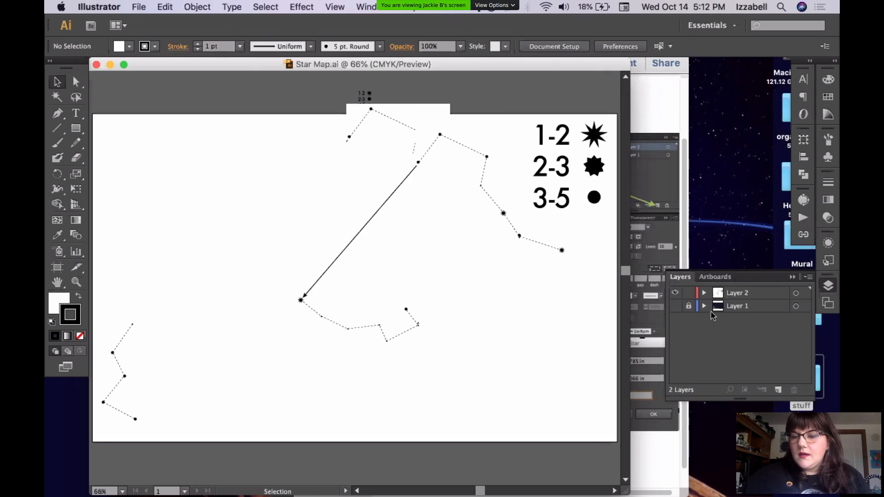
# - Hide Layer 2 and show Layer 1 of the star map in Preview mode
pyautogui.click(675, 293)
pyautogui.click(675, 306)
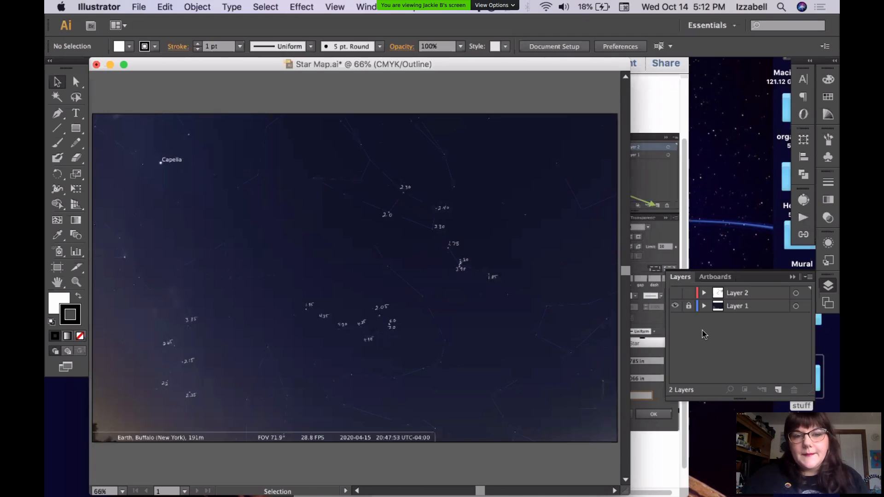
pyautogui.press('super+y')
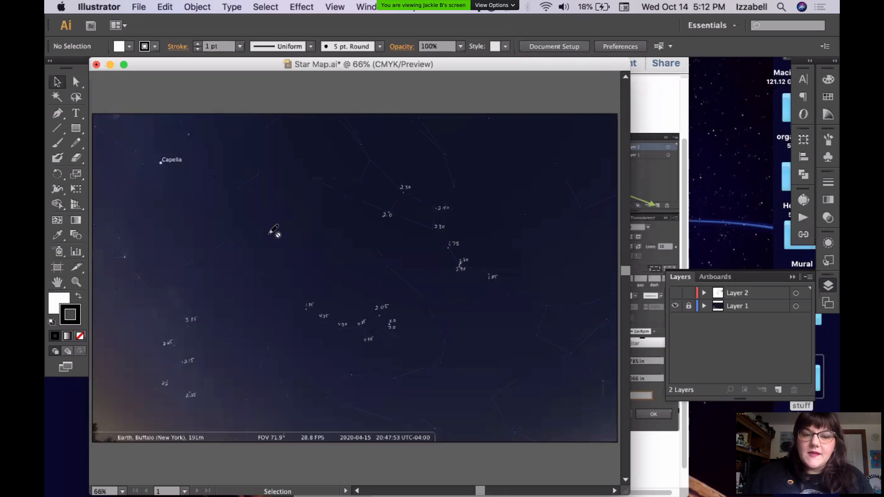
# - Switch to Finder and examine the workshop PDF, Star Map.ai and Circumpolar Magnitude.jpg in the Star Map folder
pyautogui.press('super+Tab')
pyautogui.press('Tab')
pyautogui.press('Tab')
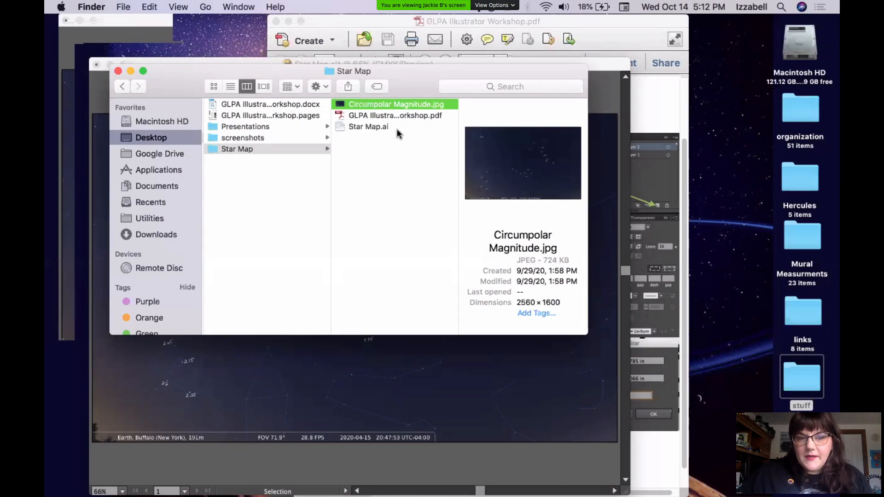
pyautogui.click(676, 257)
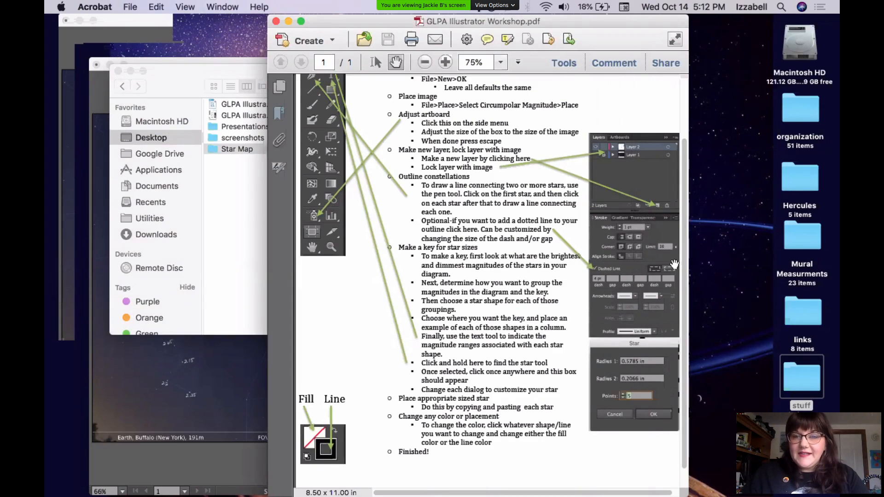
pyautogui.click(223, 192)
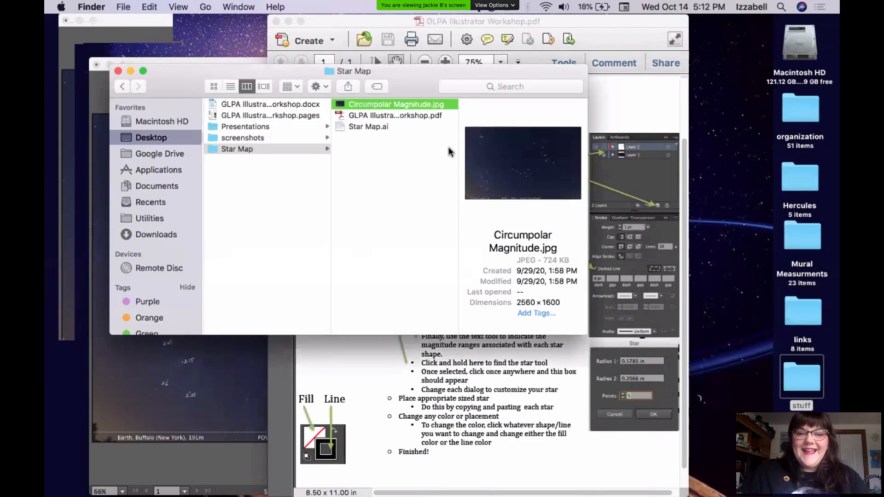
pyautogui.click(387, 130)
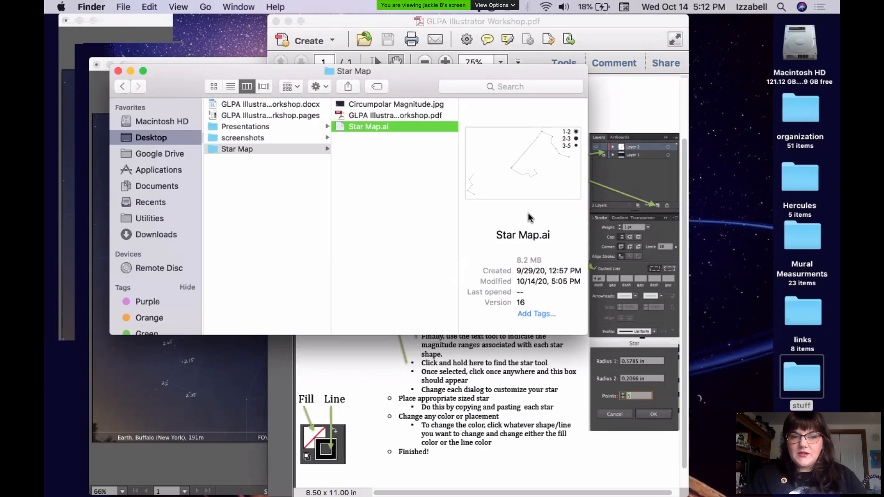
pyautogui.click(413, 118)
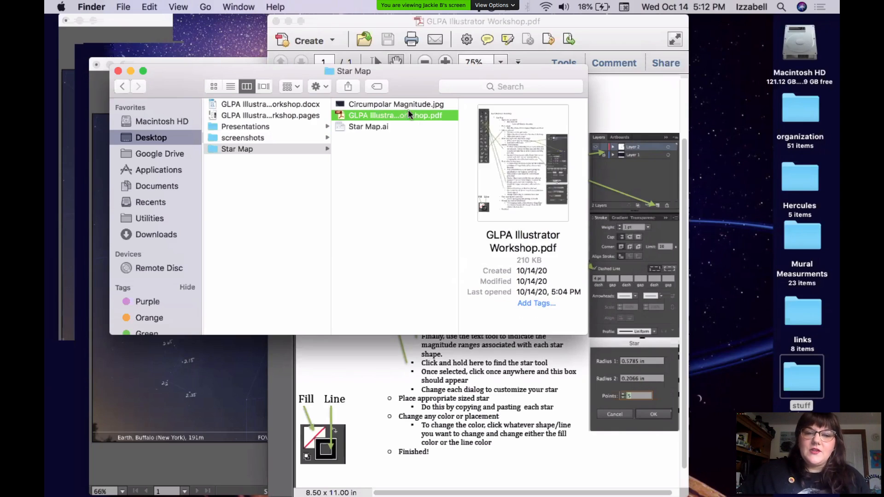
pyautogui.click(406, 102)
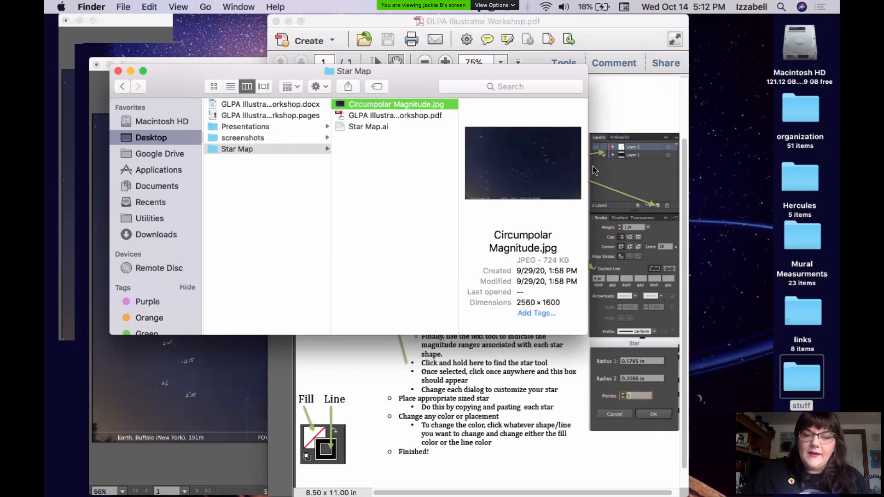
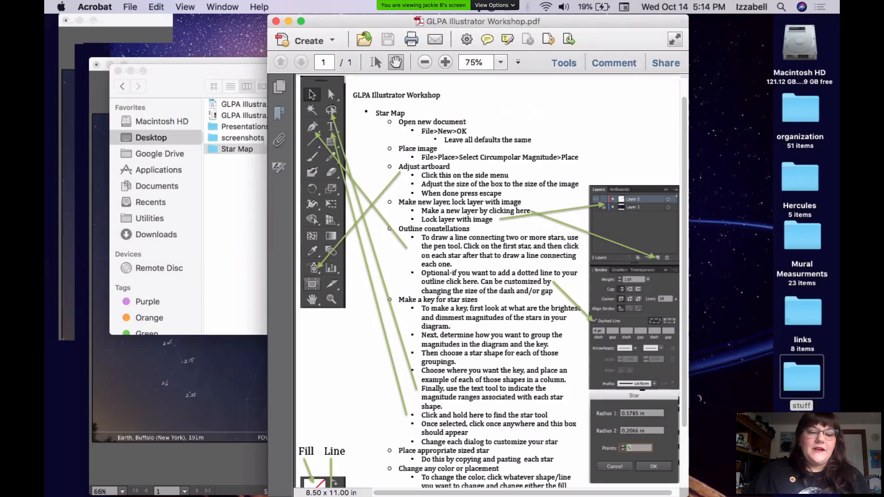
# - Switch to Illustrator and create a new document, leaving all default settings unchanged
pyautogui.moveTo(46, 332)
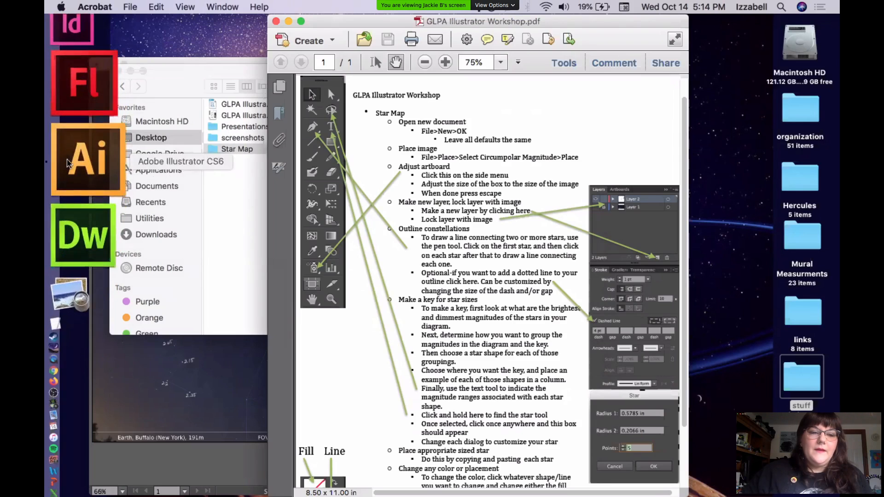
pyautogui.click(84, 154)
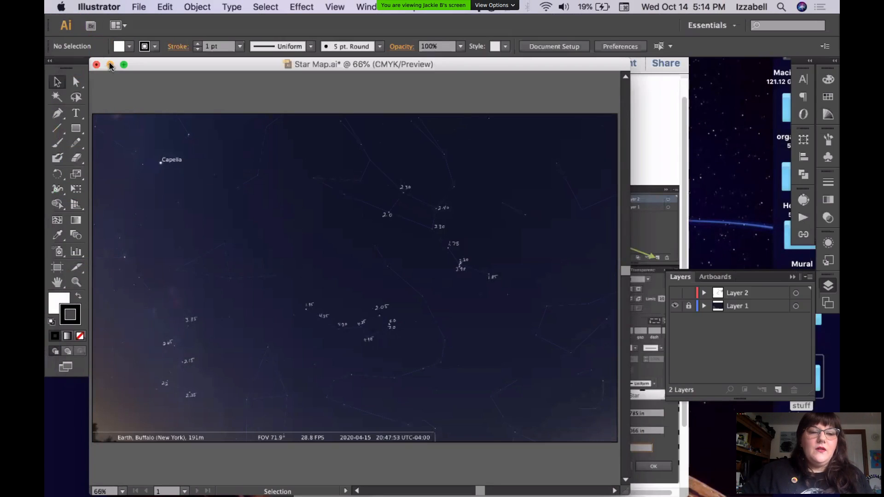
pyautogui.click(138, 7)
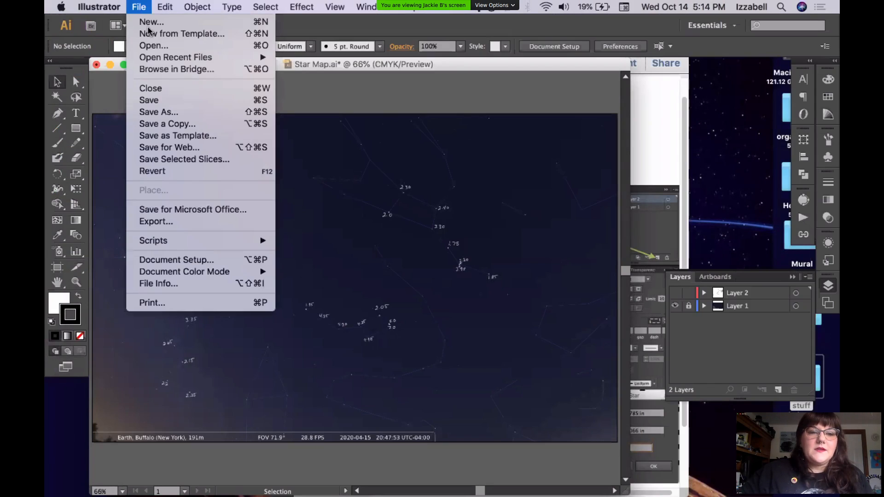
pyautogui.click(157, 24)
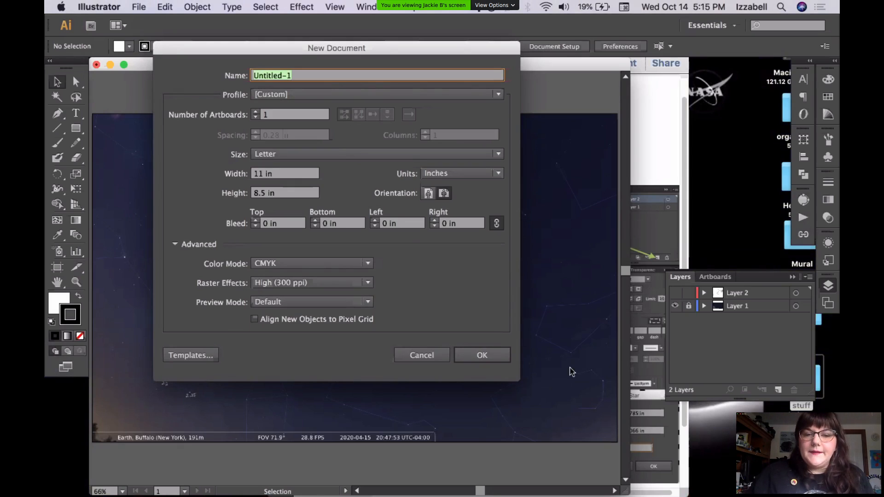
pyautogui.click(496, 362)
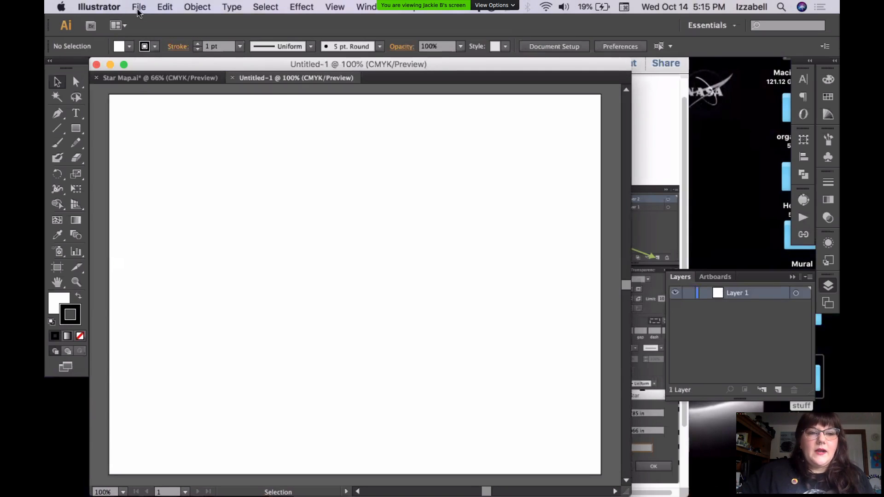
pyautogui.click(139, 7)
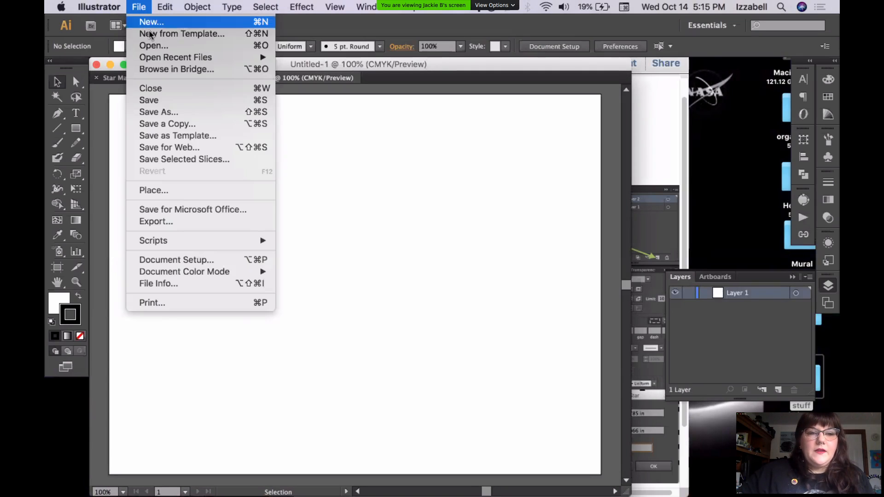
pyautogui.click(153, 189)
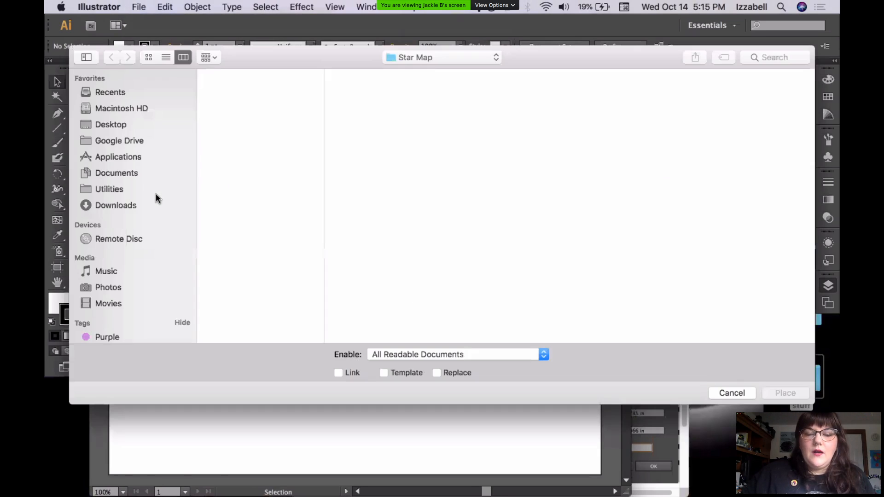
pyautogui.click(724, 388)
# - Place Circumpolar Magnitude.jpg from the Star Map folder into the new document
pyautogui.click(138, 6)
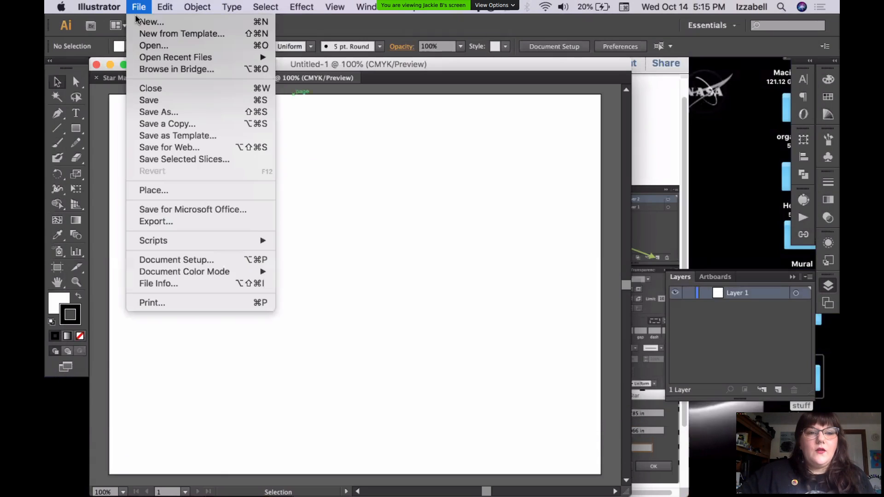
pyautogui.click(152, 190)
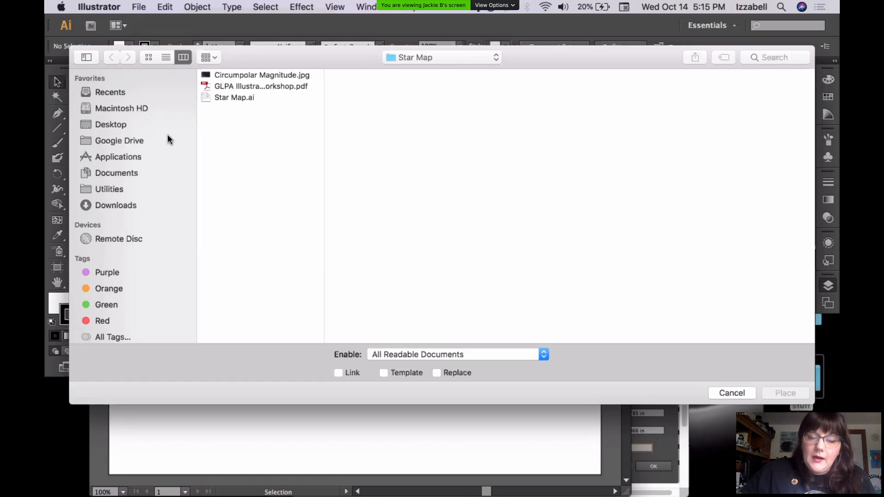
pyautogui.click(112, 123)
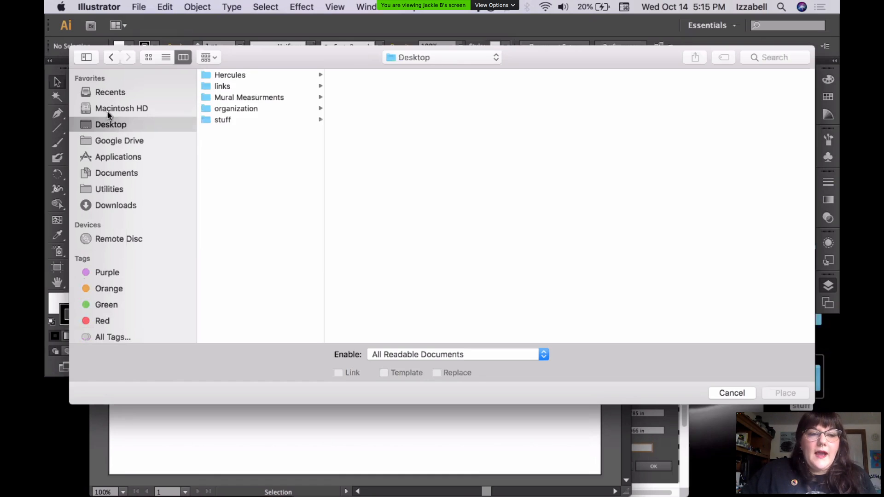
pyautogui.click(467, 53)
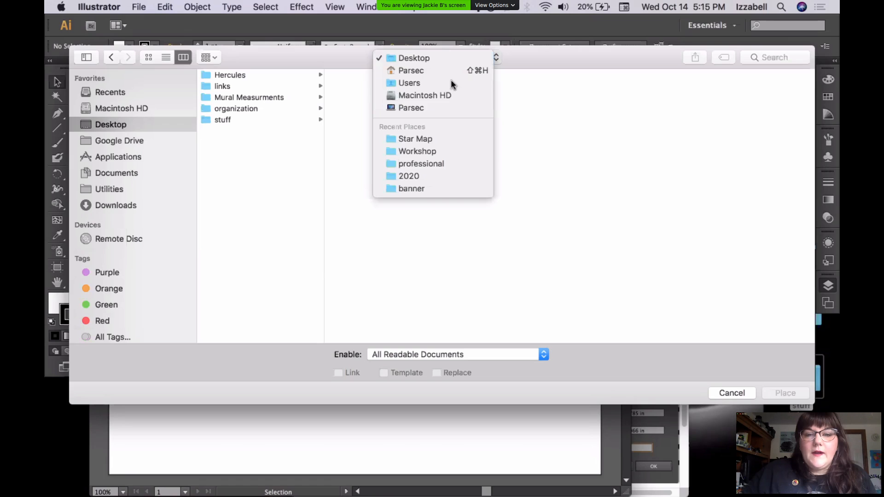
pyautogui.click(421, 139)
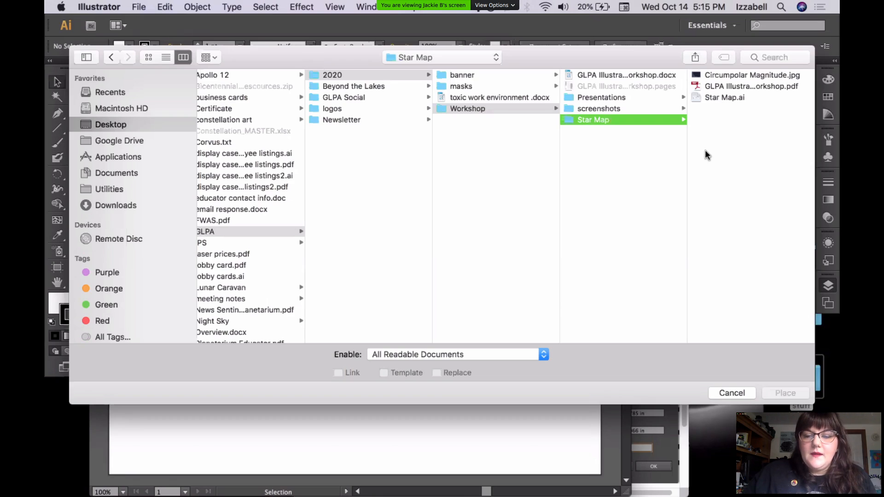
pyautogui.click(746, 76)
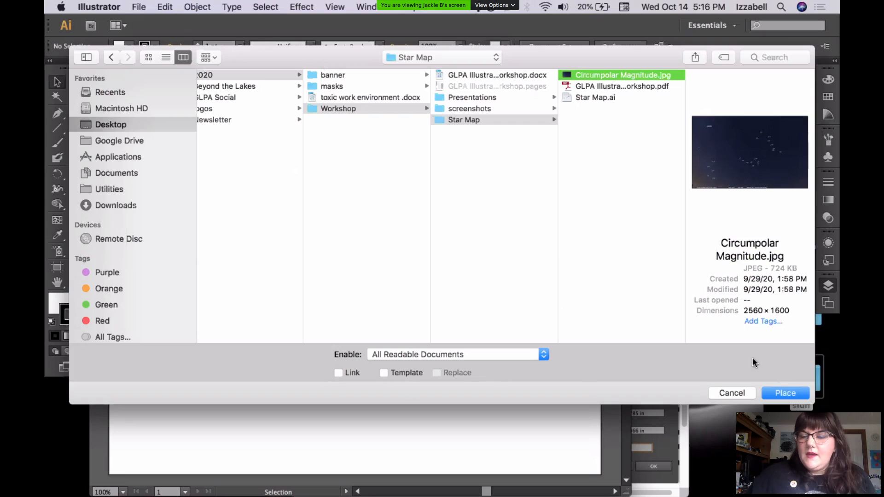
pyautogui.click(788, 396)
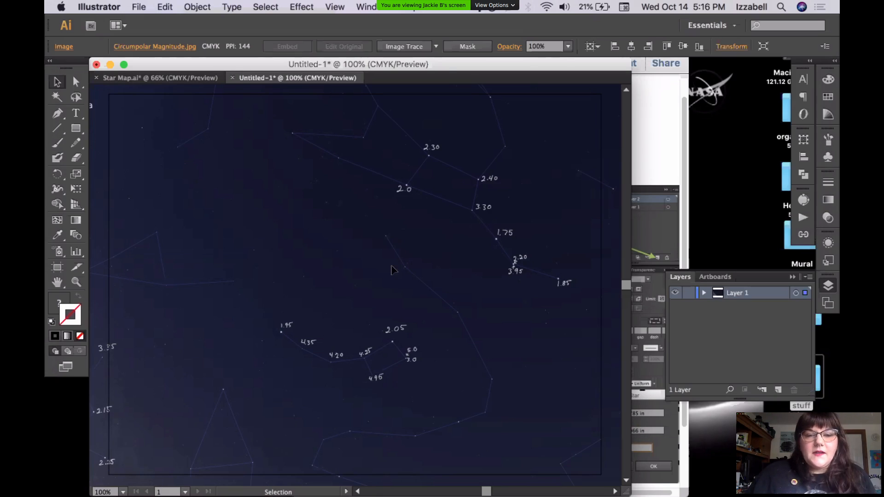
# - Zoom out to 50% to view the entire placed sky image around the artboard
pyautogui.press('space')
pyautogui.press('alt+super+space')
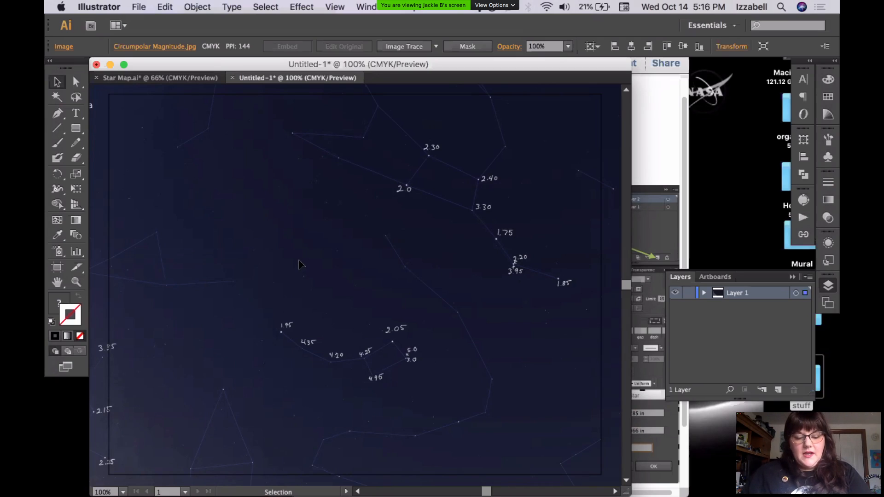
pyautogui.press('space')
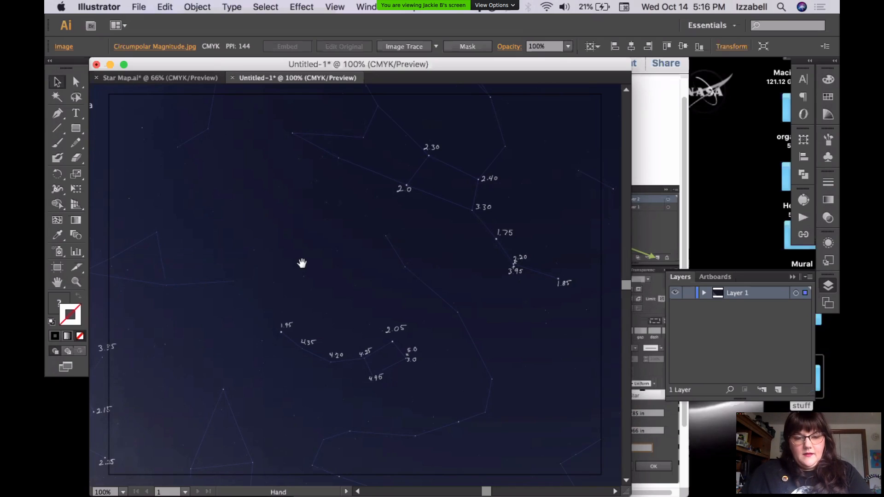
pyautogui.press('super+space')
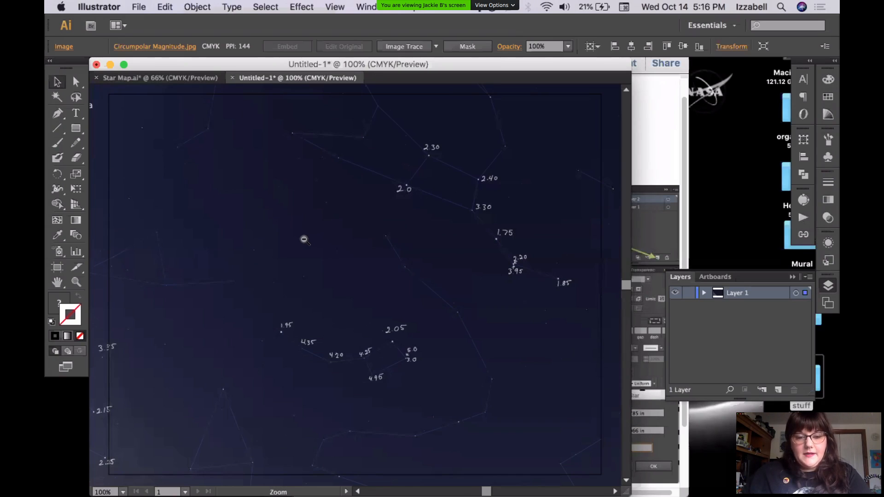
pyautogui.moveTo(266, 216); pyautogui.dragTo(413, 267)
pyautogui.press('space')
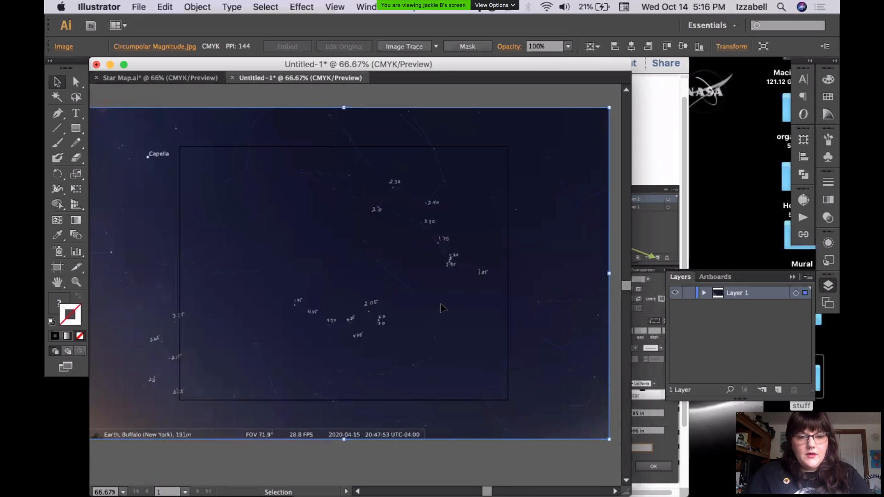
pyautogui.click(77, 281)
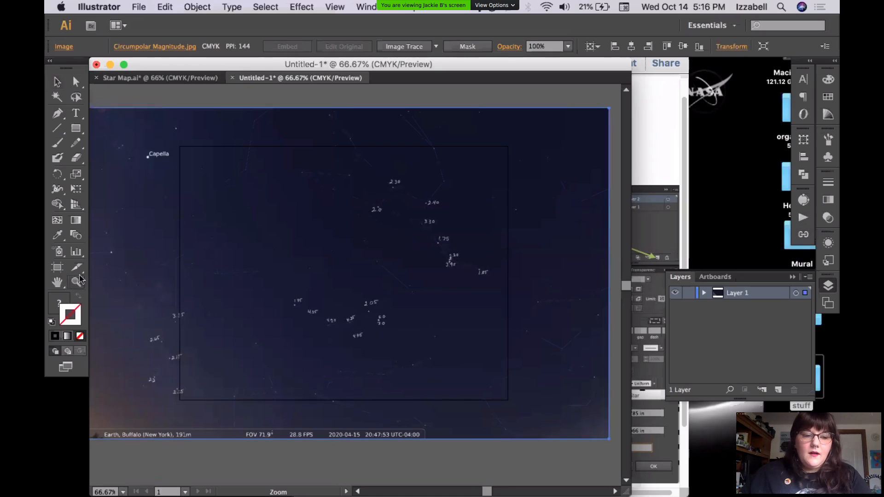
pyautogui.keyDown('alt'); pyautogui.click(328, 256); pyautogui.keyUp('alt')
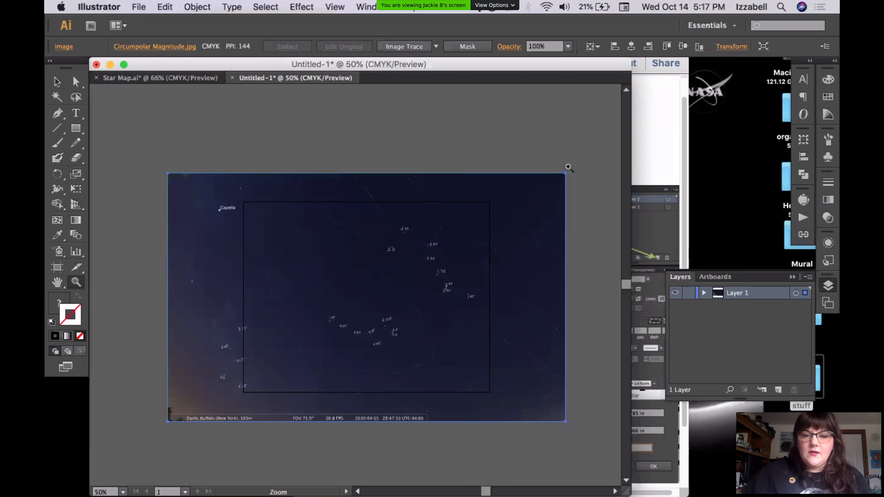
pyautogui.press('v')
pyautogui.click(253, 364)
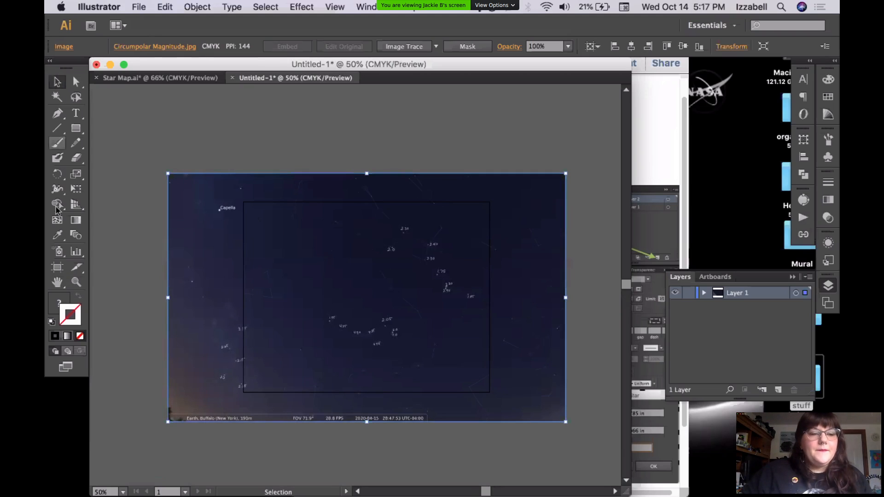
pyautogui.click(58, 284)
pyautogui.click(58, 284)
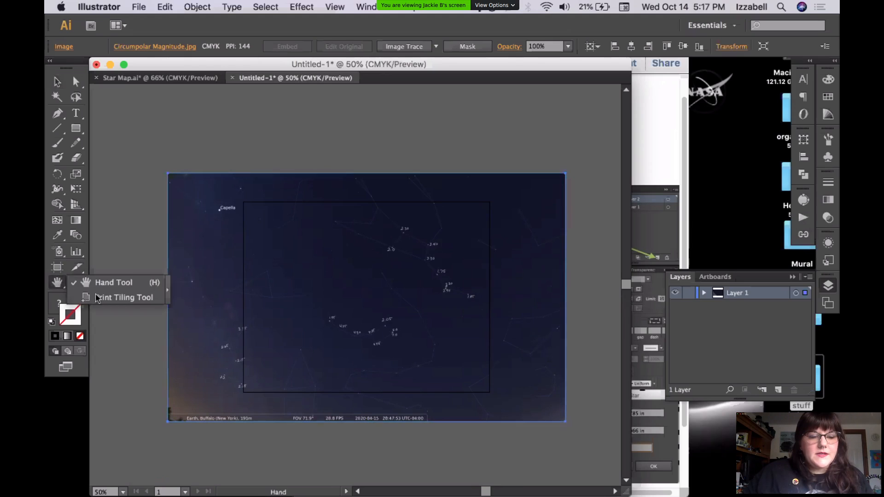
pyautogui.click(57, 286)
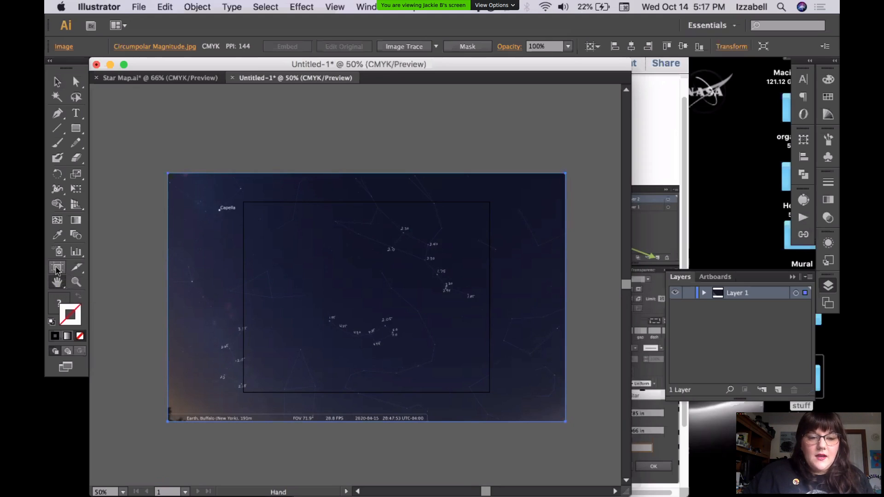
# - Resize the artboard with the Artboard tool to match the placed image, about 17.78 in wide and 10.99 in high
pyautogui.click(57, 267)
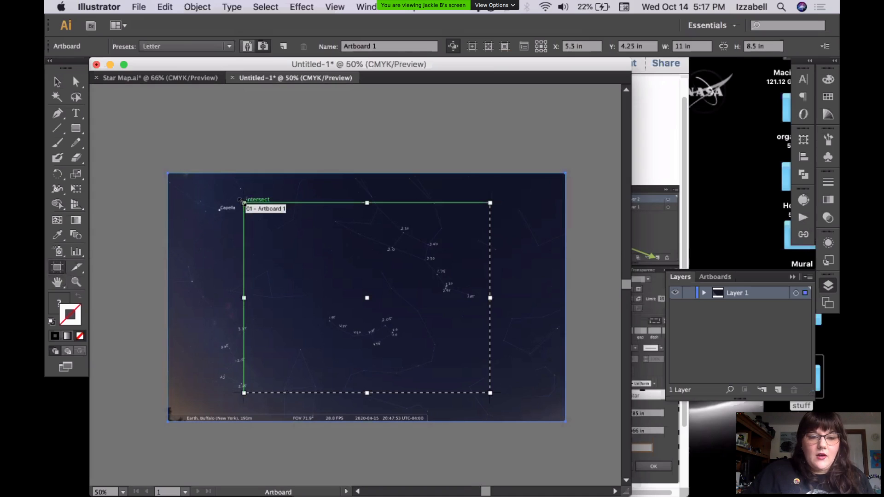
pyautogui.moveTo(243, 203); pyautogui.dragTo(169, 177)
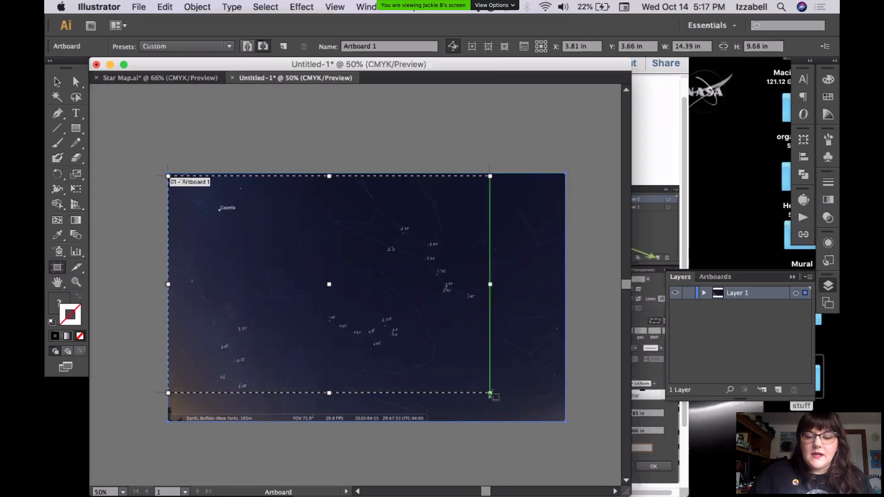
pyautogui.moveTo(490, 393); pyautogui.dragTo(566, 422)
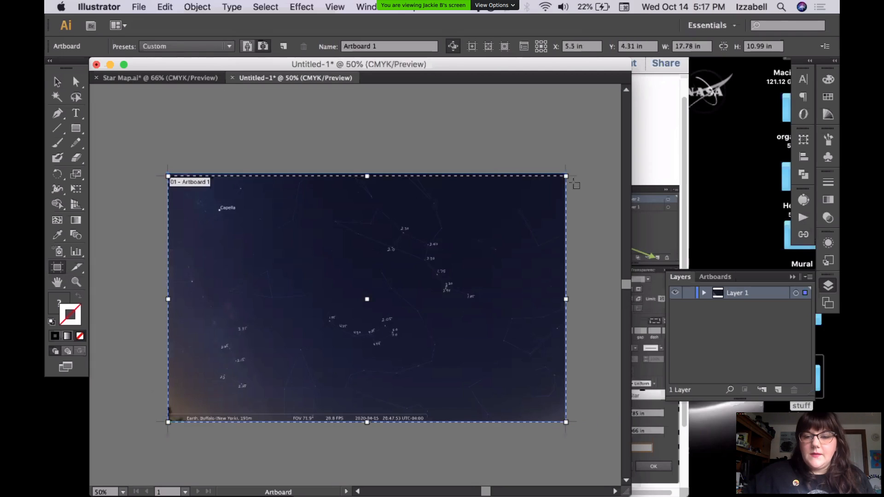
# - Extend the artboard's upper edge to the image edge, about 11.11 in high, and leave artboard editing
pyautogui.moveTo(566, 174); pyautogui.dragTo(566, 173)
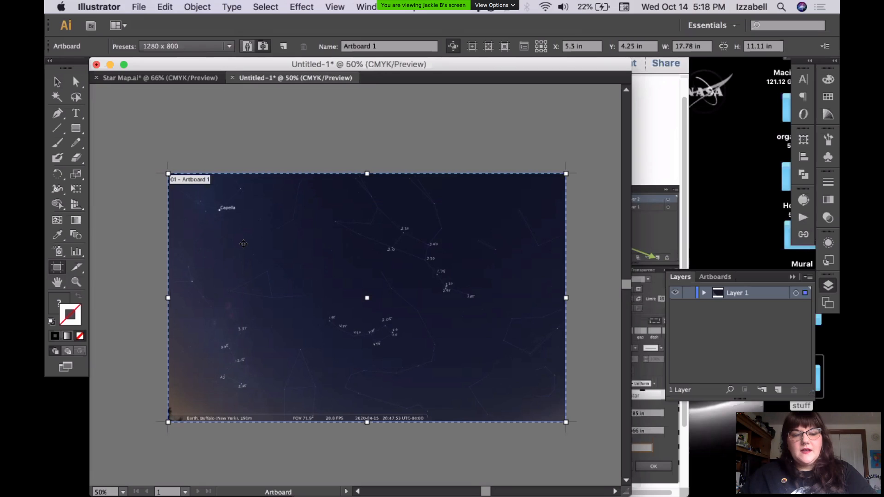
pyautogui.press('h')
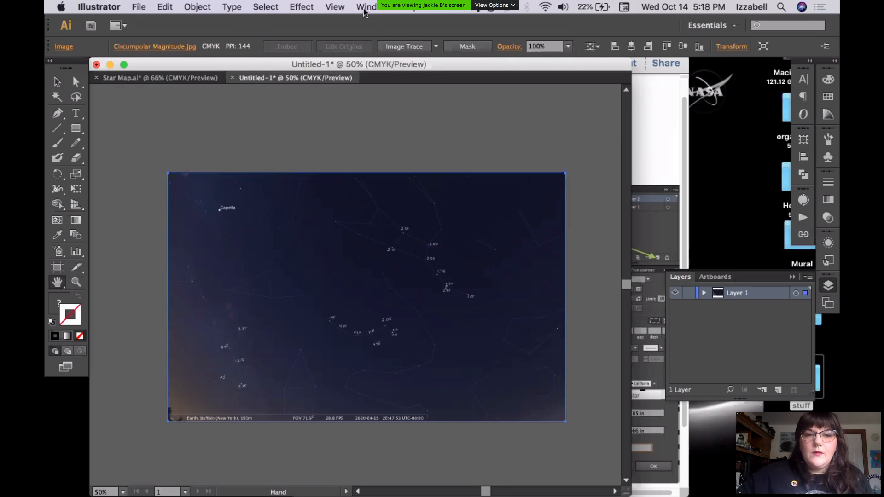
# - Show the document's list of artboards
pyautogui.click(344, 10)
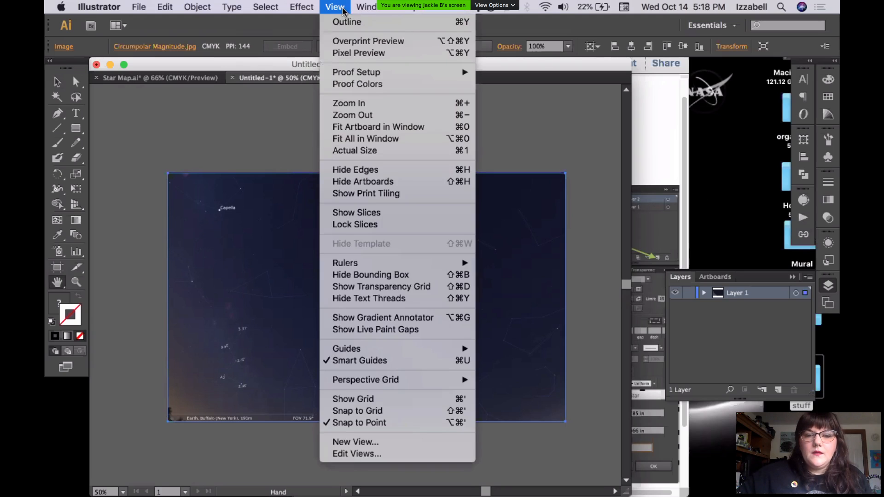
pyautogui.moveTo(368, 8)
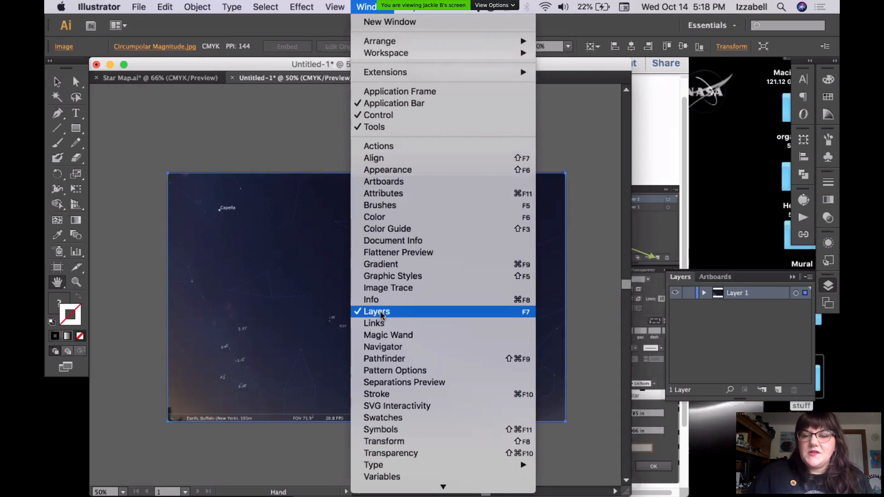
pyautogui.click(388, 182)
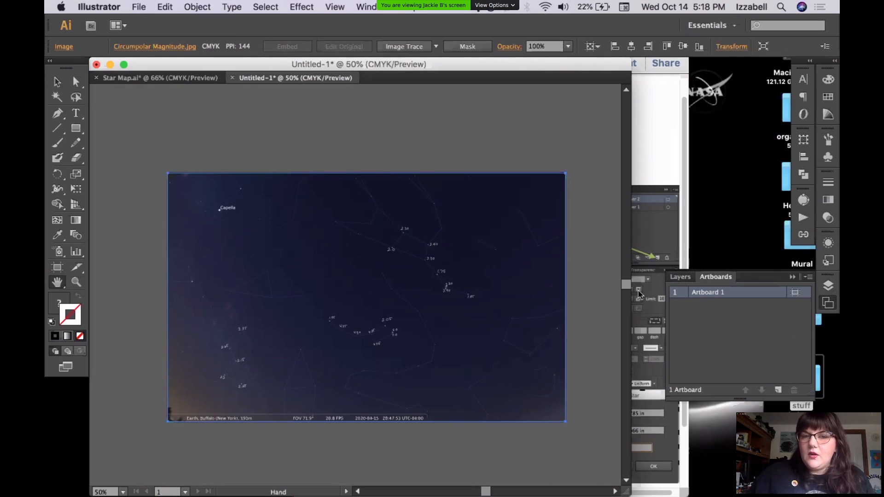
pyautogui.click(376, 10)
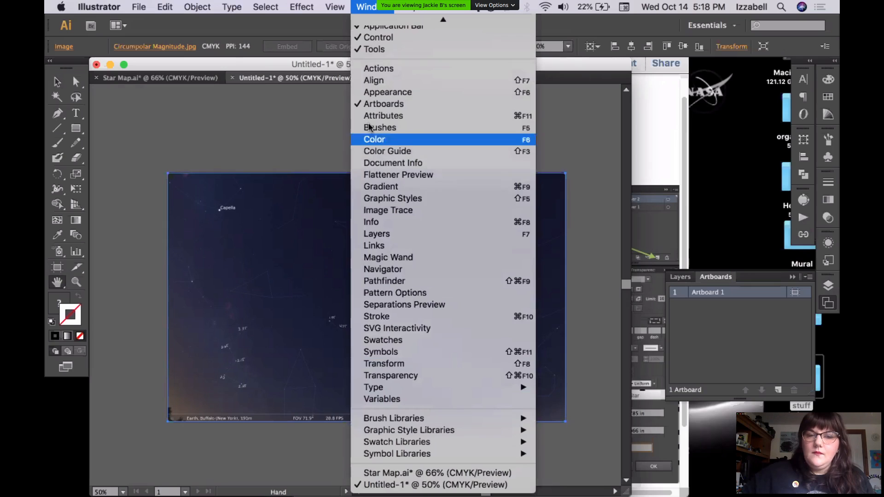
pyautogui.click(369, 9)
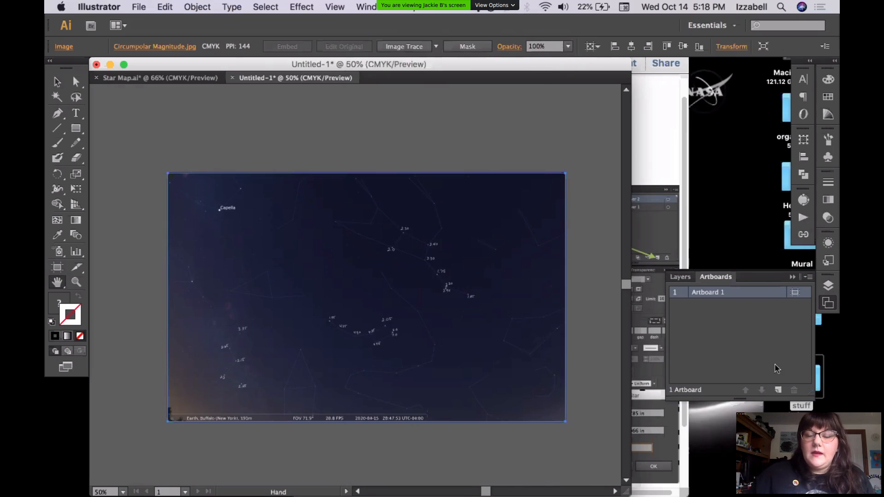
# - Lock Layer 1 containing the placed sky image and add a new layer above it
pyautogui.click(680, 277)
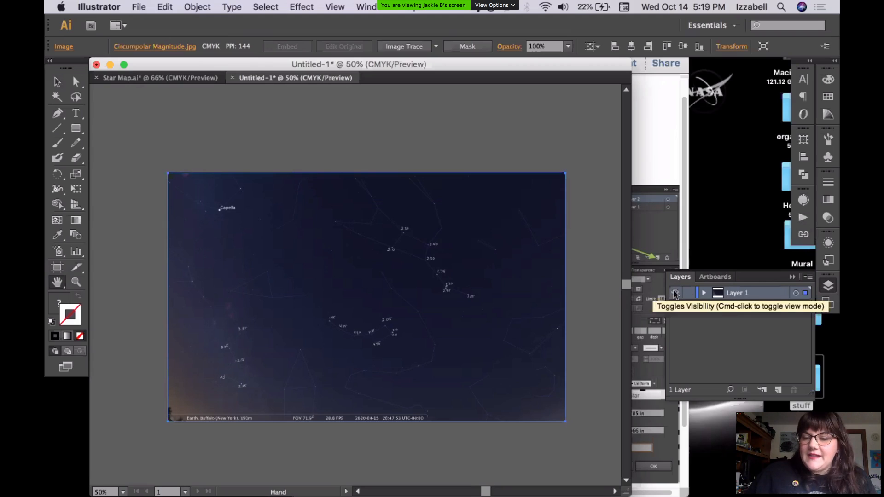
pyautogui.click(689, 293)
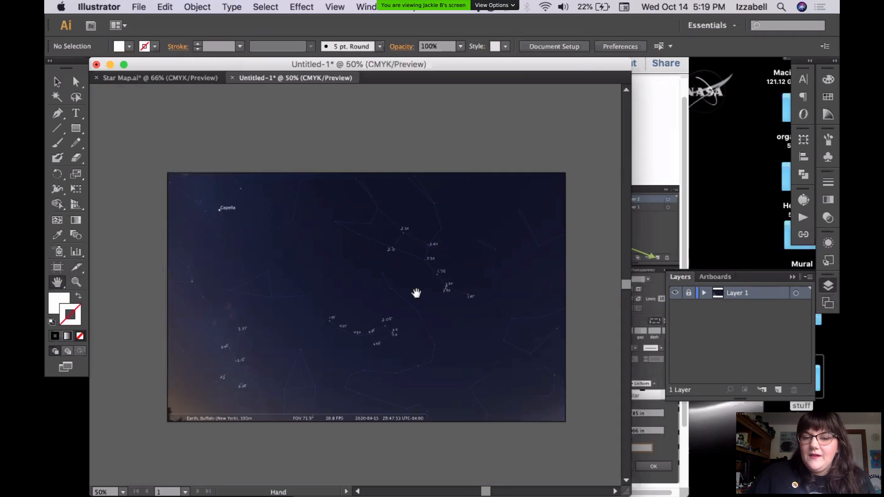
pyautogui.moveTo(395, 287); pyautogui.dragTo(389, 306)
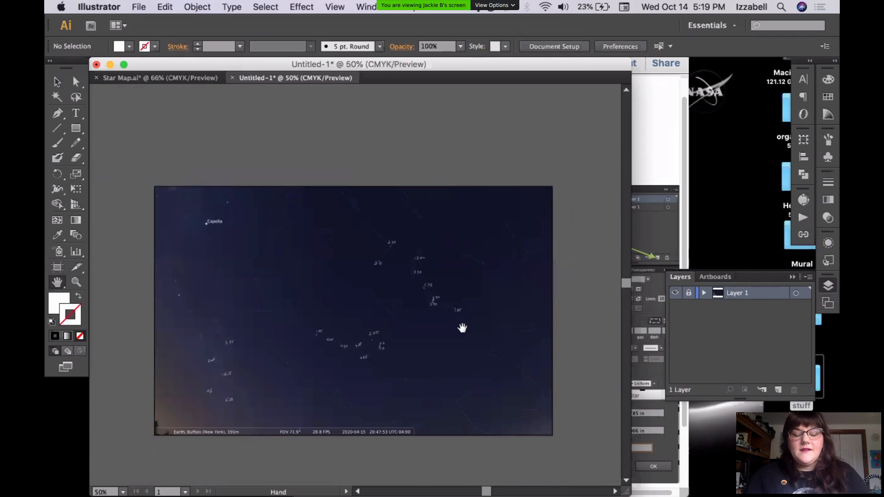
pyautogui.press('v')
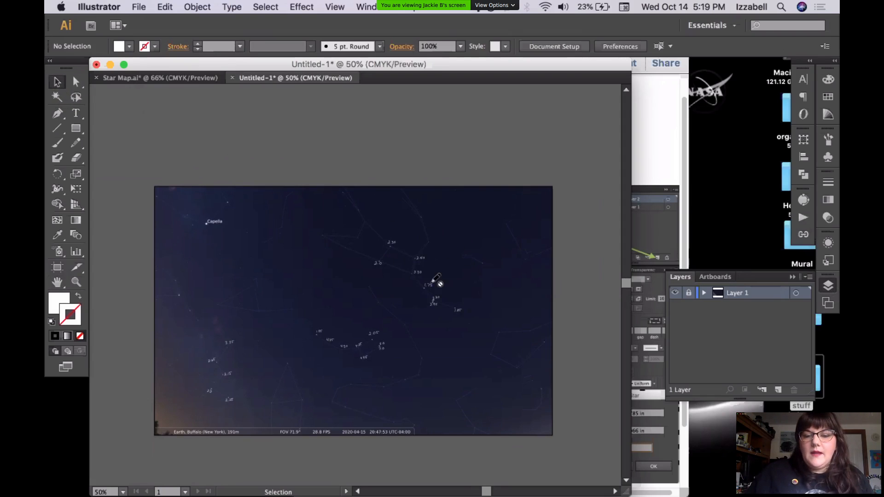
pyautogui.click(778, 391)
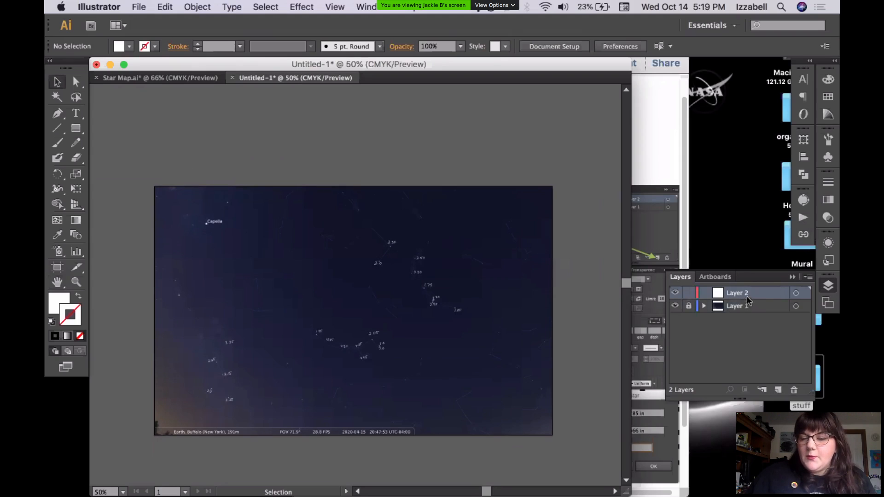
# - Move Layer 2 beneath Layer 1 and return it to the top of the layer order
pyautogui.moveTo(742, 297); pyautogui.dragTo(752, 346)
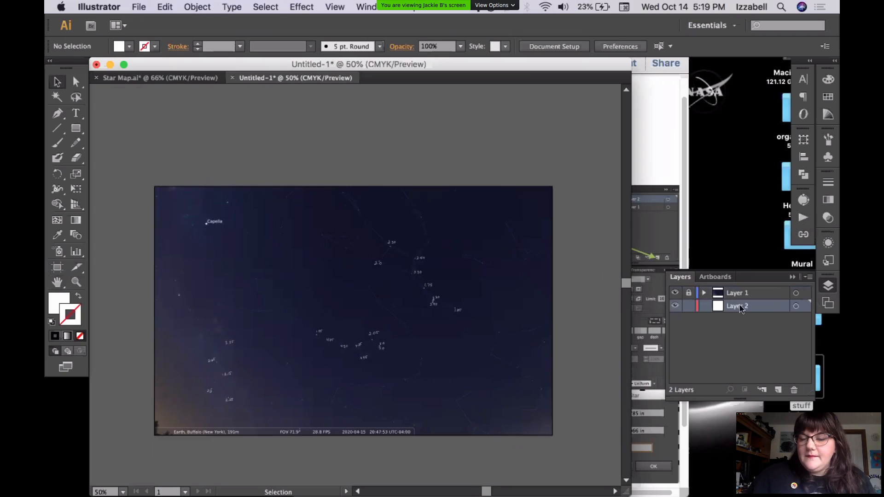
pyautogui.moveTo(741, 310); pyautogui.dragTo(743, 289)
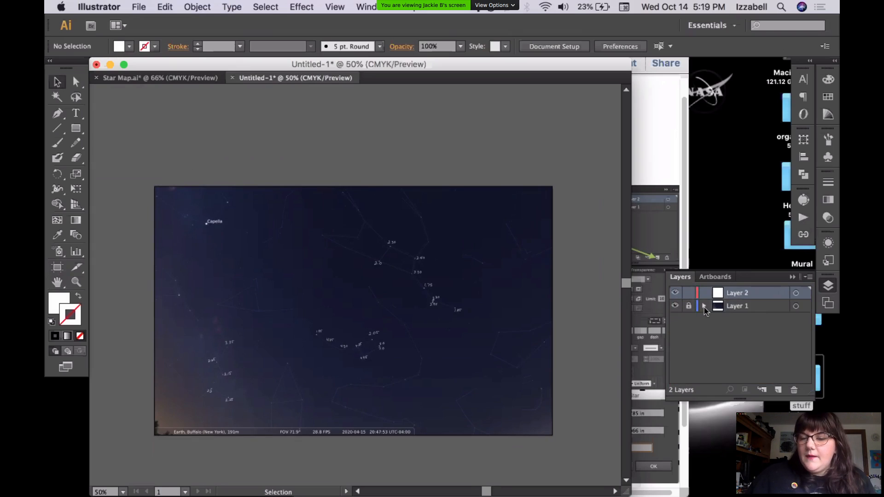
# - Unlock Layer 1 to try moving the sky image onto Layer 2, and return it to Layer 1 locked
pyautogui.click(689, 306)
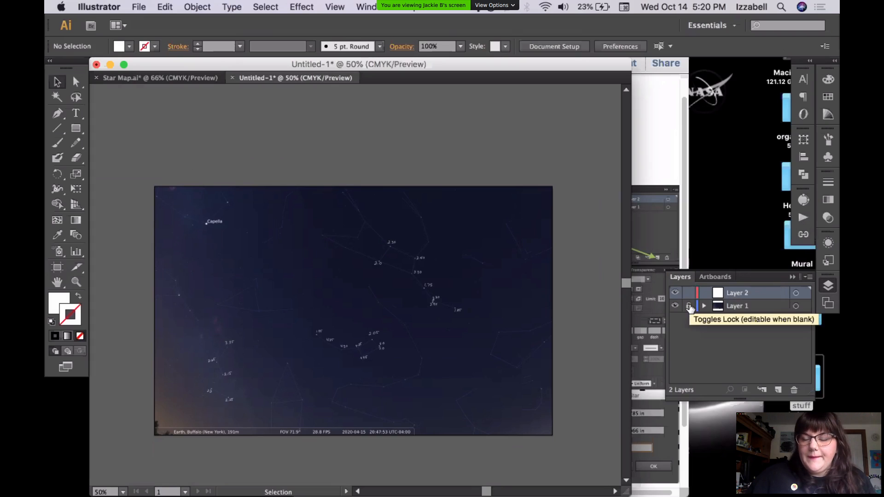
pyautogui.click(689, 306)
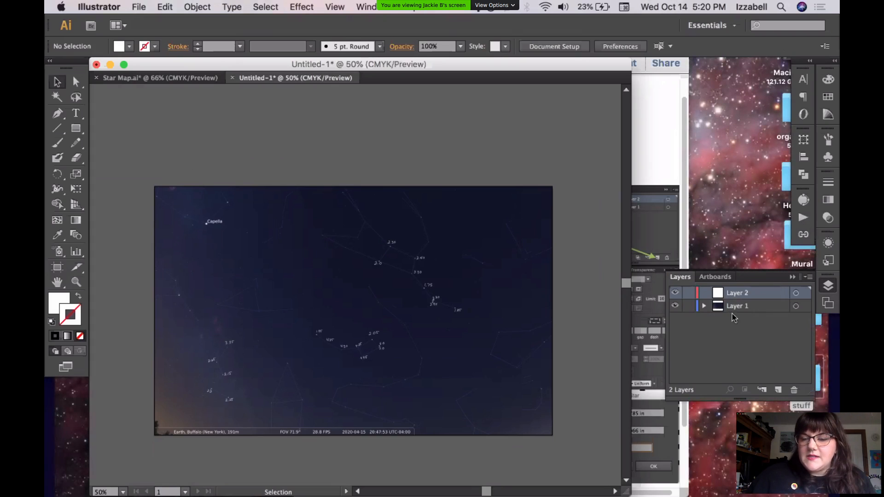
pyautogui.click(407, 329)
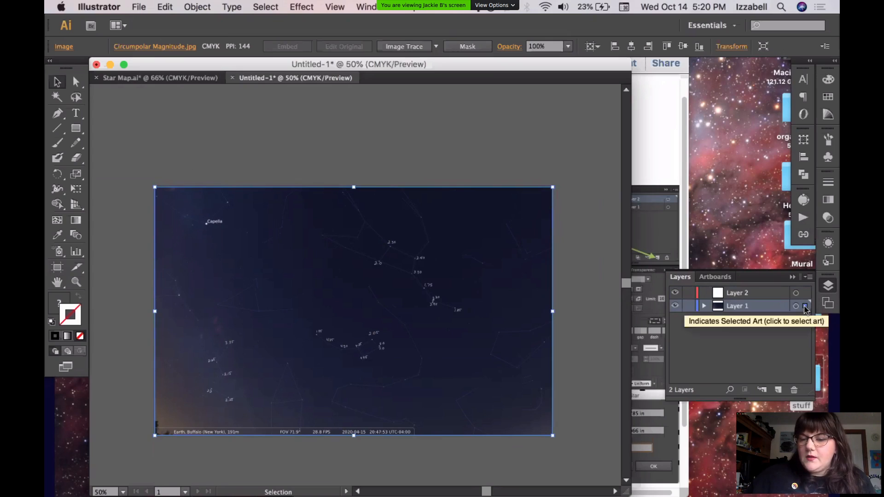
pyautogui.moveTo(805, 297); pyautogui.dragTo(805, 294)
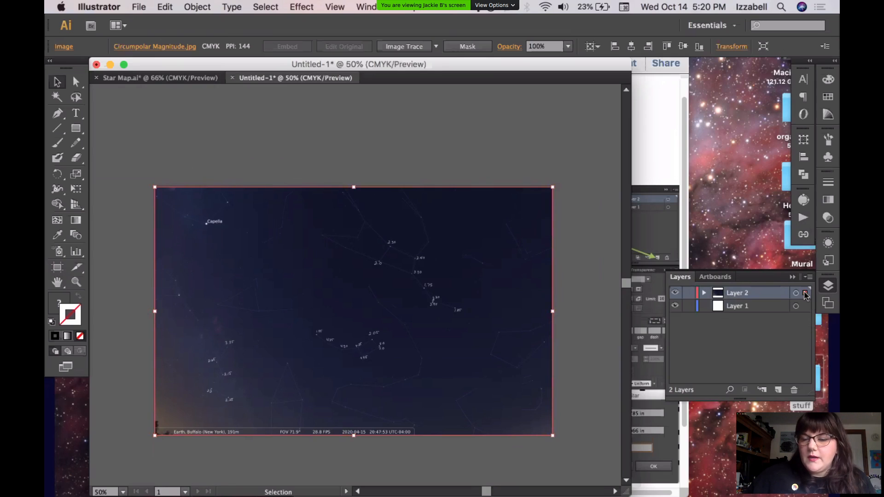
pyautogui.moveTo(805, 292); pyautogui.dragTo(806, 314)
pyautogui.click(688, 305)
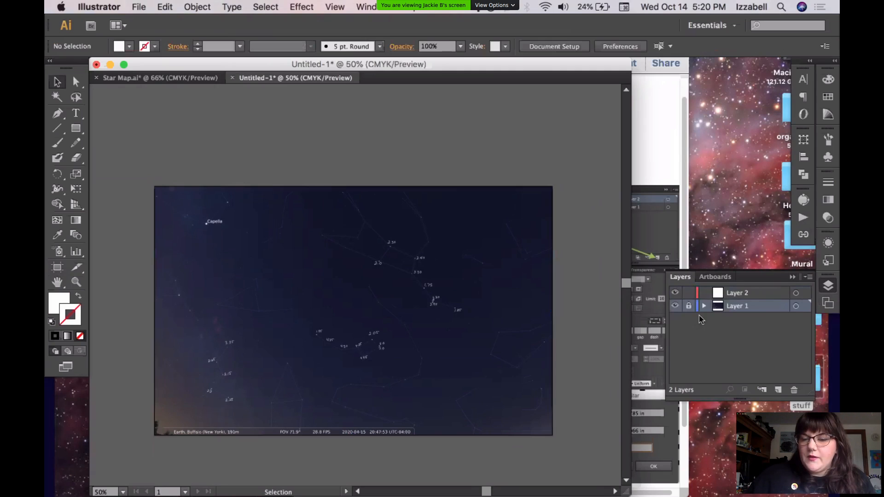
# - Make Layer 2 the active layer and choose the Pen tool with the stroke color active
pyautogui.click(740, 295)
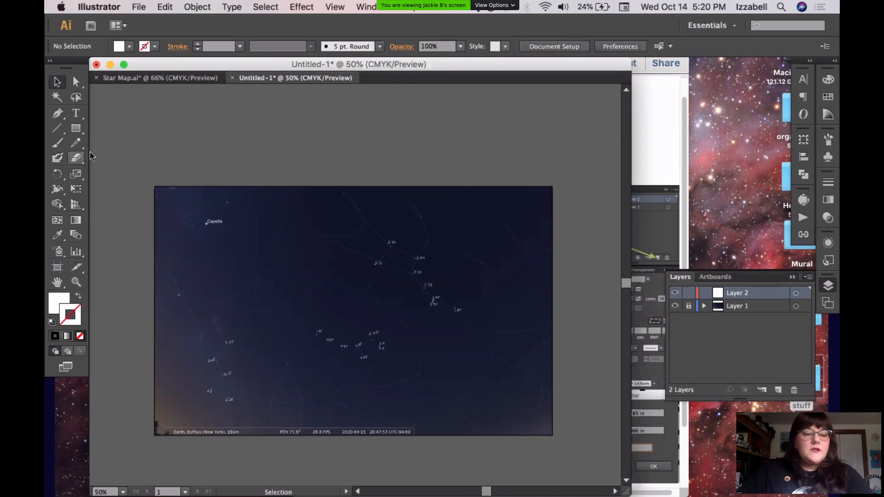
pyautogui.click(56, 116)
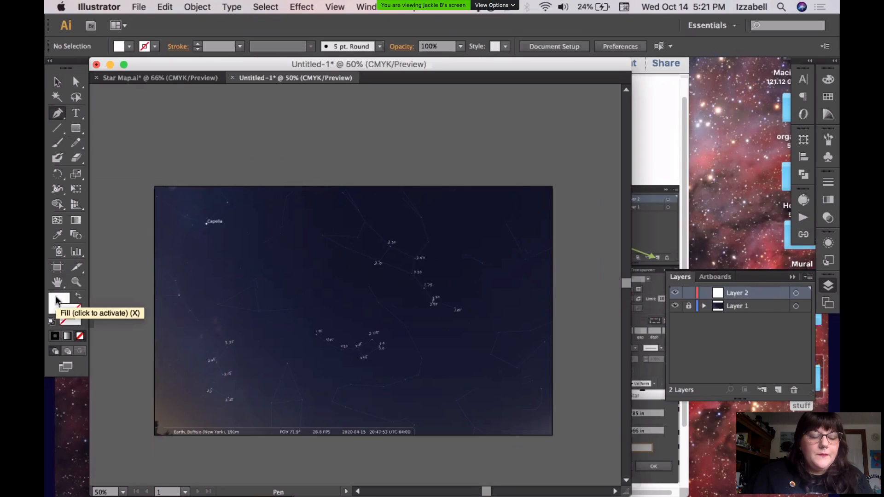
pyautogui.click(71, 316)
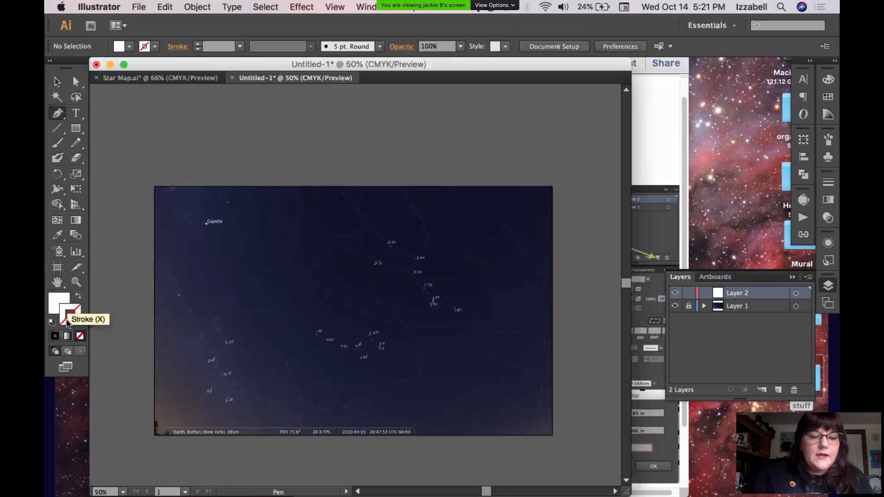
# - Draw a closed, white-filled test polygon around the Capella area with the Pen tool and delete it
pyautogui.click(217, 235)
pyautogui.click(294, 235)
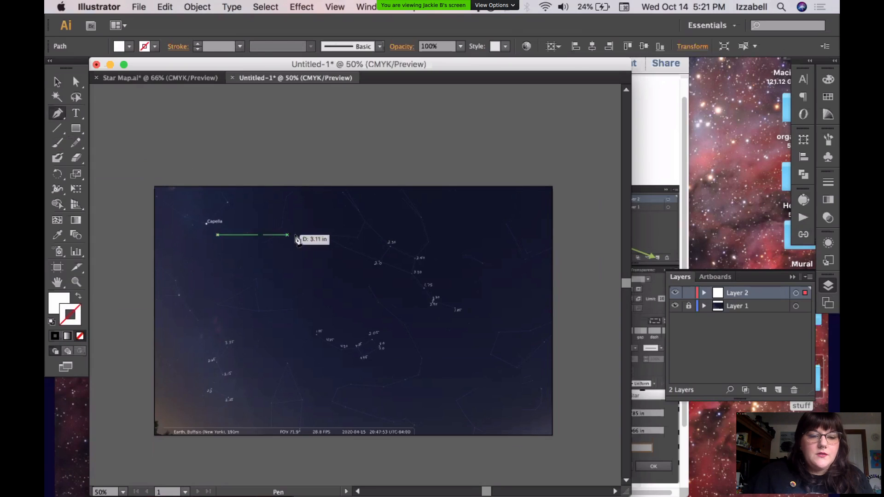
pyautogui.click(281, 290)
pyautogui.click(217, 298)
pyautogui.click(186, 256)
pyautogui.click(191, 213)
pyautogui.click(158, 213)
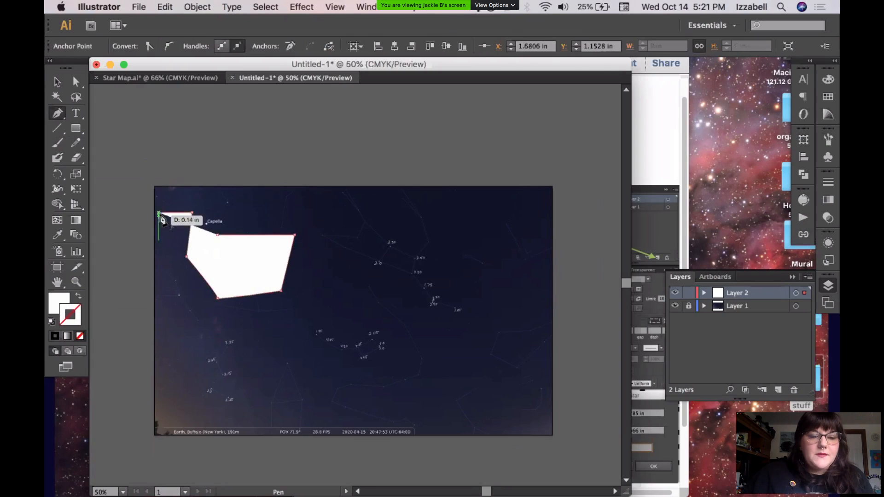
pyautogui.moveTo(154, 187); pyautogui.dragTo(201, 180)
pyautogui.click(201, 181)
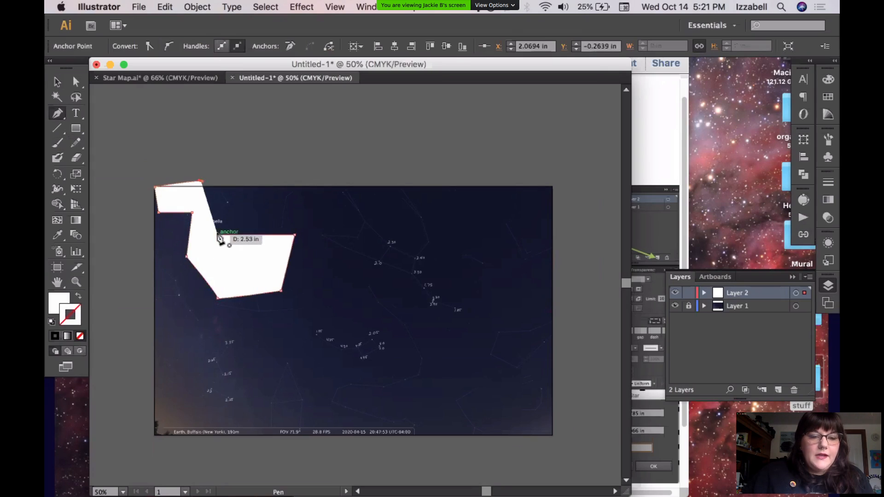
pyautogui.click(218, 235)
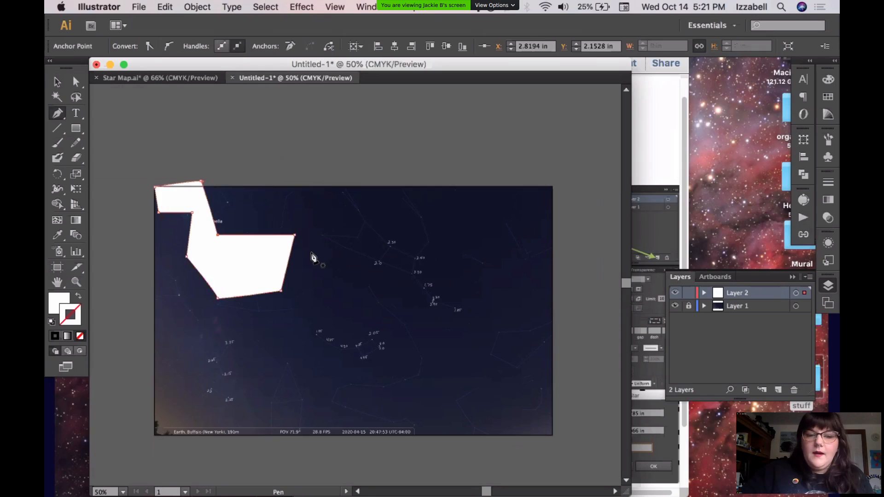
pyautogui.press('Delete')
pyautogui.press('Delete')
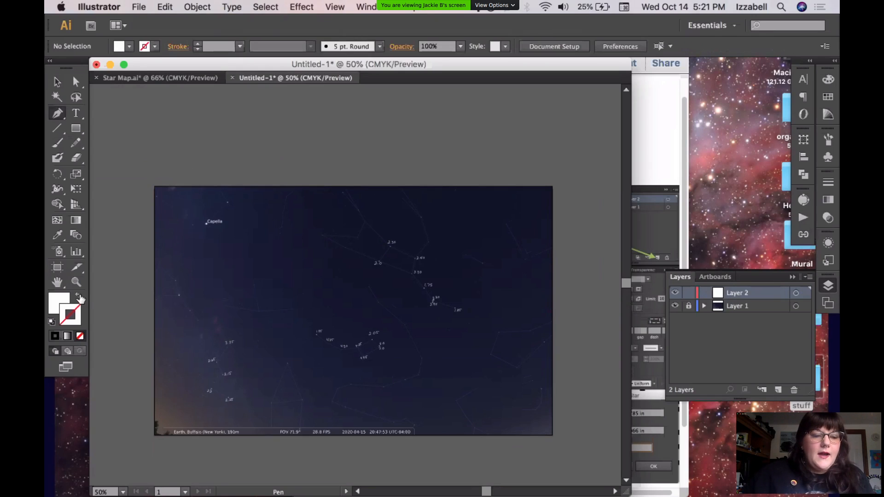
# - Swap the fill and stroke so new paths have no fill and a white stroke
pyautogui.click(79, 298)
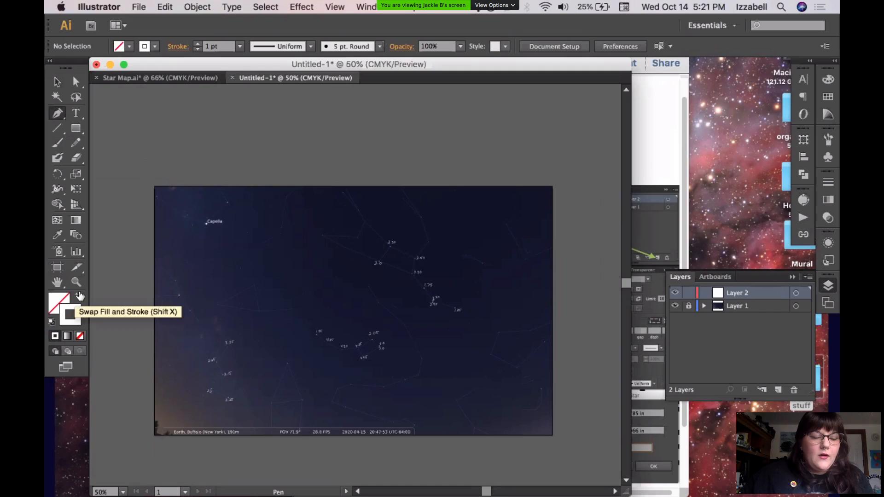
# - Draw a closed, unfilled eight-point test outline below Capella with the Pen tool and delete it
pyautogui.click(211, 272)
pyautogui.click(269, 246)
pyautogui.click(349, 266)
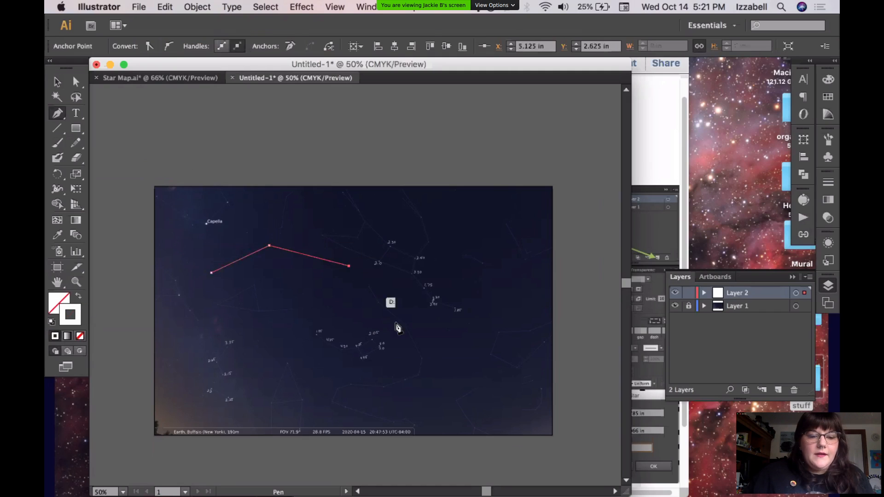
pyautogui.click(396, 323)
pyautogui.click(300, 342)
pyautogui.click(229, 342)
pyautogui.click(194, 353)
pyautogui.click(185, 295)
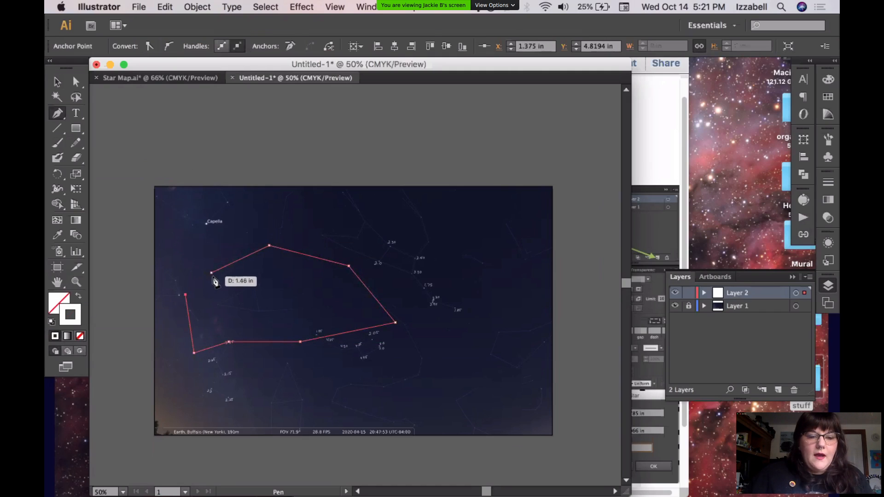
pyautogui.click(212, 272)
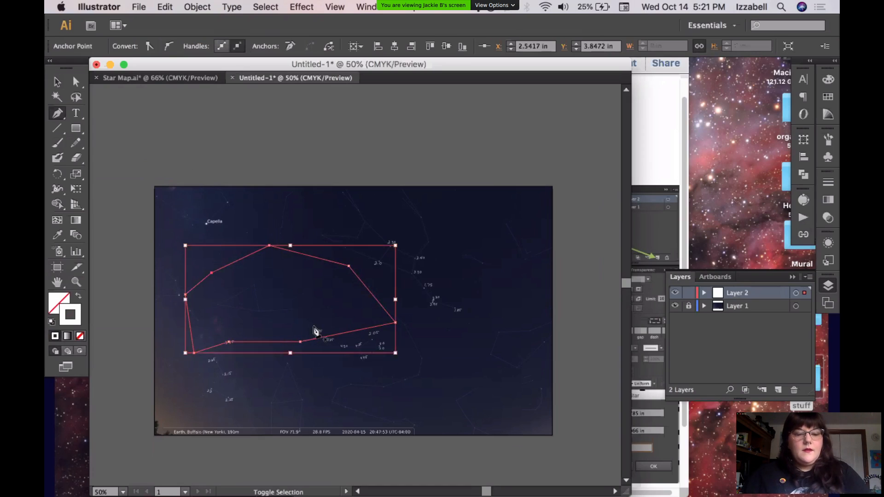
pyautogui.keyDown('super'); pyautogui.click(341, 331); pyautogui.keyUp('super')
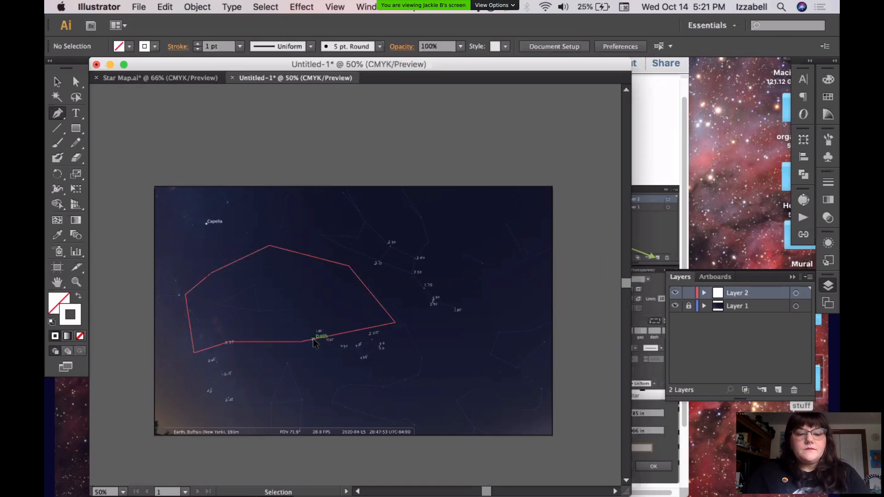
pyautogui.keyDown('super'); pyautogui.click(329, 338); pyautogui.keyUp('super')
pyautogui.press('Delete')
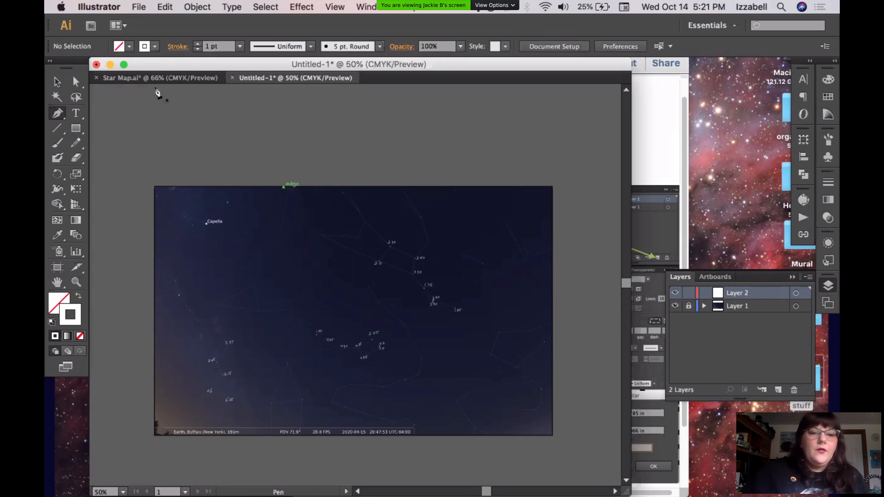
pyautogui.click(155, 47)
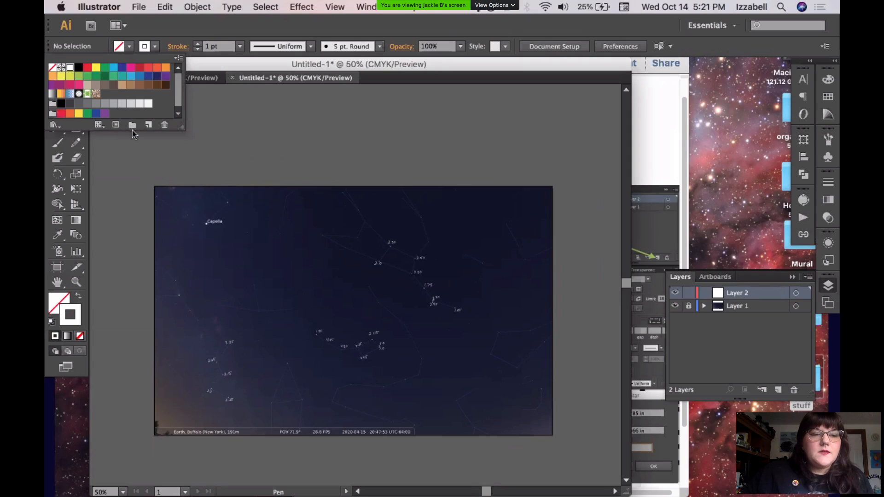
pyautogui.click(159, 29)
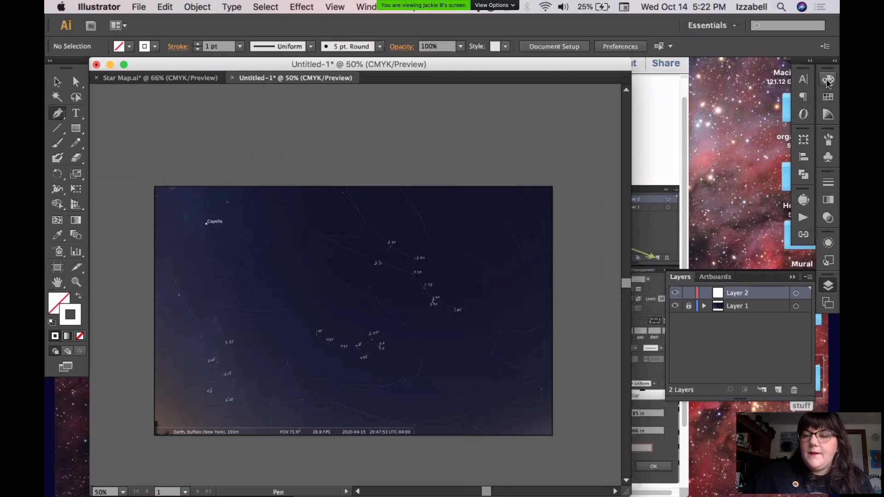
# - Display the document's color swatches
pyautogui.click(831, 98)
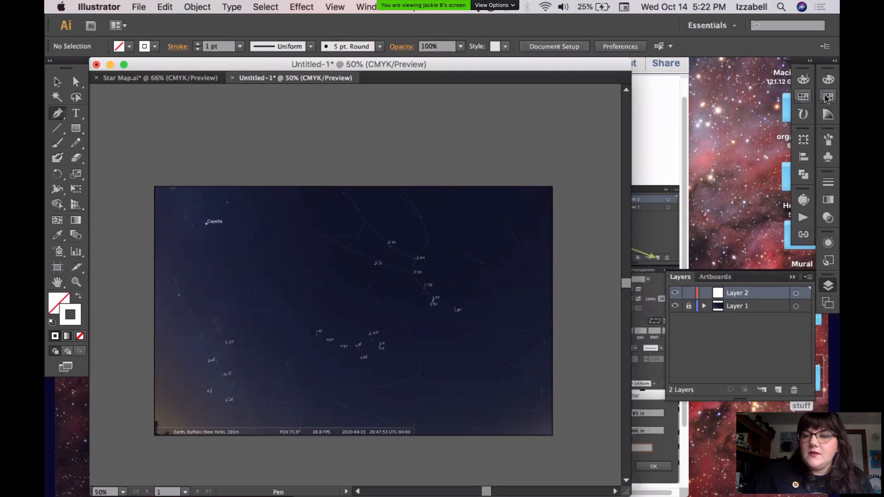
pyautogui.click(828, 100)
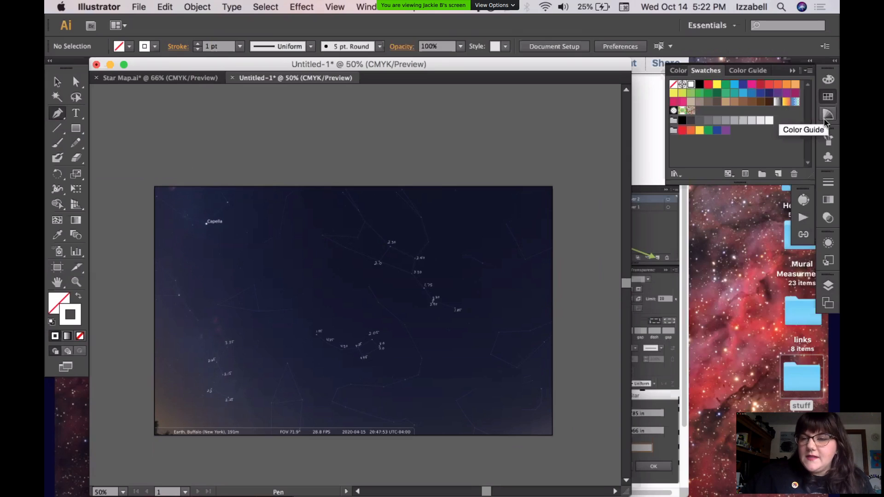
pyautogui.click(367, 7)
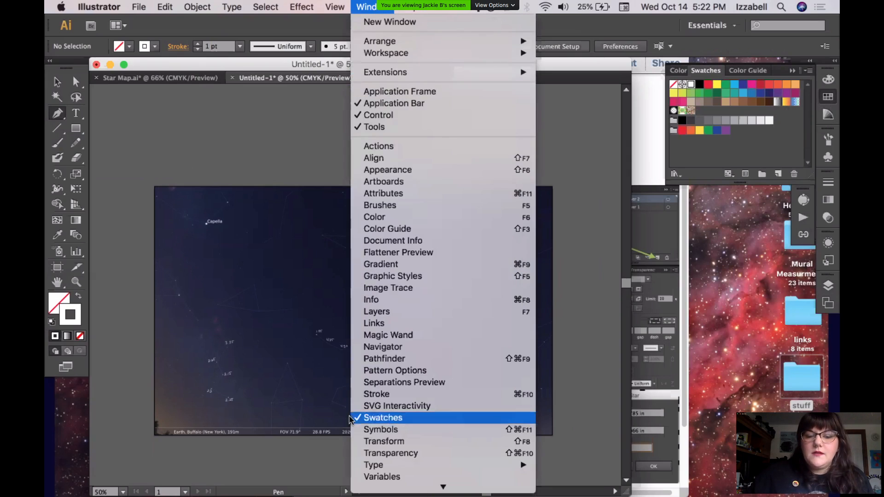
pyautogui.click(383, 418)
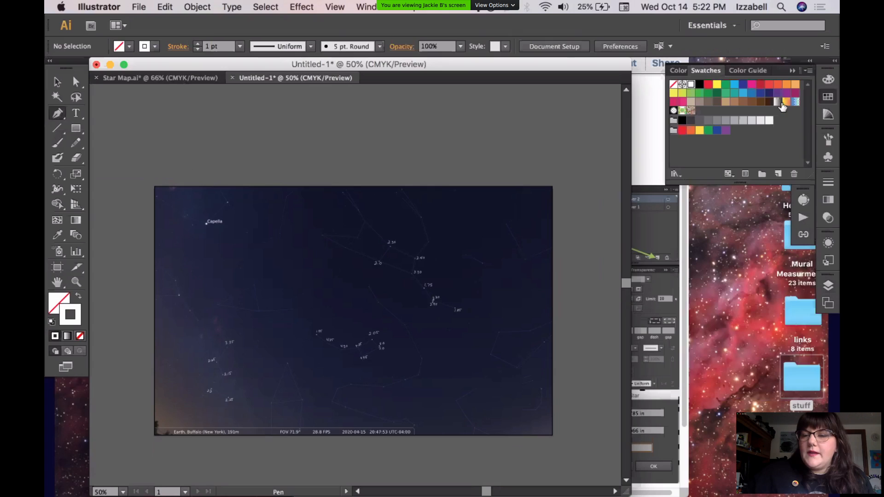
# - Try to add all the colors of the Basic RGB default library to the document's swatches, and close the library
pyautogui.click(675, 175)
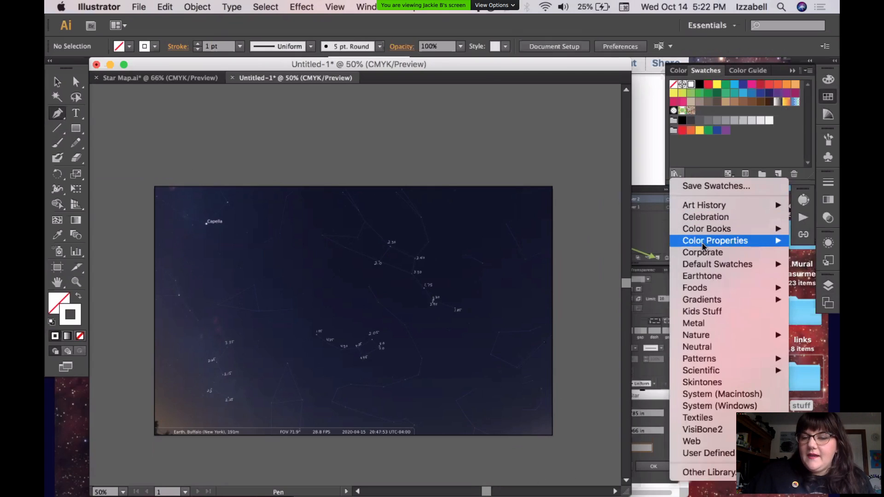
pyautogui.moveTo(708, 264)
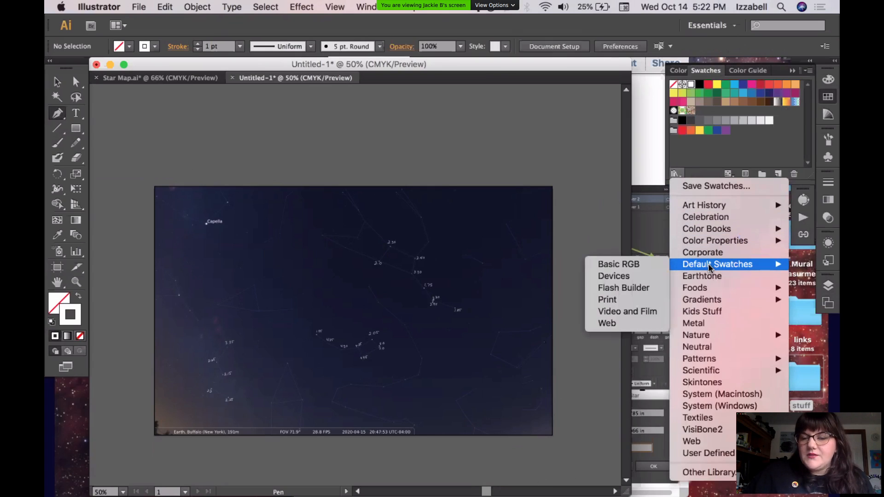
pyautogui.click(627, 266)
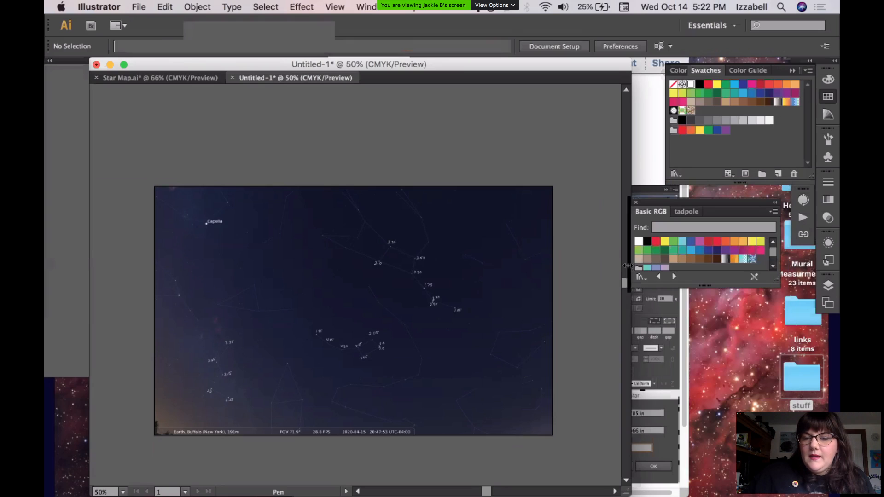
pyautogui.click(639, 242)
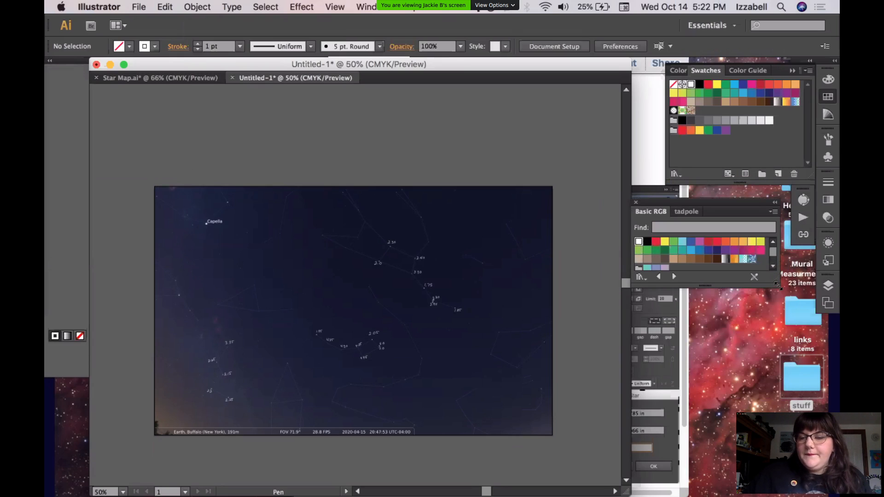
pyautogui.moveTo(779, 317); pyautogui.dragTo(780, 364)
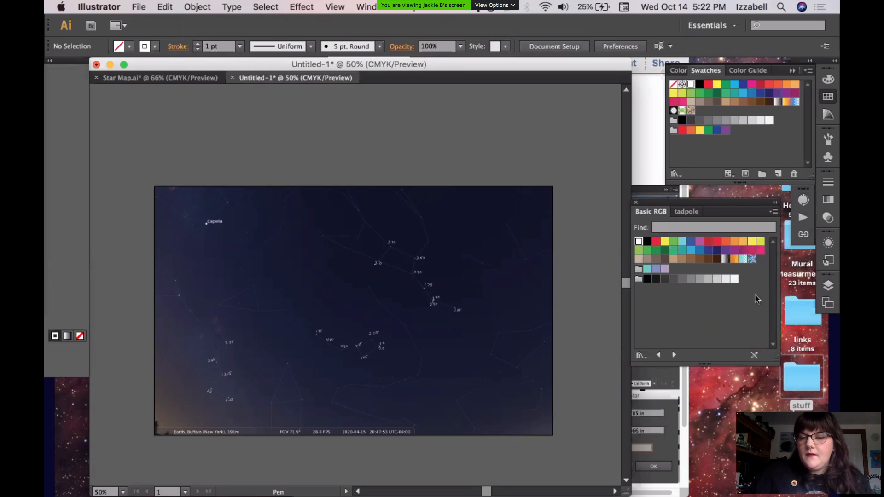
pyautogui.keyDown('shift'); pyautogui.click(735, 280); pyautogui.keyUp('shift')
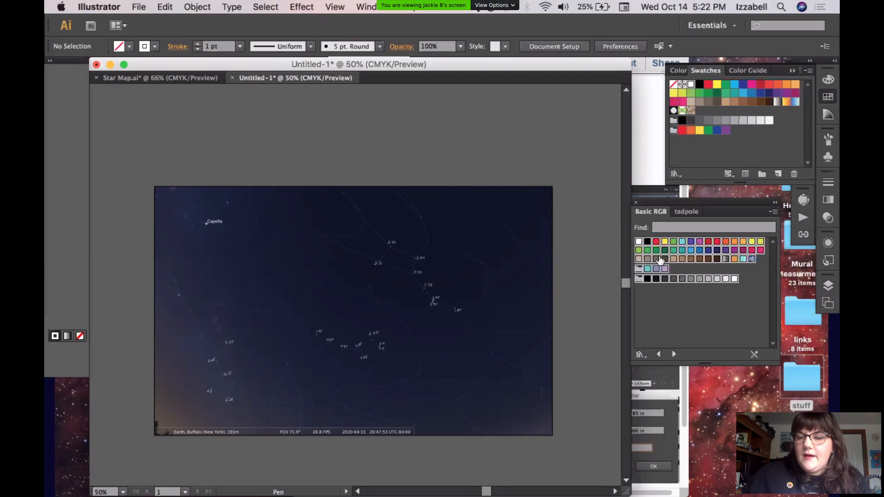
pyautogui.moveTo(663, 260); pyautogui.dragTo(728, 157)
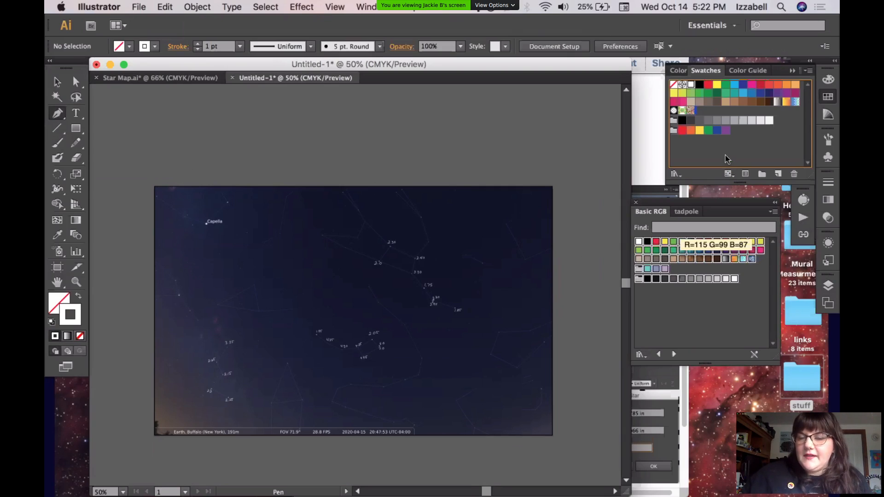
pyautogui.click(635, 202)
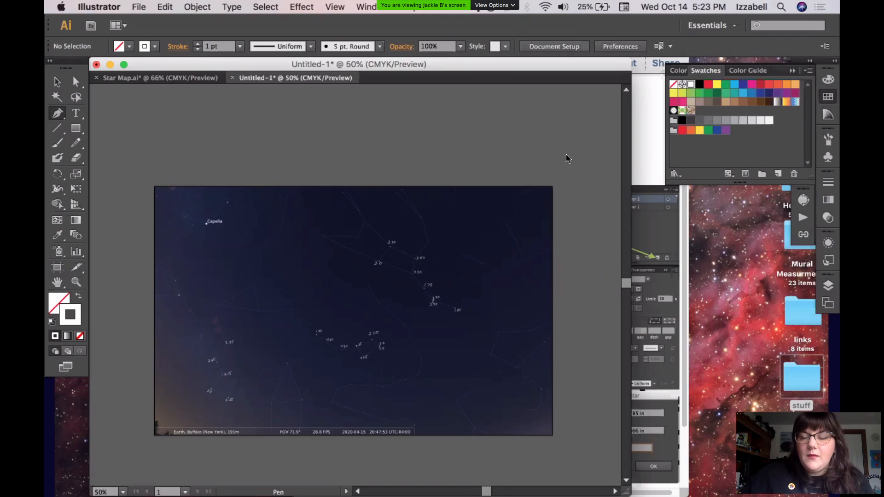
# - Trace the Big Dipper with an orange-stroked Pen path from star 2.0 through 2.30, 2.40, 3.30, 1.75 and 2.20 to 1.85, and deselect it
pyautogui.click(786, 85)
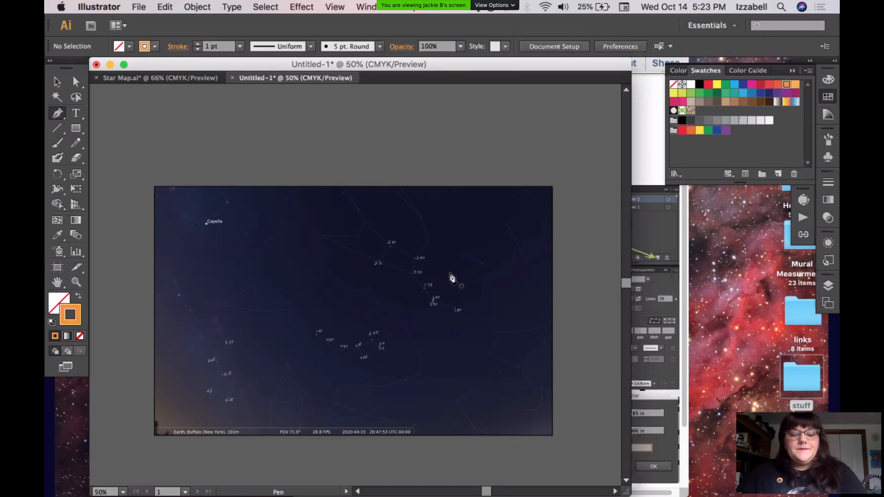
pyautogui.press('super+space')
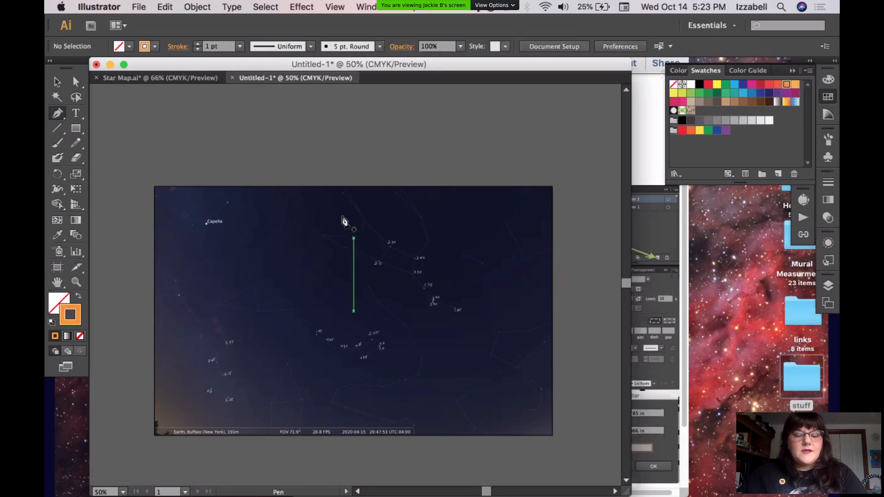
pyautogui.press('super+space')
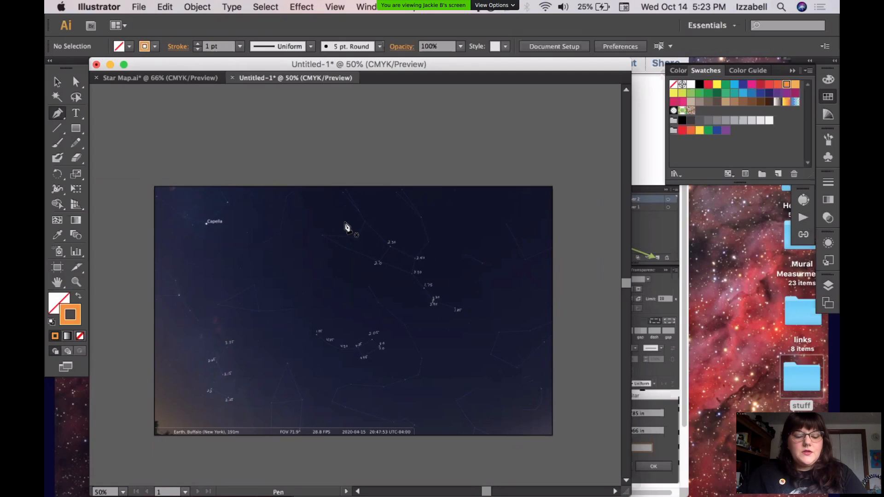
pyautogui.press('super')
pyautogui.press('super+space')
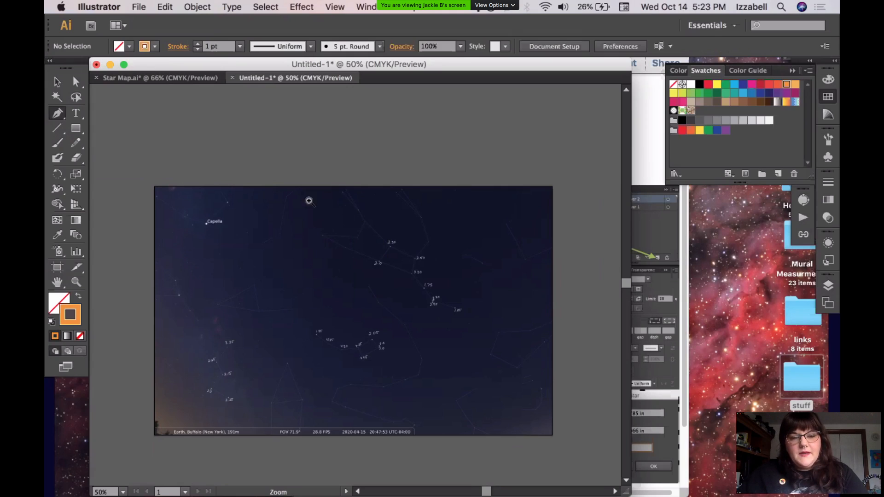
pyautogui.moveTo(306, 199); pyautogui.dragTo(339, 212)
pyautogui.press('super+0')
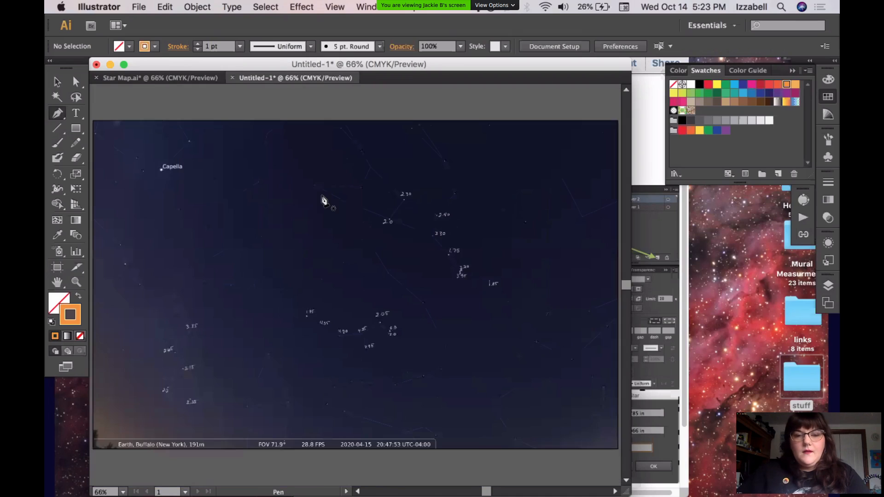
pyautogui.moveTo(343, 144); pyautogui.dragTo(519, 305)
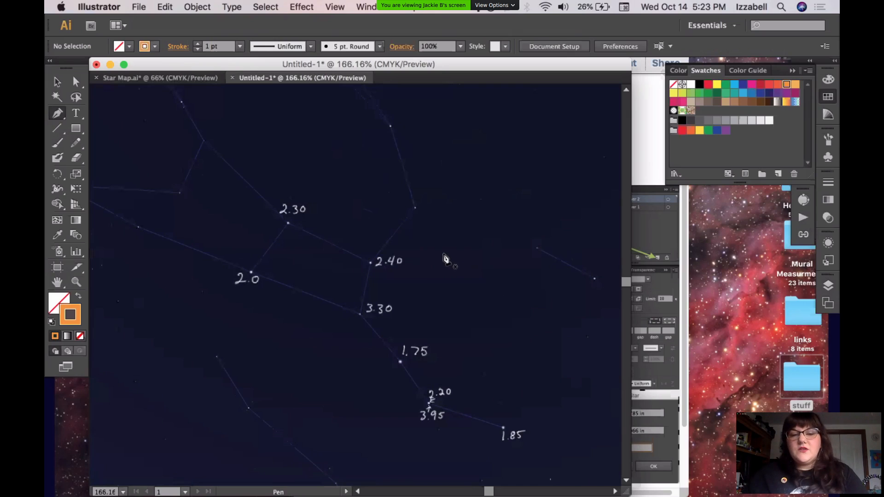
pyautogui.press('space')
pyautogui.moveTo(410, 246); pyautogui.dragTo(487, 250)
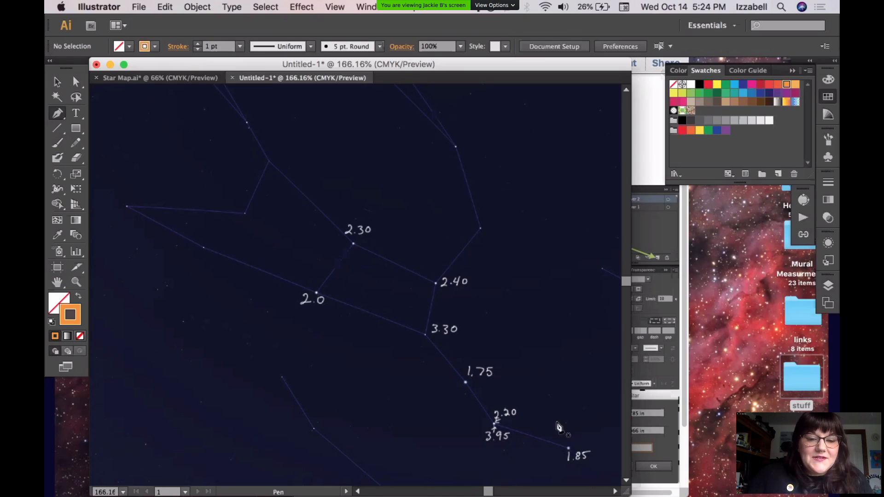
pyautogui.click(316, 293)
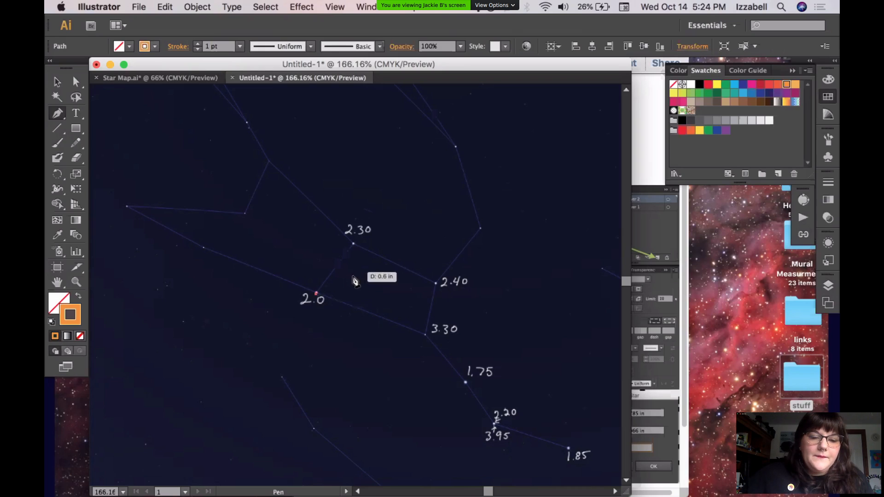
pyautogui.click(353, 244)
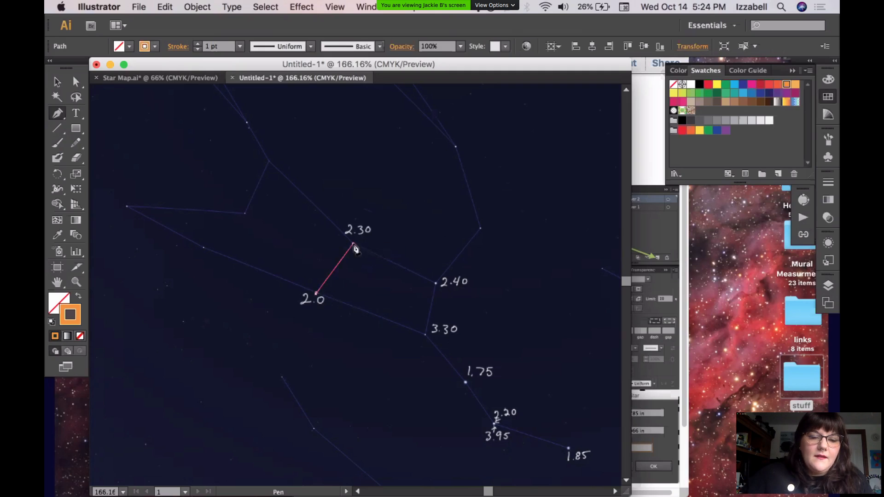
pyautogui.click(435, 283)
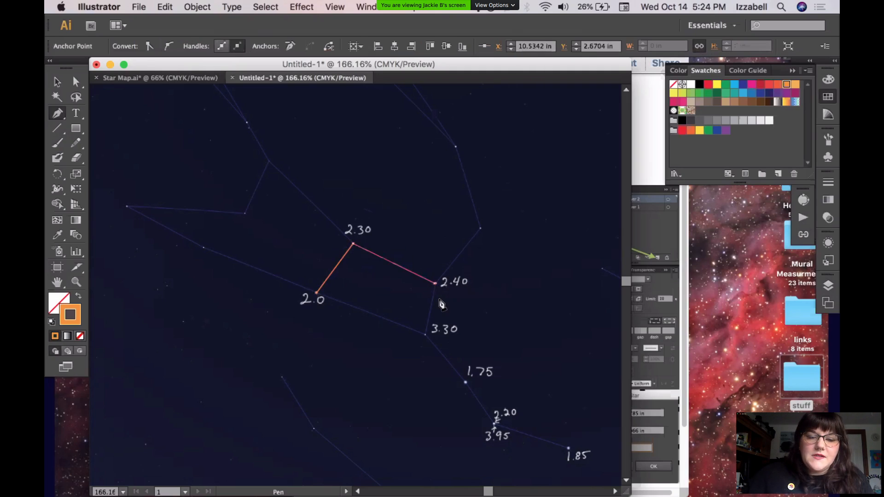
pyautogui.click(424, 334)
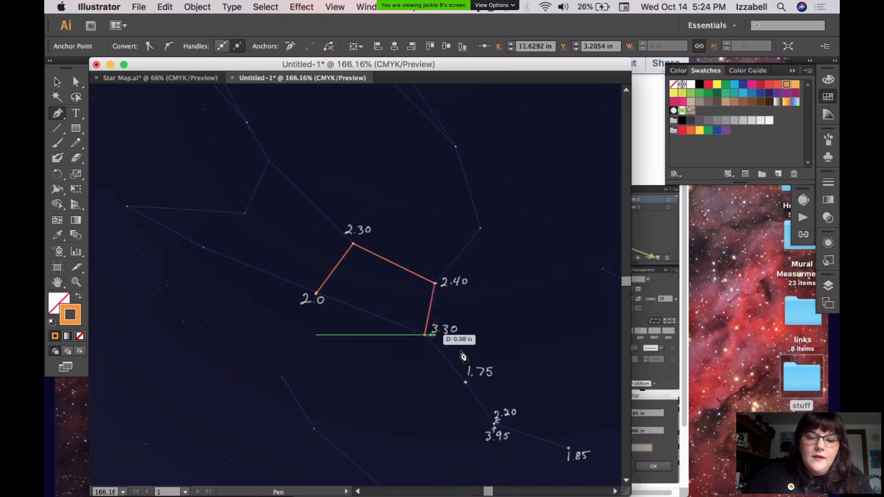
pyautogui.click(465, 382)
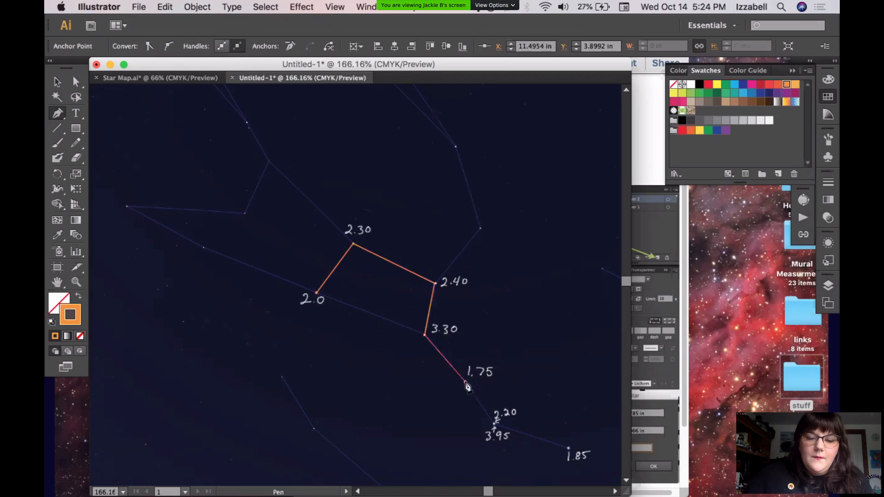
pyautogui.click(494, 422)
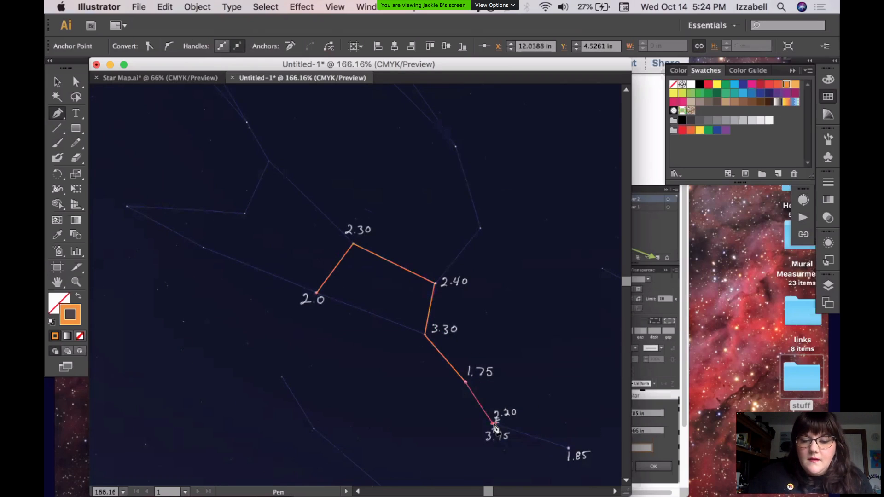
pyautogui.click(569, 447)
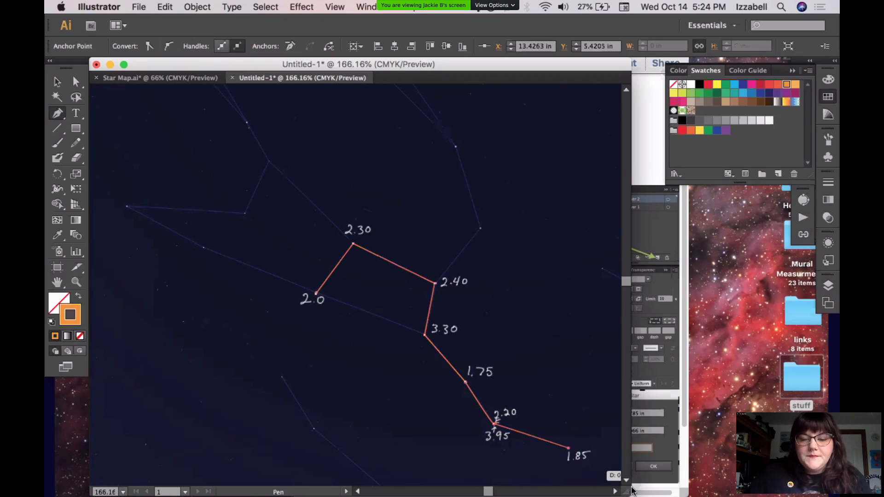
pyautogui.press('super+shift+a')
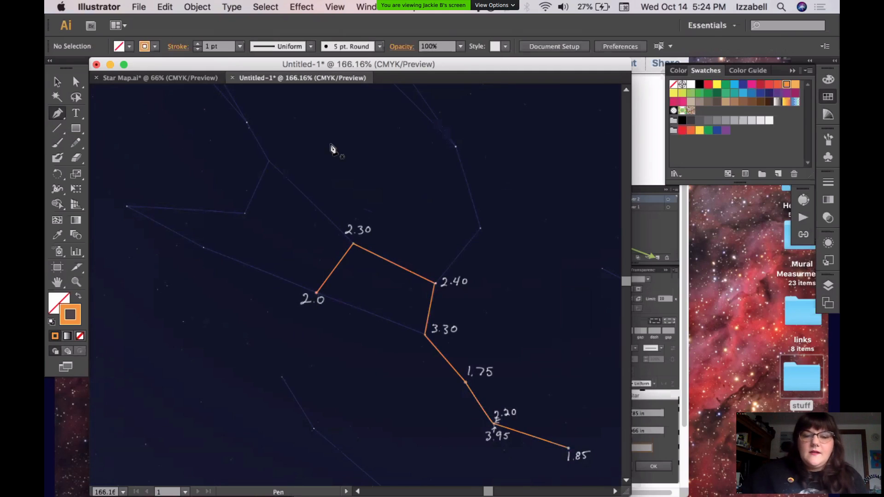
# - Draw a closed, curved test path beside the 2.0 and 2.30 stars with the Pen tool and undo it
pyautogui.click(195, 232)
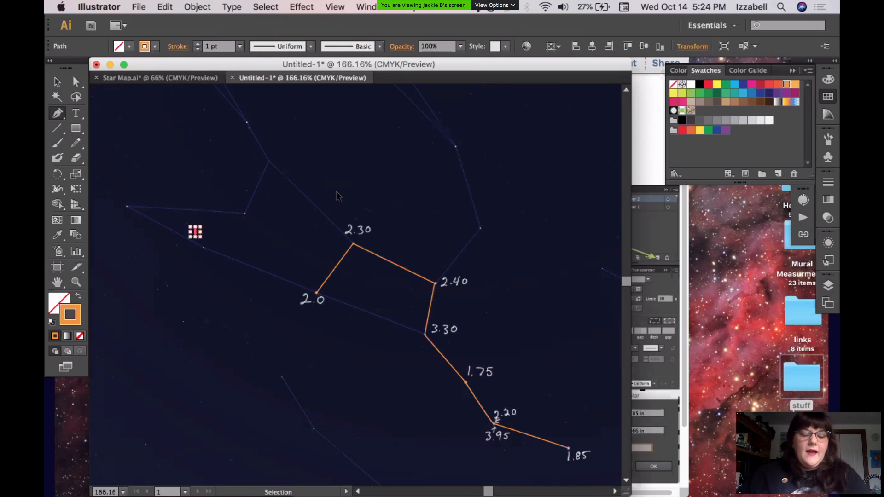
pyautogui.press('super+z')
pyautogui.moveTo(202, 248); pyautogui.dragTo(254, 257)
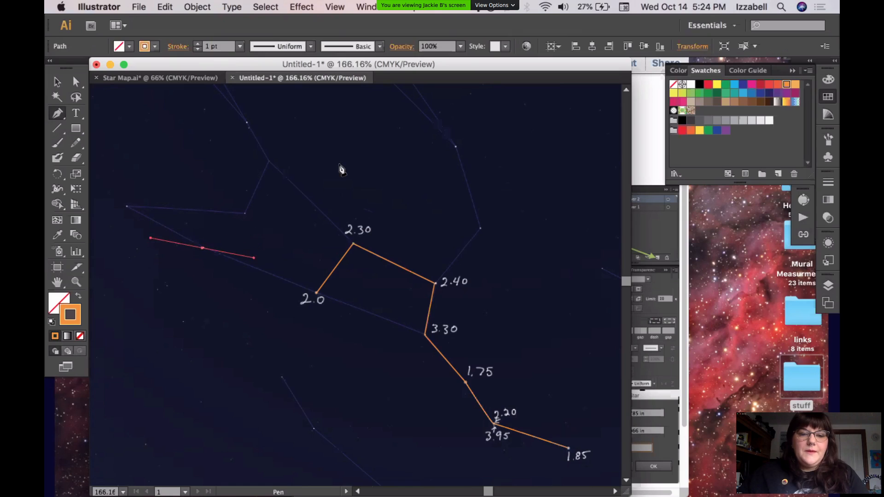
pyautogui.moveTo(264, 135); pyautogui.dragTo(339, 138)
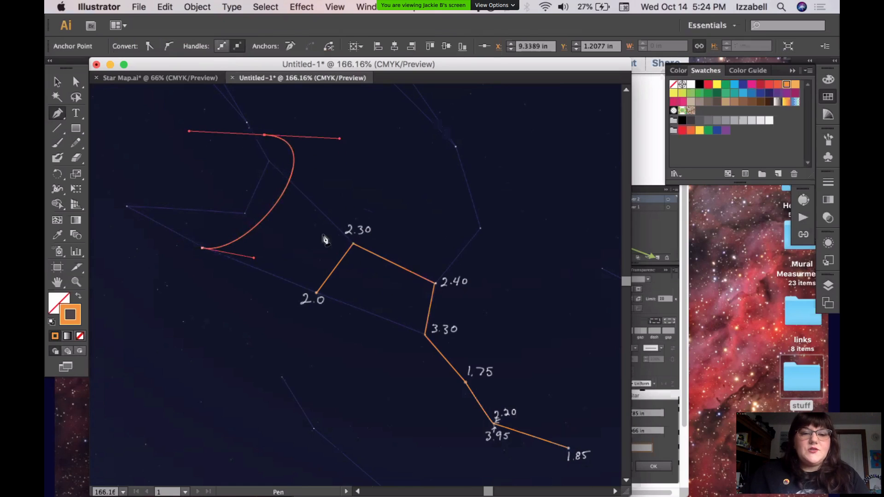
pyautogui.moveTo(203, 248); pyautogui.dragTo(207, 253)
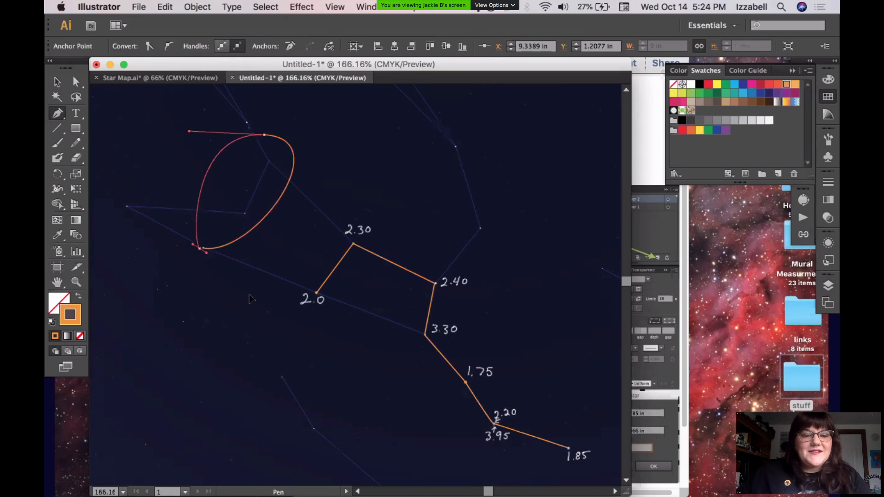
pyautogui.moveTo(249, 299); pyautogui.dragTo(257, 337)
pyautogui.press('super+z')
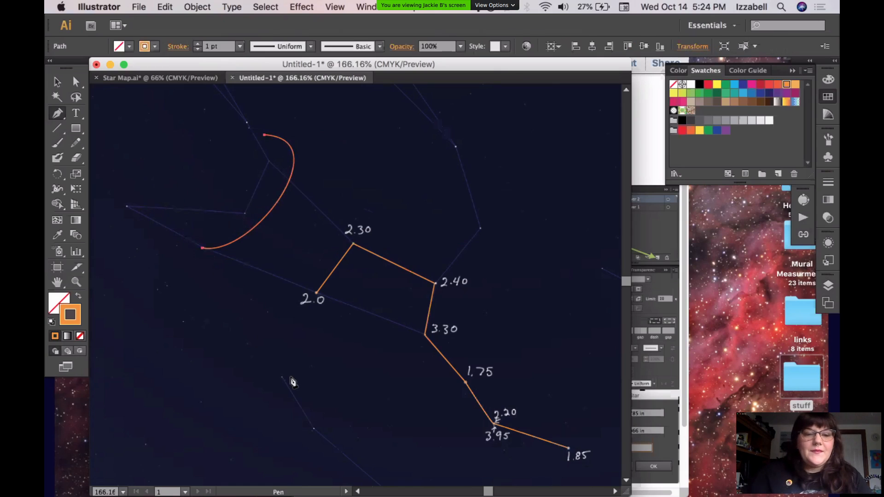
pyautogui.press('super+z')
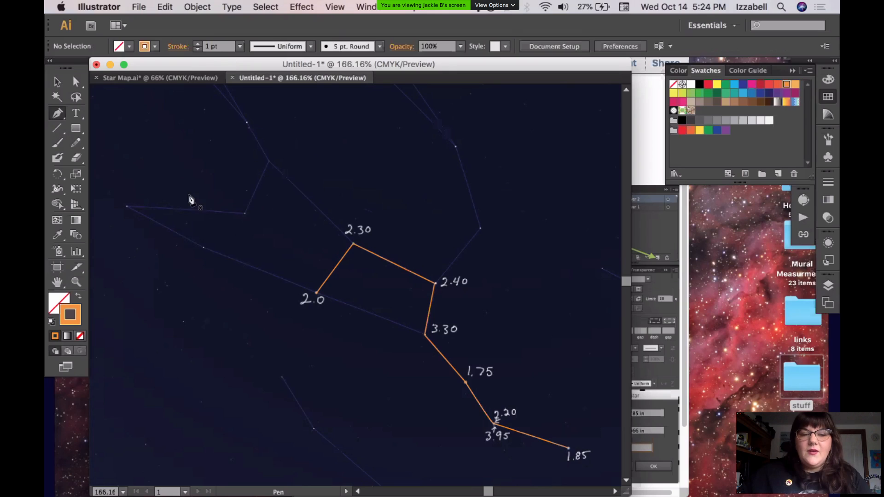
# - Draw a closed, curved demonstration path in the sky up and left of the 2.0 star with the Pen tool and delete it
pyautogui.moveTo(183, 189); pyautogui.dragTo(200, 172)
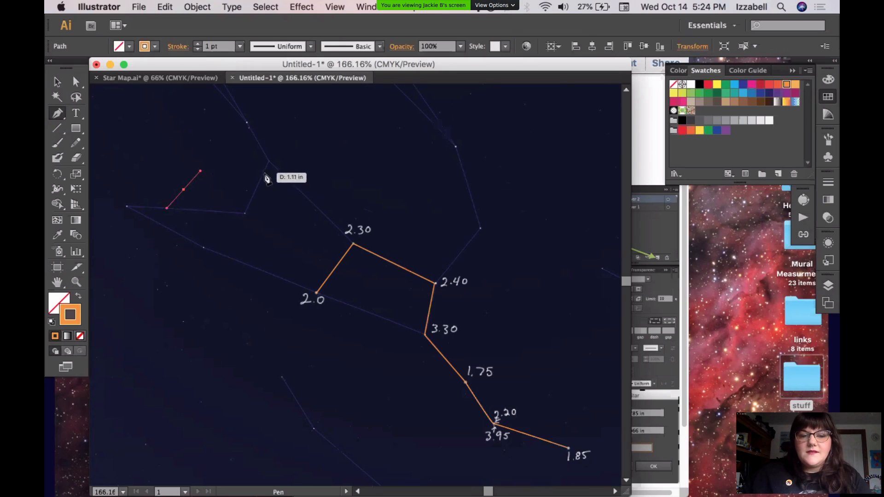
pyautogui.moveTo(266, 174); pyautogui.dragTo(293, 190)
pyautogui.moveTo(274, 261); pyautogui.dragTo(246, 282)
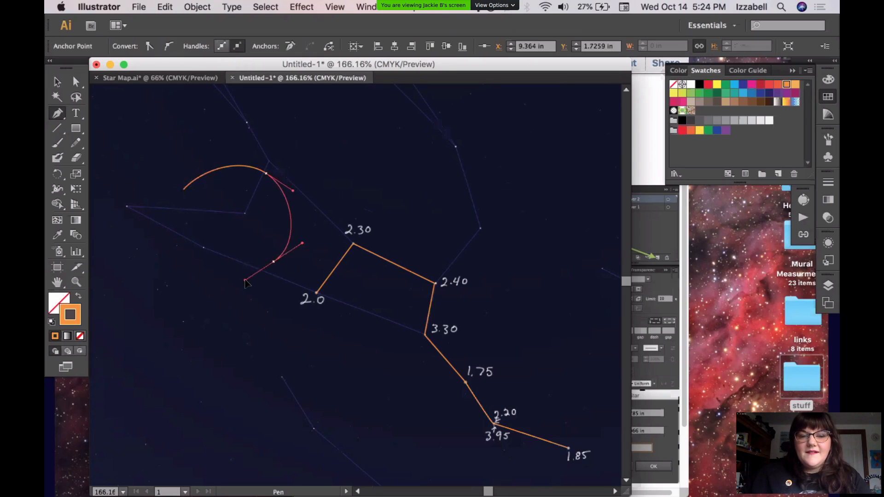
pyautogui.click(183, 189)
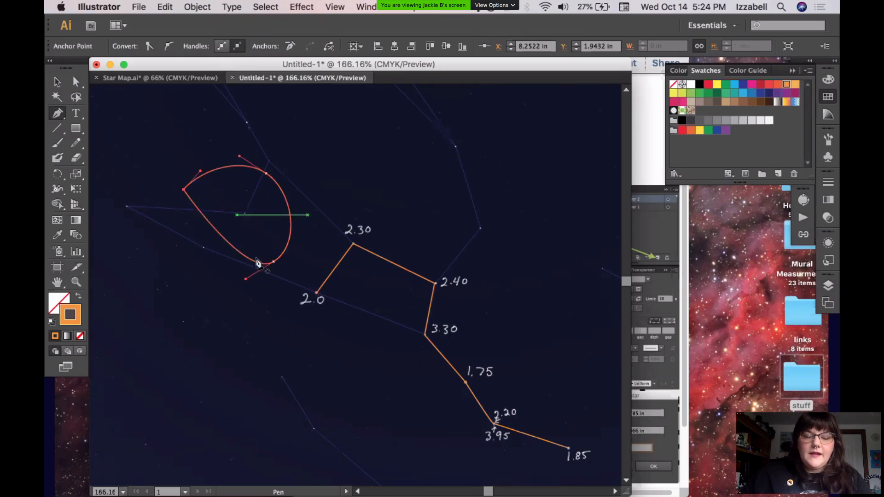
pyautogui.press('BackSpace')
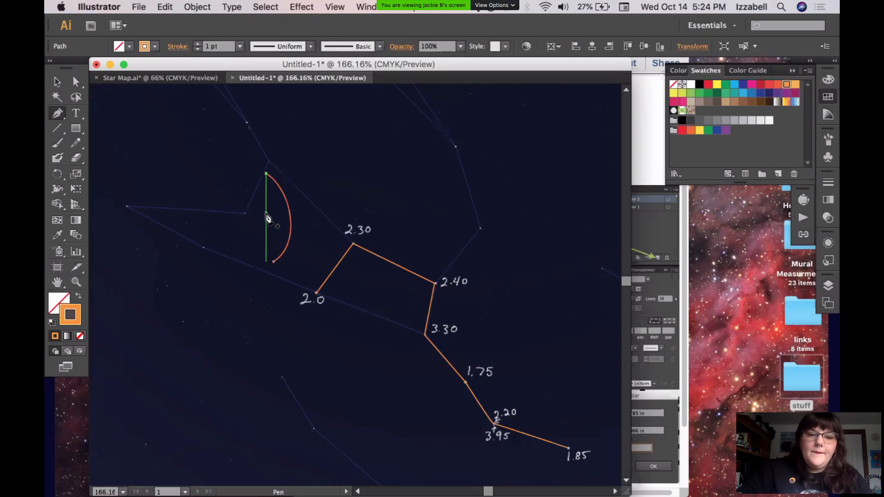
pyautogui.press('BackSpace')
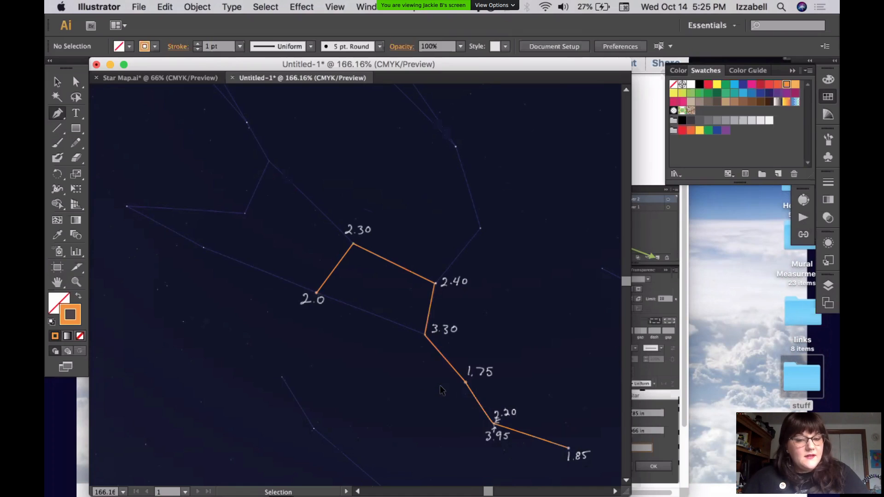
pyautogui.press('super+Tab')
pyautogui.press('super+Tab')
pyautogui.press('super+Tab')
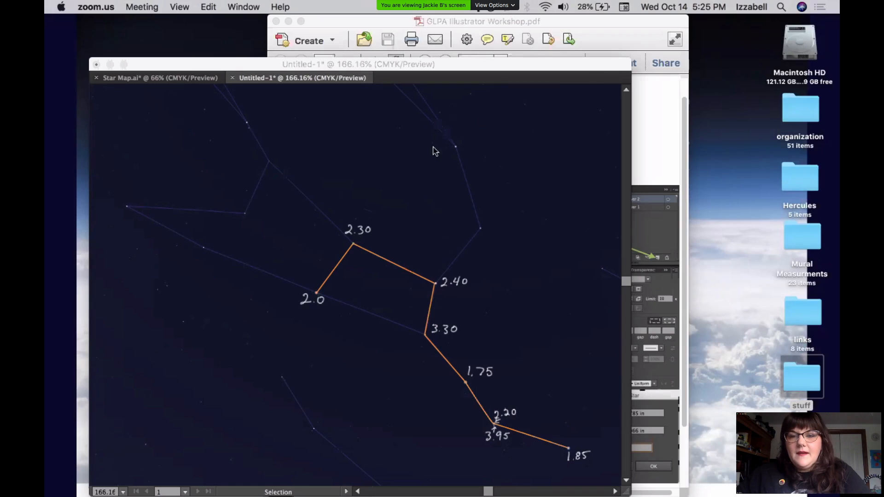
pyautogui.click(533, 109)
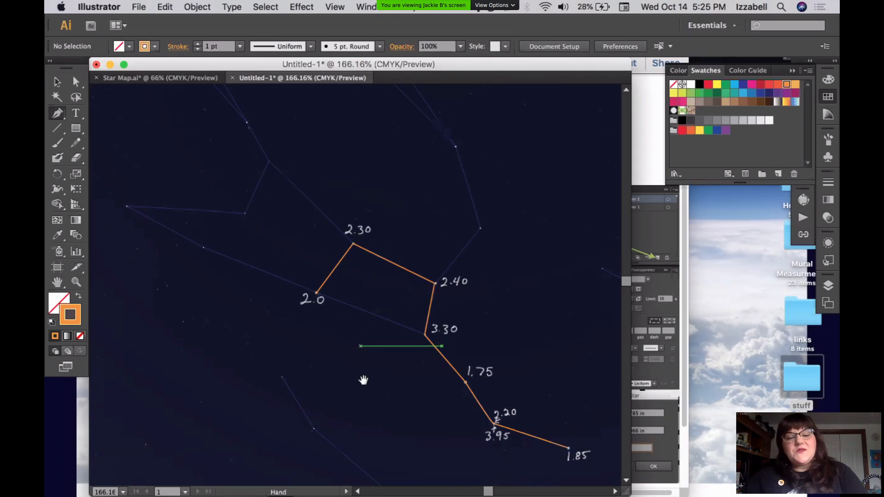
# - Trace the Little Dipper with an orange-stroked Pen path from star 1.95 through 4.35, 4.20, 4.25, 4.95 and 3.0 to 2.05
pyautogui.moveTo(376, 255); pyautogui.dragTo(446, 124)
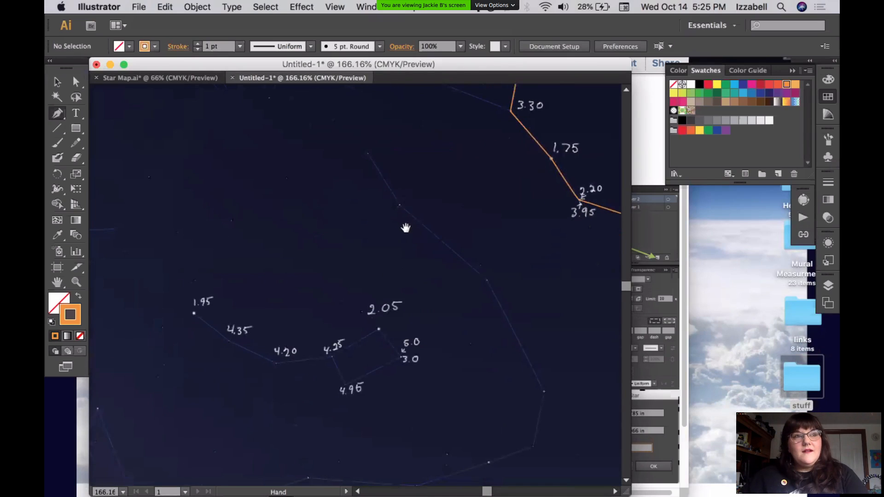
pyautogui.moveTo(430, 269); pyautogui.dragTo(462, 230)
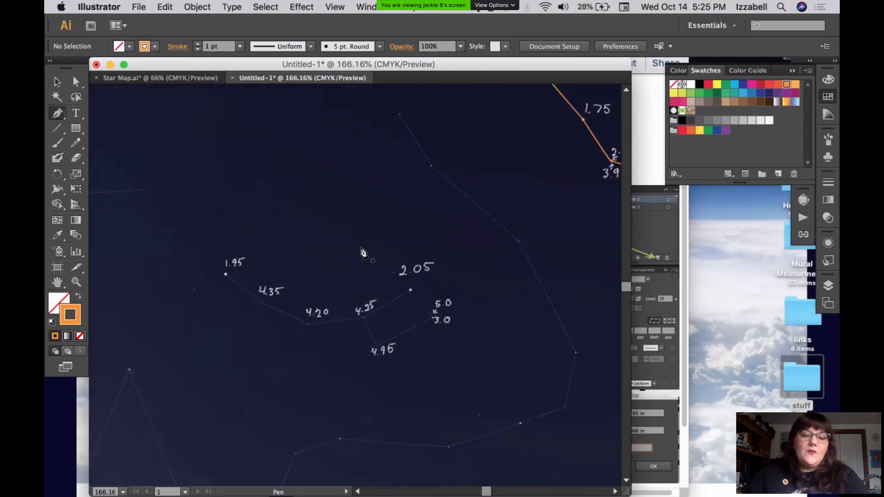
pyautogui.click(225, 274)
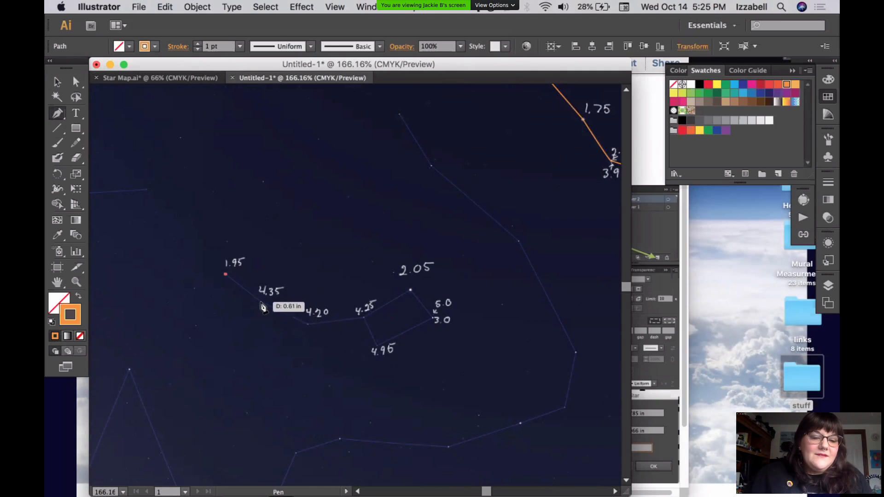
pyautogui.click(260, 302)
pyautogui.click(305, 324)
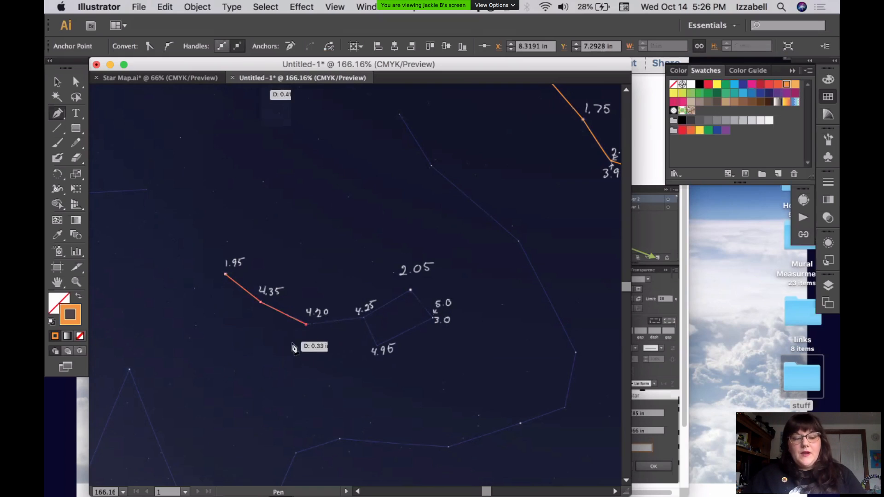
pyautogui.click(364, 318)
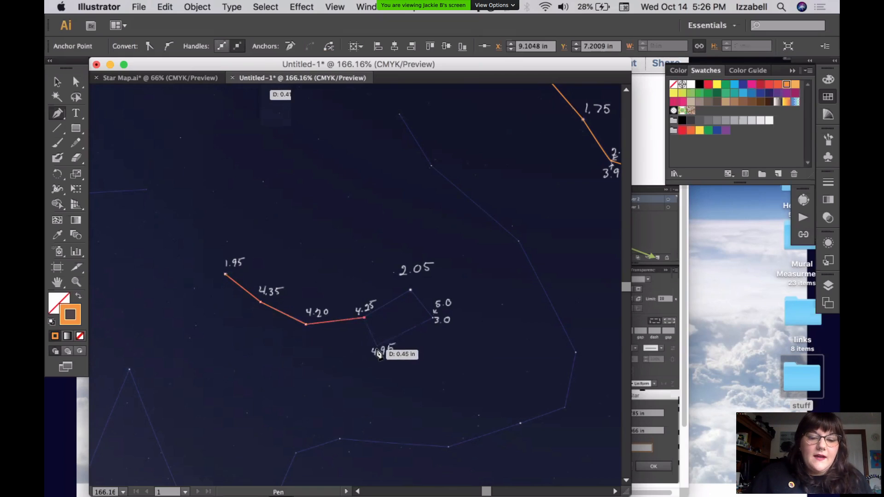
pyautogui.click(375, 347)
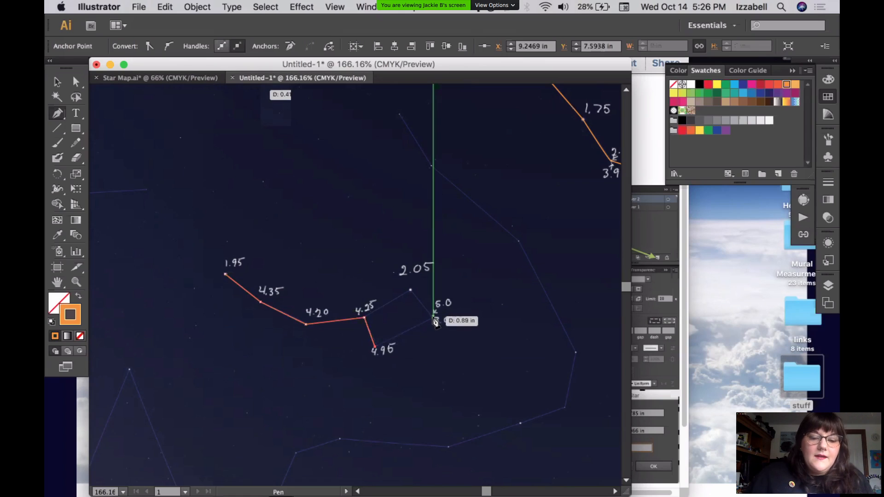
pyautogui.click(435, 318)
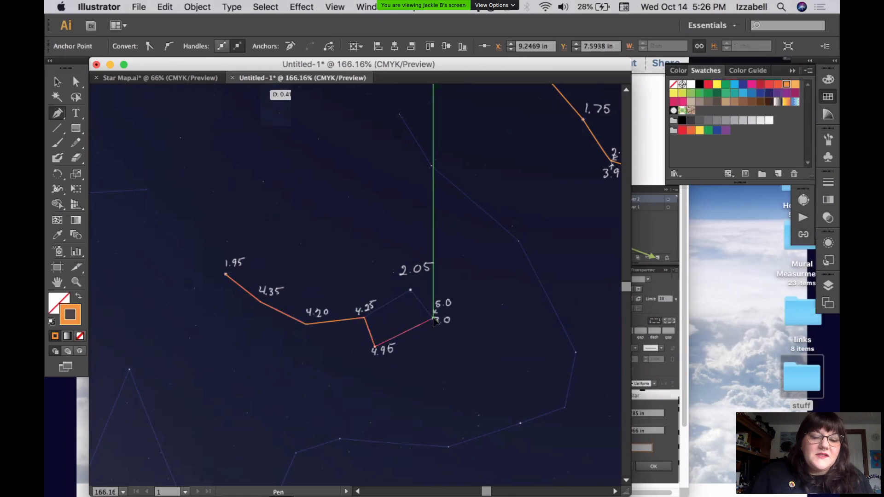
pyautogui.click(410, 291)
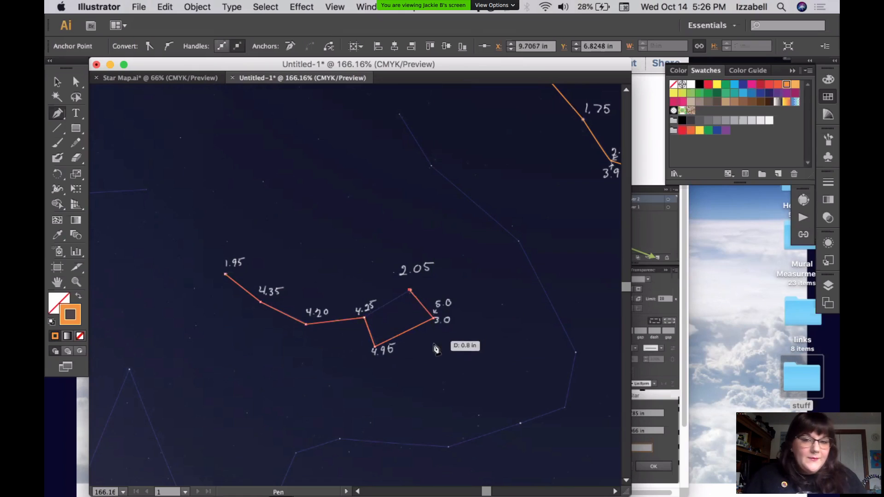
# - Extend the still-active Little Dipper path to star 3.35 of the zigzag constellation, and undo that segment
pyautogui.moveTo(310, 371); pyautogui.dragTo(475, 270)
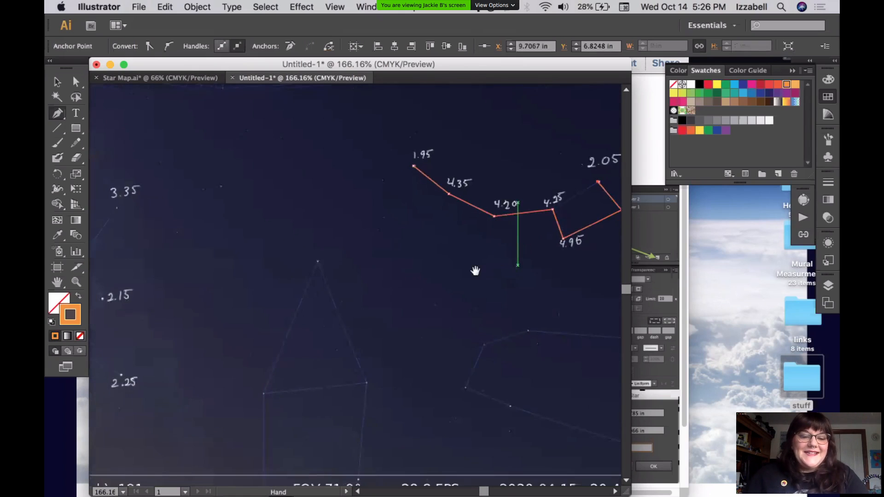
pyautogui.moveTo(227, 290); pyautogui.dragTo(372, 288)
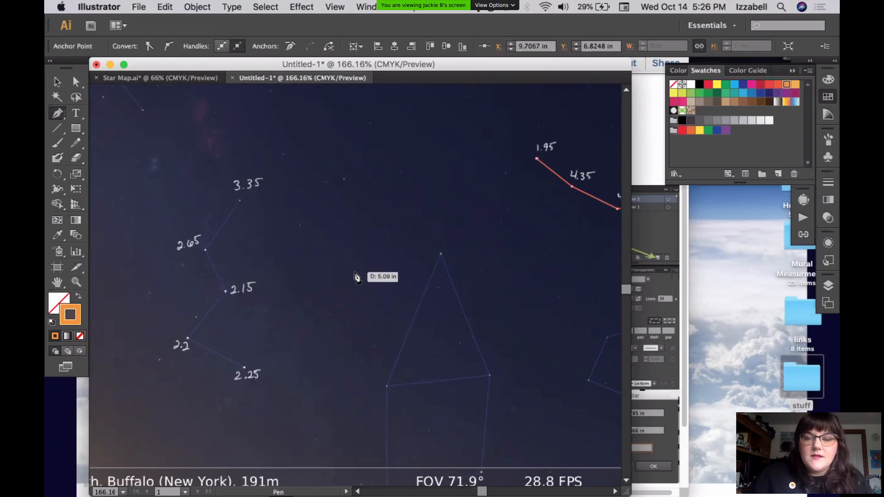
pyautogui.click(239, 200)
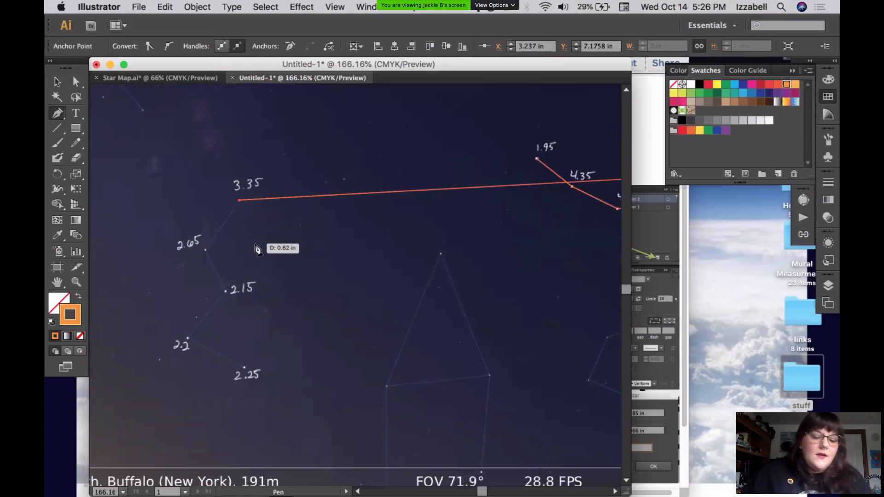
pyautogui.moveTo(347, 274); pyautogui.dragTo(282, 264)
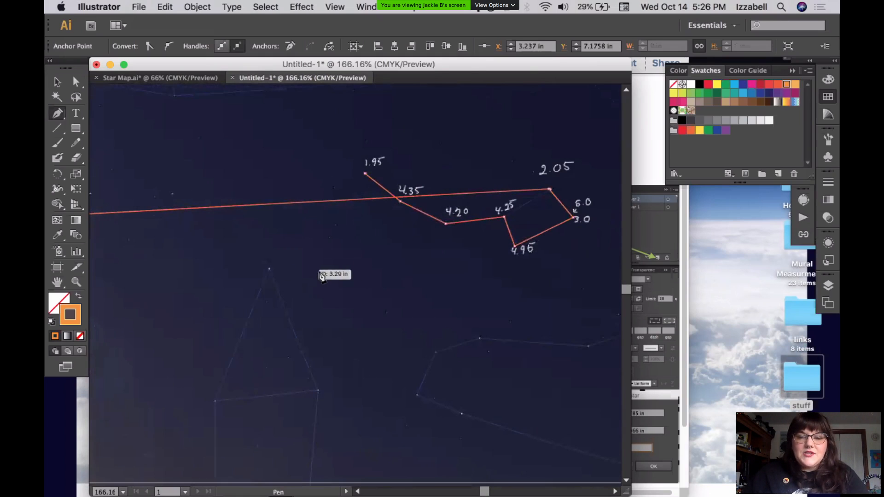
pyautogui.press('super+z')
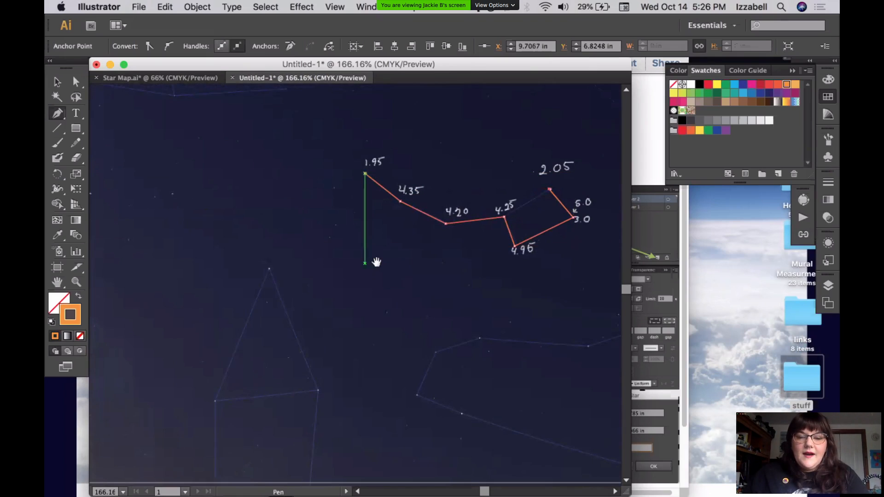
# - Deselect the Little Dipper path and trace the zigzag constellation with the Pen tool from star 3.35 through 2.65, 2.15 and 2.2 to 2.25
pyautogui.press('v')
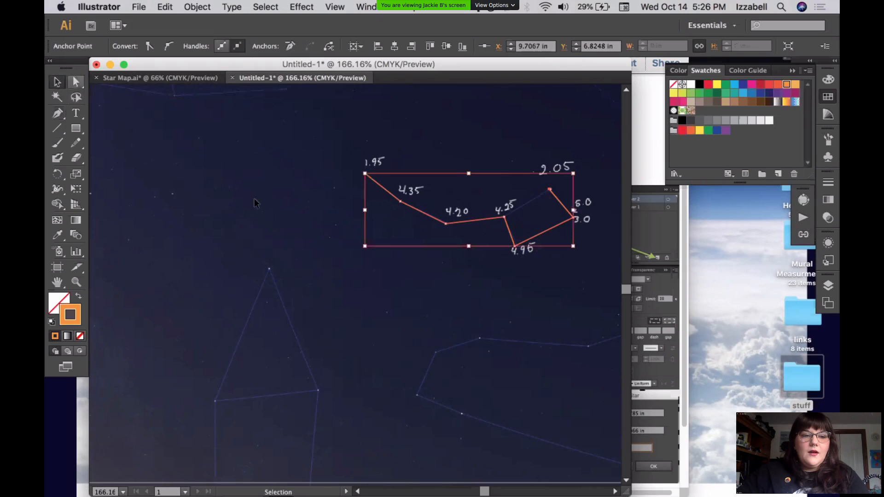
pyautogui.press('super+shift+a')
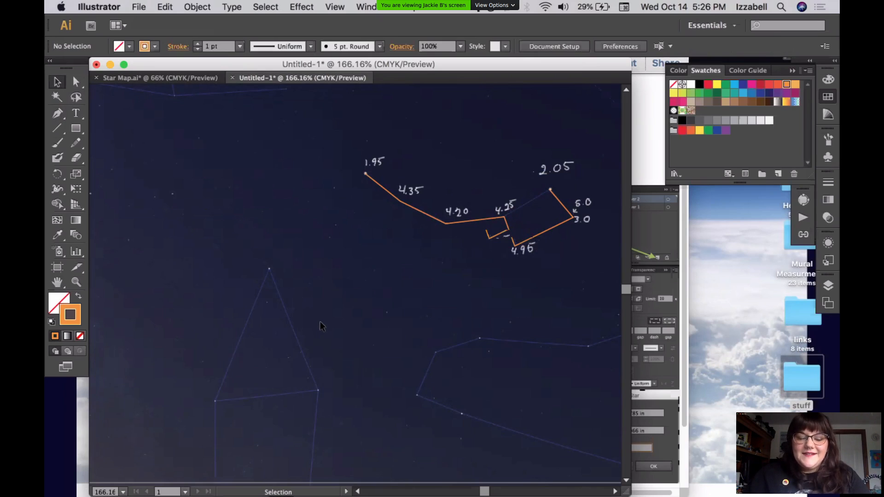
pyautogui.press('p')
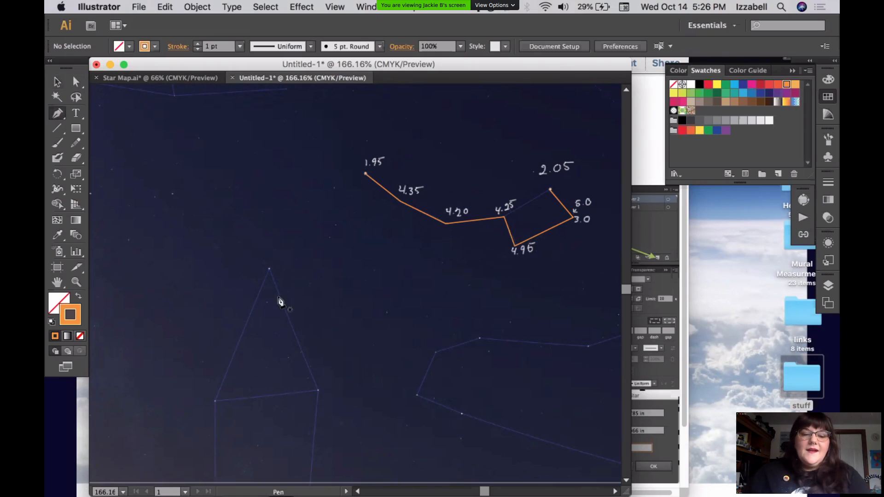
pyautogui.hscroll(-10, 278, 302)
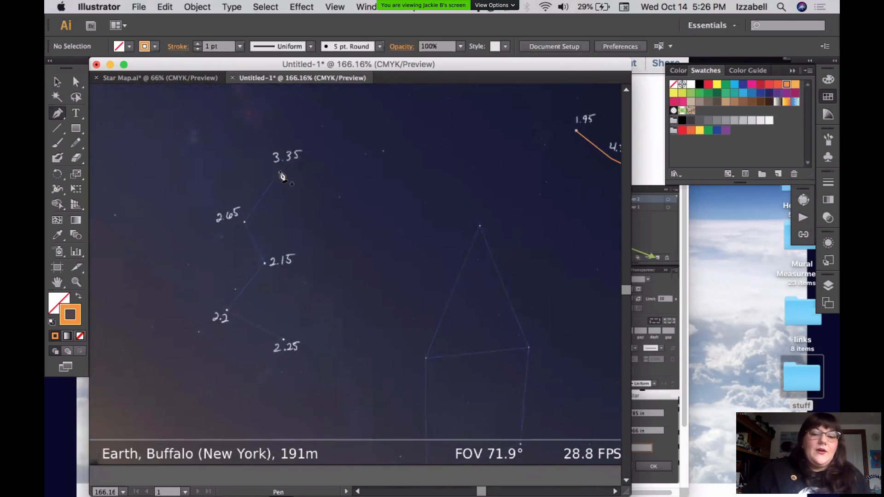
pyautogui.click(279, 174)
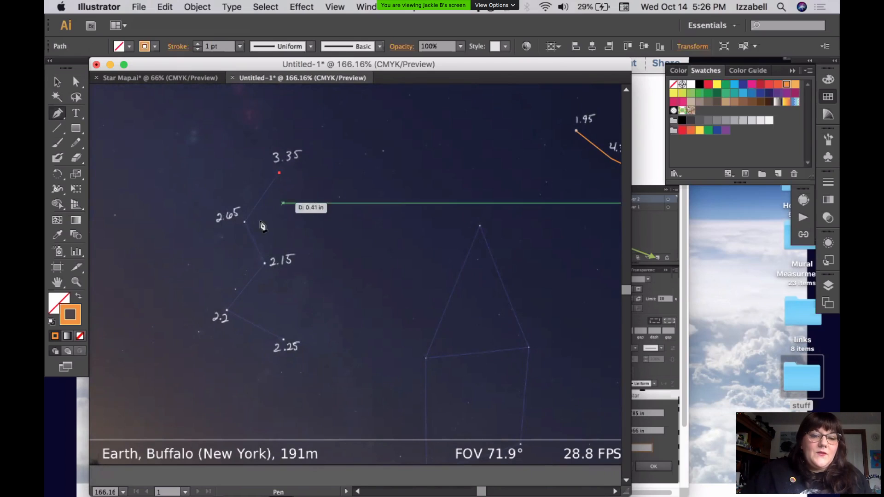
pyautogui.click(244, 222)
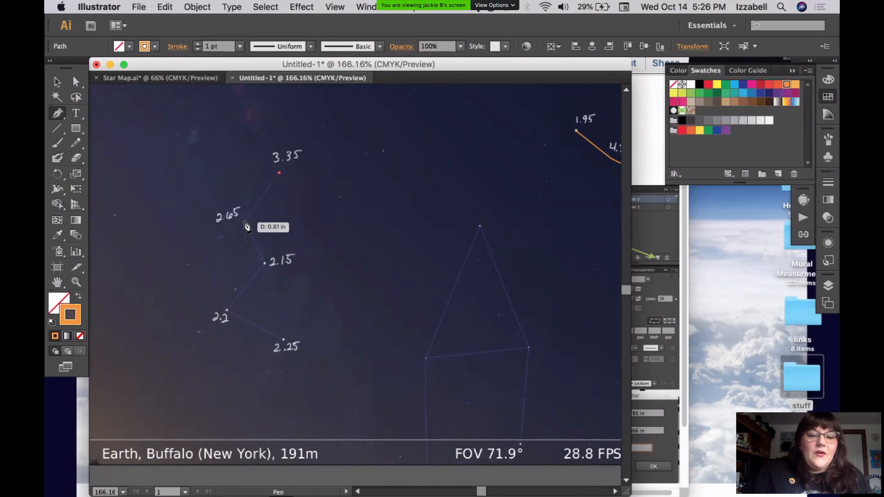
pyautogui.click(265, 263)
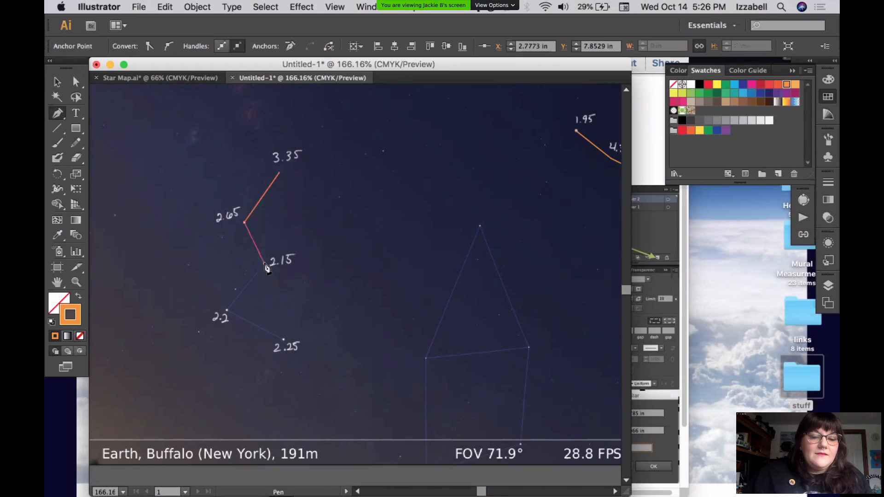
pyautogui.click(227, 310)
pyautogui.click(283, 340)
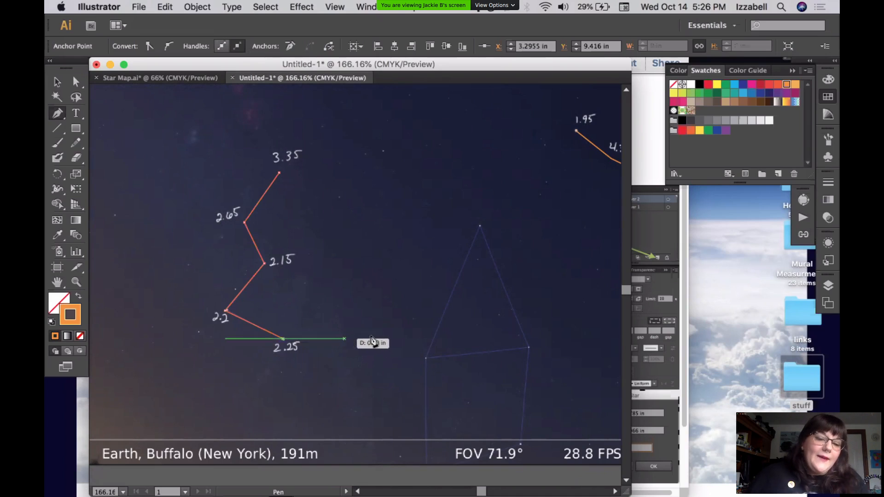
# - Zoom out to 100%, start a new Pen path in the empty sky above the Little Dipper's 1.95 star, and undo it
pyautogui.keyDown('alt'); pyautogui.keyDown('super'); pyautogui.click(438, 305); pyautogui.keyUp('super'); pyautogui.keyUp('alt')
pyautogui.keyDown('alt'); pyautogui.keyDown('super'); pyautogui.click(450, 307); pyautogui.keyUp('super'); pyautogui.keyUp('alt')
pyautogui.moveTo(489, 272); pyautogui.dragTo(434, 369)
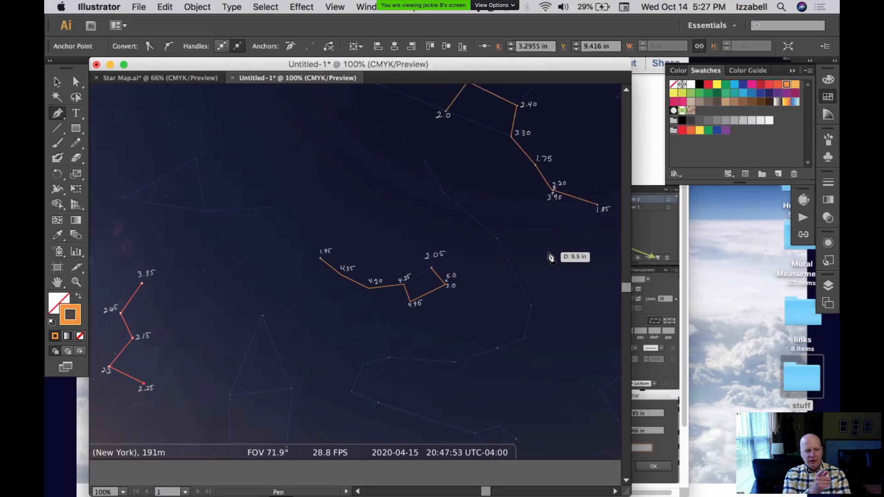
pyautogui.click(57, 81)
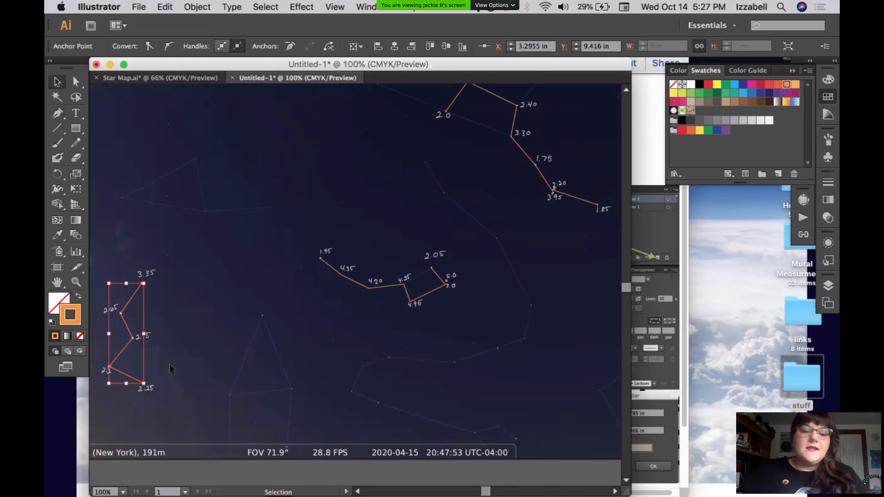
pyautogui.click(60, 111)
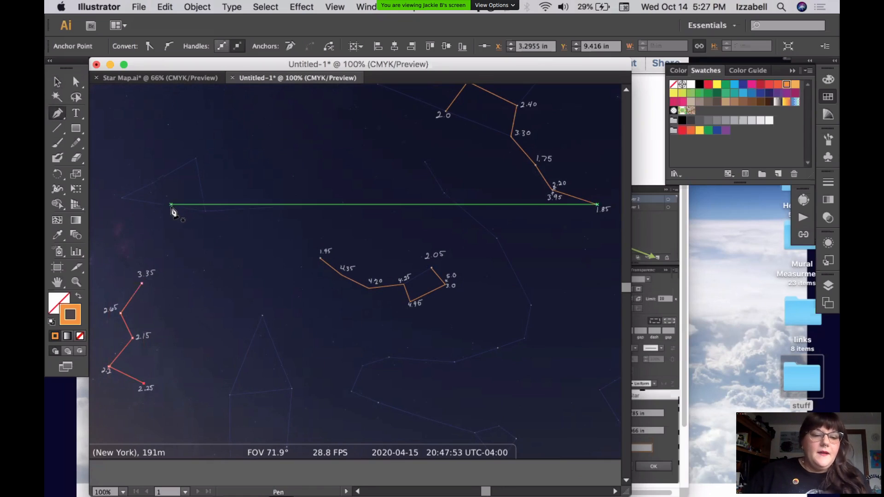
pyautogui.click(252, 176)
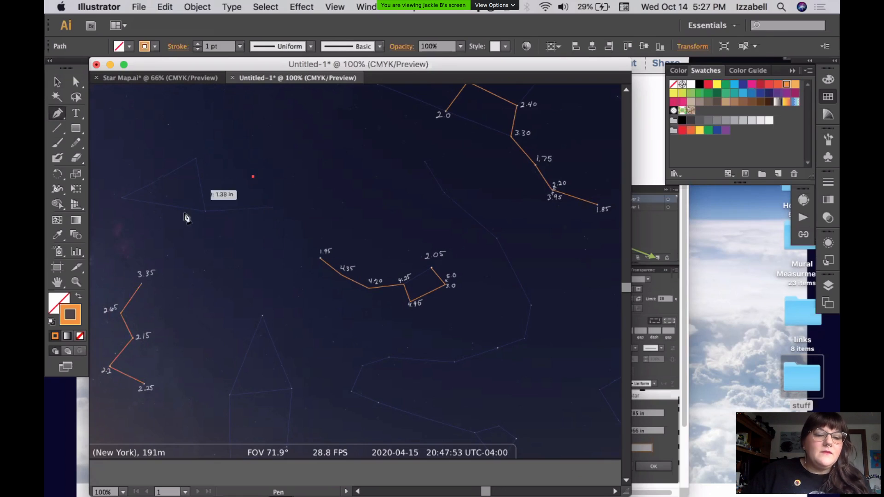
pyautogui.press('super+z')
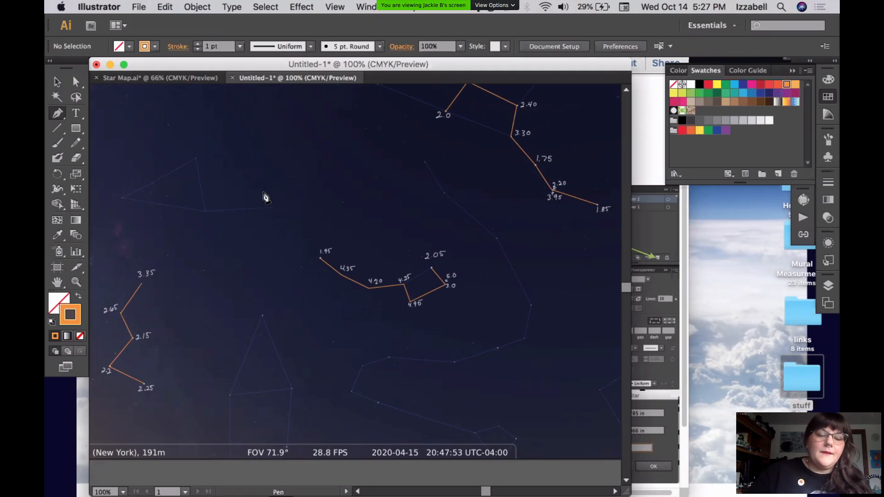
# - Extend the zigzag constellation path from star 2.25 across the empty sky with the Pen tool, and undo the added segments
pyautogui.keyDown('super'); pyautogui.click(131, 377); pyautogui.keyUp('super')
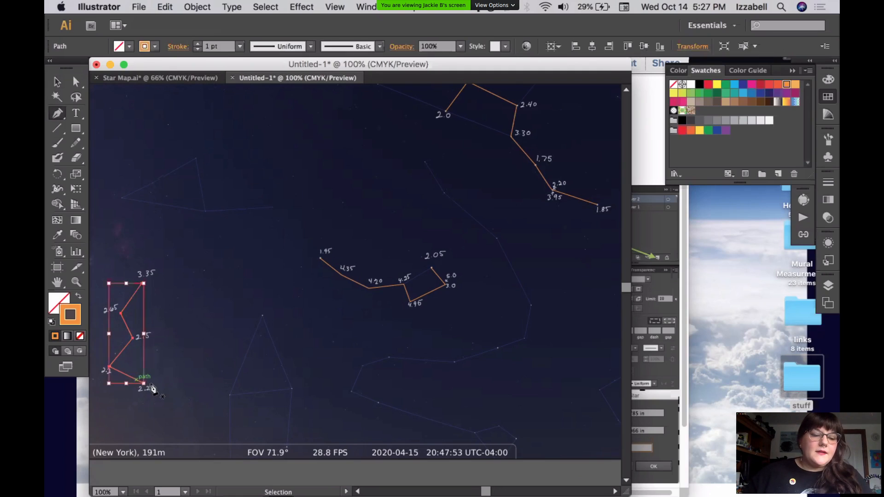
pyautogui.click(144, 384)
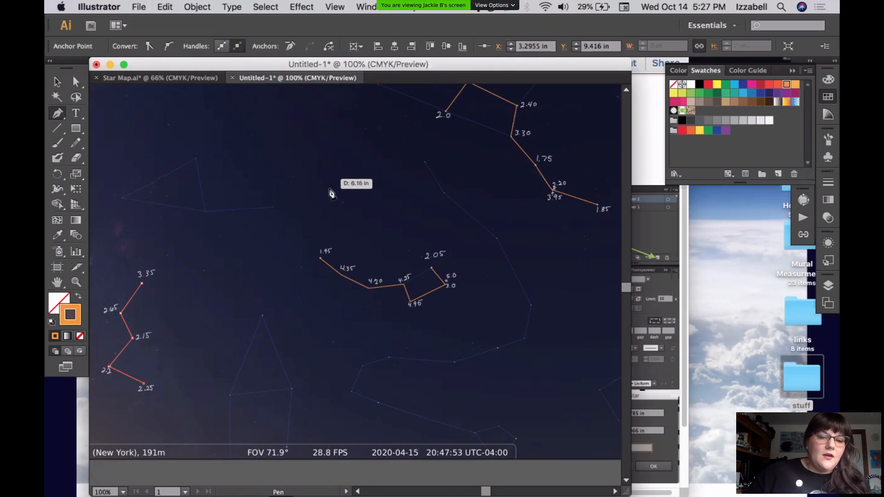
pyautogui.click(375, 198)
pyautogui.click(464, 203)
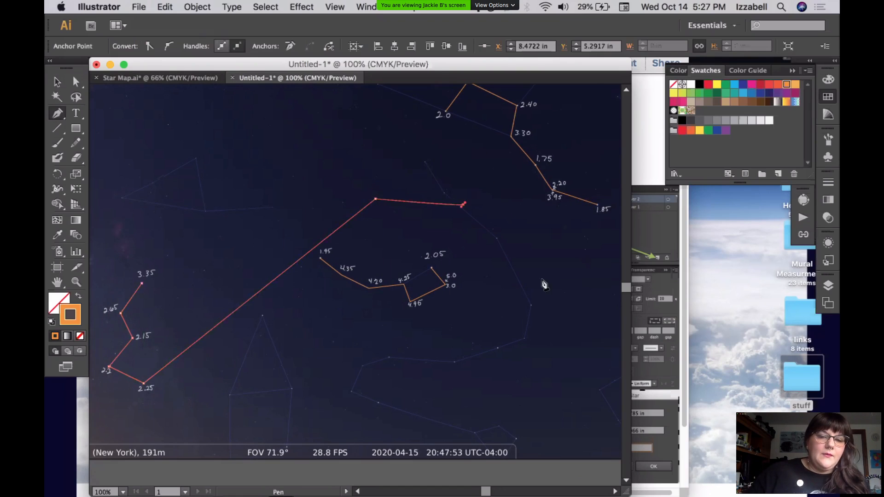
pyautogui.click(548, 305)
pyautogui.press('super+z')
pyautogui.press('super+z')
pyautogui.press('super+z')
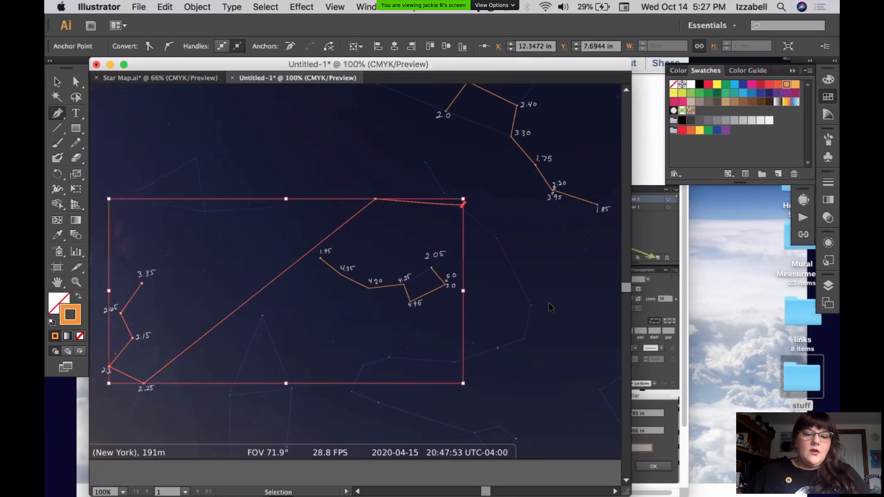
# - Deselect the zigzag path with the Selection tool, reselecting it briefly to compare whole-path selection with Direct Selection
pyautogui.click(58, 83)
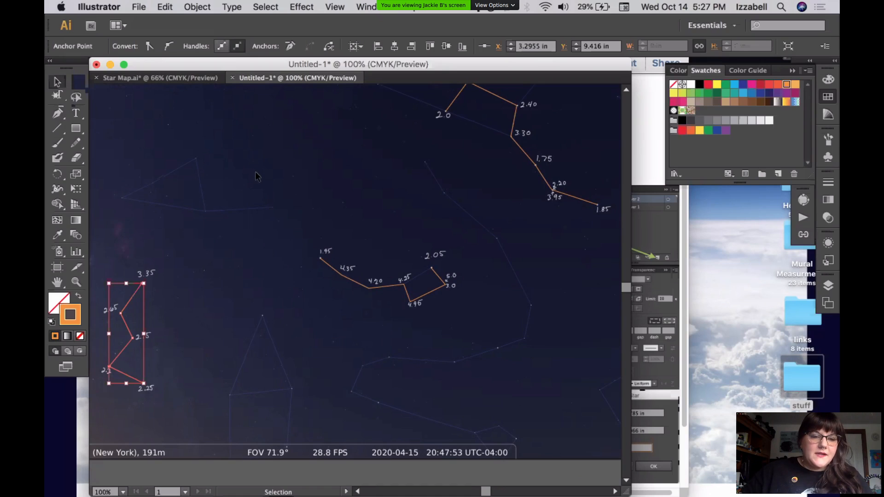
pyautogui.click(285, 182)
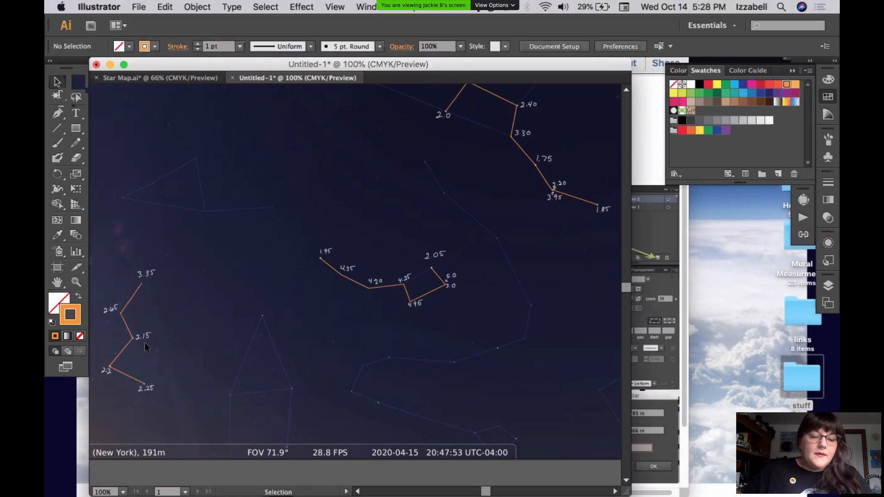
pyautogui.click(135, 302)
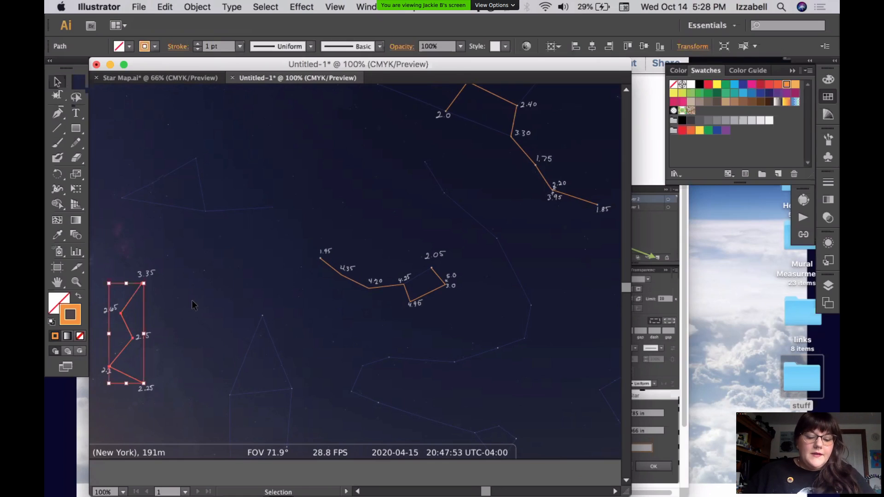
pyautogui.press('a')
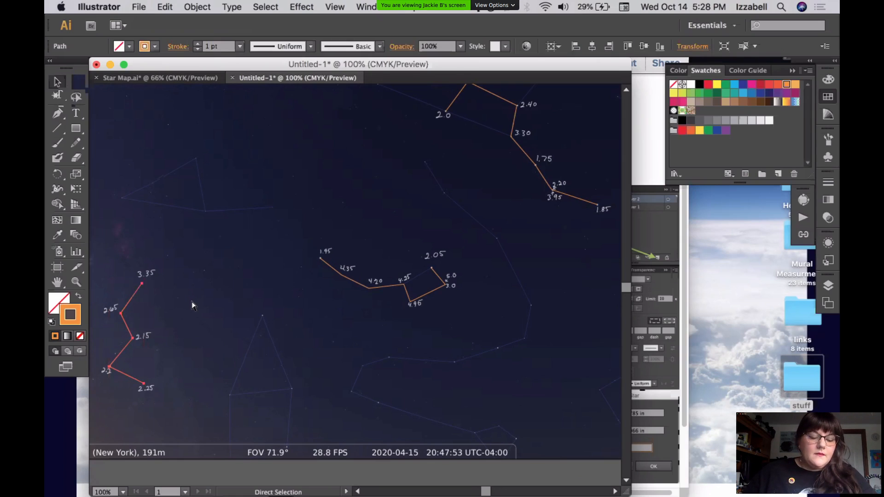
pyautogui.press('v')
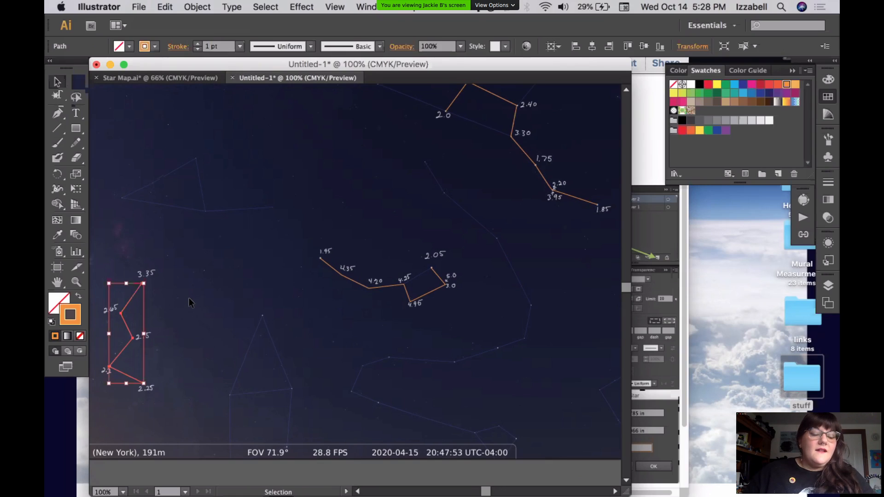
pyautogui.click(190, 298)
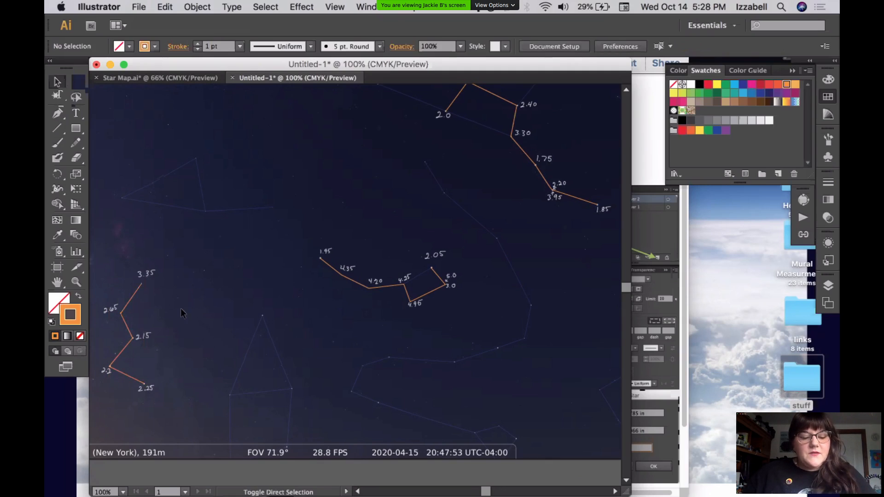
pyautogui.click(199, 293)
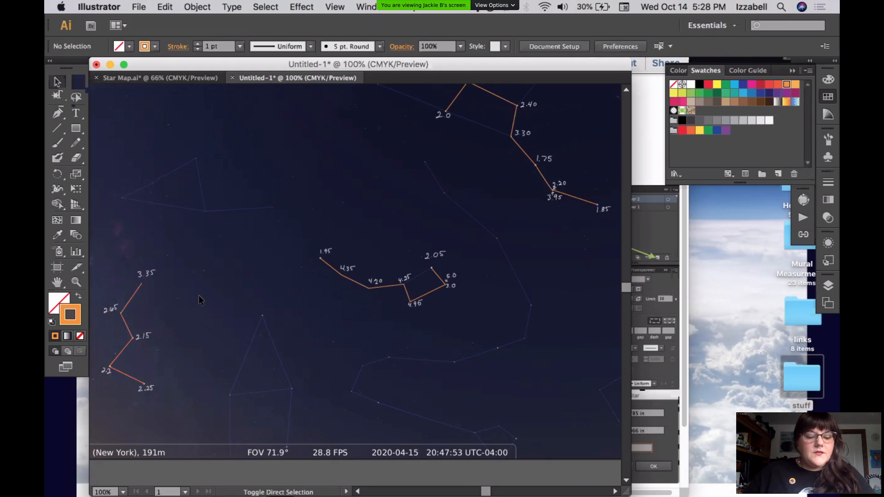
pyautogui.click(139, 286)
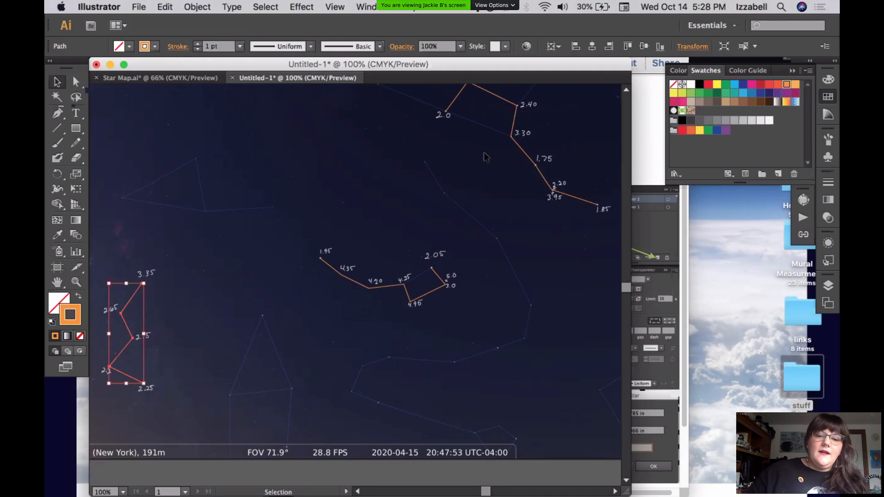
pyautogui.click(368, 201)
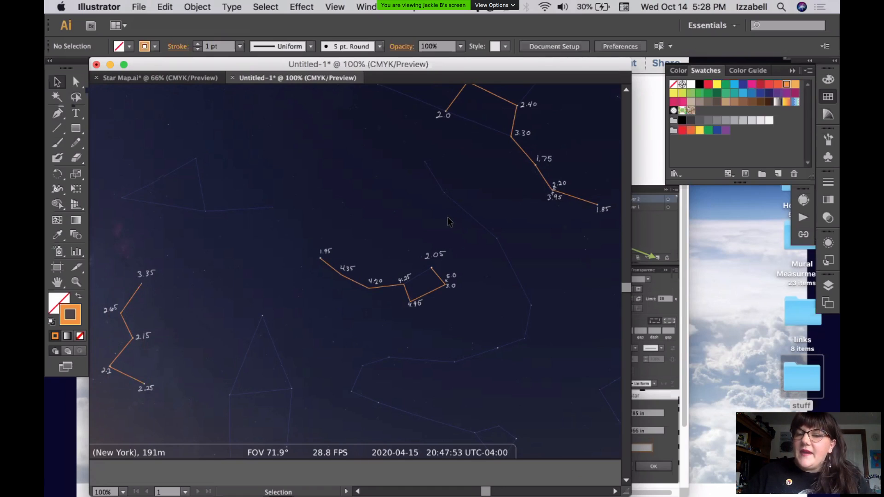
# - Switch to the Star Map.ai document, hide Layer 1 and show Layer 2 to view the finished constellation map
pyautogui.press('space')
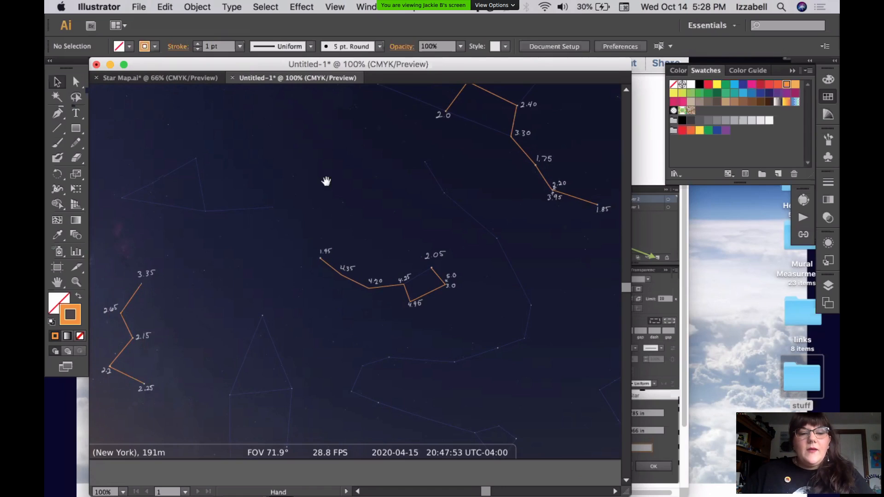
pyautogui.moveTo(328, 181)
pyautogui.mouseDown()
pyautogui.moveTo(392, 263)
pyautogui.moveTo(344, 187)
pyautogui.mouseUp()
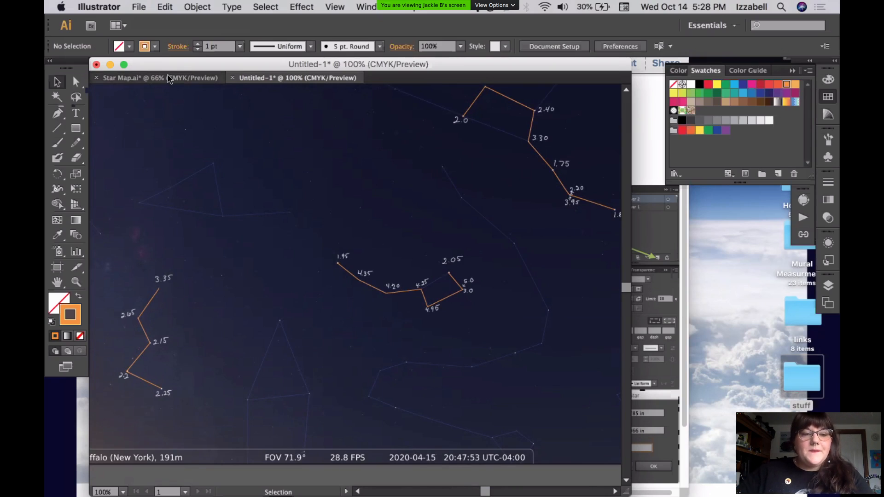
pyautogui.click(198, 79)
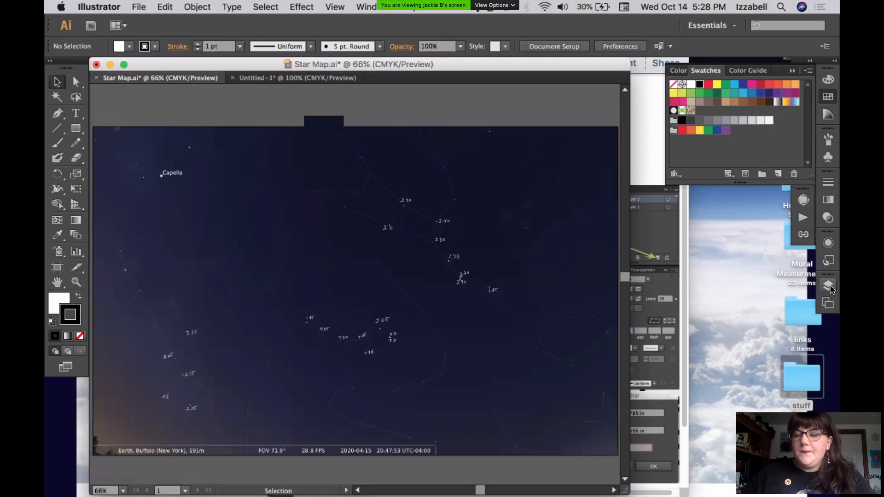
pyautogui.click(828, 286)
pyautogui.click(675, 306)
pyautogui.click(675, 292)
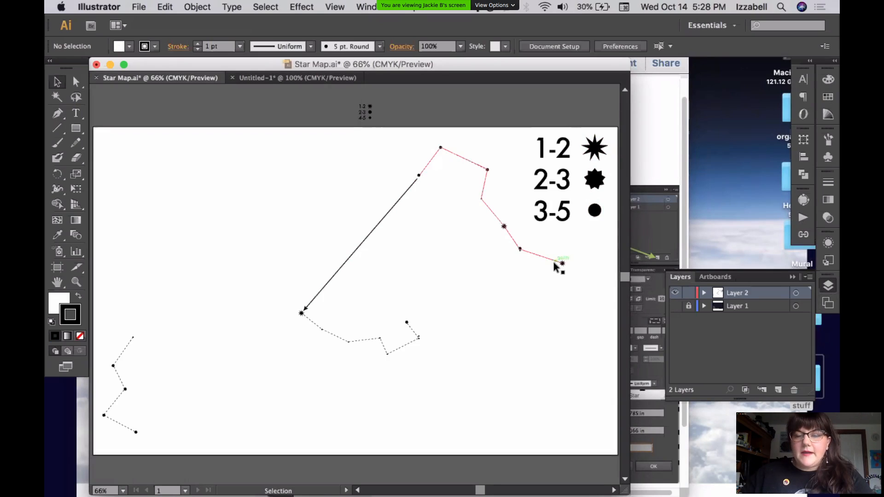
# - Toggle the visibility of Layer 1 and Layer 2 in Star Map.ai to compare photo and tracing, ending with only Layer 2 shown
pyautogui.click(674, 294)
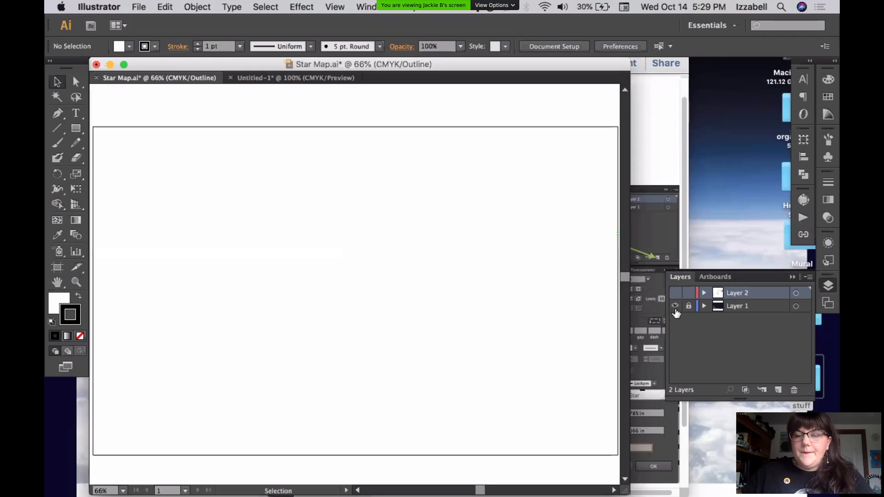
pyautogui.click(674, 306)
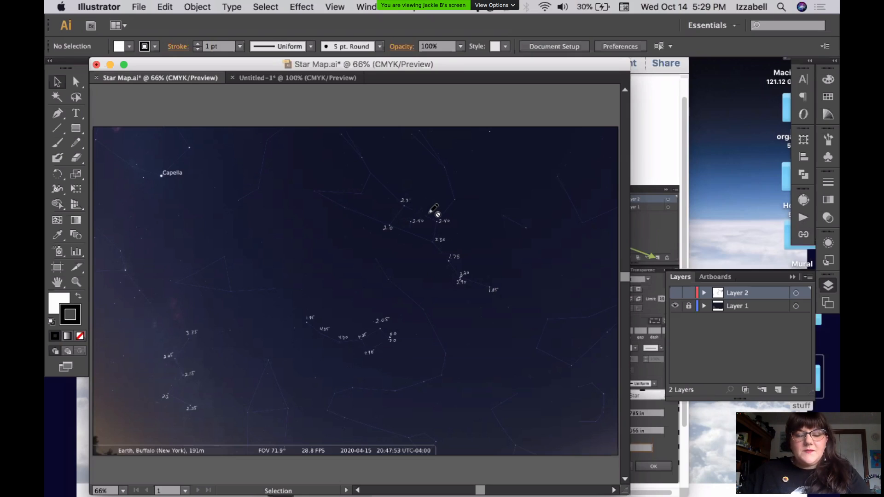
pyautogui.click(675, 292)
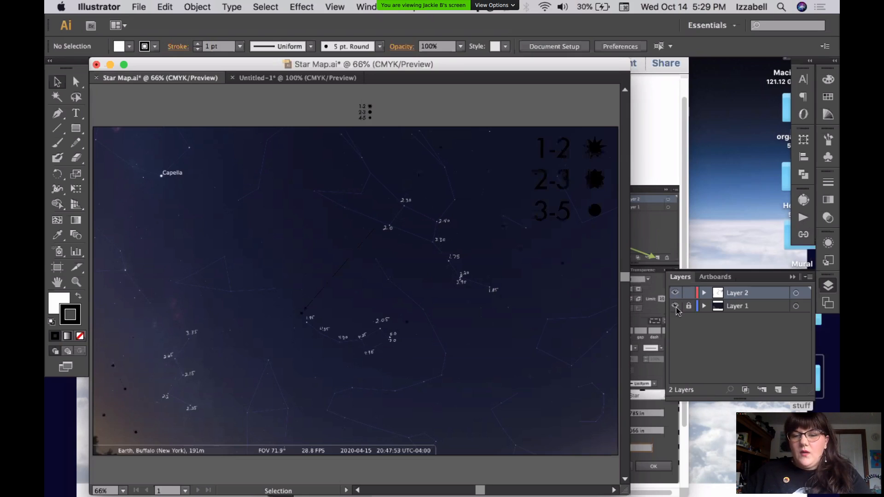
pyautogui.click(675, 306)
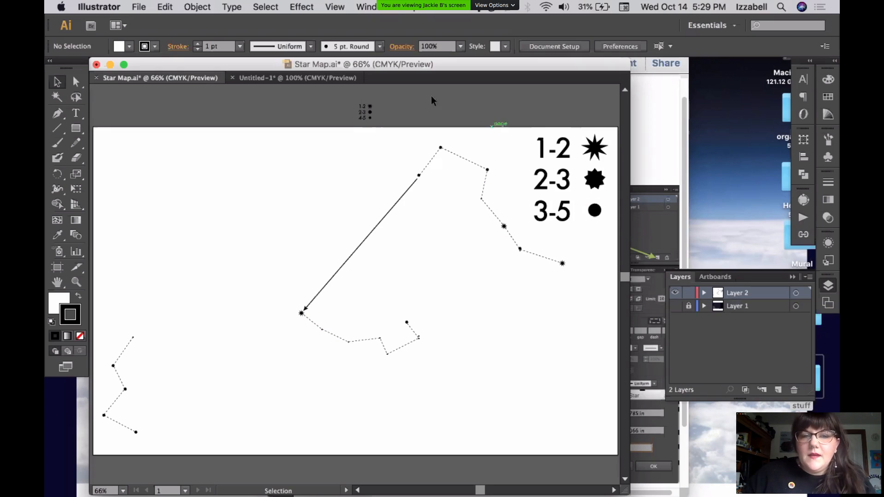
pyautogui.click(290, 79)
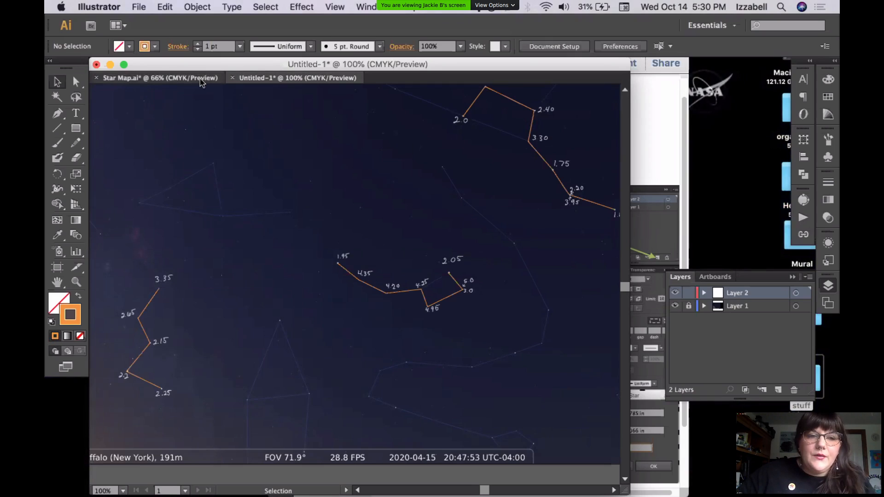
pyautogui.click(175, 78)
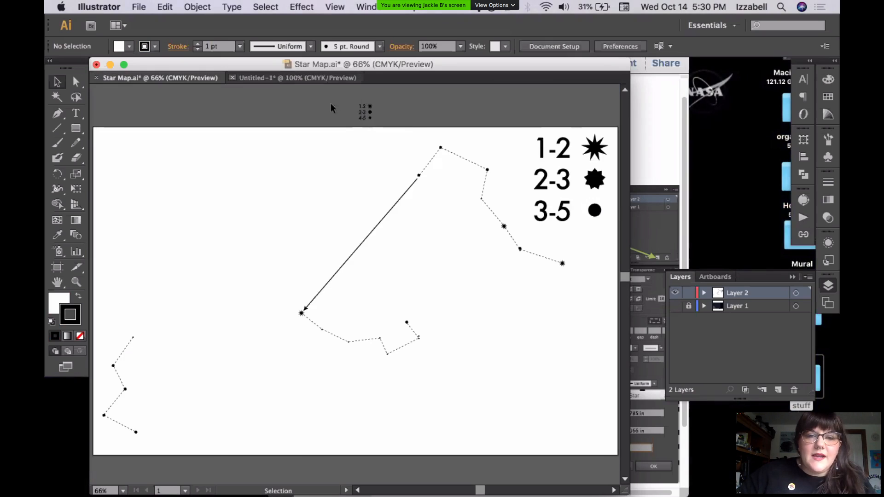
# - Return to the Untitled-1 document, draw a trial star above the triangular constellation with the Star tool, and undo it
pyautogui.click(283, 78)
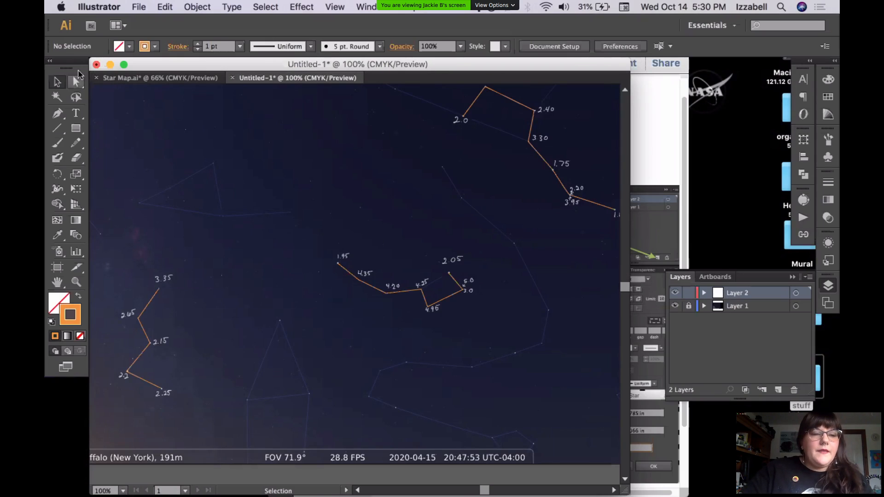
pyautogui.click(76, 133)
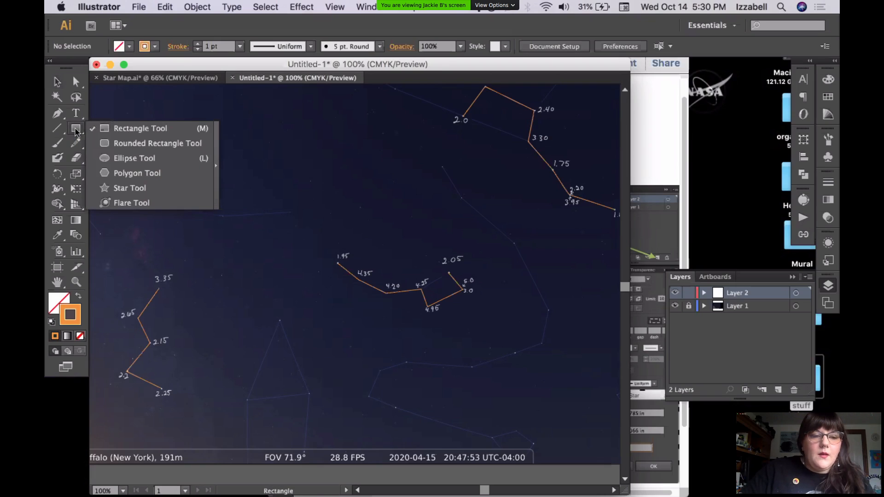
pyautogui.click(120, 189)
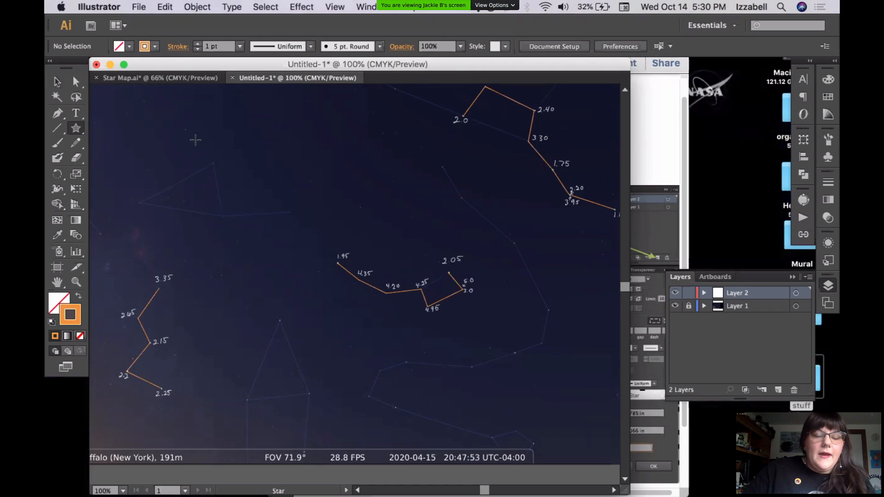
pyautogui.moveTo(195, 139); pyautogui.dragTo(227, 146)
pyautogui.hotkey('ctrl', 'z')
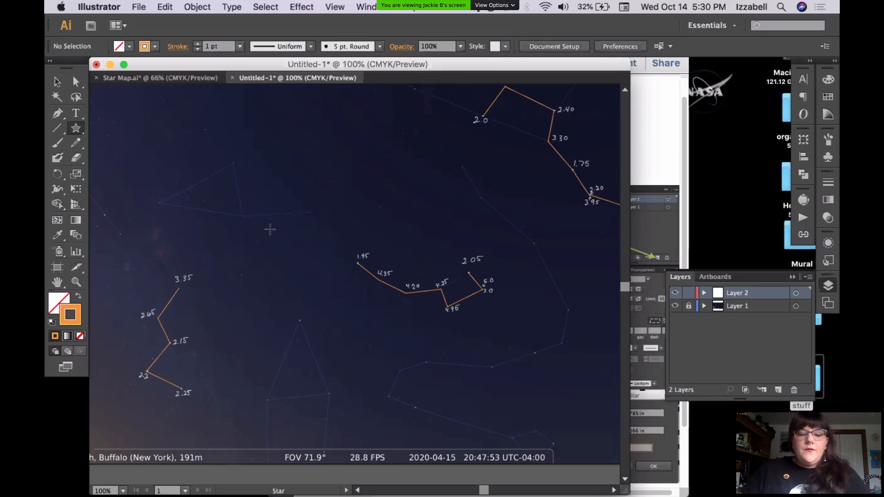
# - Start a star by dimensions on the empty canvas beside the artboard and set Radius 1 to 0.625 in
pyautogui.press('space')
pyautogui.moveTo(198, 216); pyautogui.dragTo(295, 240)
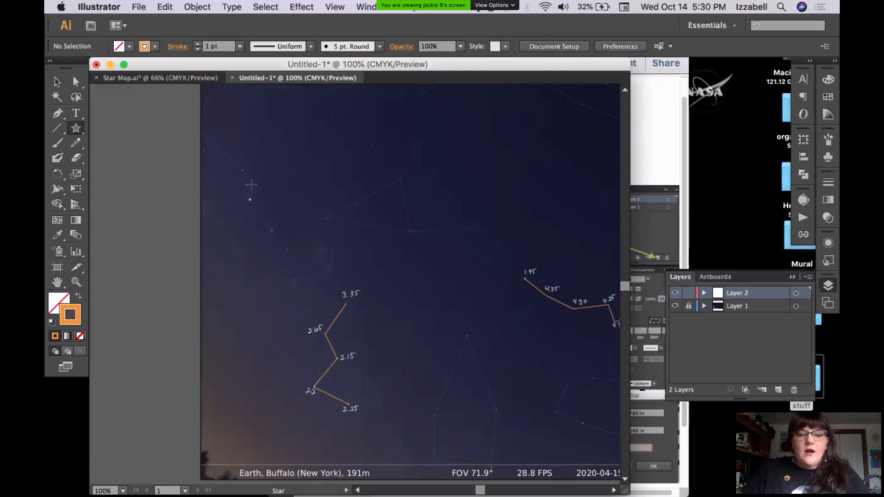
pyautogui.click(156, 192)
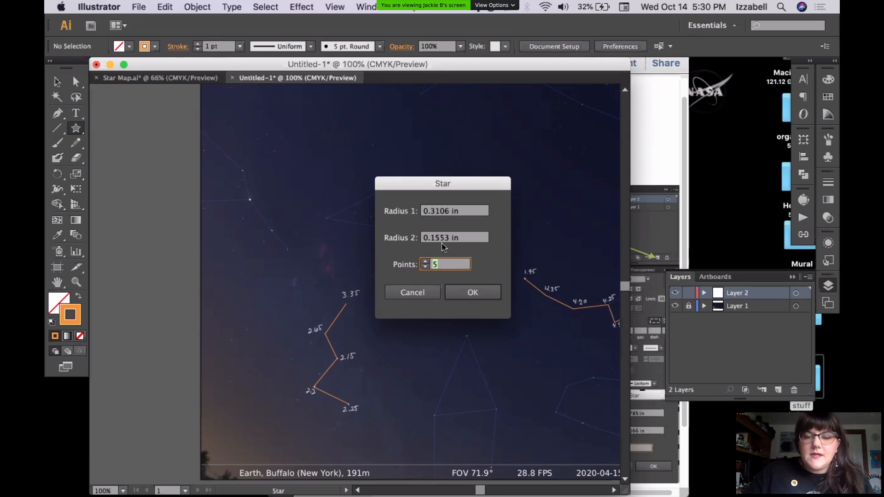
pyautogui.click(461, 212)
pyautogui.doubleClick(467, 211)
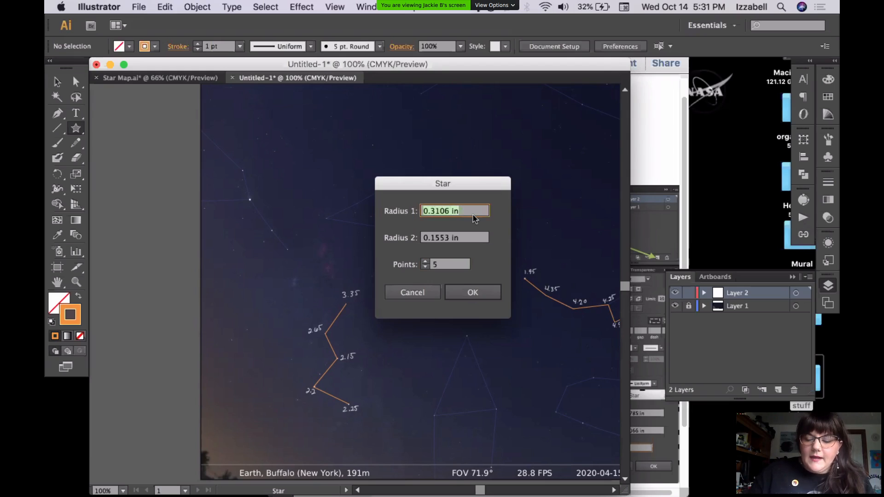
pyautogui.press('Up')
pyautogui.press('Up')
pyautogui.press('Up')
pyautogui.press('Up')
pyautogui.press('Up')
pyautogui.press('Up')
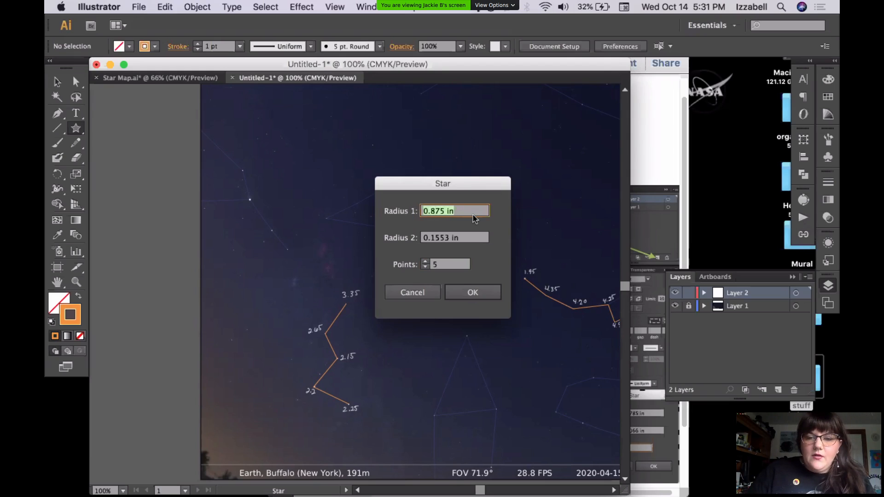
pyautogui.press('Down')
pyautogui.press('Down')
pyautogui.press('Up')
pyautogui.press('Down')
pyautogui.press('Down')
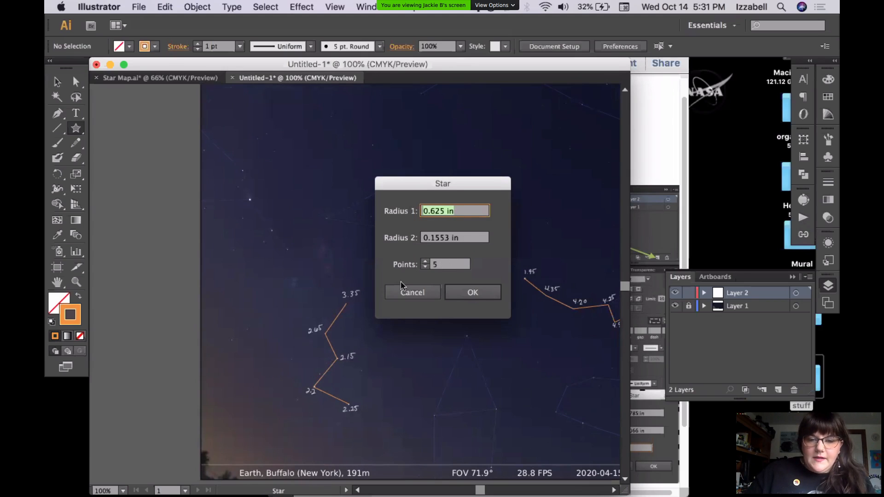
# - Create a trial star with 3 points on the empty canvas beside the artboard, then delete it
pyautogui.doubleClick(426, 265)
pyautogui.write('11')
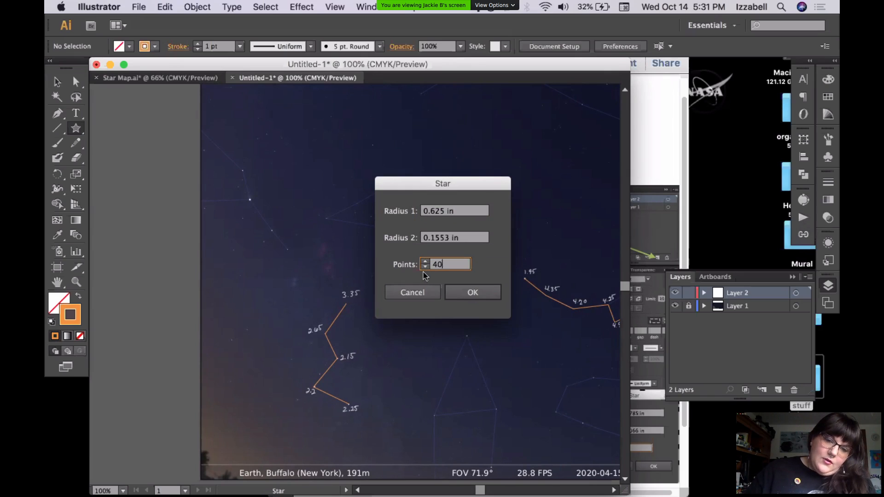
pyautogui.click(425, 267)
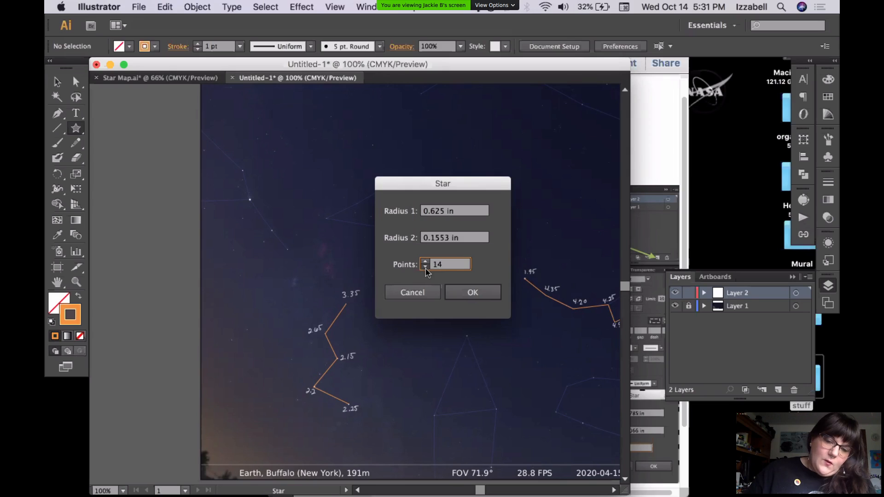
pyautogui.write('3')
pyautogui.click(425, 267)
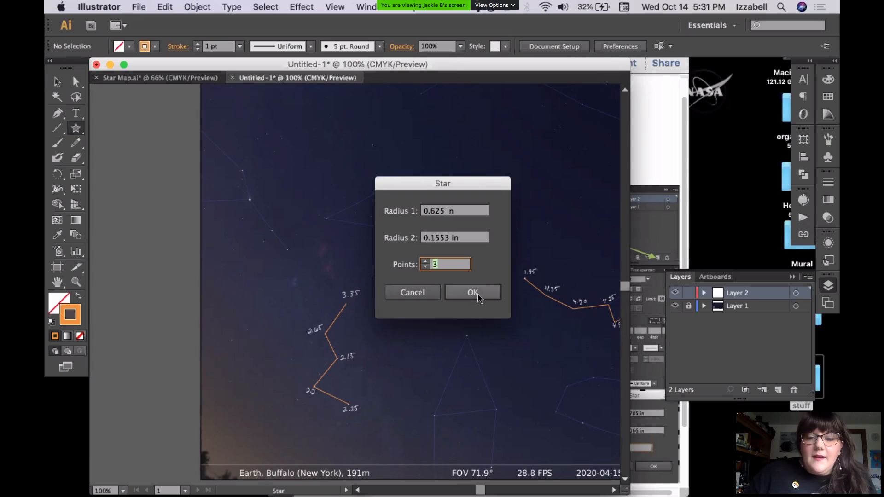
pyautogui.click(478, 297)
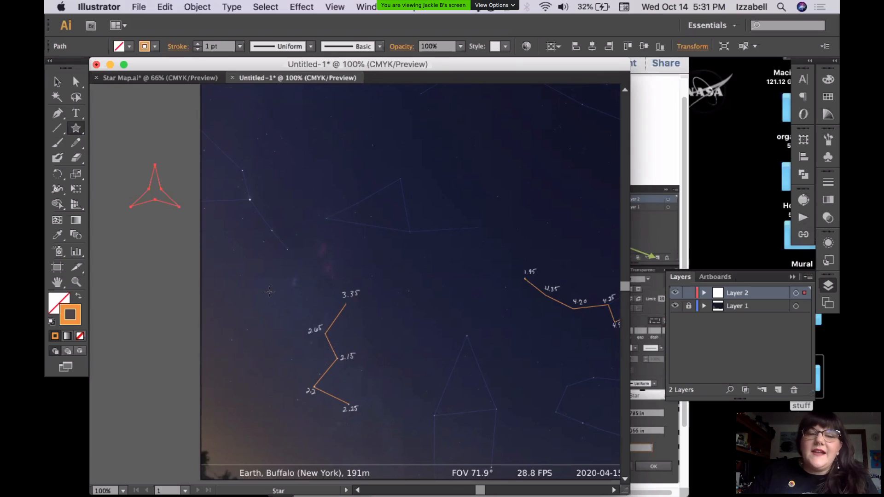
pyautogui.press('Delete')
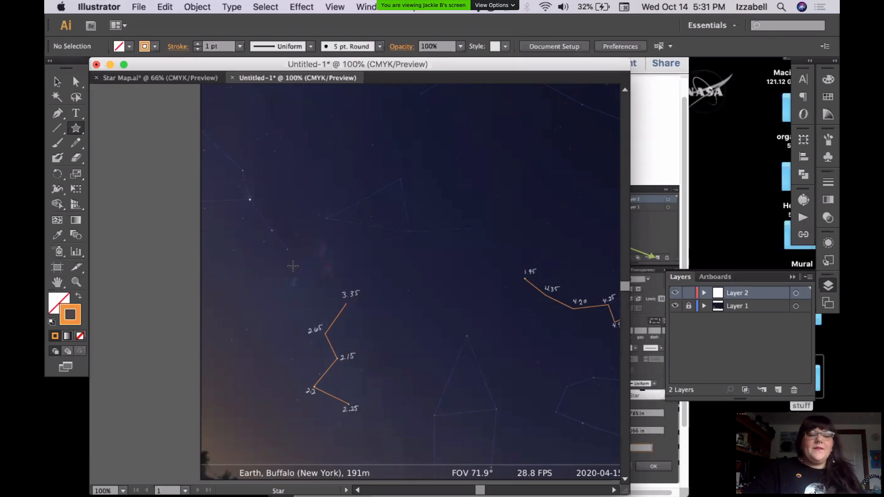
# - Draw trial three-point stars in the sky left of the triangular constellation, varying size, rotation and point depth, and undo them
pyautogui.moveTo(282, 147); pyautogui.dragTo(276, 171)
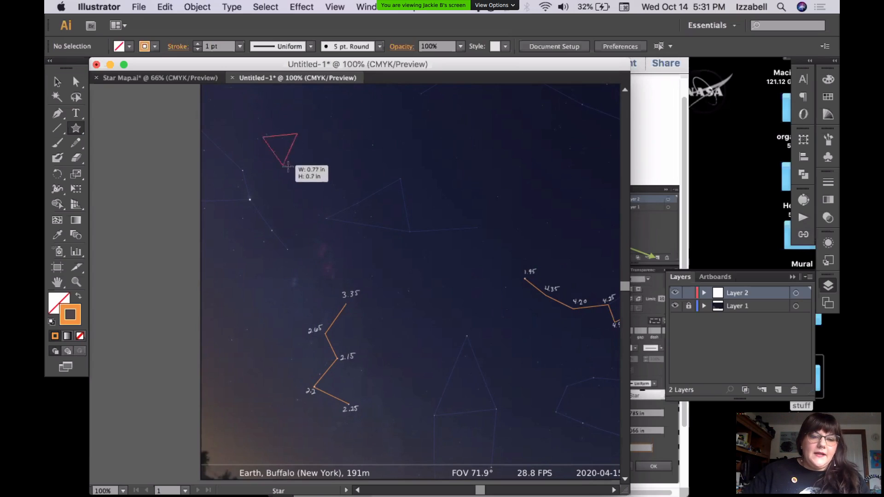
pyautogui.moveTo(314, 153); pyautogui.dragTo(239, 147)
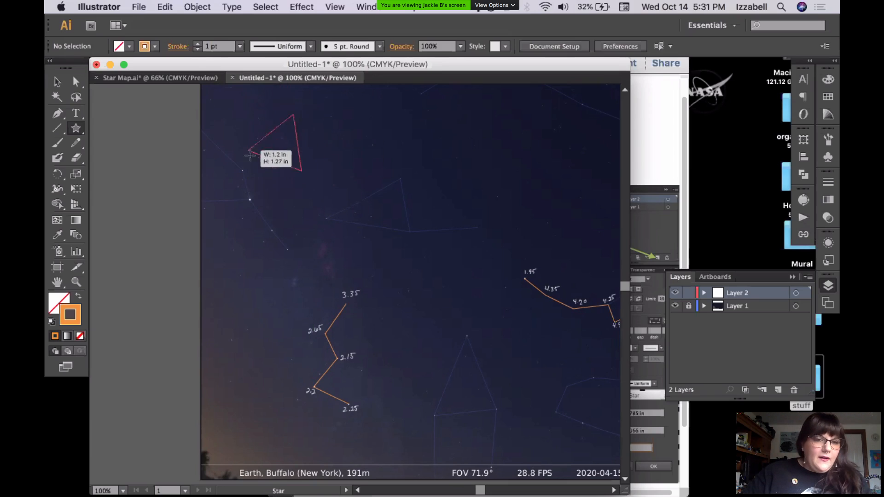
pyautogui.moveTo(296, 201); pyautogui.dragTo(305, 159)
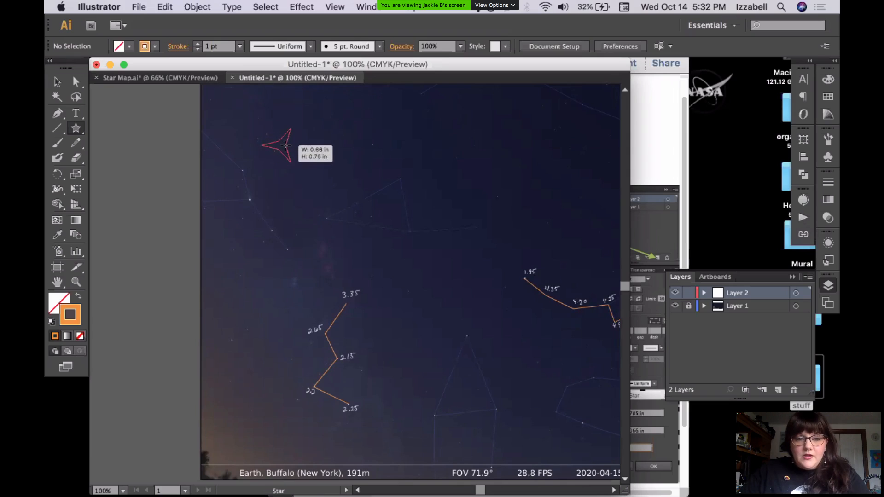
pyautogui.moveTo(301, 160); pyautogui.dragTo(354, 204)
pyautogui.press('super+z')
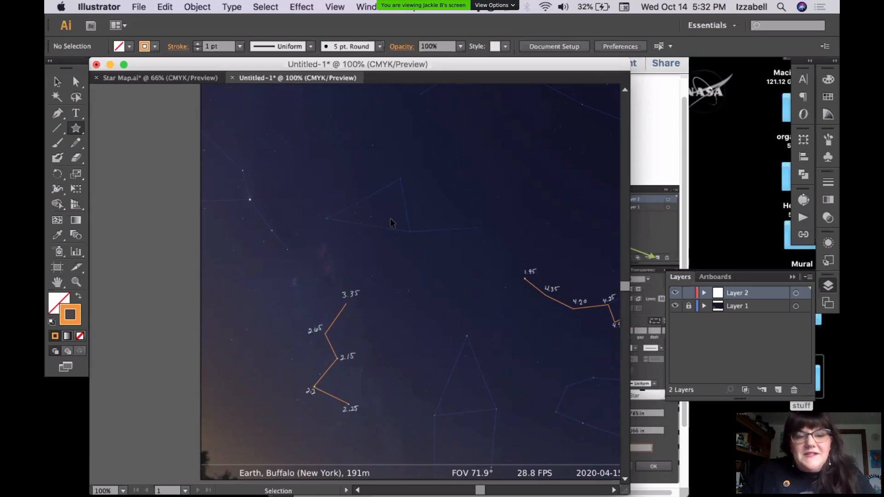
pyautogui.moveTo(280, 149); pyautogui.dragTo(326, 177)
pyautogui.press('super+z')
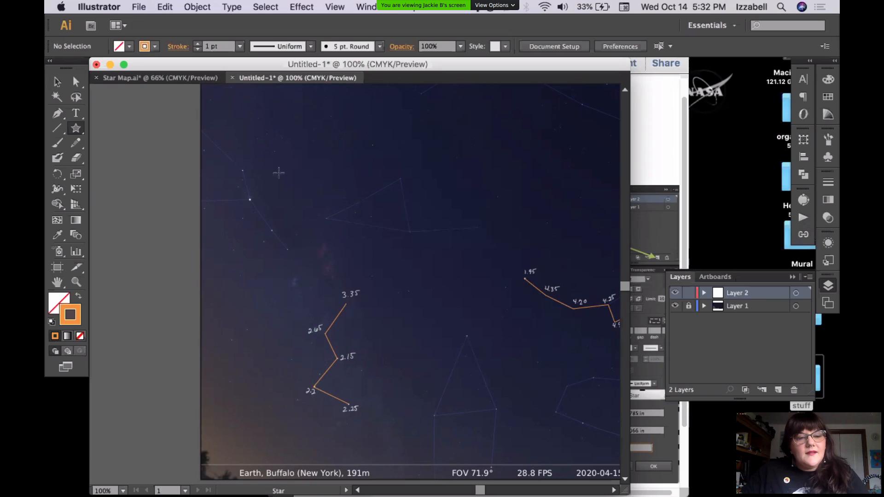
# - Draw a small triangular star about 0.55 in wide and delete it, then draw further trial triangles nearby and undo them
pyautogui.moveTo(305, 172); pyautogui.dragTo(286, 150)
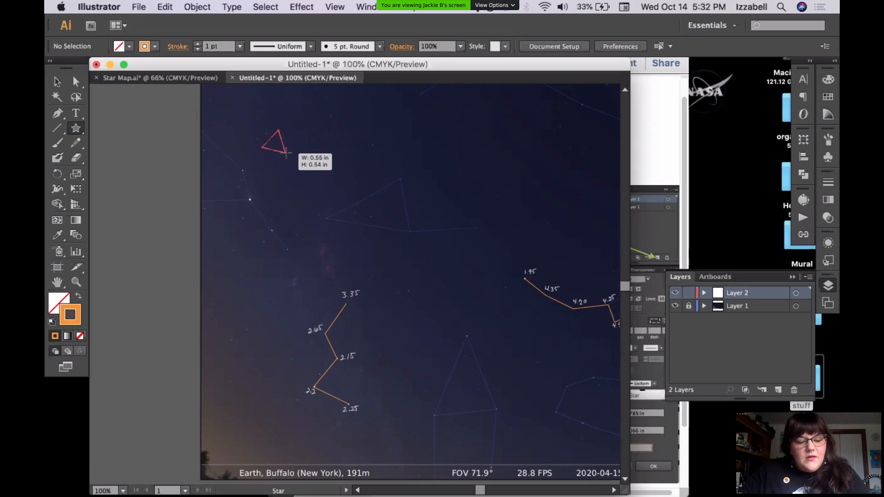
pyautogui.moveTo(285, 151)
pyautogui.mouseDown()
pyautogui.moveTo(278, 143)
pyautogui.moveTo(289, 160)
pyautogui.moveTo(285, 151)
pyautogui.mouseUp()
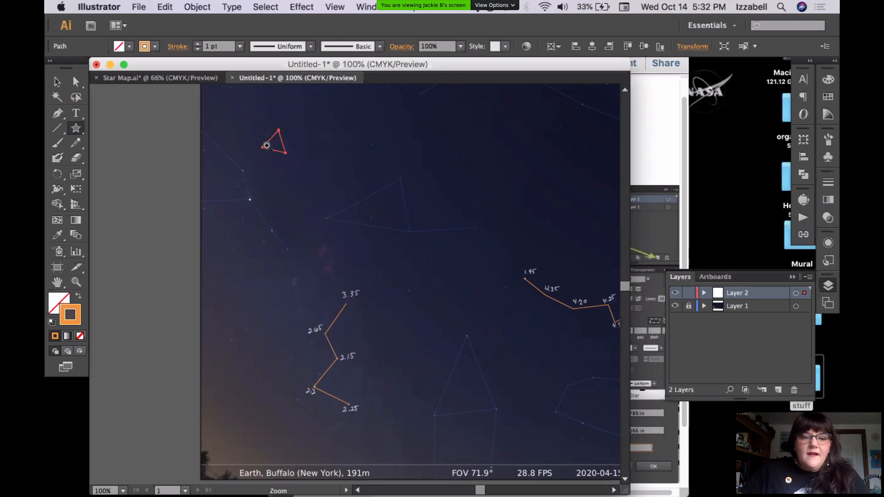
pyautogui.moveTo(244, 113); pyautogui.dragTo(330, 212)
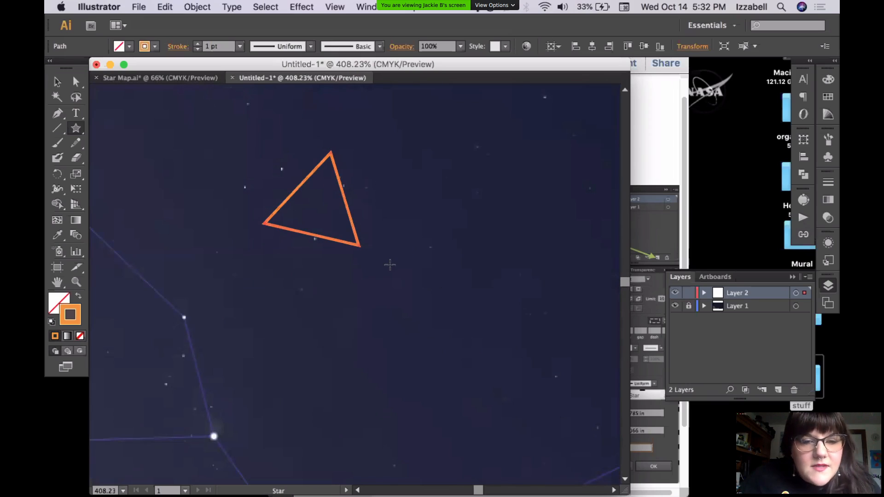
pyautogui.press('Delete')
pyautogui.moveTo(306, 191); pyautogui.dragTo(356, 253)
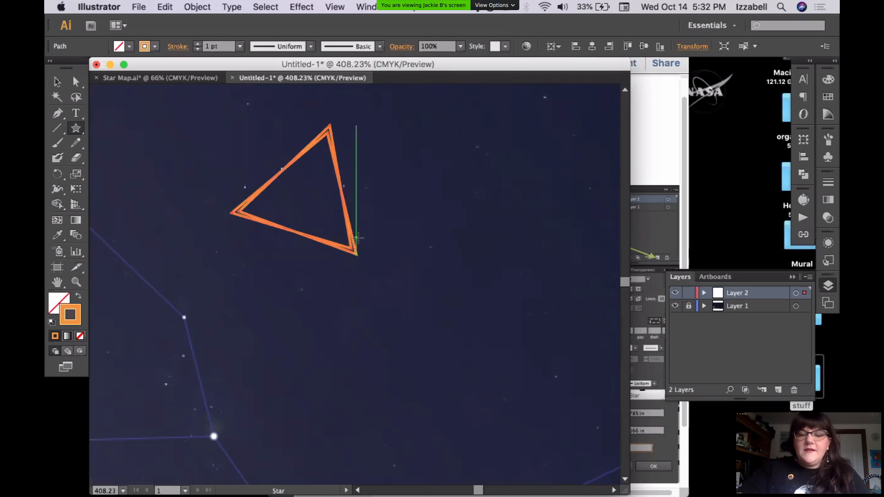
pyautogui.press('super+z')
pyautogui.moveTo(261, 189); pyautogui.dragTo(264, 192)
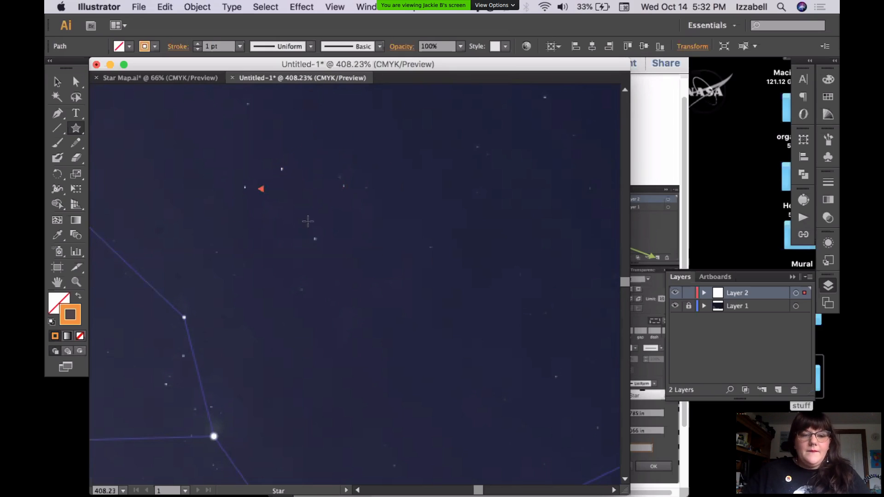
pyautogui.press('super+z')
# - Create a tiny trial star with 7 points by dimensions on the sky photo, then delete it
pyautogui.click(391, 237)
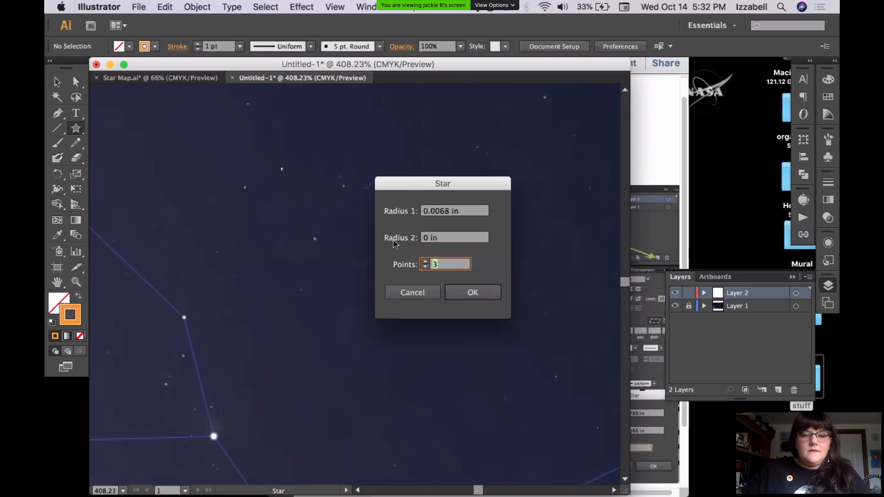
pyautogui.press('Up')
pyautogui.press('Up')
pyautogui.press('Up')
pyautogui.press('Up')
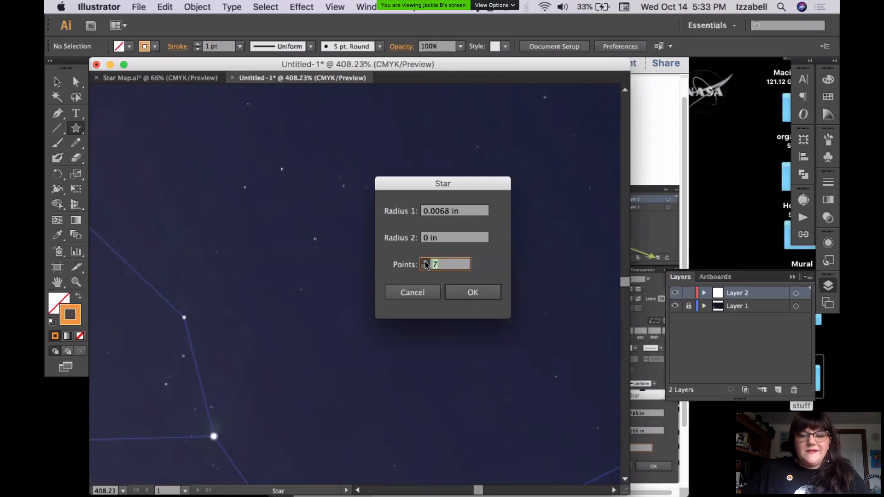
pyautogui.click(476, 296)
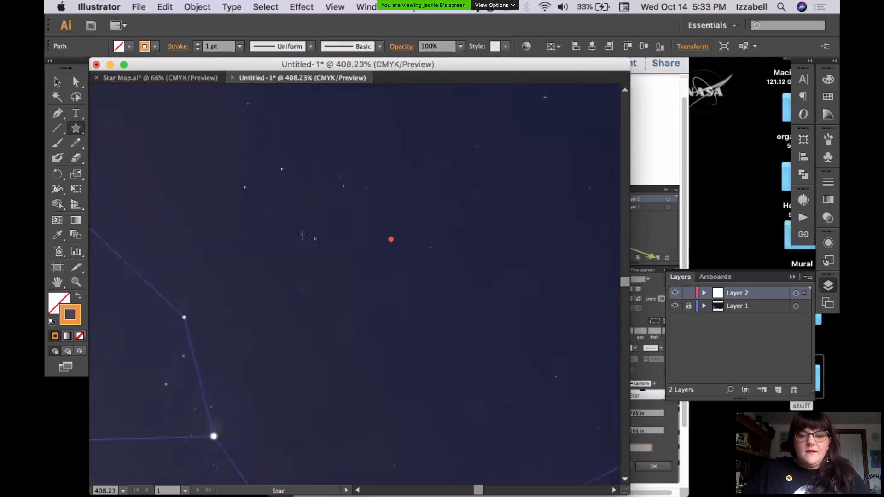
pyautogui.press('Delete')
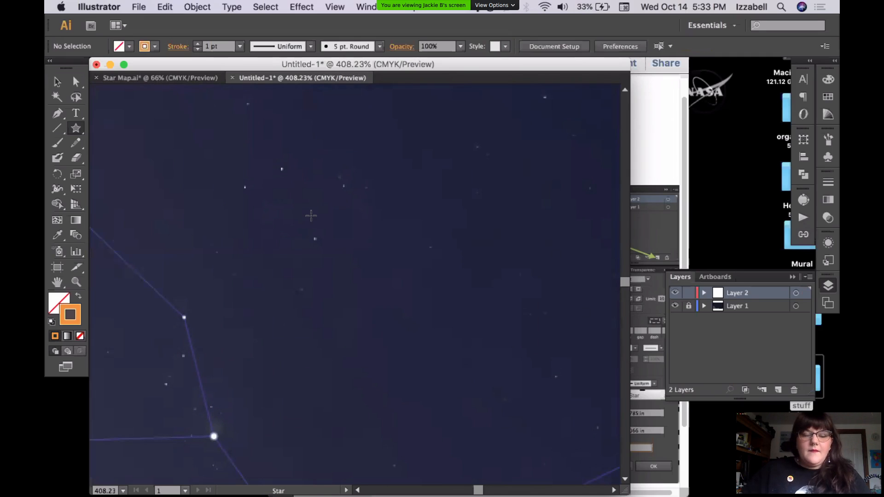
# - Draw an upright eight-point star in the sky below Capella, with radii of about 1.26 in and 0.6 in
pyautogui.moveTo(383, 258); pyautogui.dragTo(388, 262)
pyautogui.moveTo(408, 229); pyautogui.dragTo(352, 268)
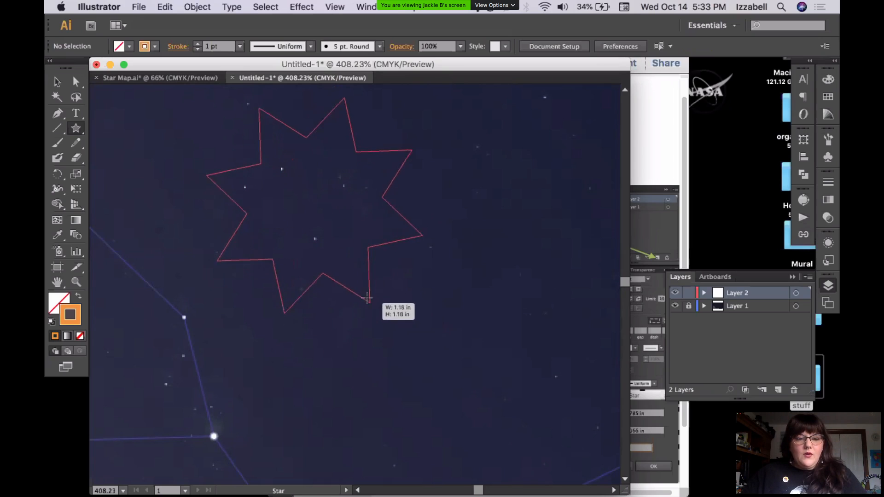
pyautogui.moveTo(367, 298)
pyautogui.mouseDown()
pyautogui.moveTo(385, 317)
pyautogui.moveTo(363, 293)
pyautogui.moveTo(377, 327)
pyautogui.moveTo(402, 349)
pyautogui.moveTo(368, 296)
pyautogui.mouseUp()
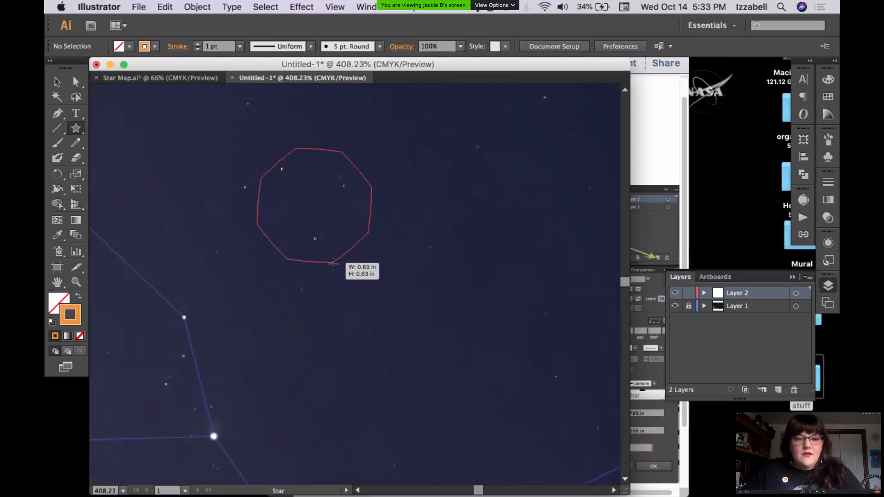
pyautogui.moveTo(362, 323); pyautogui.dragTo(337, 244)
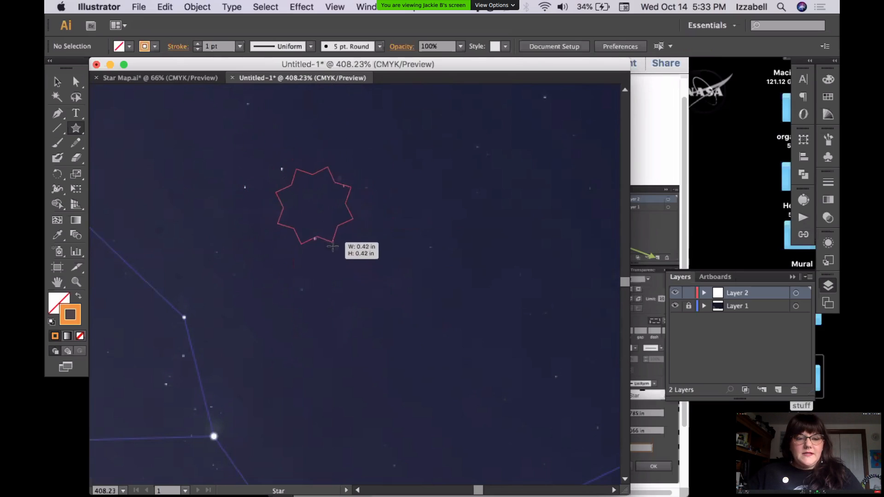
pyautogui.moveTo(332, 244); pyautogui.dragTo(336, 256)
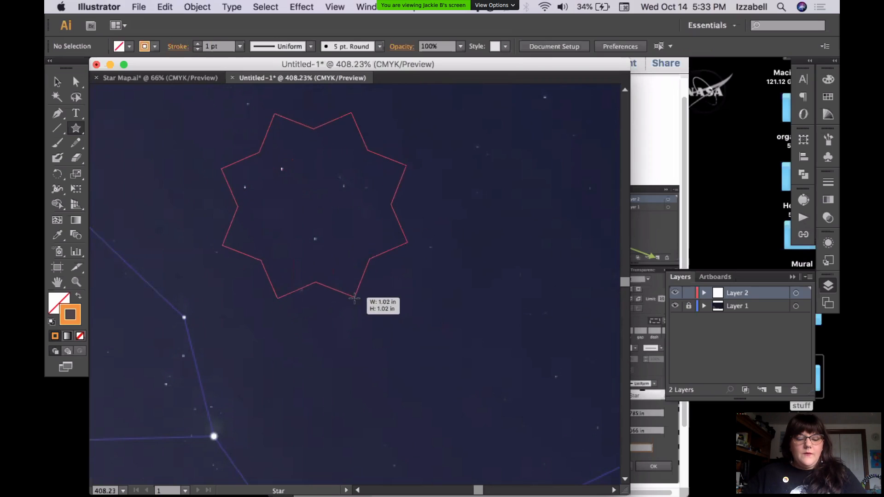
pyautogui.moveTo(373, 295)
pyautogui.mouseDown()
pyautogui.moveTo(382, 237)
pyautogui.moveTo(401, 279)
pyautogui.moveTo(377, 271)
pyautogui.moveTo(411, 291)
pyautogui.moveTo(373, 264)
pyautogui.moveTo(404, 292)
pyautogui.moveTo(381, 270)
pyautogui.moveTo(385, 278)
pyautogui.moveTo(350, 238)
pyautogui.moveTo(431, 335)
pyautogui.moveTo(422, 311)
pyautogui.moveTo(345, 241)
pyautogui.moveTo(376, 284)
pyautogui.moveTo(362, 259)
pyautogui.moveTo(385, 285)
pyautogui.moveTo(355, 246)
pyautogui.moveTo(378, 282)
pyautogui.moveTo(483, 366)
pyautogui.mouseUp()
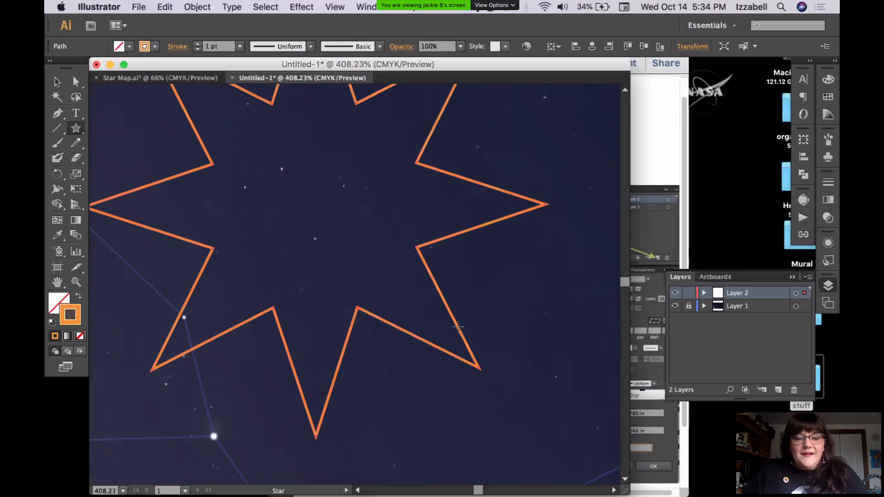
# - Create a 5-point star by dimensions beside the artboard with Radius 1 of 1.263 in and Radius 2 of 0.6038 in
pyautogui.keyDown('alt'); pyautogui.keyDown('super'); pyautogui.click(323, 264); pyautogui.keyUp('super'); pyautogui.keyUp('alt')
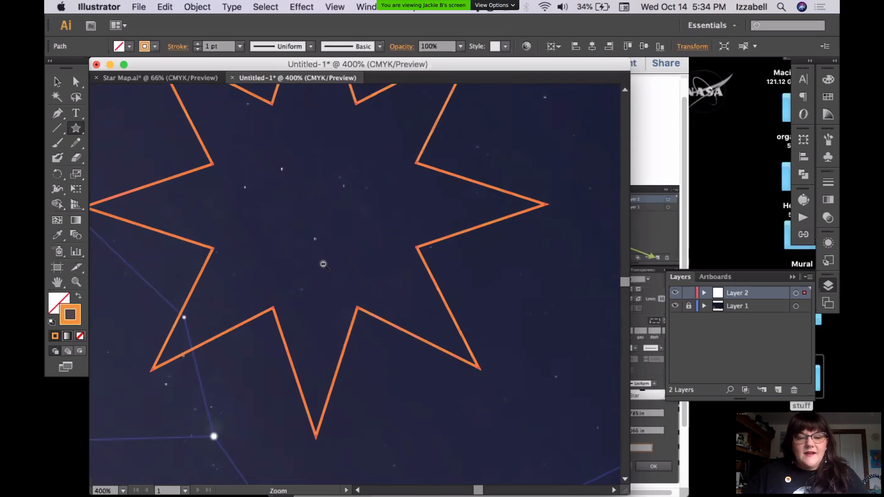
pyautogui.keyDown('alt'); pyautogui.keyDown('super'); pyautogui.click(325, 264); pyautogui.keyUp('super'); pyautogui.keyUp('alt')
pyautogui.keyDown('alt'); pyautogui.keyDown('super'); pyautogui.click(326, 266); pyautogui.keyUp('super'); pyautogui.keyUp('alt')
pyautogui.keyDown('alt'); pyautogui.keyDown('super'); pyautogui.click(426, 296); pyautogui.keyUp('super'); pyautogui.keyUp('alt')
pyautogui.keyDown('alt'); pyautogui.keyDown('super'); pyautogui.click(445, 310); pyautogui.keyUp('super'); pyautogui.keyUp('alt')
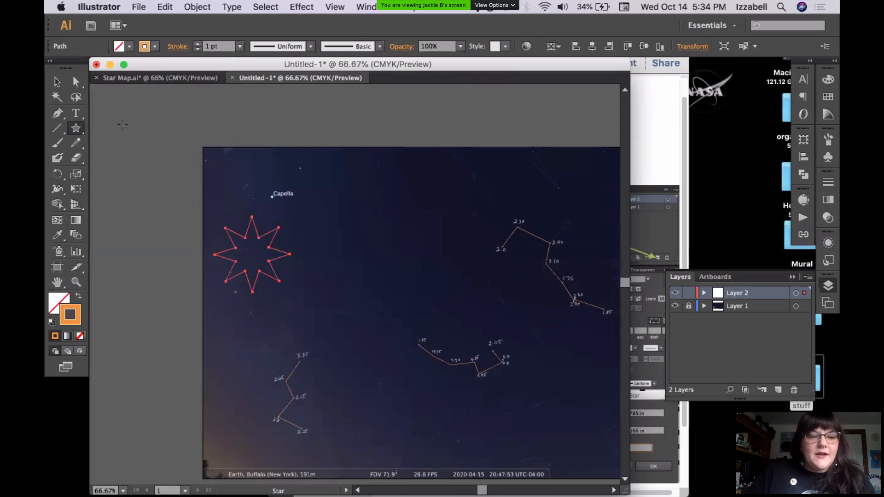
pyautogui.click(520, 271)
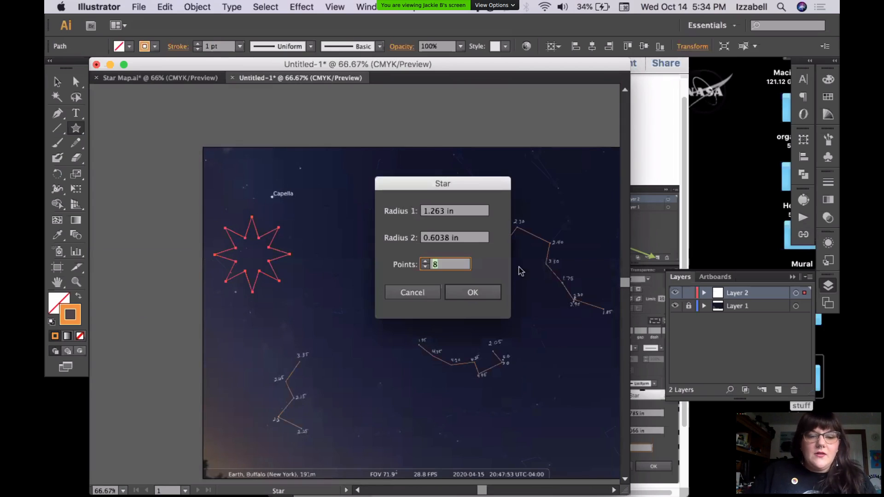
pyautogui.click(425, 267)
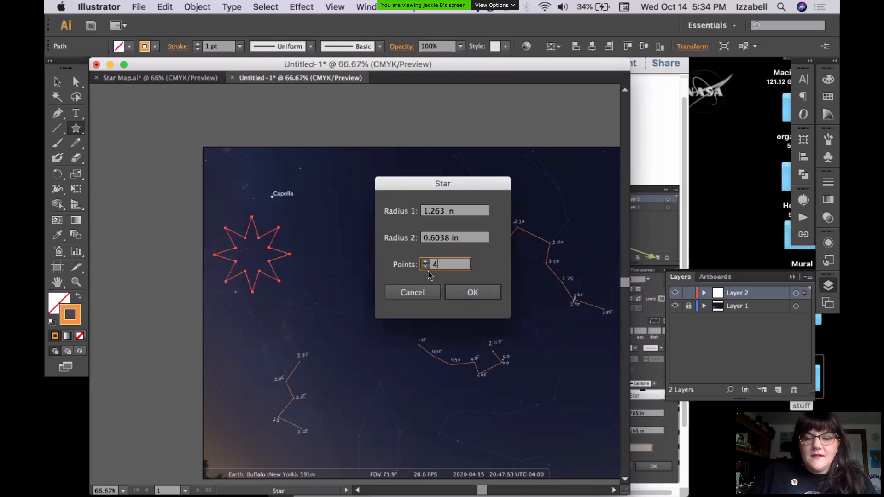
pyautogui.click(479, 295)
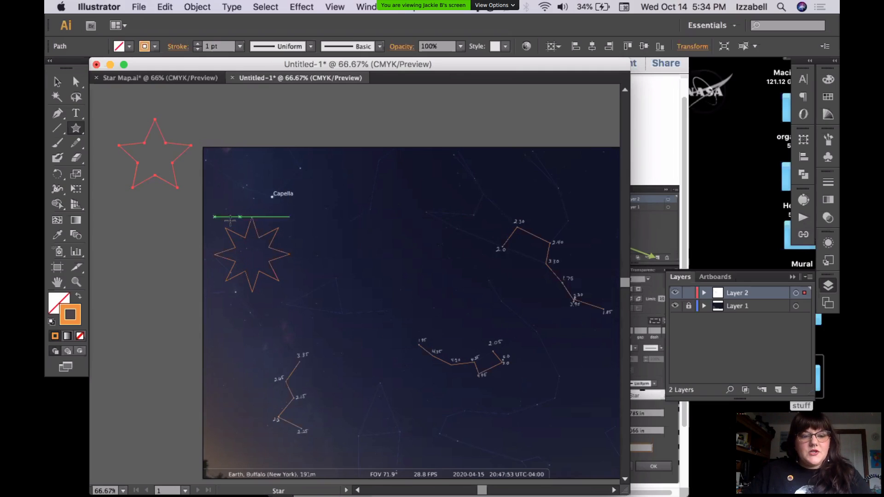
# - Create a trial 5-point star beside the eight-point star and delete it, then draw a smaller one there and delete it too
pyautogui.click(337, 257)
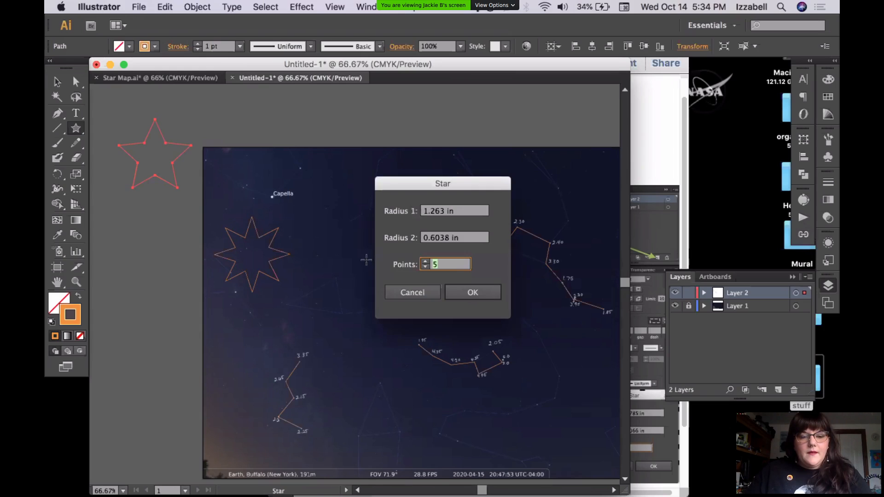
pyautogui.write('5')
pyautogui.press('Return')
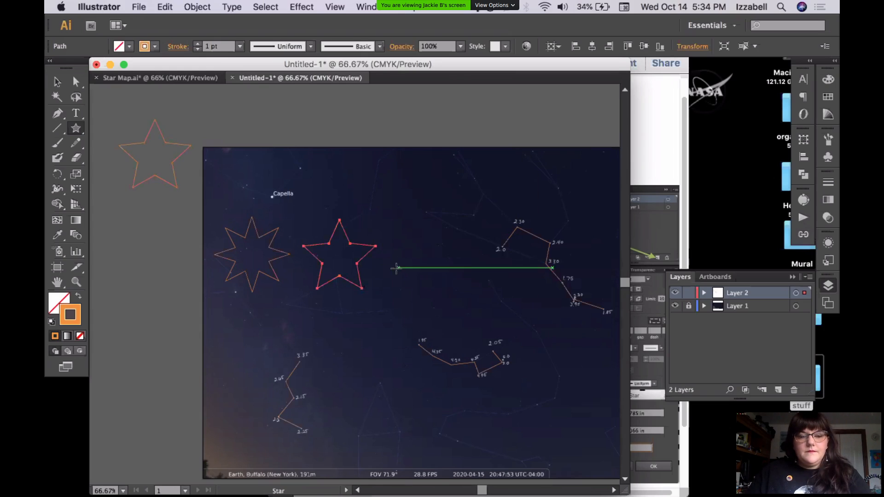
pyautogui.press('BackSpace')
pyautogui.moveTo(344, 242); pyautogui.dragTo(368, 264)
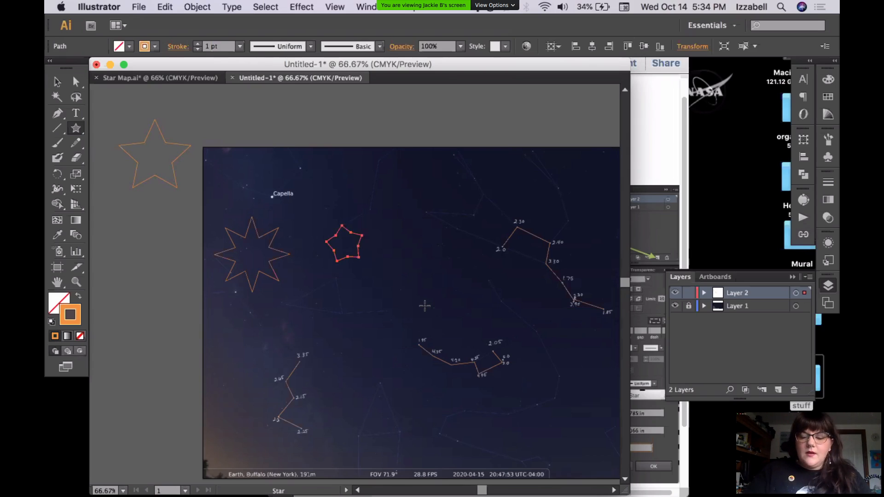
pyautogui.press('Delete')
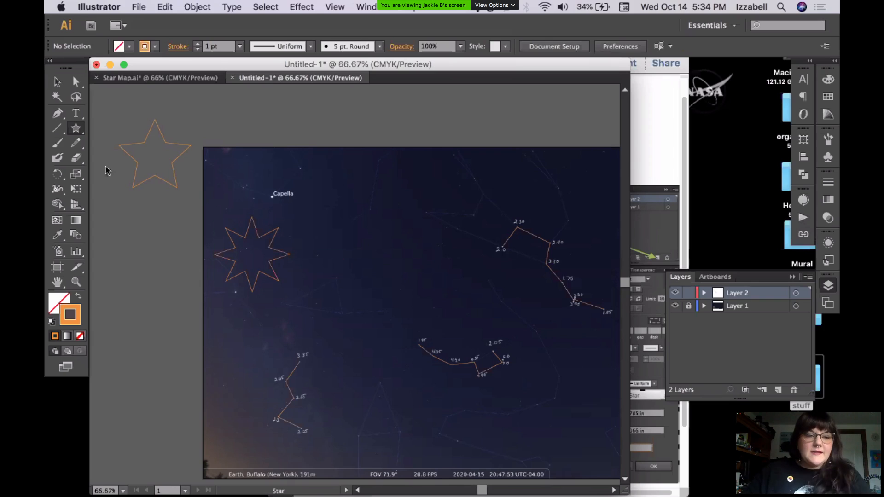
# - Draw a small circle with the Ellipse tool in the empty sky between Capella and the upper traced constellation
pyautogui.click(79, 133)
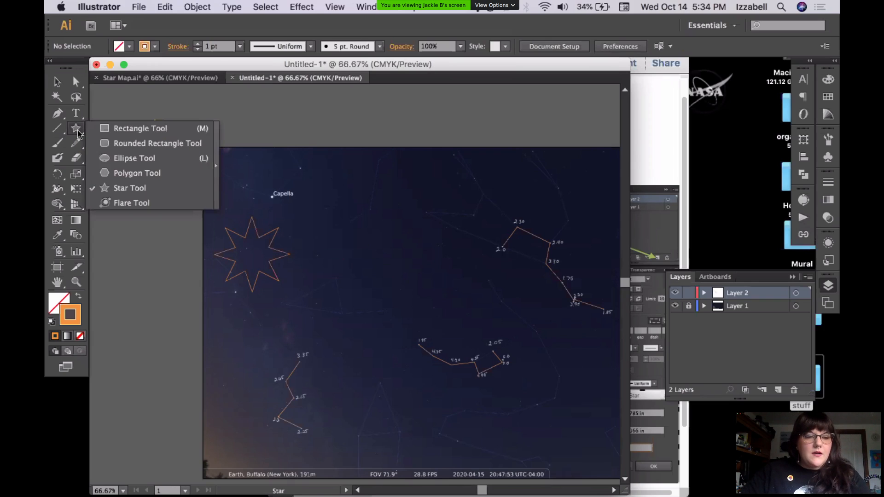
pyautogui.click(113, 155)
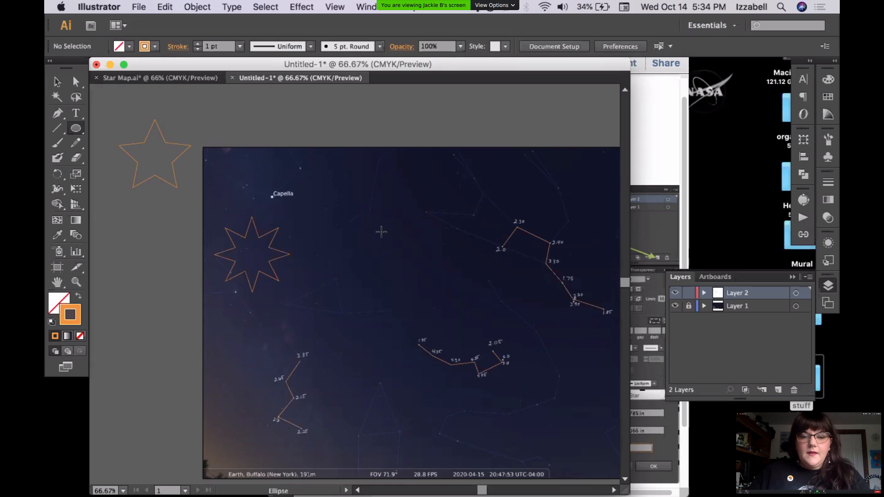
pyautogui.moveTo(381, 231); pyautogui.dragTo(406, 263)
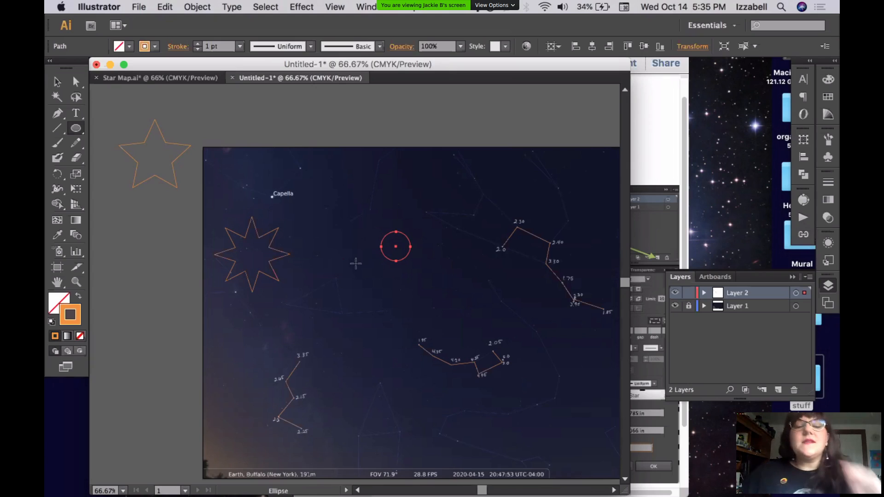
# - Move the five-point star from beside the artboard onto the sky photo, just beside the Capella label
pyautogui.click(57, 82)
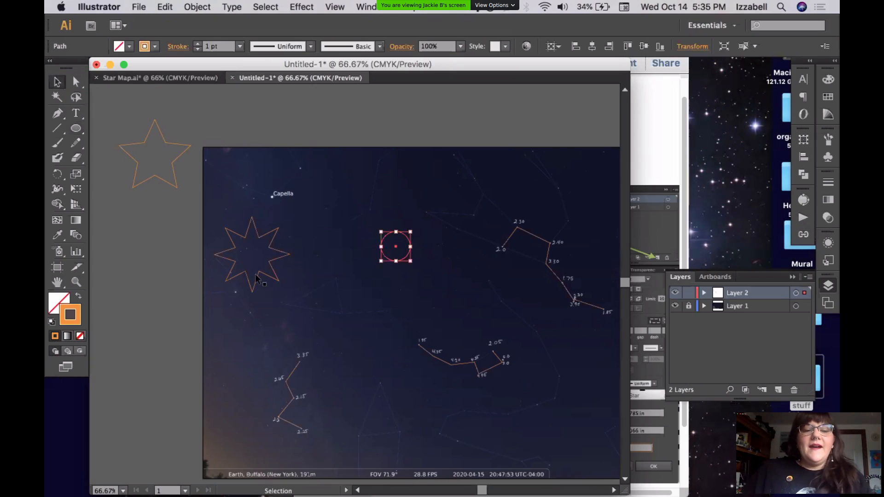
pyautogui.moveTo(174, 144); pyautogui.dragTo(349, 335)
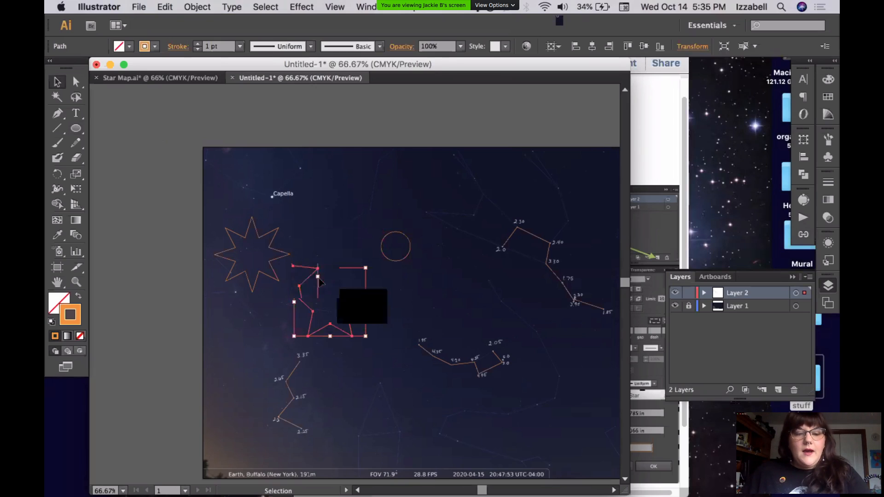
pyautogui.moveTo(346, 300); pyautogui.dragTo(262, 145)
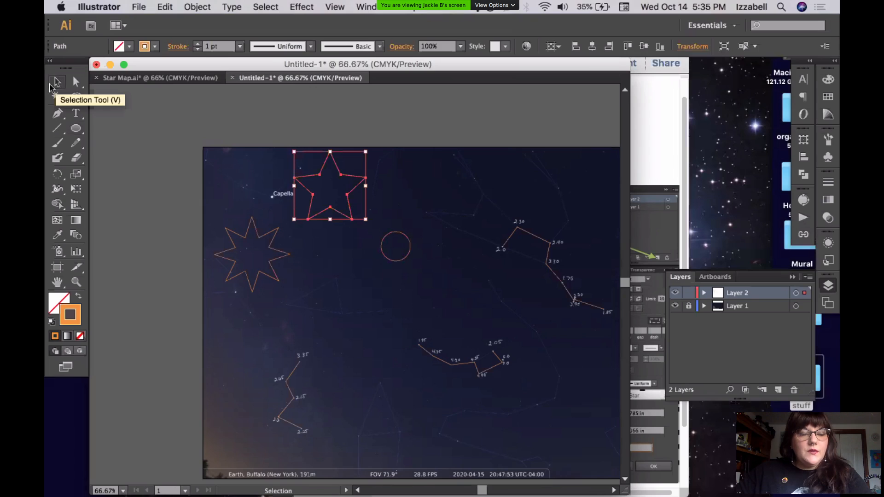
# - Pull the five-point star's lower-right tip and the neighbouring inner anchor point far outward, then delete that inner anchor point
pyautogui.click(75, 83)
pyautogui.moveTo(352, 220); pyautogui.dragTo(369, 350)
pyautogui.moveTo(348, 196); pyautogui.dragTo(460, 201)
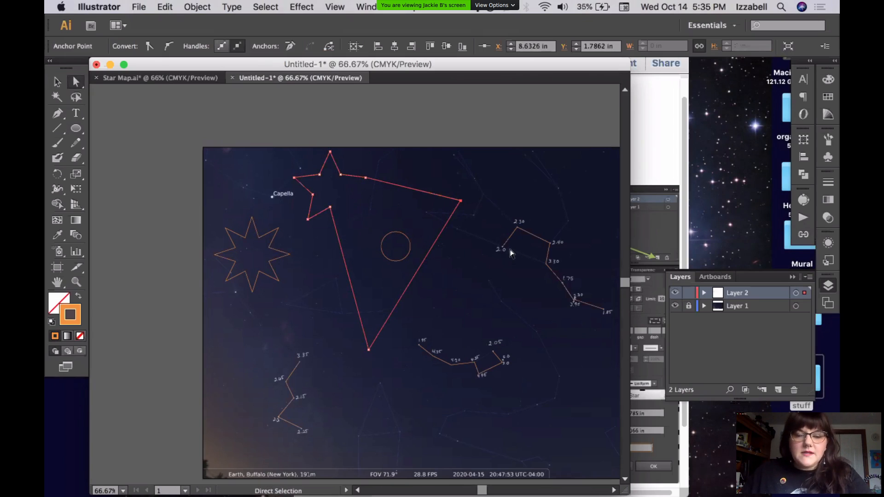
pyautogui.click(466, 193)
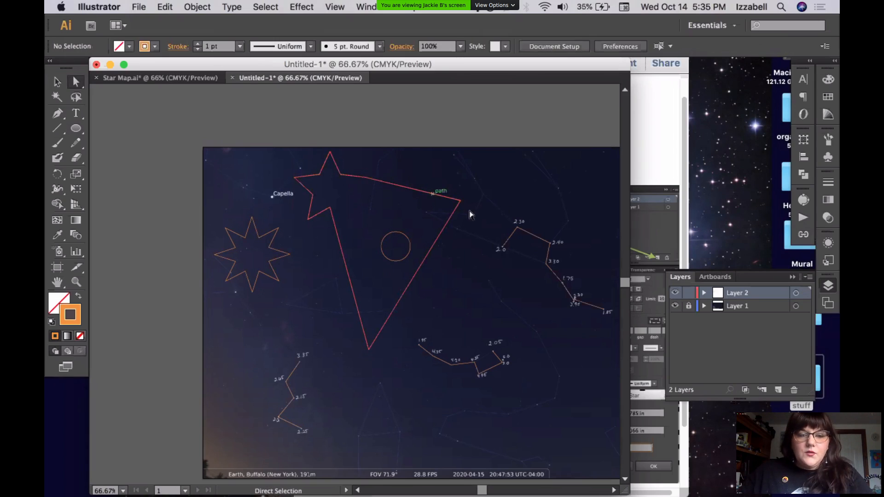
pyautogui.click(461, 201)
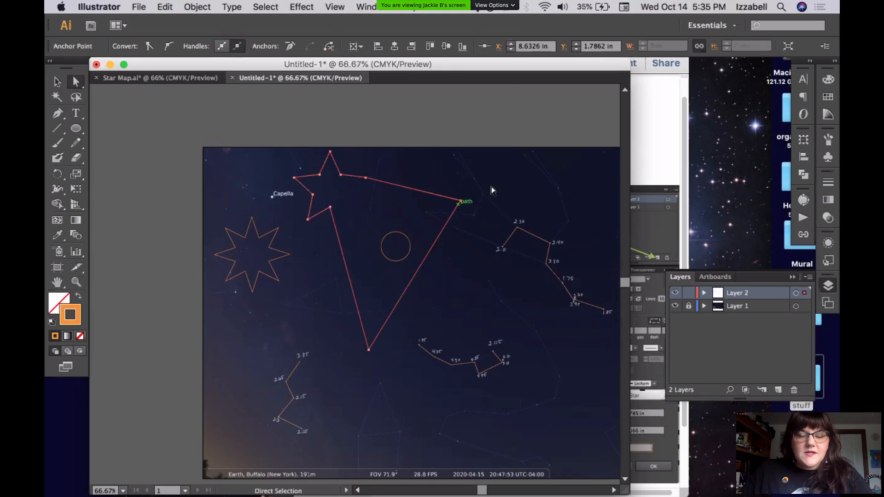
pyautogui.press('Delete')
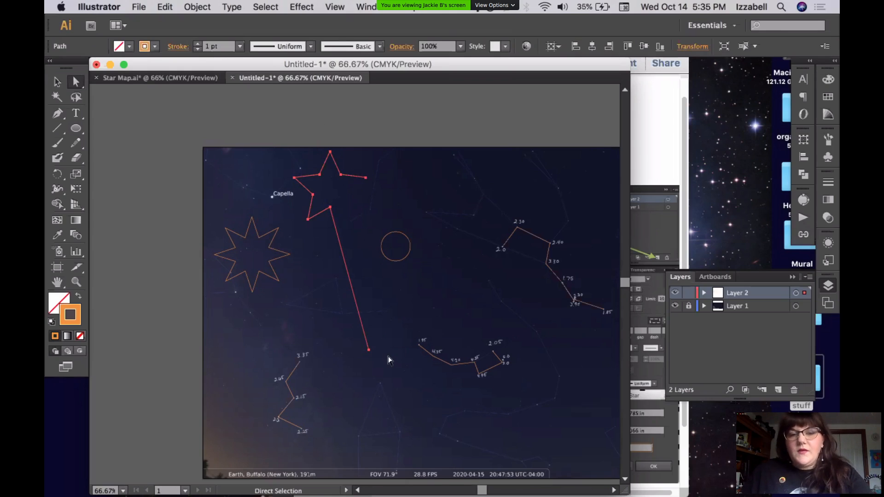
# - Undo the anchor point edits on the five-point star and deselect it
pyautogui.press('super+z')
pyautogui.press('super+z')
pyautogui.press('super+z')
pyautogui.press('super+z')
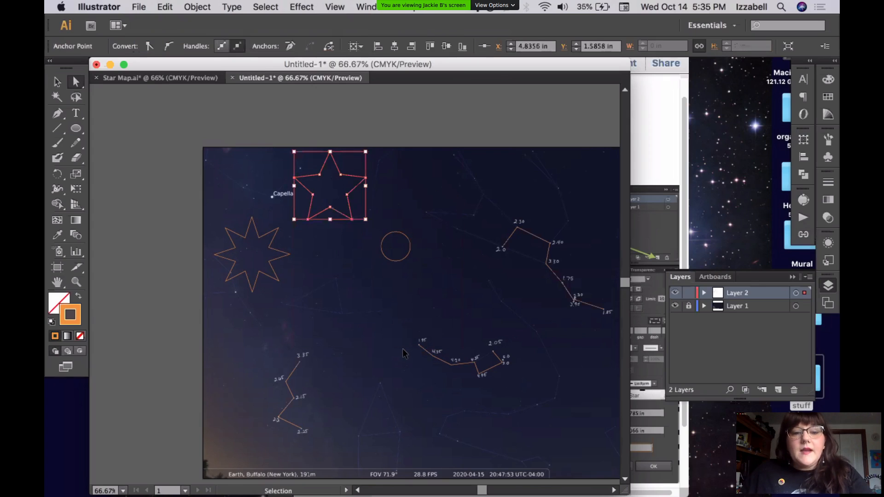
pyautogui.click(358, 315)
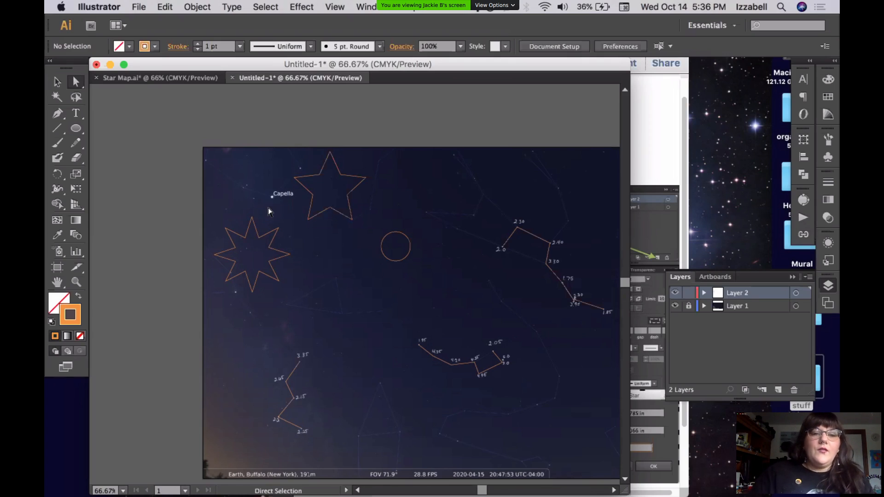
# - Save the document as example.ai in the Star Map folder in Adobe Illustrator format, using version Illustrator CS6
pyautogui.click(139, 7)
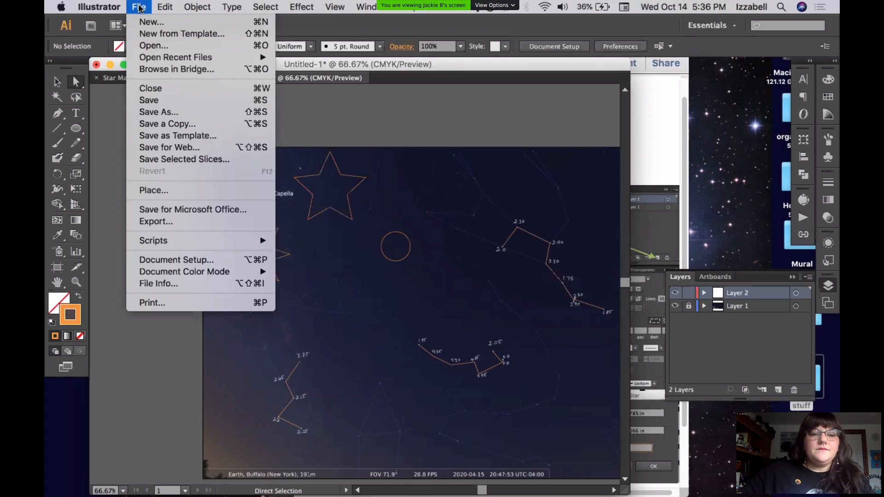
pyautogui.click(176, 114)
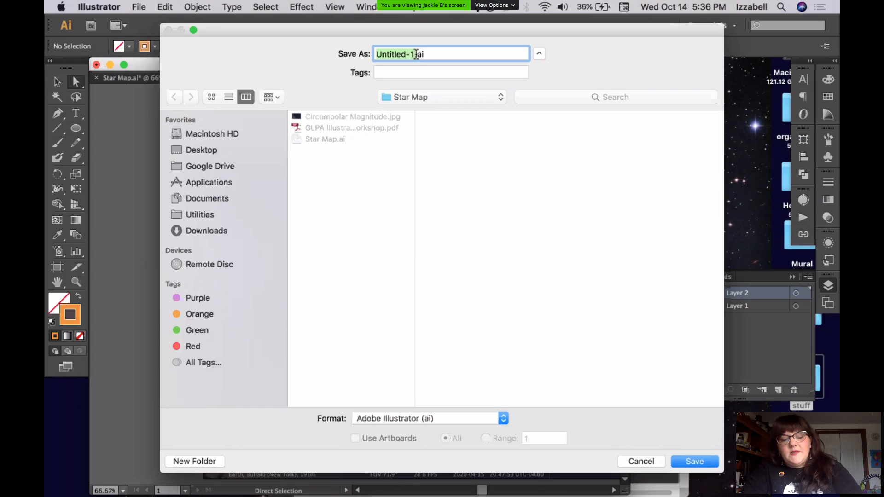
pyautogui.write('example')
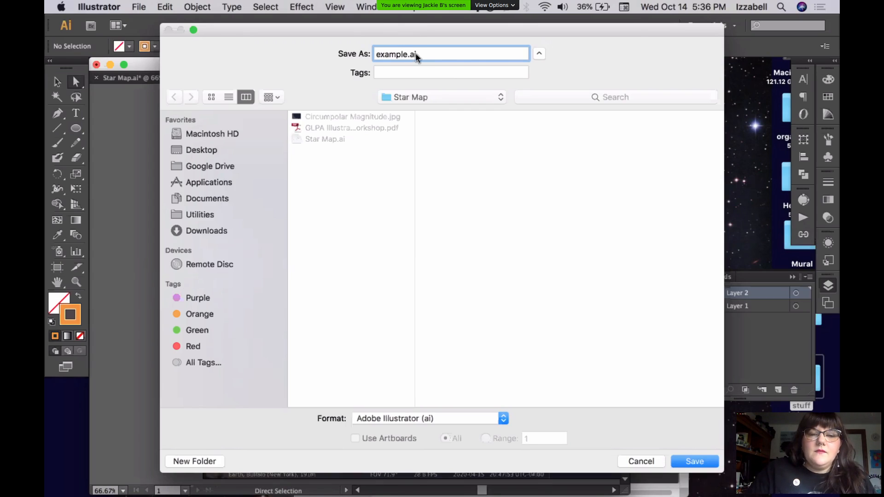
pyautogui.click(435, 416)
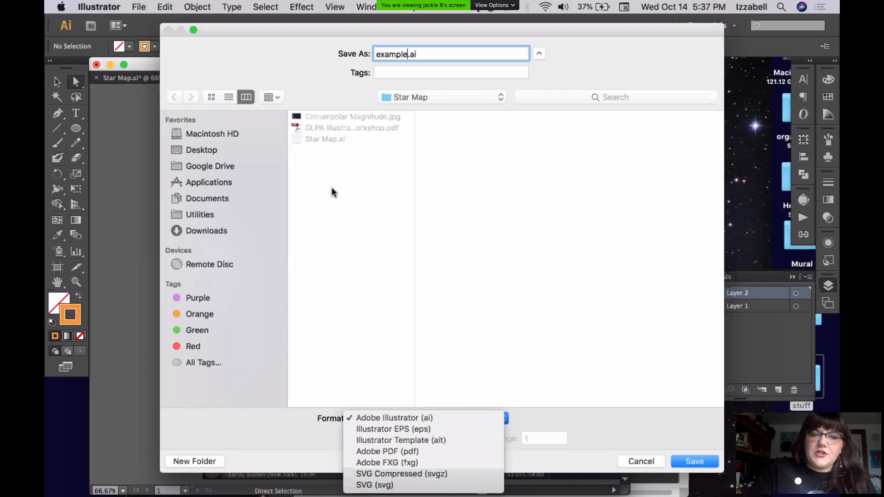
pyautogui.click(292, 191)
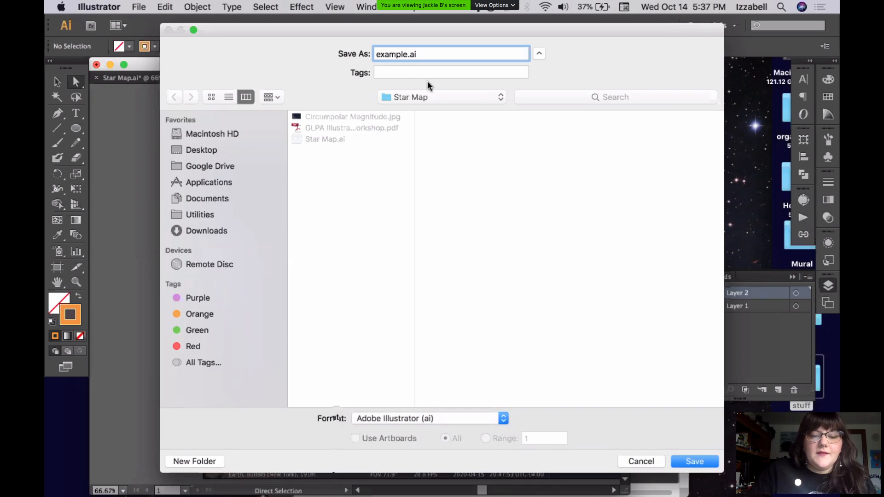
pyautogui.click(704, 463)
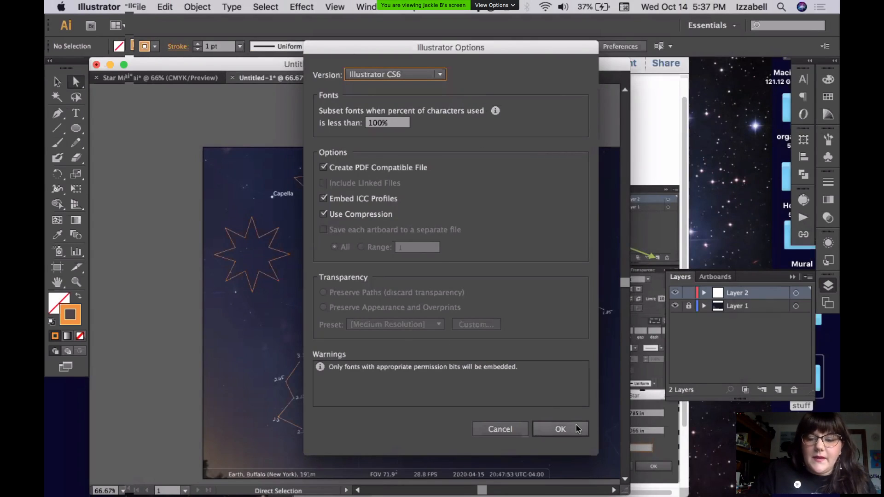
pyautogui.click(560, 429)
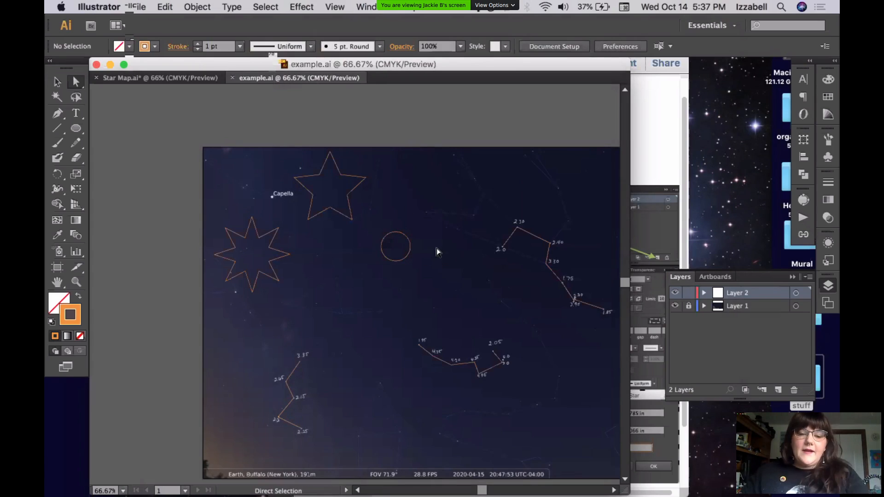
# - Arrange the symbols in a column: eight-point star around Capella, a slightly shrunken five-point star below it, and the circle lowest
pyautogui.press('v')
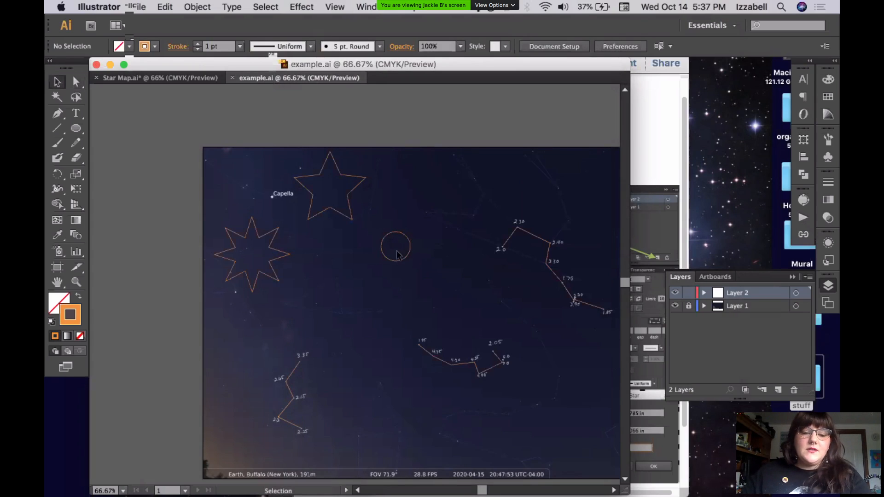
pyautogui.moveTo(396, 250); pyautogui.dragTo(245, 362)
pyautogui.click(262, 235)
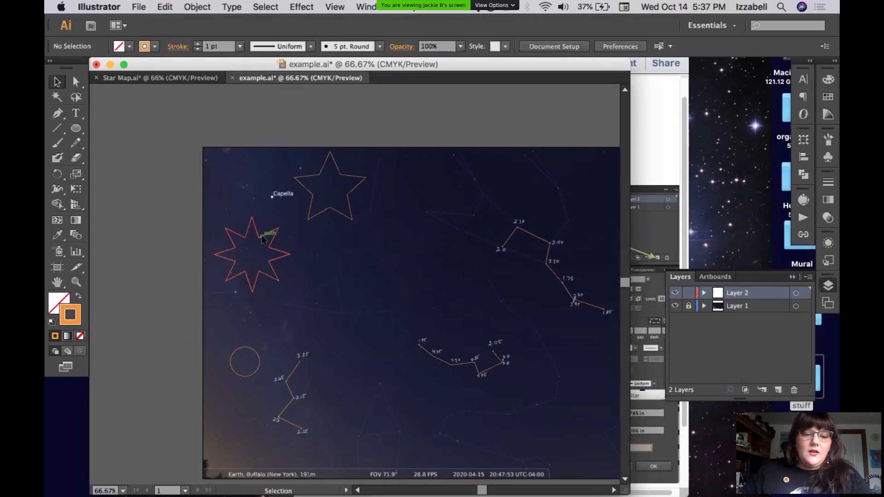
pyautogui.moveTo(293, 214); pyautogui.dragTo(260, 147)
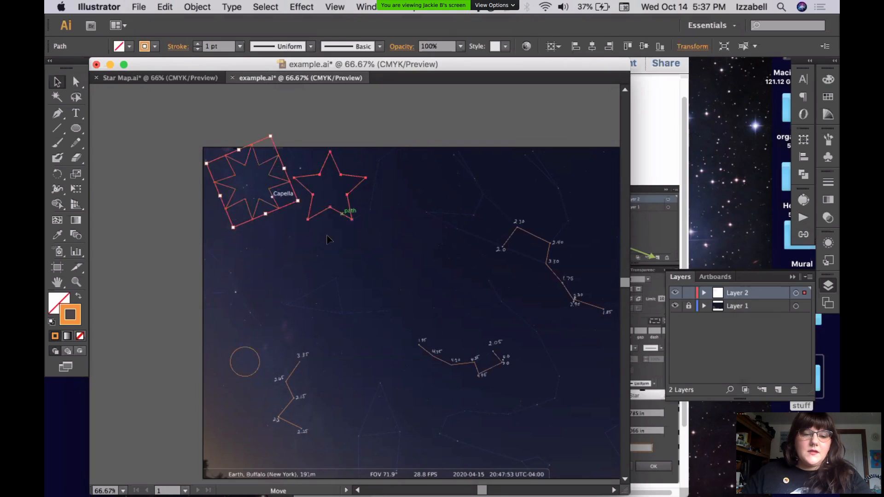
pyautogui.moveTo(346, 223)
pyautogui.mouseDown()
pyautogui.moveTo(264, 308)
pyautogui.moveTo(281, 310)
pyautogui.mouseUp()
# - Shrink the circle proportionally and center it closely beneath the five-point star
pyautogui.click(257, 361)
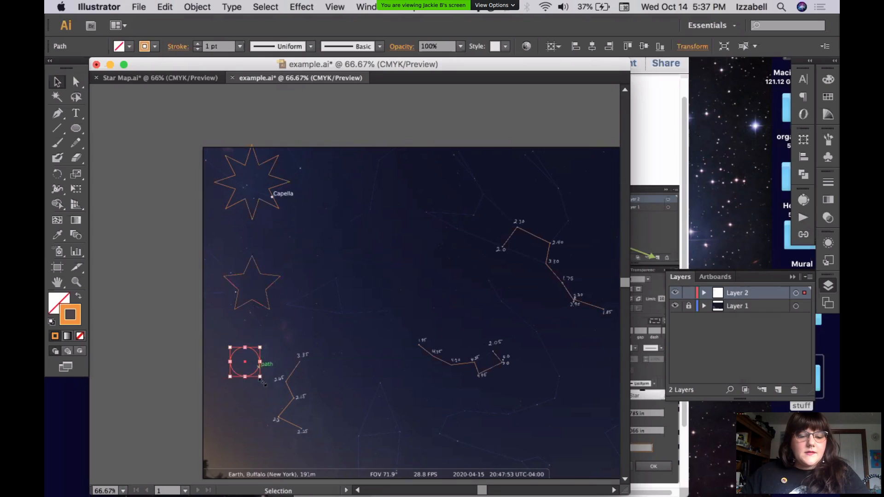
pyautogui.moveTo(259, 377)
pyautogui.mouseDown()
pyautogui.moveTo(252, 361)
pyautogui.moveTo(232, 361)
pyautogui.moveTo(252, 366)
pyautogui.mouseUp()
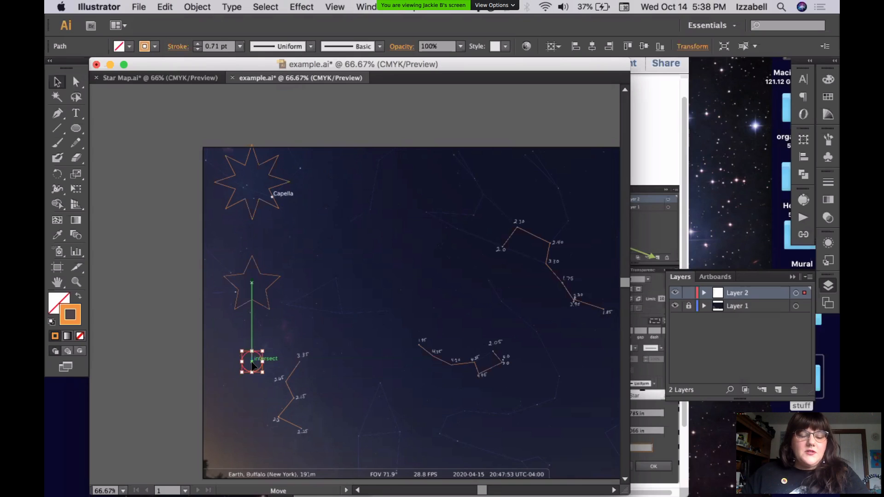
pyautogui.moveTo(252, 365); pyautogui.dragTo(252, 350)
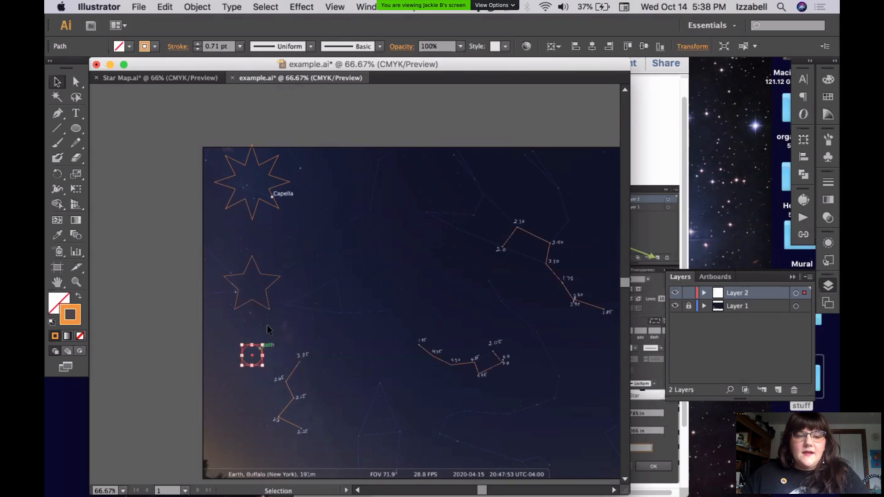
# - Enlarge the eight-point star proportionally to about 1.4 times its size, keeping it above the five-point star, and deselect it
pyautogui.click(255, 184)
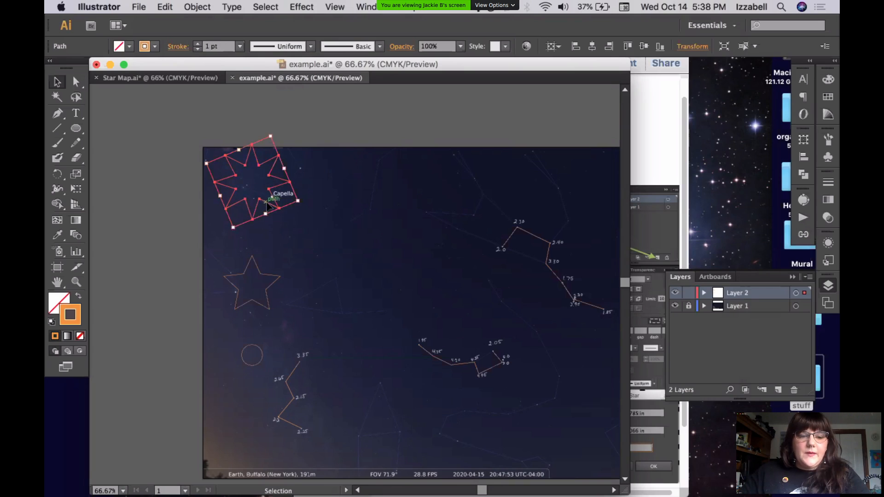
pyautogui.moveTo(266, 201)
pyautogui.mouseDown()
pyautogui.moveTo(258, 201)
pyautogui.moveTo(276, 205)
pyautogui.moveTo(269, 209)
pyautogui.mouseUp()
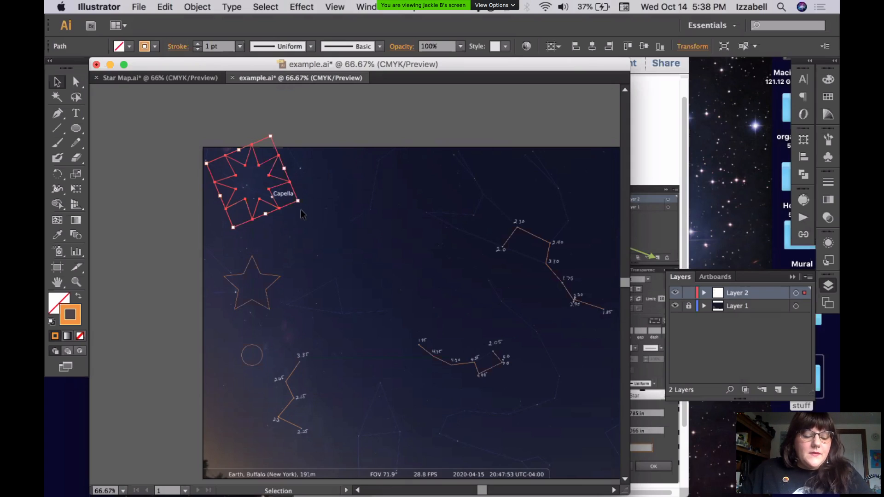
pyautogui.moveTo(299, 199)
pyautogui.mouseDown()
pyautogui.moveTo(276, 195)
pyautogui.moveTo(387, 206)
pyautogui.moveTo(304, 194)
pyautogui.moveTo(354, 182)
pyautogui.moveTo(304, 194)
pyautogui.moveTo(334, 197)
pyautogui.moveTo(302, 194)
pyautogui.moveTo(419, 202)
pyautogui.moveTo(430, 136)
pyautogui.moveTo(280, 138)
pyautogui.moveTo(284, 187)
pyautogui.moveTo(327, 181)
pyautogui.moveTo(310, 215)
pyautogui.mouseUp()
pyautogui.press('super+z')
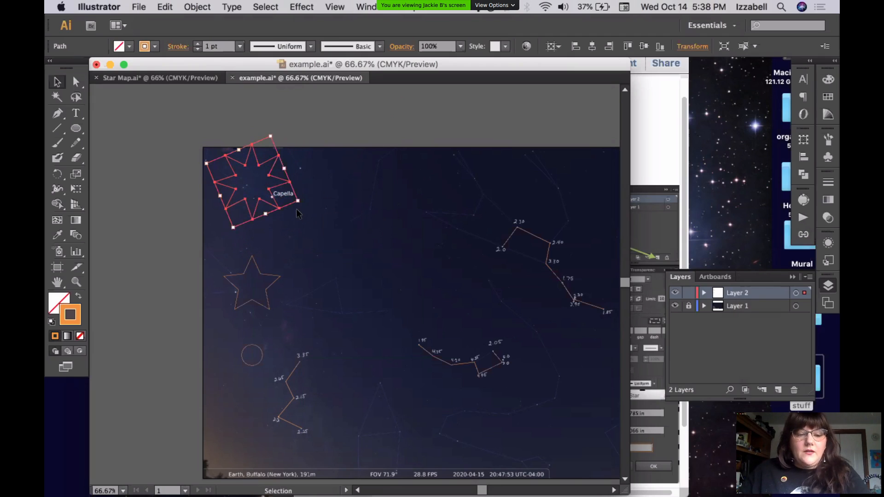
pyautogui.moveTo(298, 201)
pyautogui.mouseDown()
pyautogui.moveTo(353, 206)
pyautogui.moveTo(302, 202)
pyautogui.moveTo(343, 211)
pyautogui.moveTo(327, 210)
pyautogui.mouseUp()
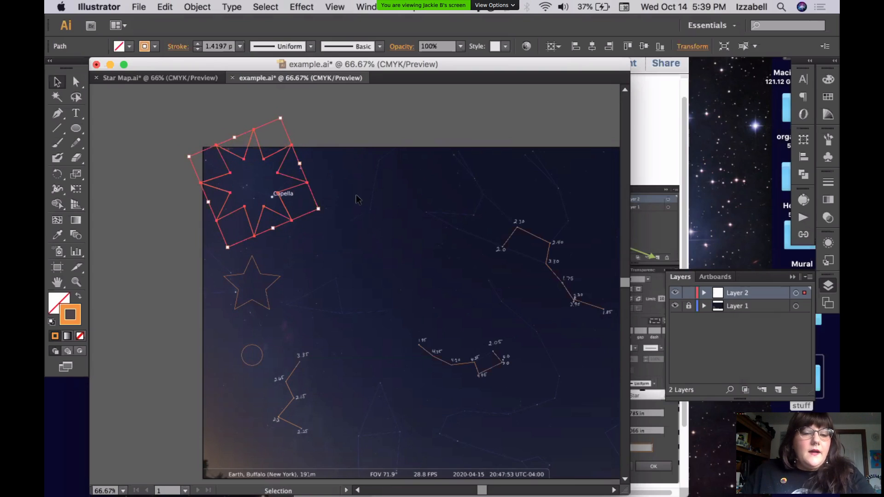
pyautogui.click(165, 212)
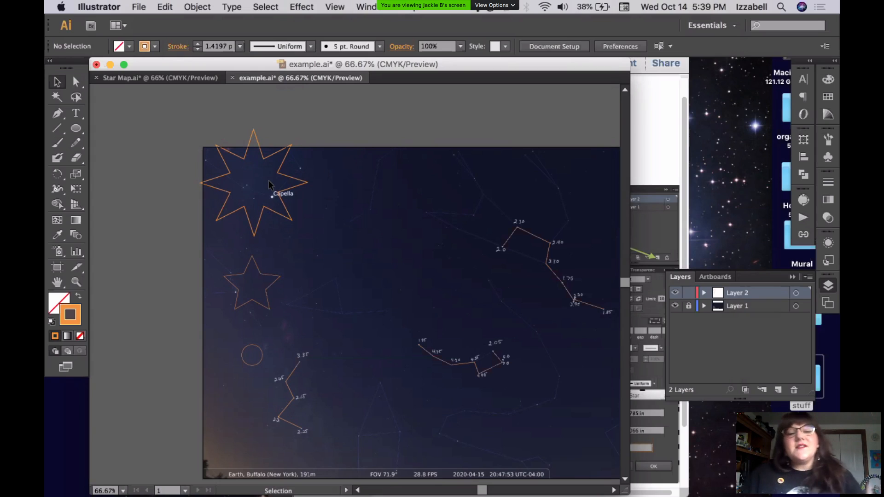
# - Select the eight-point star, five-point star and circle together and set their stroke color to the yellow swatch
pyautogui.click(283, 216)
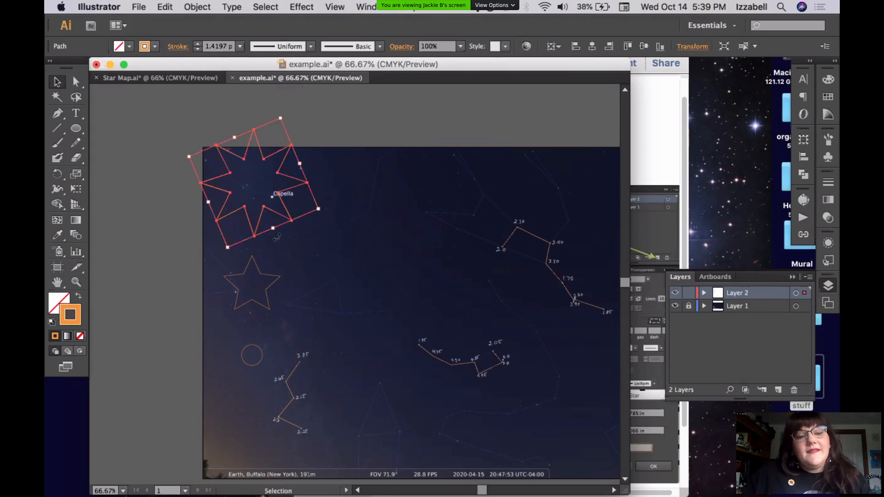
pyautogui.click(265, 275)
pyautogui.click(253, 234)
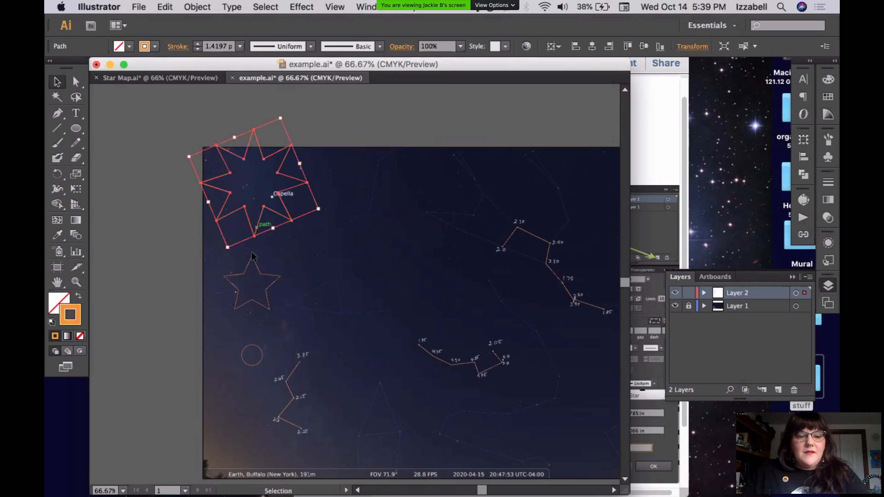
pyautogui.keyDown('shift'); pyautogui.click(247, 297); pyautogui.keyUp('shift')
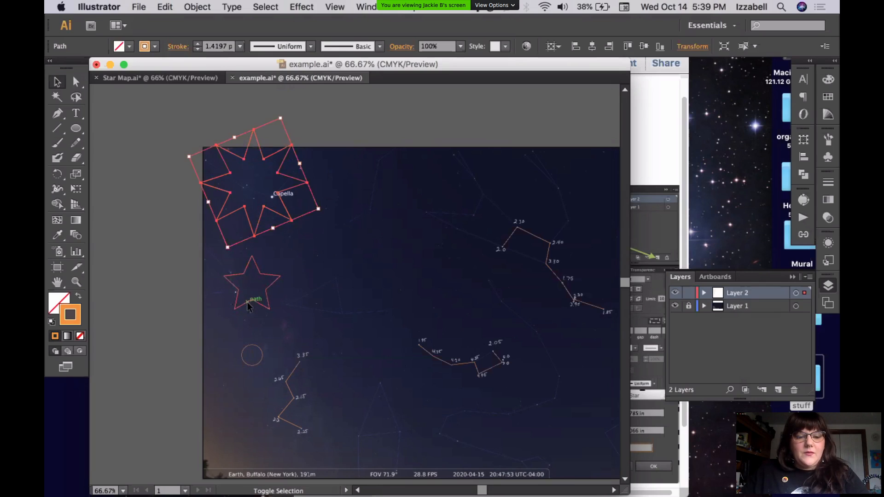
pyautogui.keyDown('shift'); pyautogui.click(253, 350); pyautogui.keyUp('shift')
pyautogui.click(829, 117)
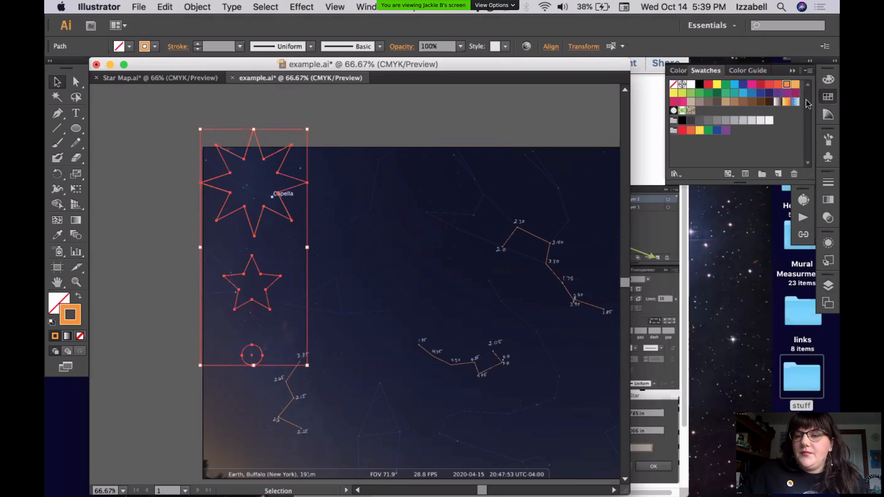
pyautogui.click(717, 85)
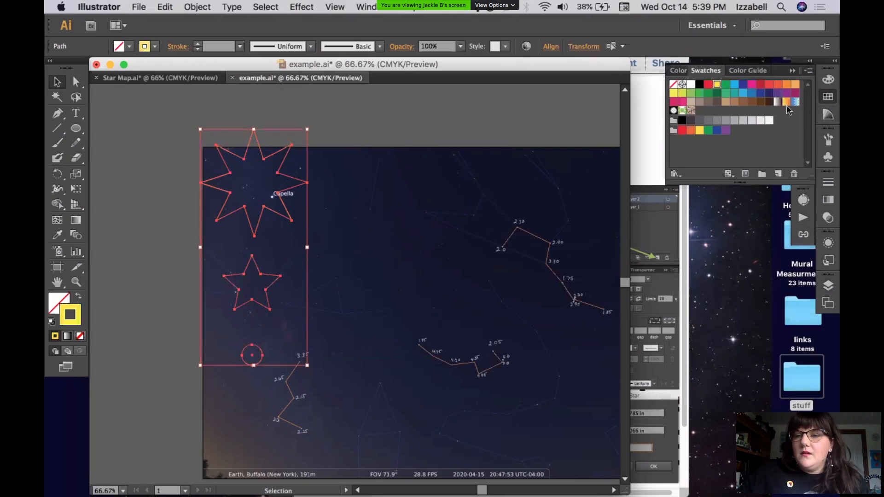
# - Recolor the eight-point star, five-point star and circle light blue and swap fill and stroke, making them solid shapes without outlines
pyautogui.click(743, 93)
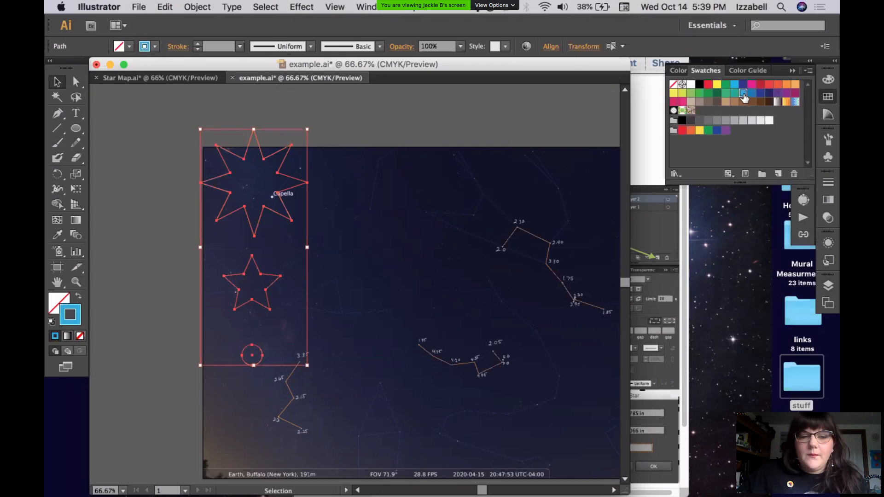
pyautogui.click(148, 263)
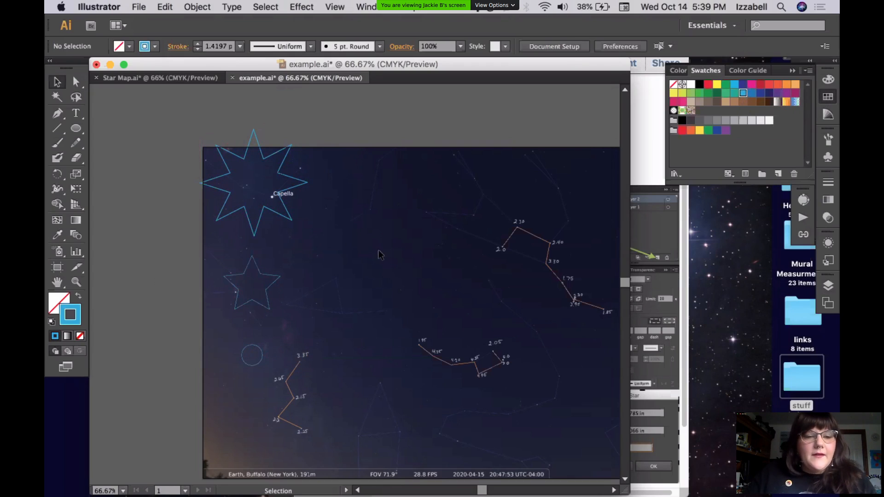
pyautogui.click(288, 220)
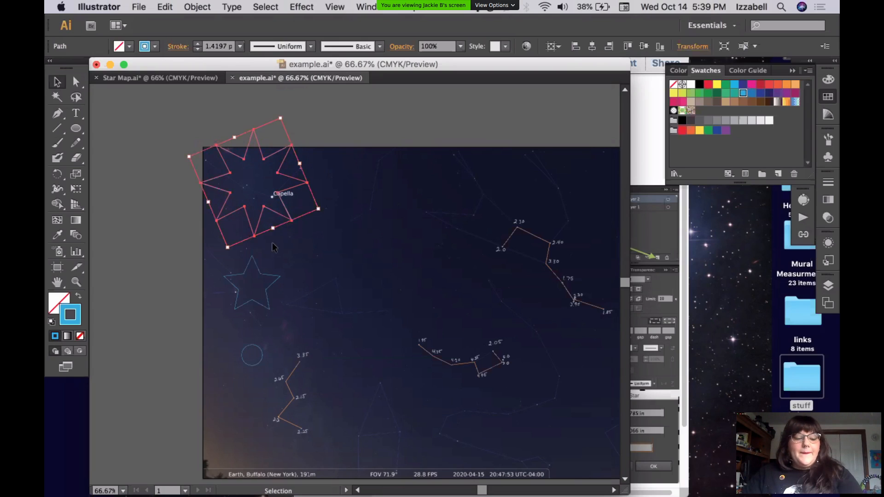
pyautogui.keyDown('shift'); pyautogui.click(263, 273); pyautogui.keyUp('shift')
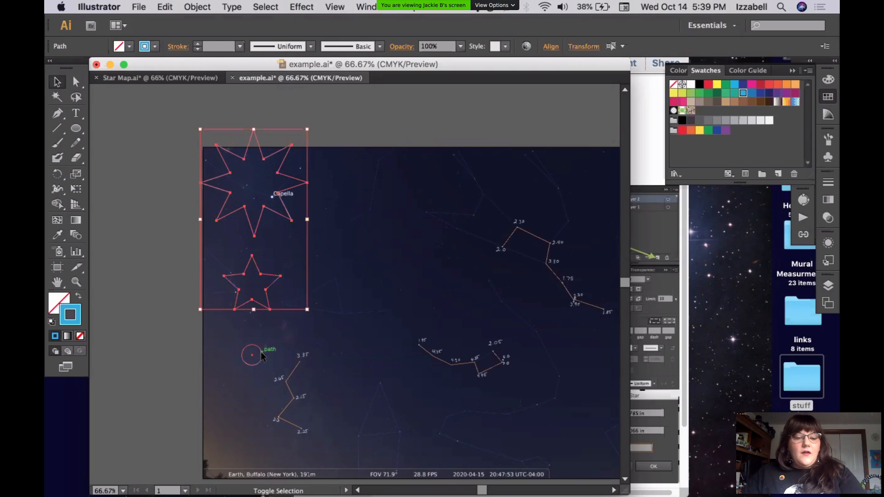
pyautogui.keyDown('shift'); pyautogui.click(260, 351); pyautogui.keyUp('shift')
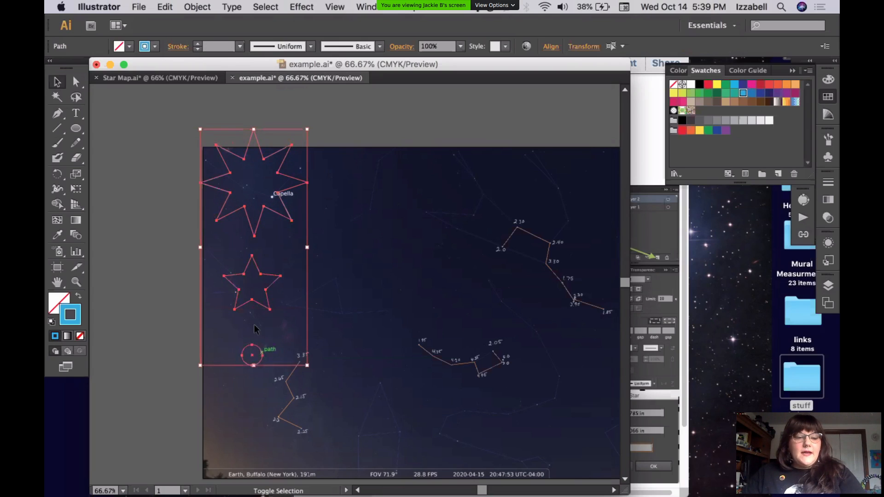
pyautogui.click(80, 297)
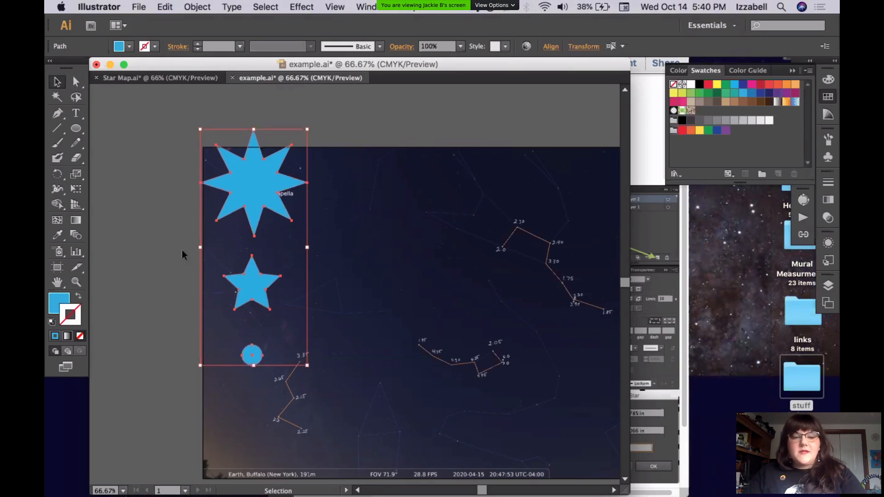
pyautogui.click(153, 280)
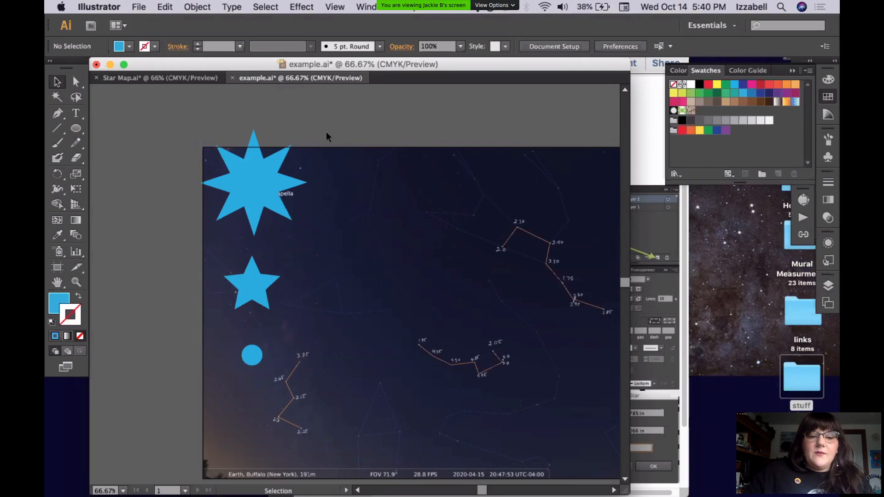
pyautogui.click(77, 116)
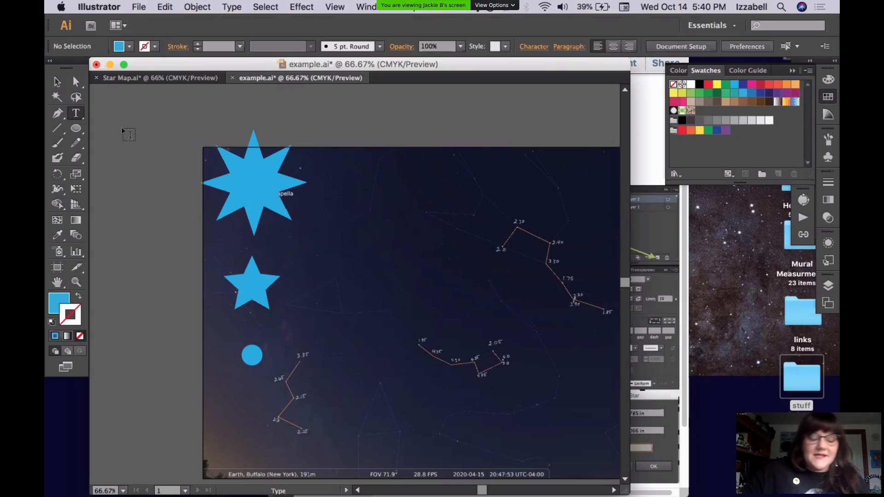
pyautogui.press('space')
pyautogui.moveTo(153, 130); pyautogui.dragTo(262, 127)
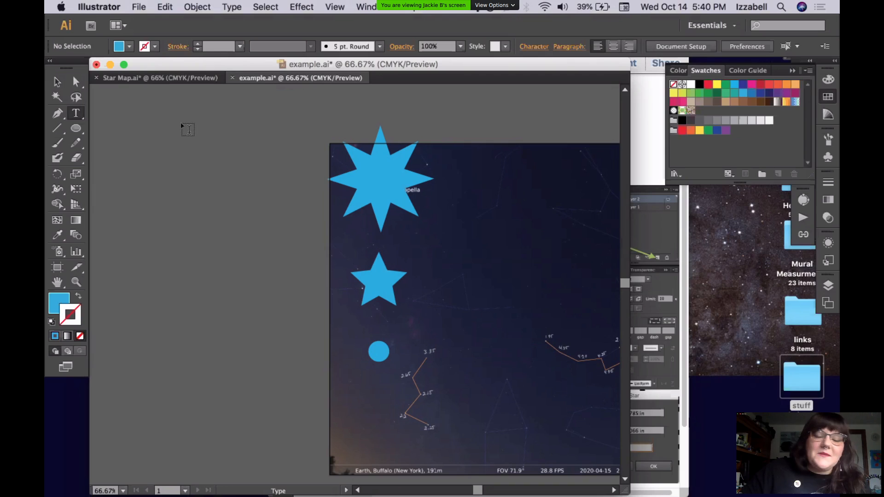
pyautogui.click(140, 139)
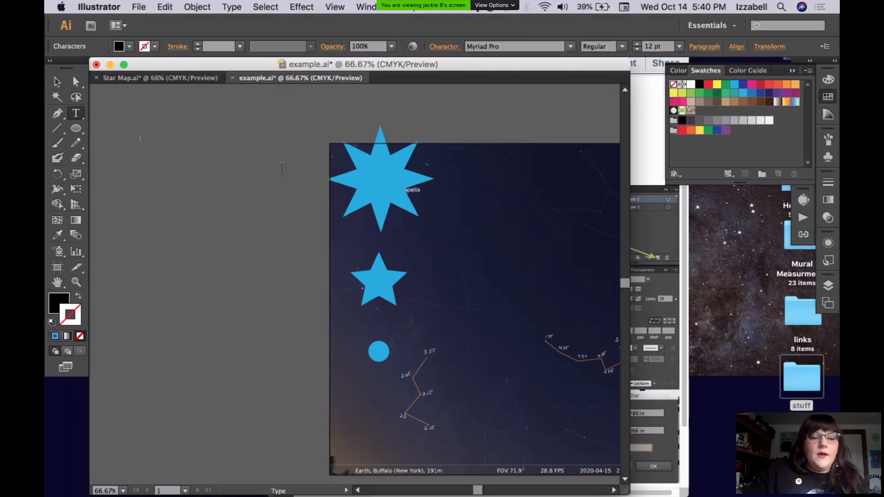
pyautogui.write('sdfghjk')
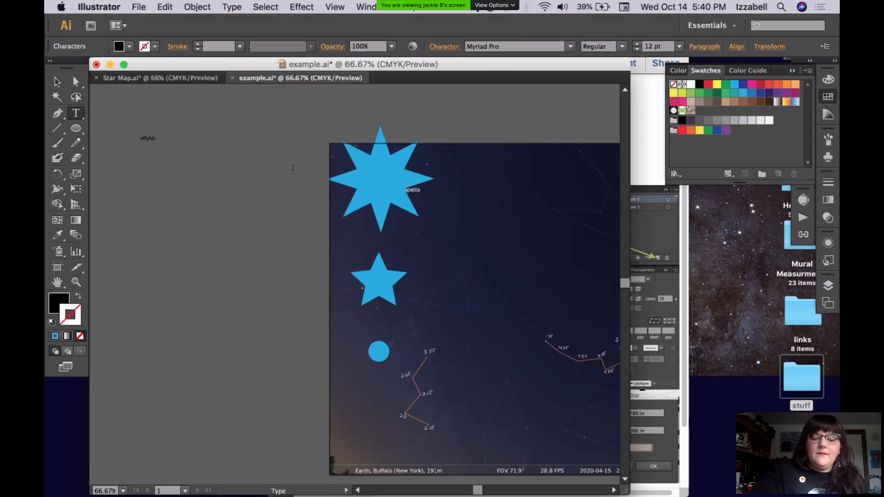
pyautogui.press('BackSpace')
pyautogui.press('BackSpace')
pyautogui.press('BackSpace')
pyautogui.press('BackSpace')
pyautogui.press('BackSpace')
pyautogui.press('BackSpace')
pyautogui.press('BackSpace')
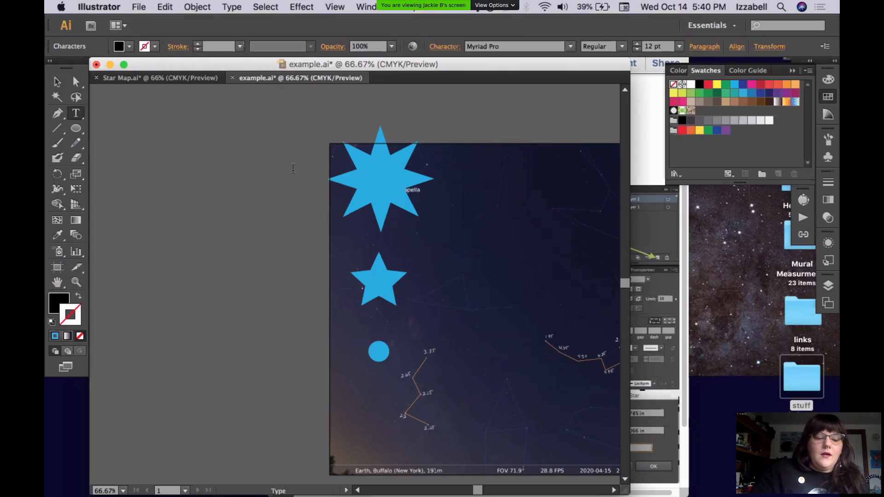
pyautogui.press('Escape')
pyautogui.click(293, 174)
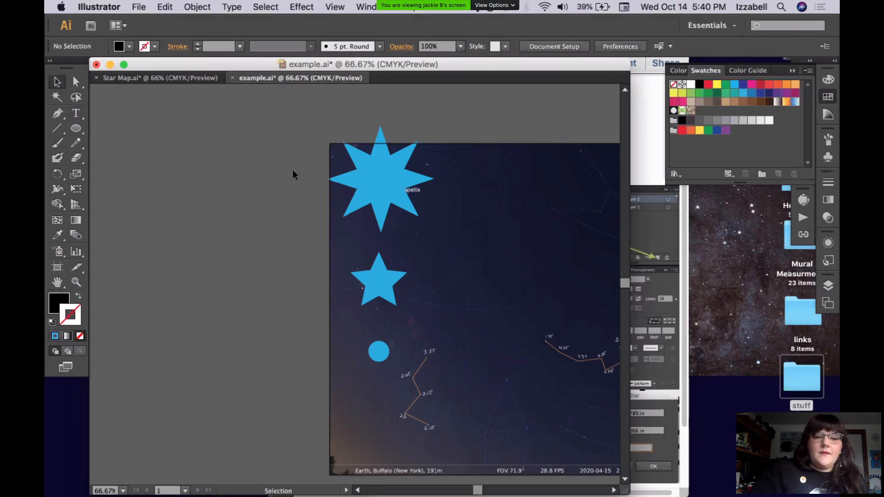
# - Create a rectangular area text box on the pasteboard beside the eight-point star, containing the label "1-2"
pyautogui.click(76, 113)
pyautogui.moveTo(137, 122); pyautogui.dragTo(259, 195)
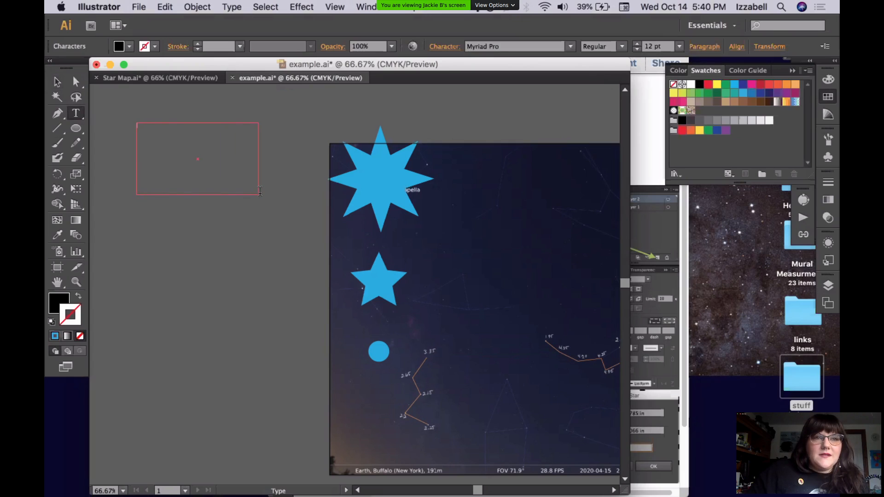
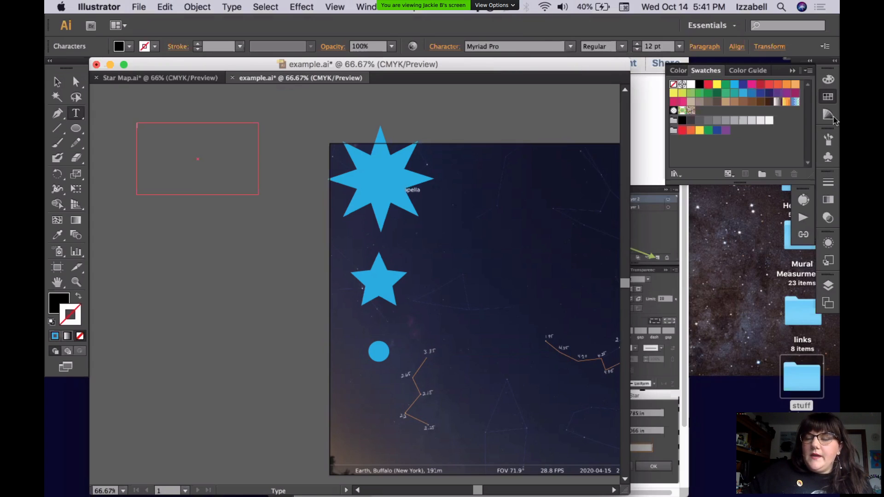
pyautogui.click(827, 97)
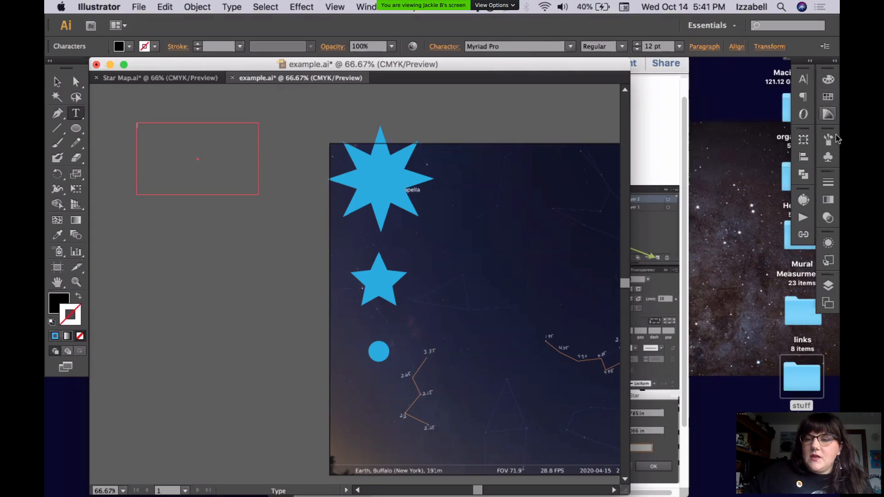
pyautogui.click(802, 80)
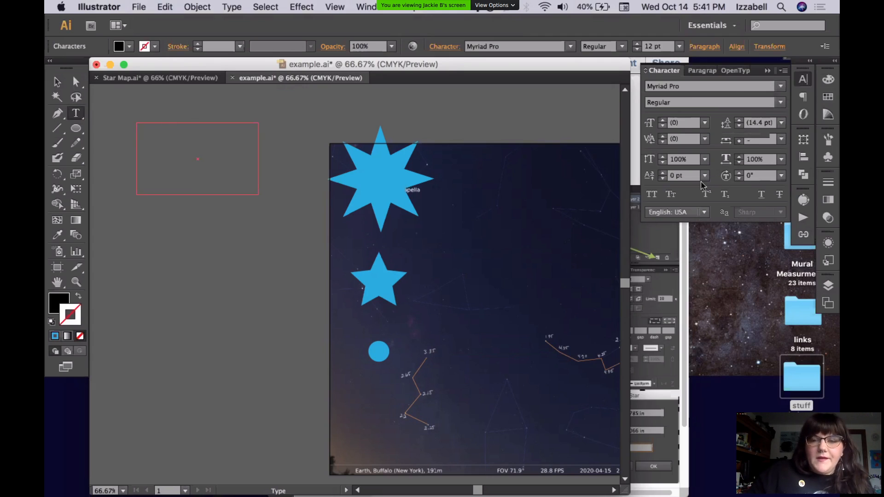
pyautogui.click(807, 82)
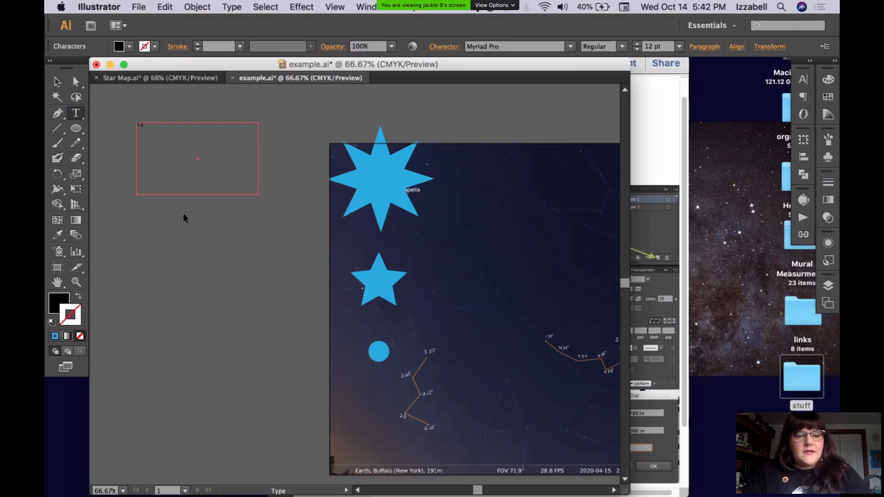
pyautogui.press('Escape')
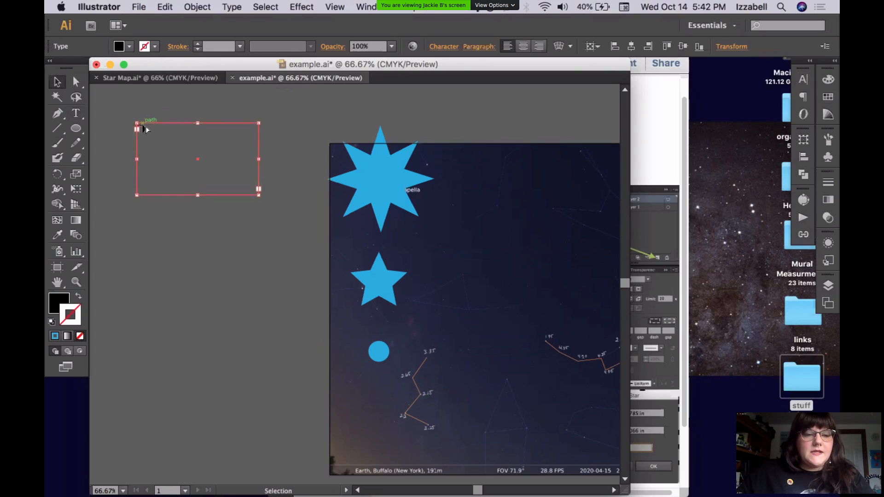
# - Duplicate the "1-2" text box twice, placing the copies below it beside the five-point star and the circle
pyautogui.moveTo(141, 125); pyautogui.dragTo(144, 233)
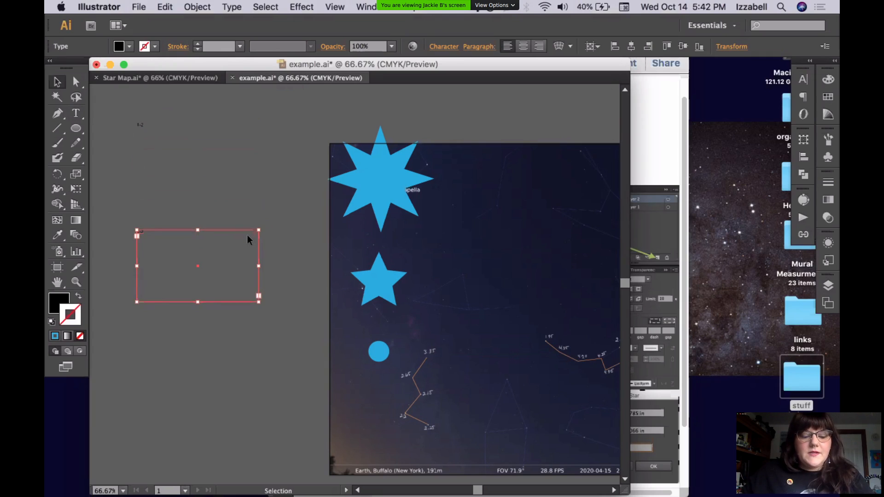
pyautogui.press('a')
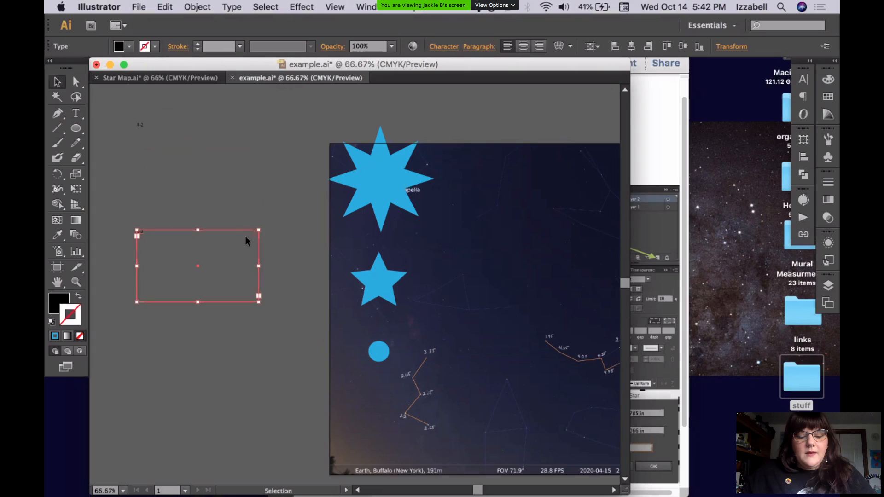
pyautogui.press('super+v')
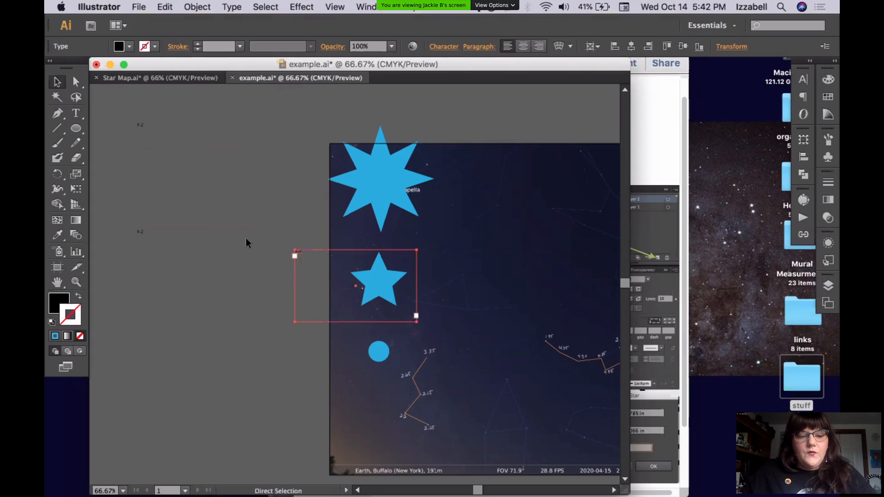
pyautogui.click(242, 243)
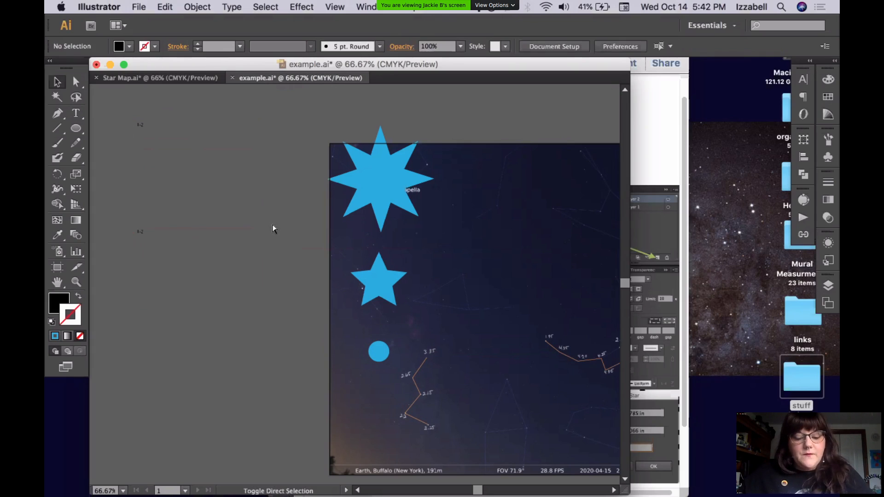
pyautogui.press('super+shift+v')
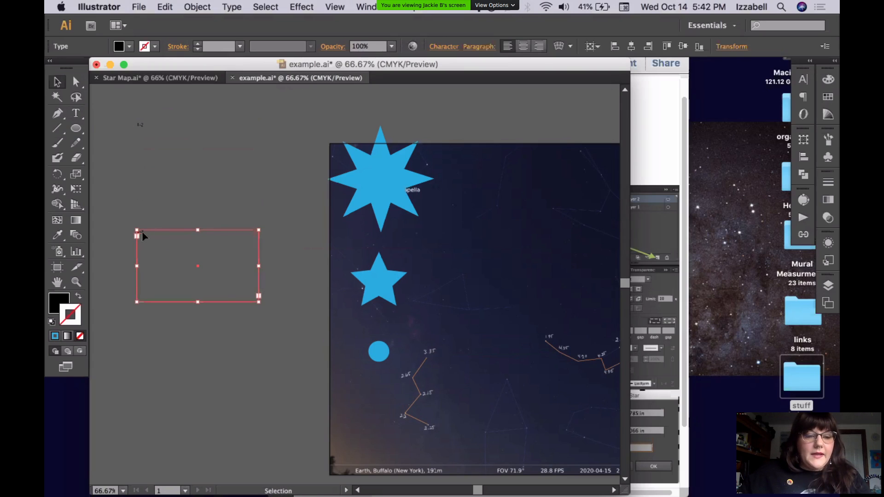
pyautogui.moveTo(144, 257); pyautogui.dragTo(136, 342)
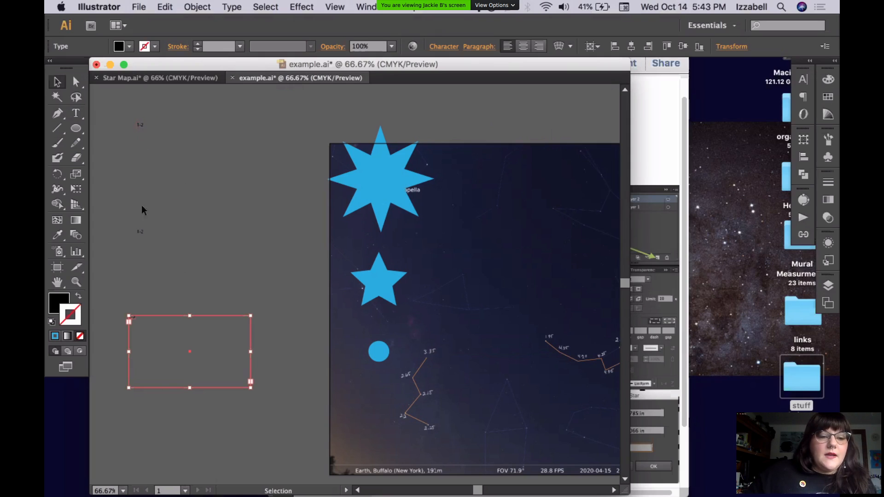
# - Check the magnitude ranges in the Star Map.ai legend and return to the example.ai document
pyautogui.click(141, 234)
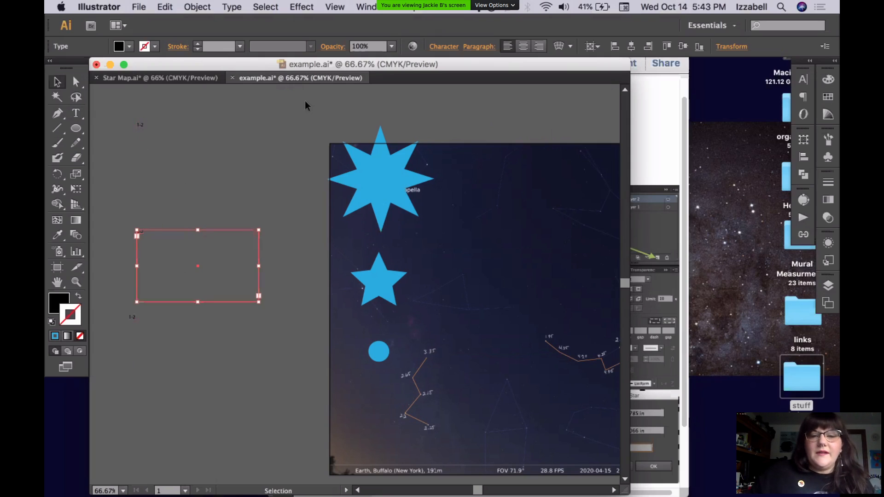
pyautogui.click(156, 77)
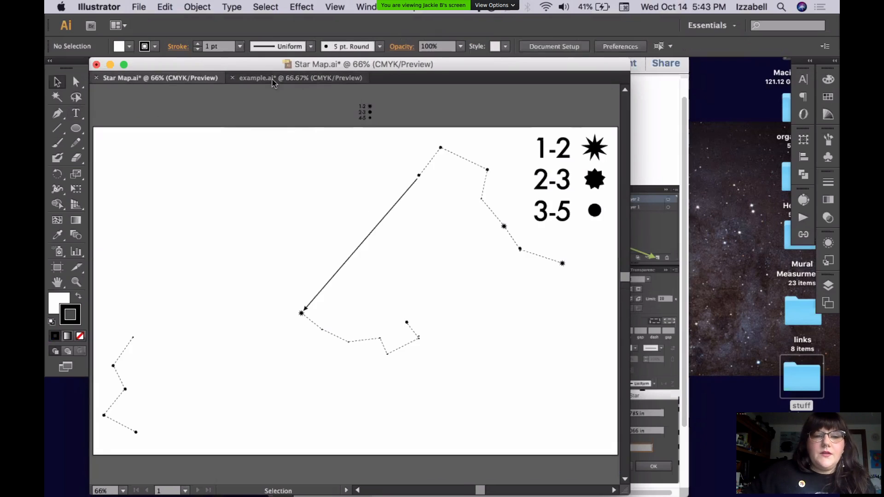
pyautogui.click(295, 78)
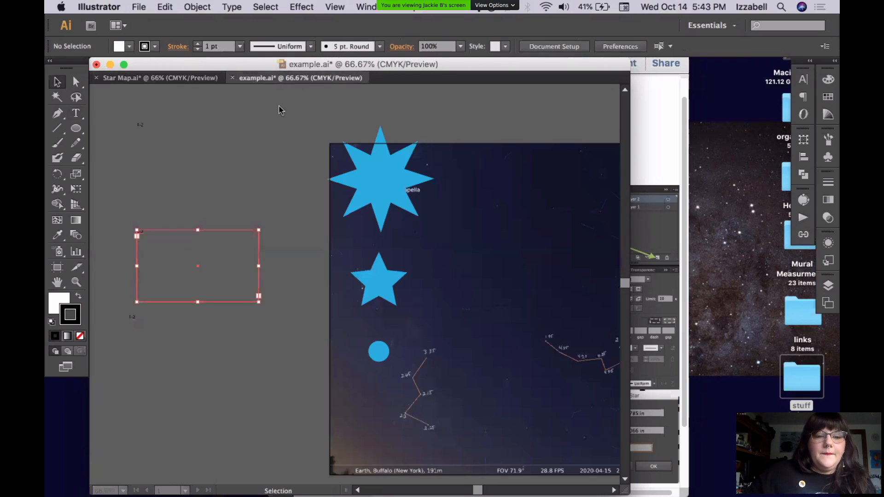
# - Select the middle "1-2" text box beside the five-point star and bring its label up close
pyautogui.click(147, 232)
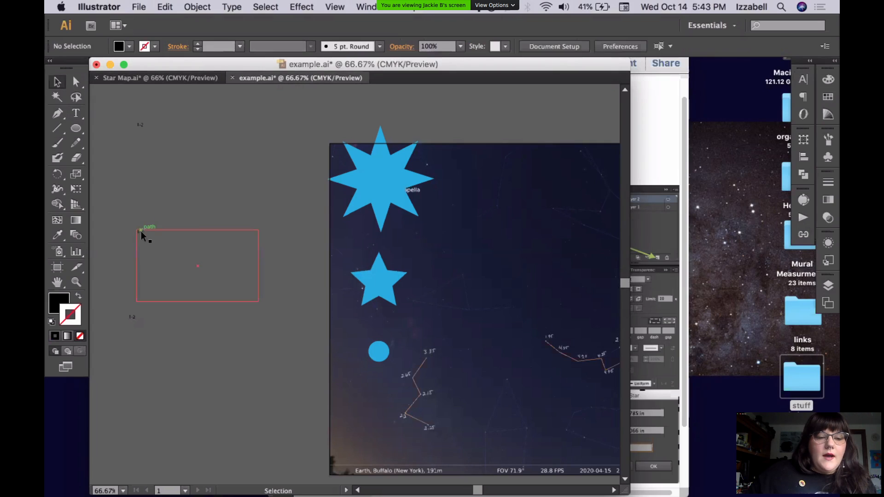
pyautogui.click(140, 231)
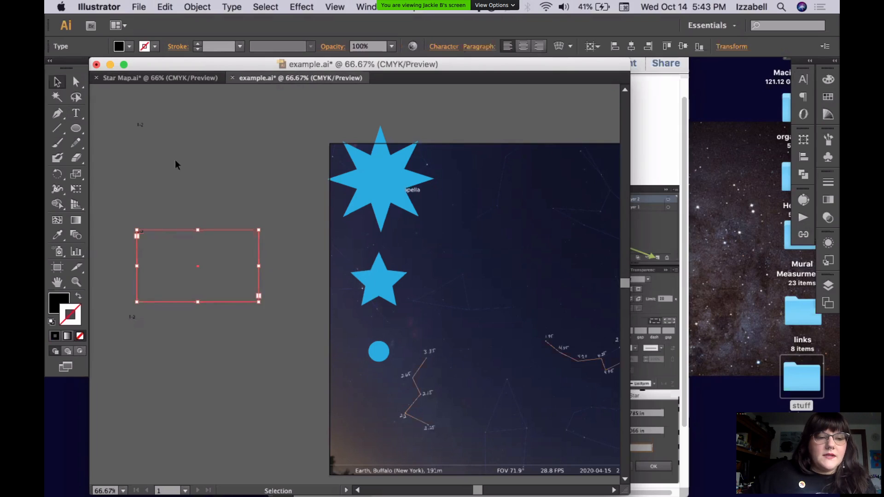
pyautogui.press('super+space')
pyautogui.moveTo(124, 214); pyautogui.dragTo(175, 258)
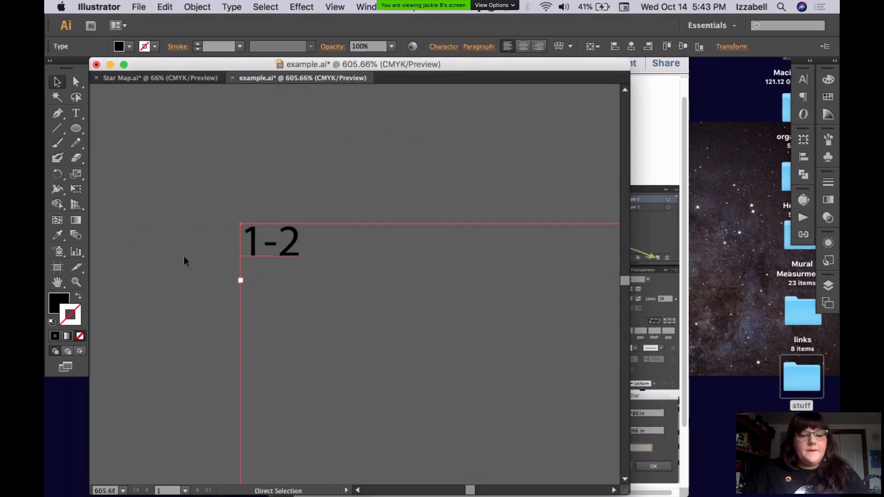
pyautogui.doubleClick(288, 245)
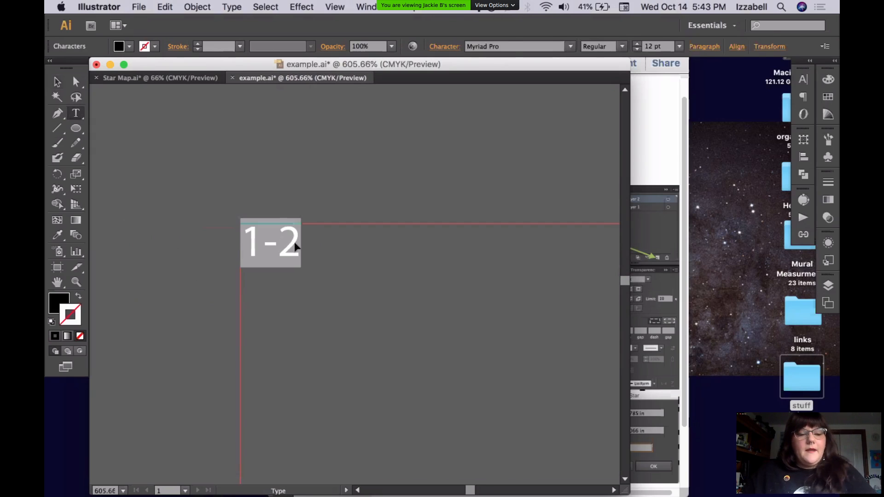
pyautogui.press('Escape')
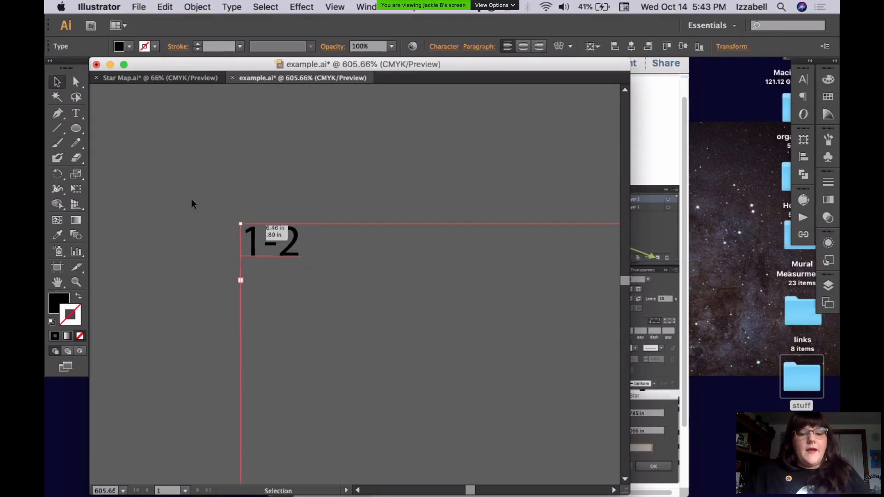
pyautogui.click(77, 113)
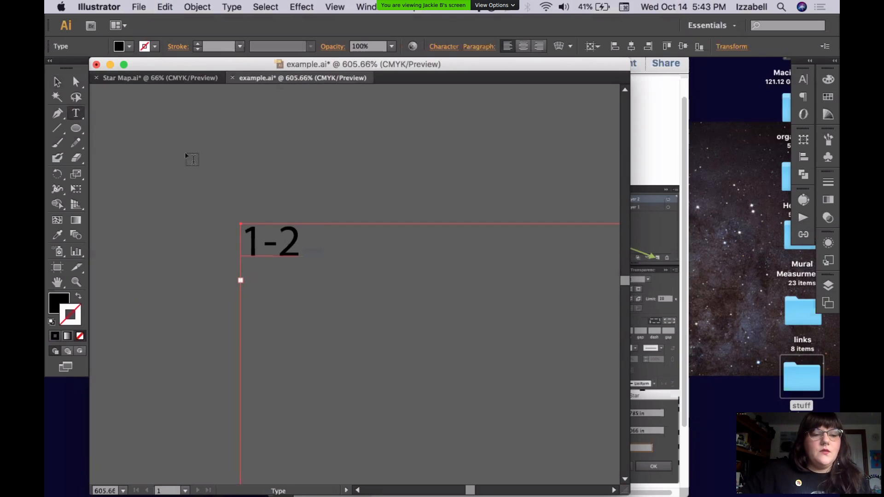
pyautogui.click(284, 243)
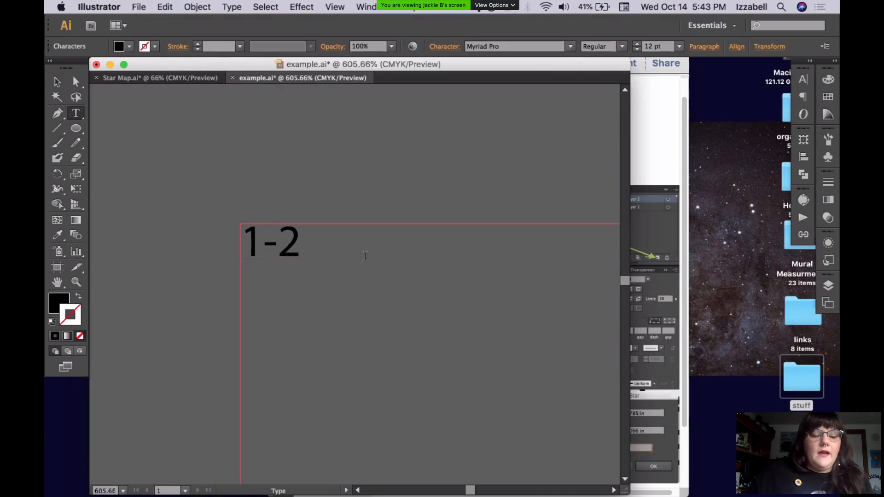
pyautogui.press('Escape')
pyautogui.click(314, 249)
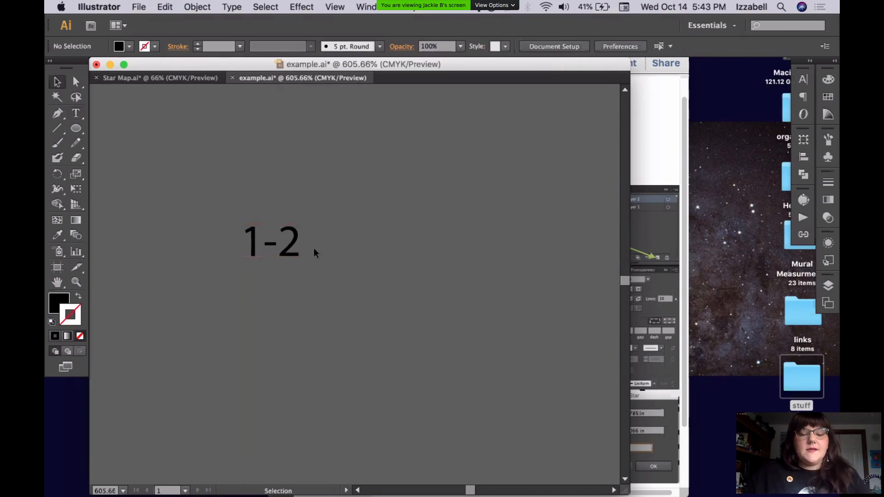
pyautogui.click(76, 113)
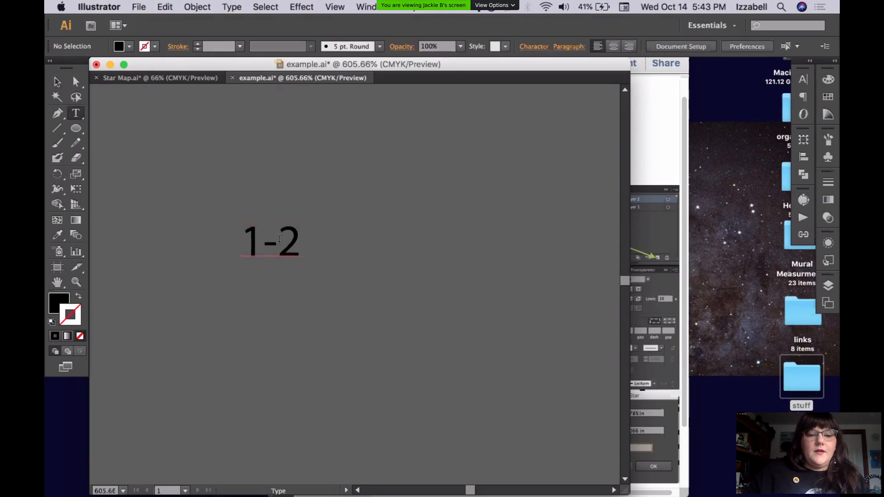
pyautogui.click(303, 245)
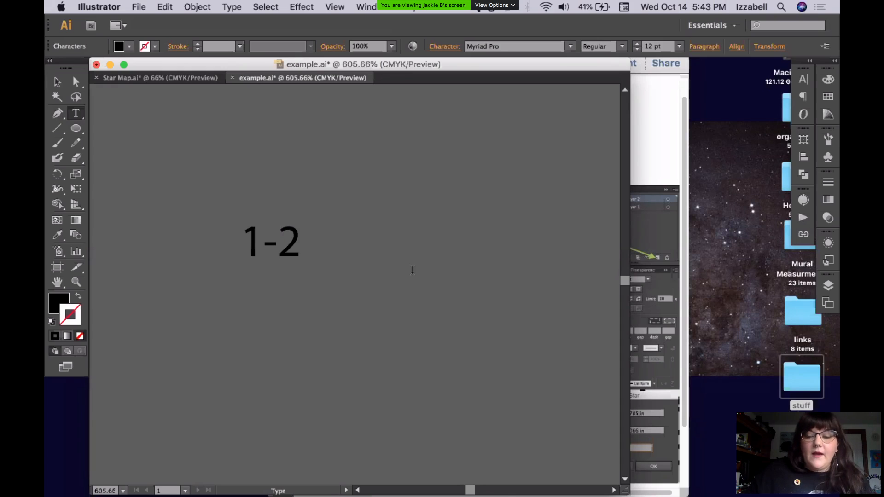
pyautogui.press('Escape')
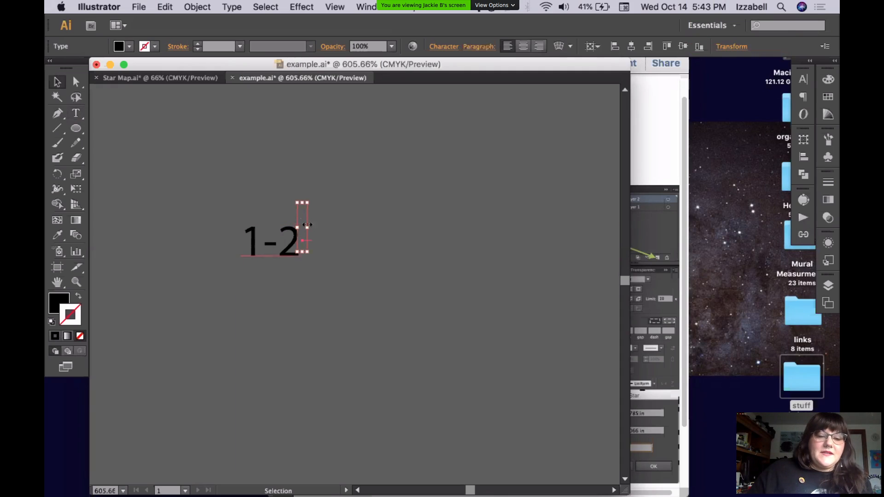
pyautogui.click(352, 236)
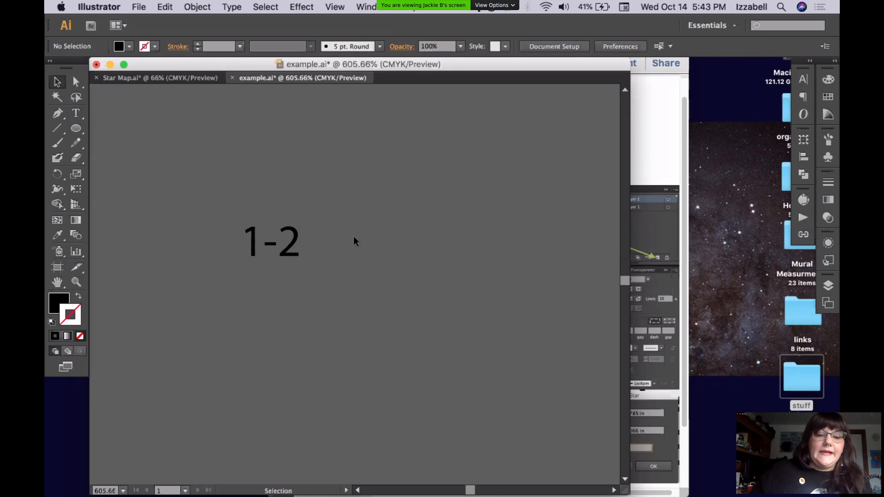
# - Check the second range in the Star Map.ai legend and change the middle label in example.ai to "2-3"
pyautogui.click(76, 113)
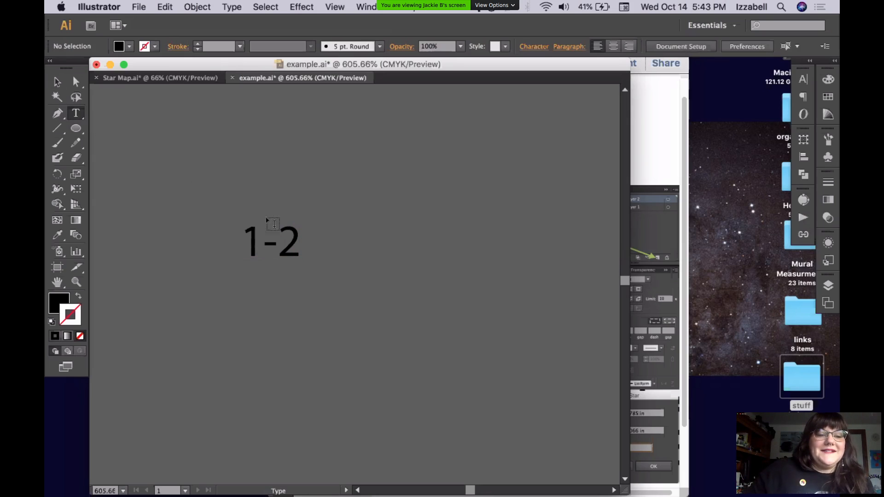
pyautogui.doubleClick(251, 244)
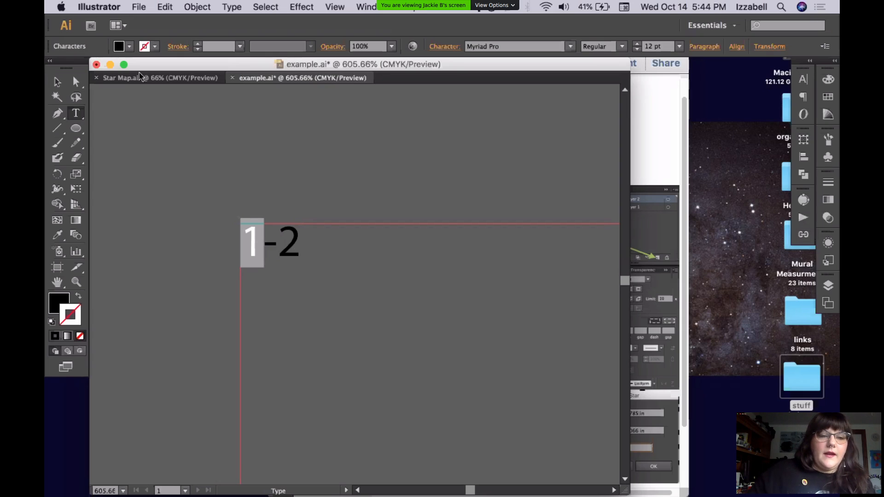
pyautogui.click(152, 78)
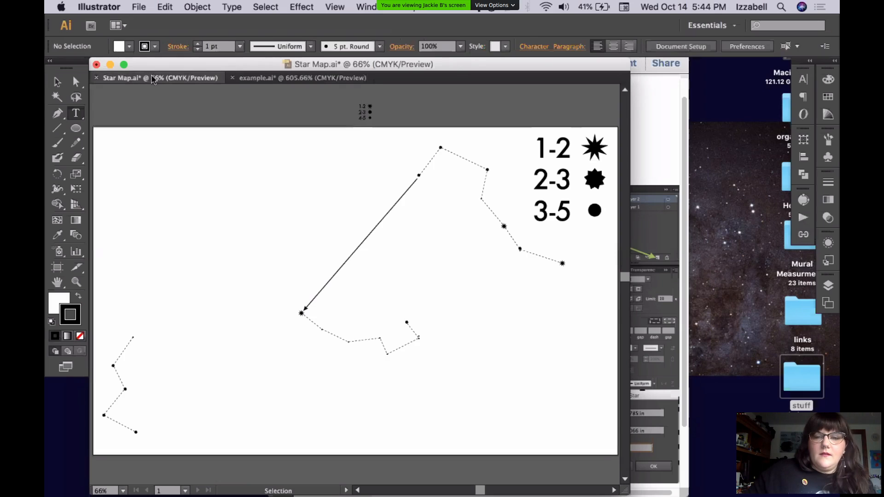
pyautogui.click(293, 78)
pyautogui.doubleClick(257, 242)
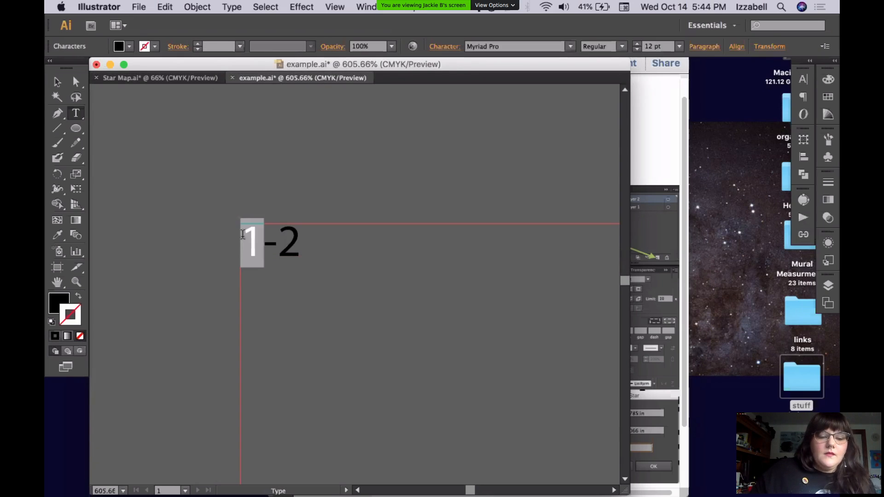
pyautogui.write('2')
pyautogui.doubleClick(305, 243)
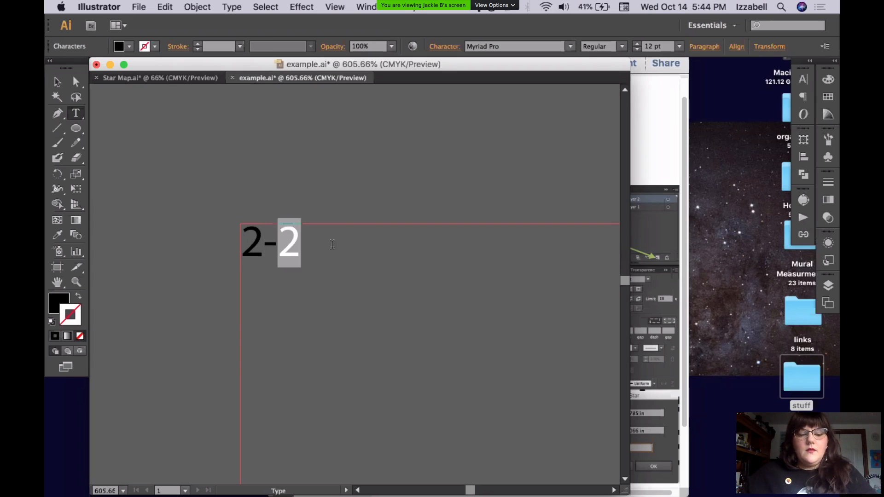
pyautogui.write('3')
pyautogui.press('Escape')
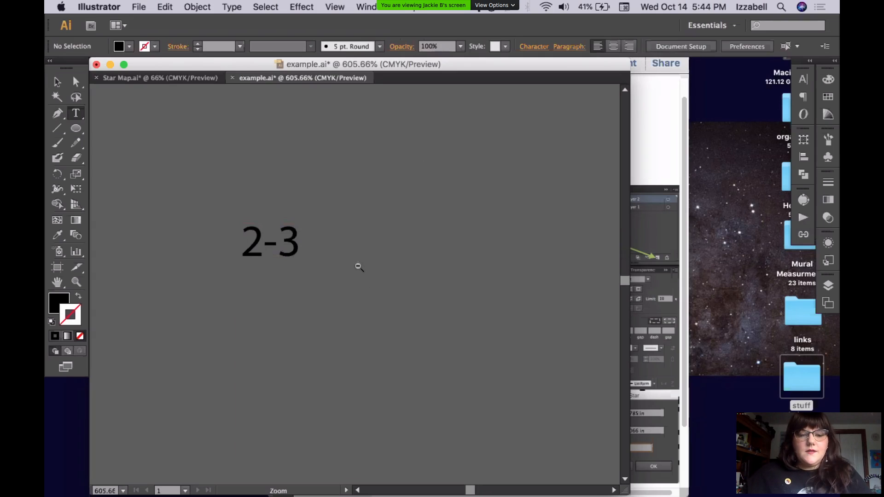
# - Change the lowest "1-2" label, the one beside the circle, to "3-5"
pyautogui.click(357, 264)
pyautogui.moveTo(365, 375); pyautogui.dragTo(362, 217)
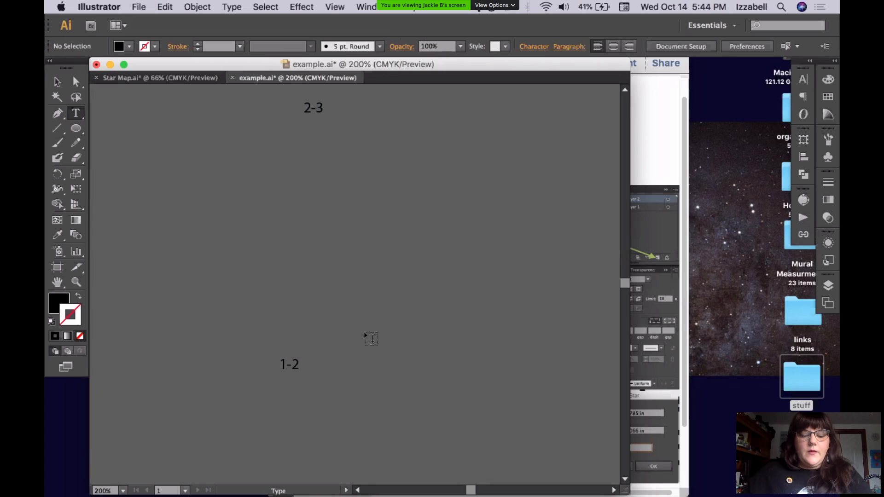
pyautogui.press('space')
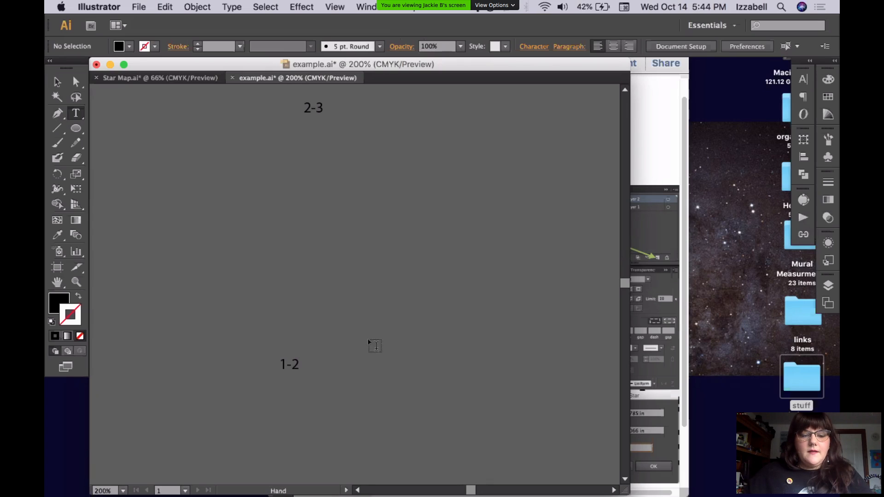
pyautogui.moveTo(379, 339); pyautogui.dragTo(404, 336)
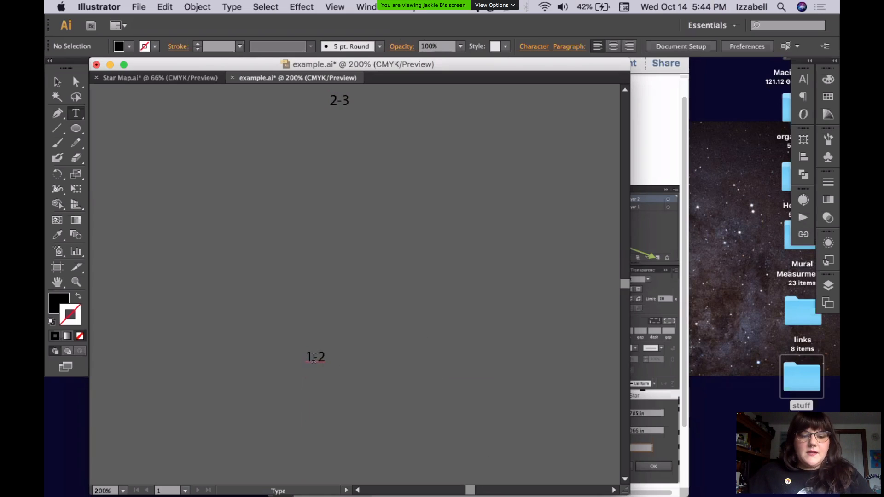
pyautogui.moveTo(313, 357); pyautogui.dragTo(306, 358)
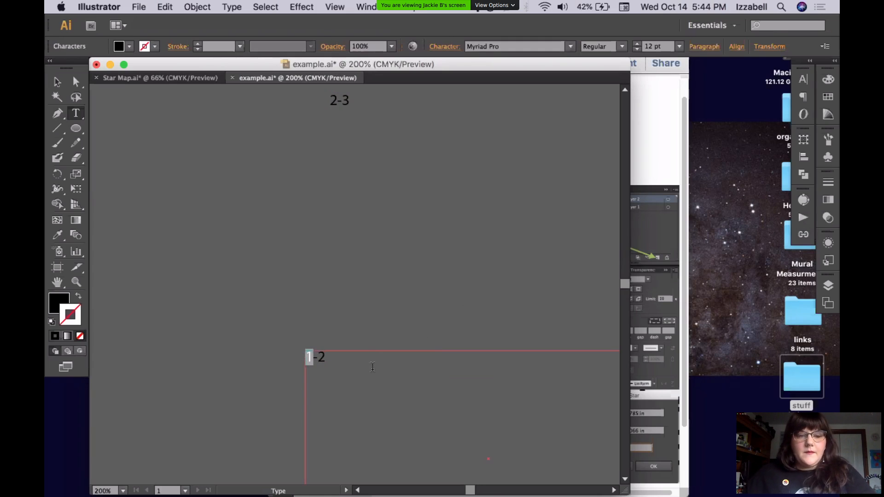
pyautogui.write('3')
pyautogui.moveTo(317, 357); pyautogui.dragTo(330, 357)
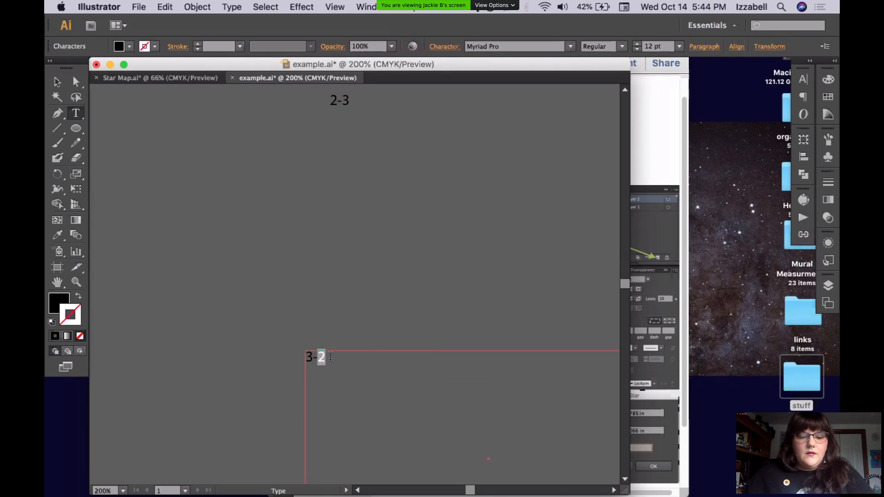
pyautogui.write('5')
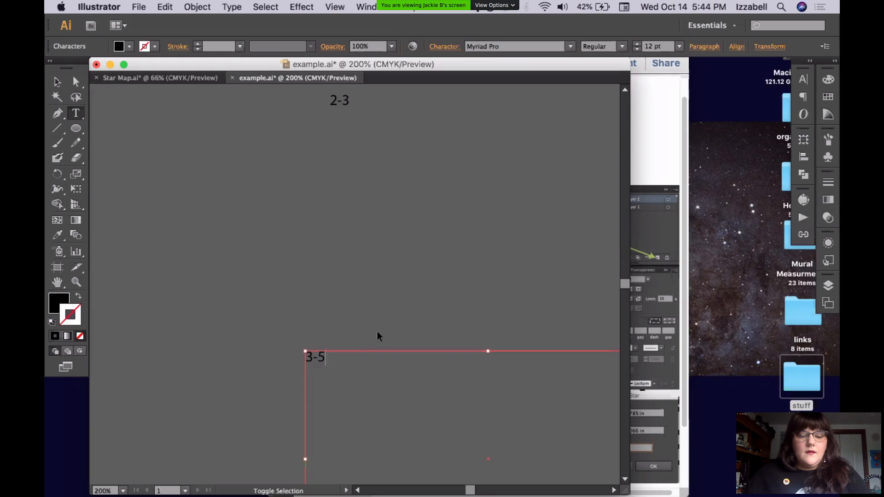
pyautogui.keyDown('super'); pyautogui.click(379, 333); pyautogui.keyUp('super')
# - Select all three magnitude labels together and set their font size to 60 pt
pyautogui.keyDown('alt'); pyautogui.keyDown('super'); pyautogui.click(380, 340); pyautogui.keyUp('super'); pyautogui.keyUp('alt')
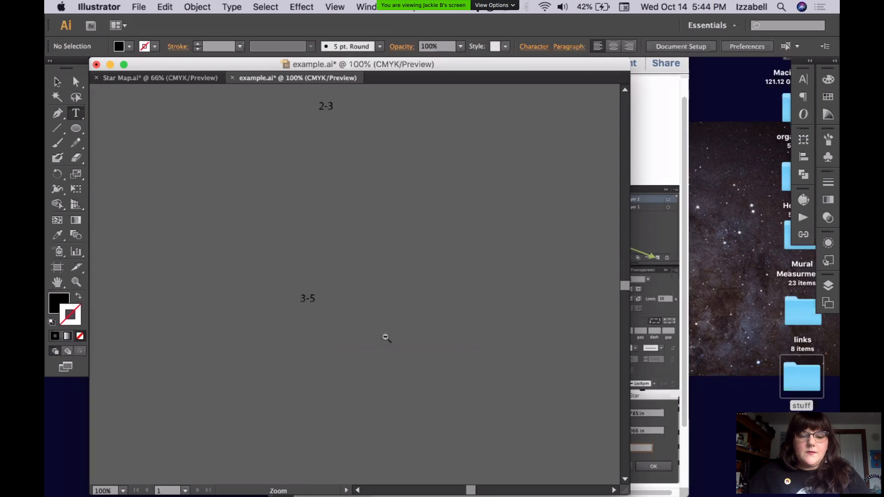
pyautogui.keyDown('alt'); pyautogui.keyDown('super'); pyautogui.click(385, 337); pyautogui.keyUp('super'); pyautogui.keyUp('alt')
pyautogui.keyDown('alt'); pyautogui.keyDown('super'); pyautogui.click(388, 337); pyautogui.keyUp('super'); pyautogui.keyUp('alt')
pyautogui.keyDown('alt'); pyautogui.keyDown('super'); pyautogui.click(392, 317); pyautogui.keyUp('super'); pyautogui.keyUp('alt')
pyautogui.moveTo(374, 295); pyautogui.dragTo(378, 399)
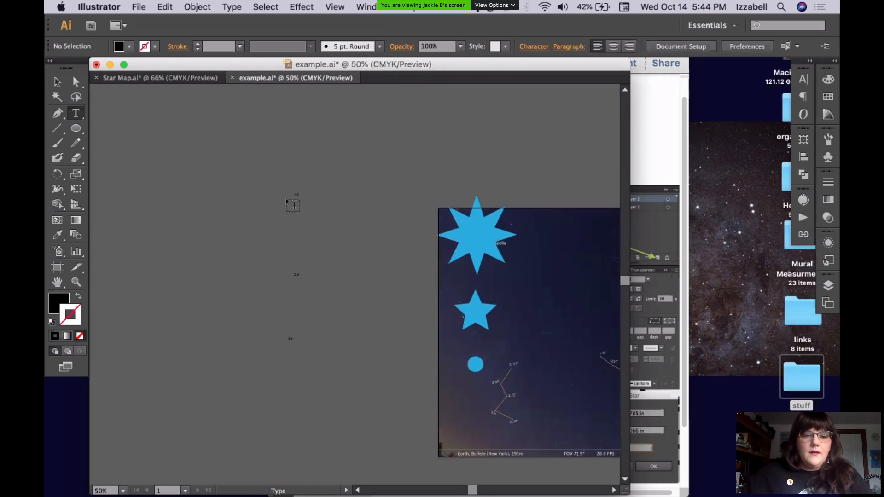
pyautogui.press('v')
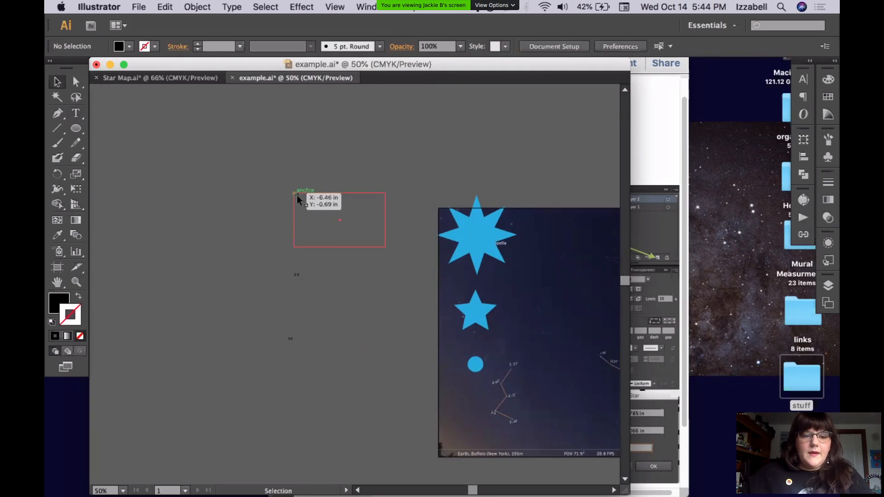
pyautogui.click(296, 194)
pyautogui.keyDown('shift'); pyautogui.click(308, 284); pyautogui.keyUp('shift')
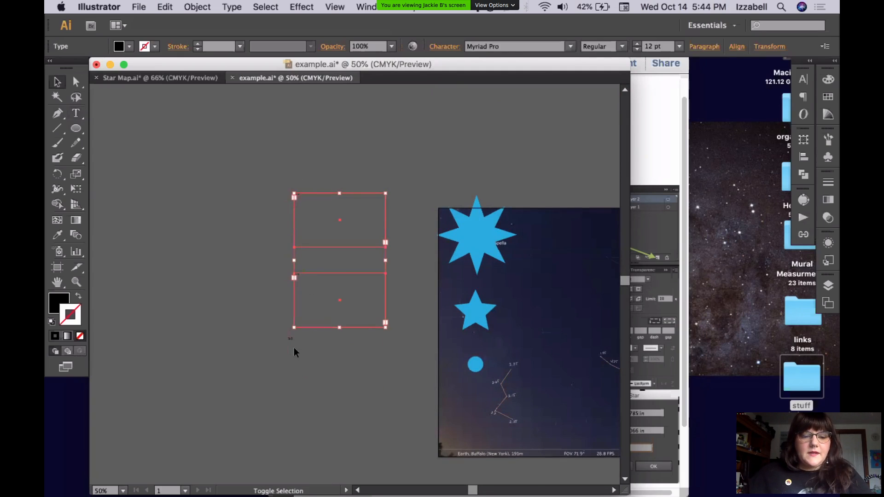
pyautogui.keyDown('shift'); pyautogui.click(292, 339); pyautogui.keyUp('shift')
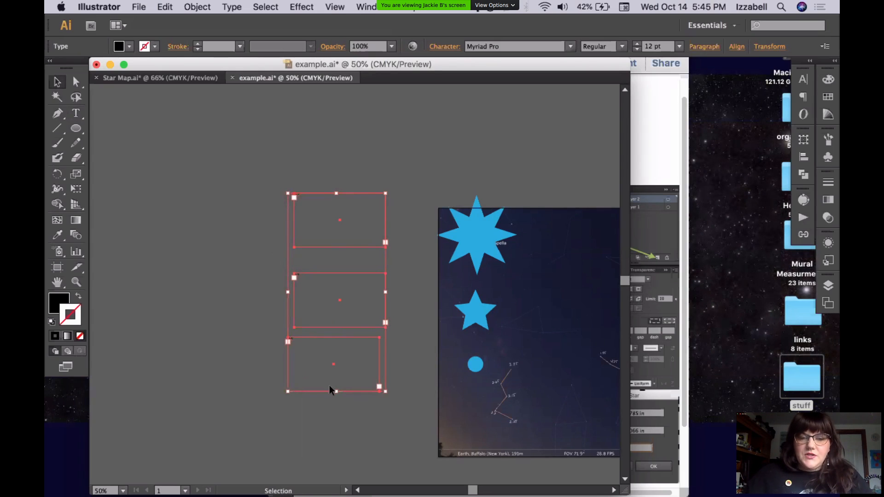
pyautogui.click(679, 46)
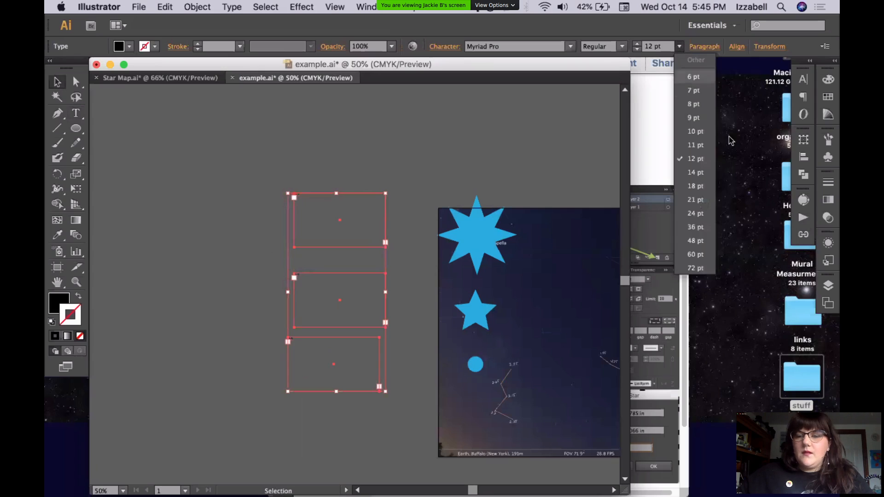
pyautogui.click(705, 227)
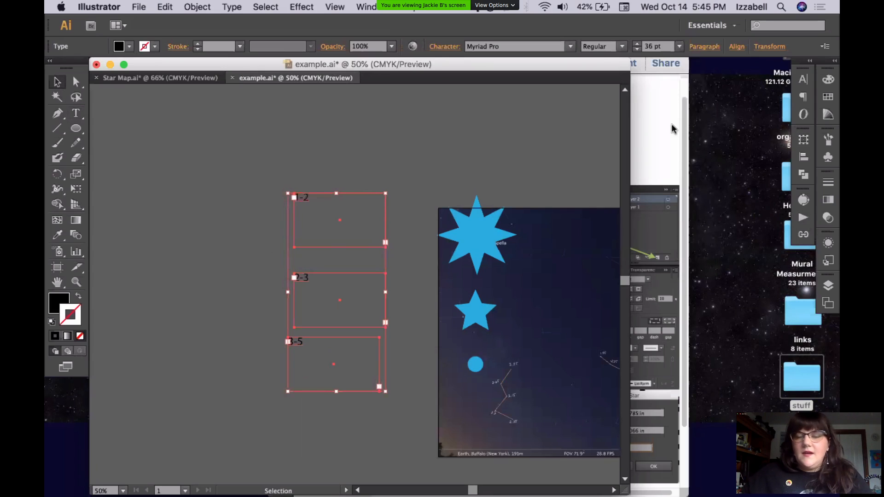
pyautogui.click(680, 47)
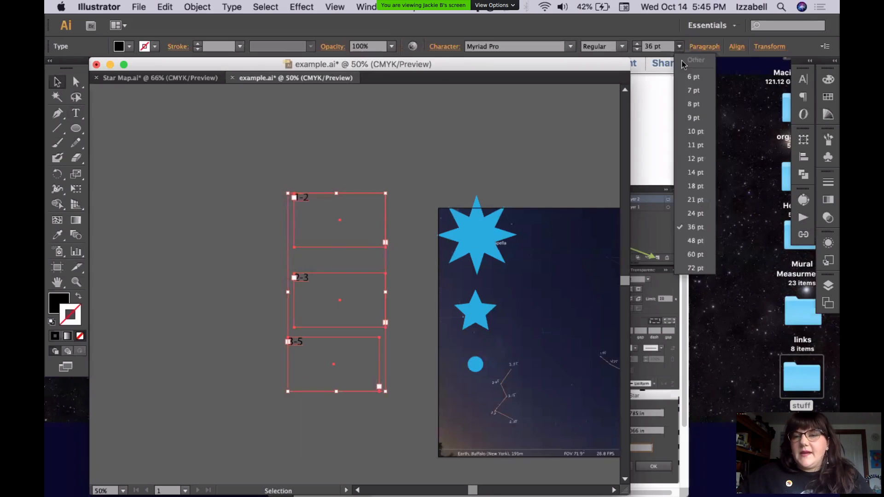
pyautogui.click(700, 255)
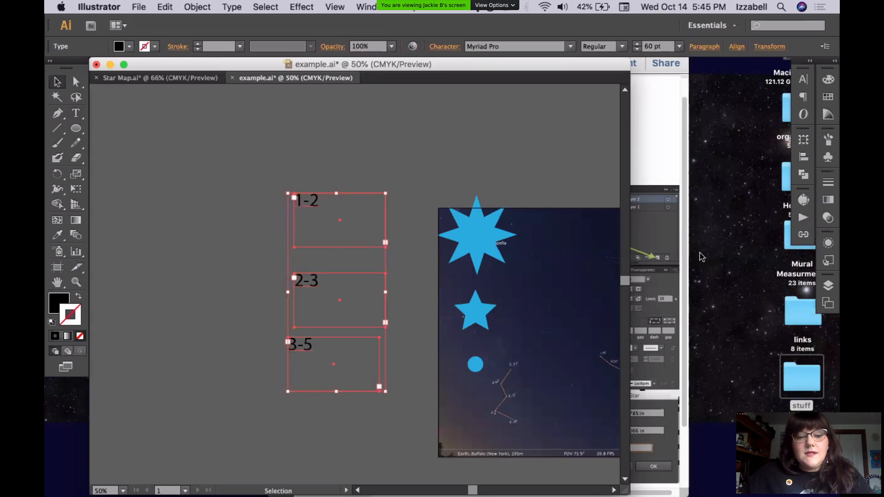
# - Shrink the "1-2" label's text box so its frame fits closely around the text
pyautogui.click(422, 164)
pyautogui.click(311, 203)
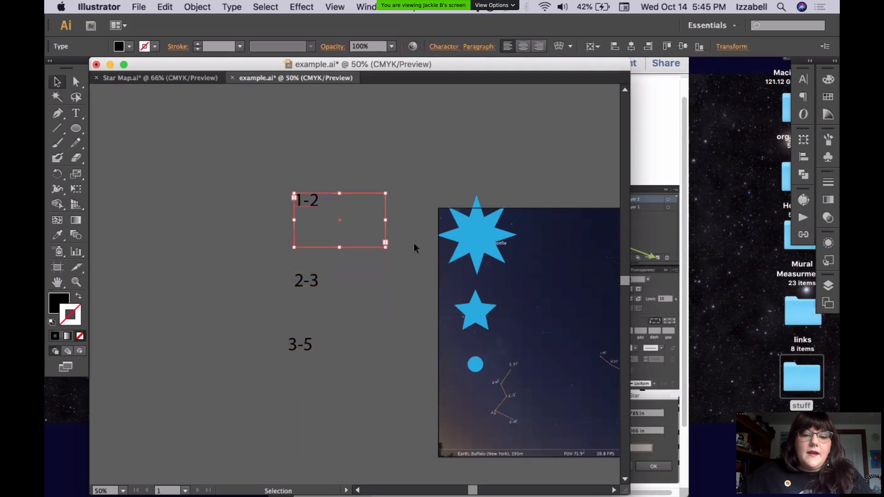
pyautogui.moveTo(385, 243); pyautogui.dragTo(321, 206)
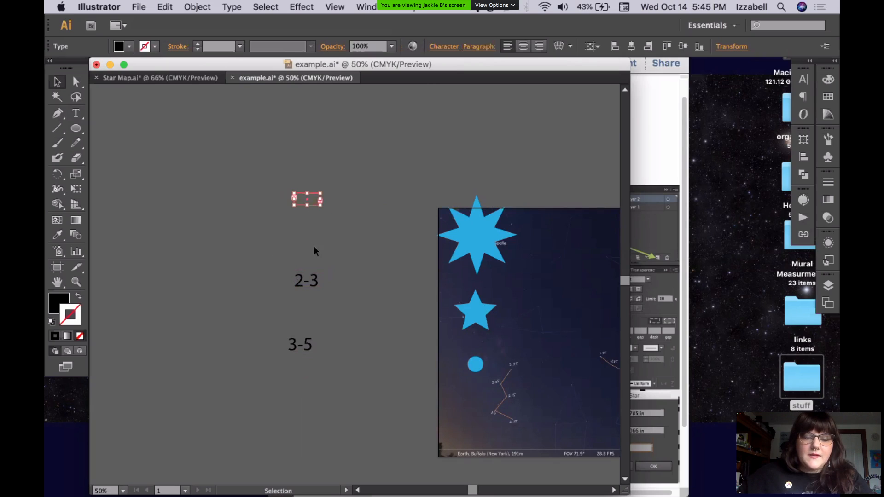
# - Refine the "1-2" label's text box so its frame fits tightly around the text without hiding it
pyautogui.moveTo(320, 207); pyautogui.dragTo(321, 208)
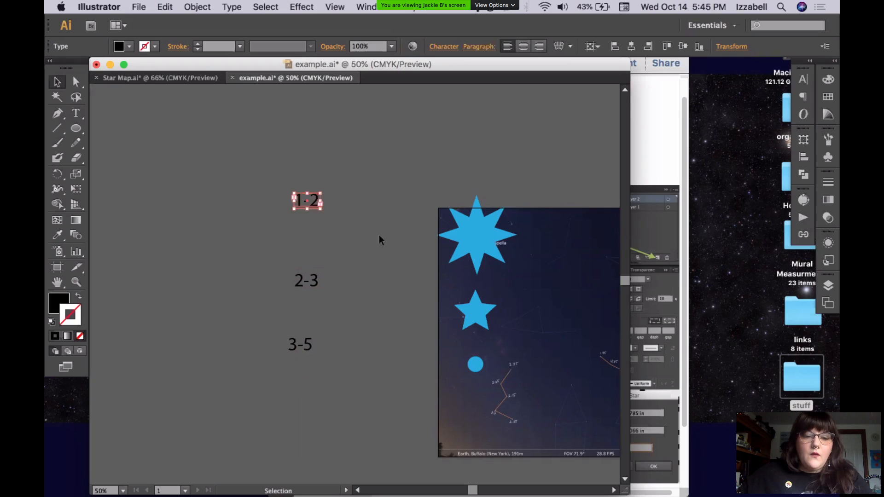
pyautogui.moveTo(258, 166); pyautogui.dragTo(350, 248)
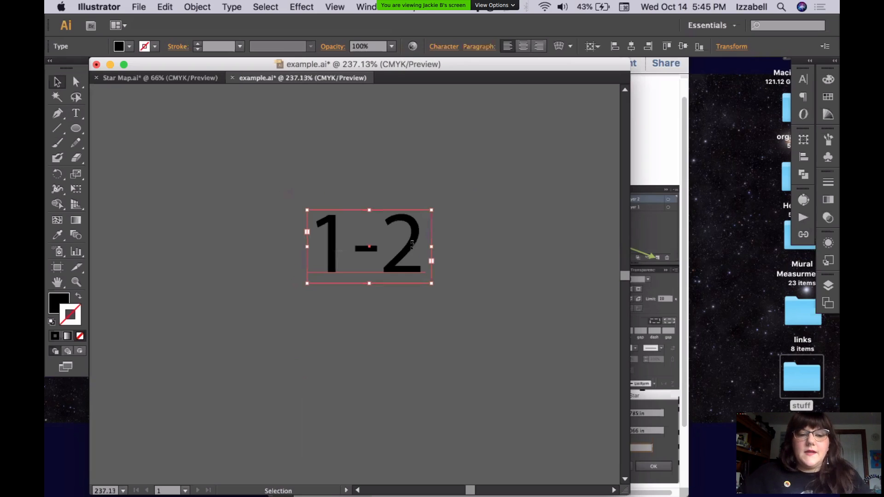
pyautogui.moveTo(430, 283); pyautogui.dragTo(427, 278)
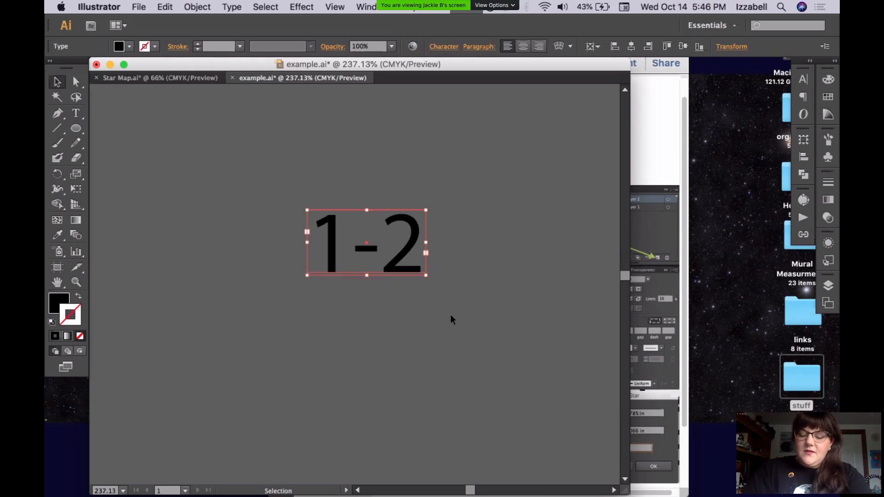
pyautogui.press('a')
pyautogui.press('super+0')
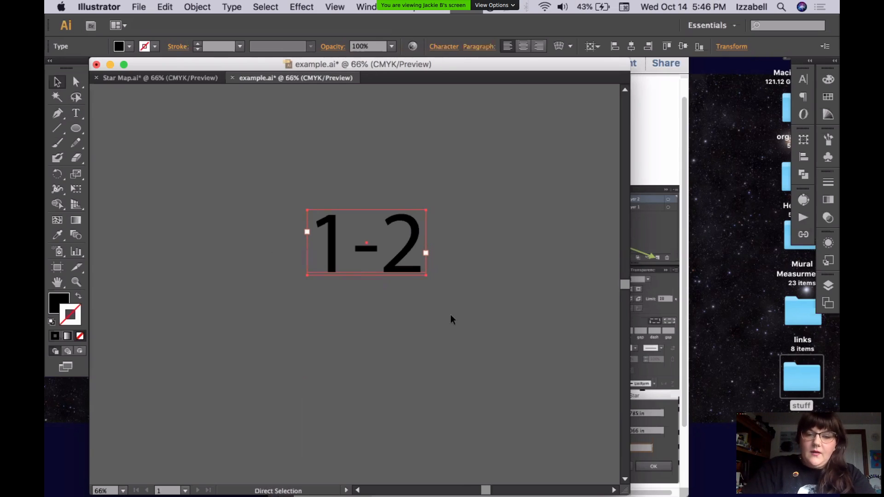
pyautogui.hscroll(-8, 450, 315)
pyautogui.scroll(1, 450, 315)
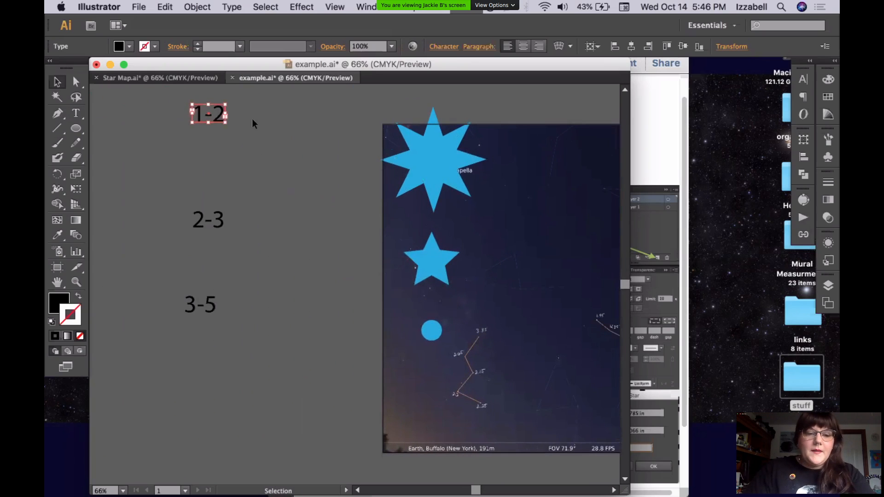
# - Inspect the "1-2" label's frame at high magnification and return to a wider view showing the "2-3" label
pyautogui.press('a')
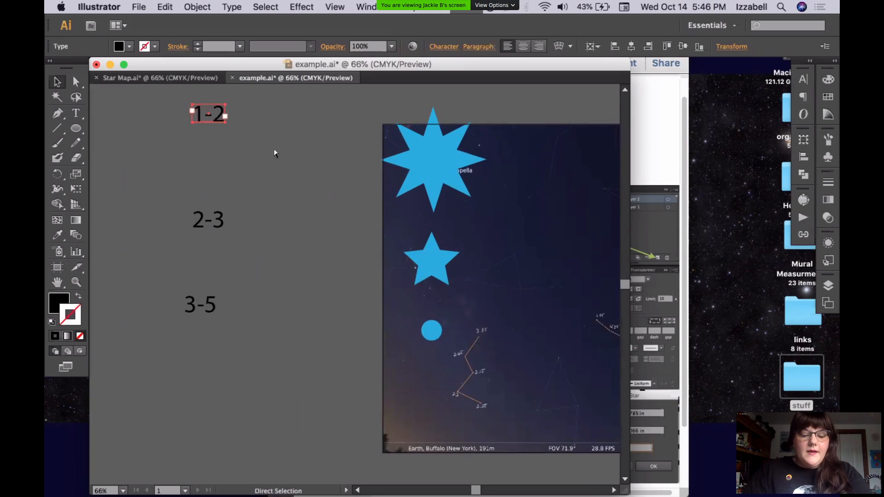
pyautogui.press('z')
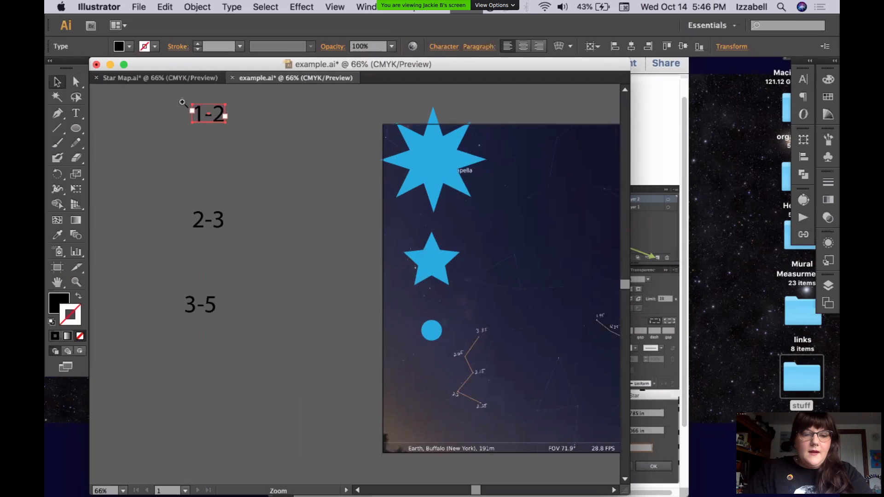
pyautogui.moveTo(180, 97); pyautogui.dragTo(247, 137)
pyautogui.press('space')
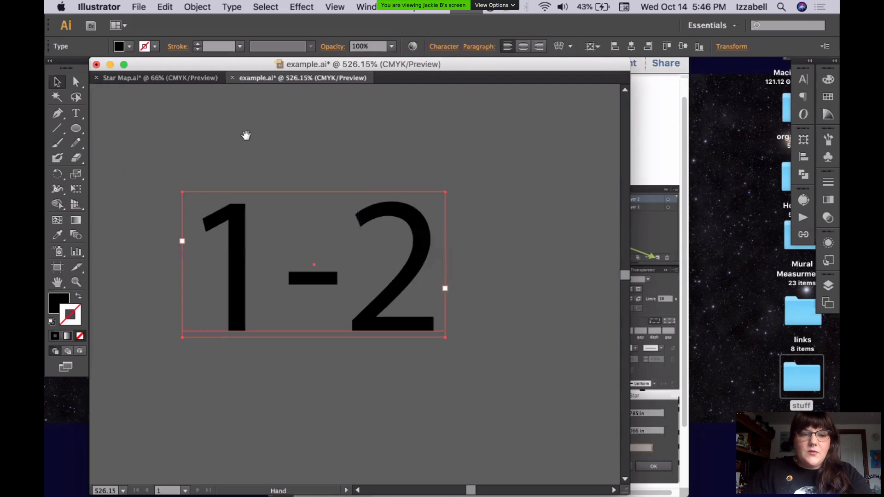
pyautogui.press('super+space')
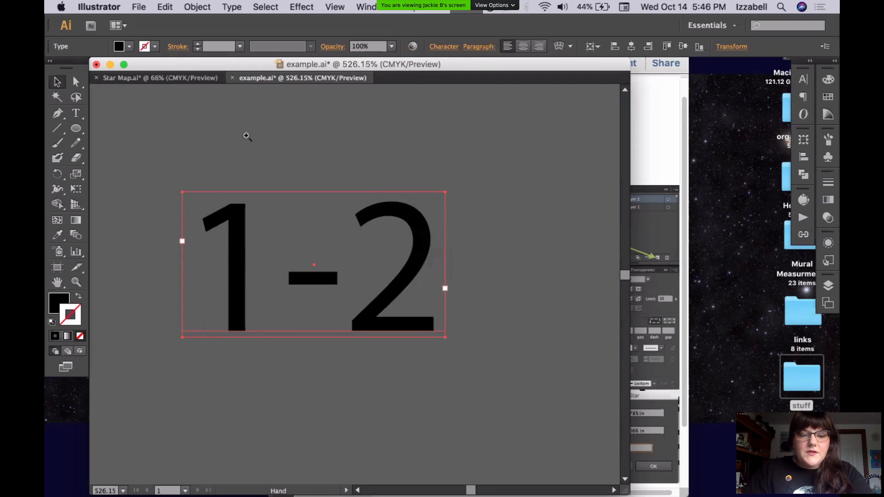
pyautogui.press('super')
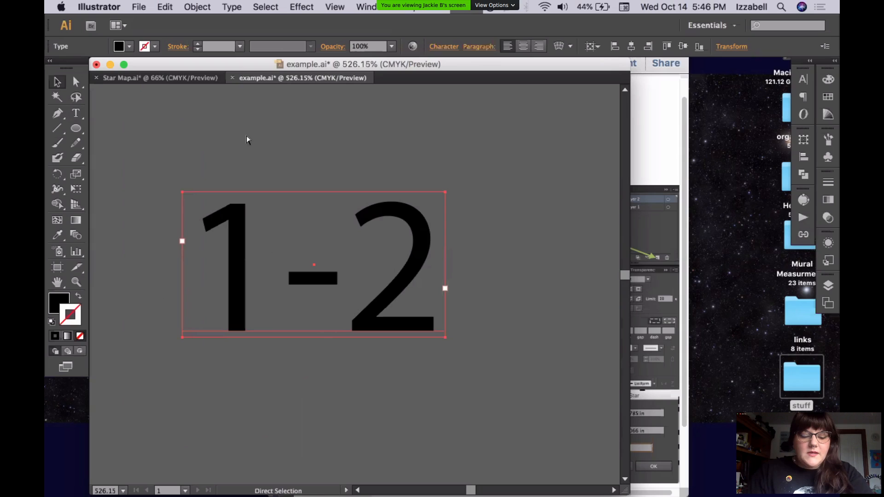
pyautogui.press('alt+super+space')
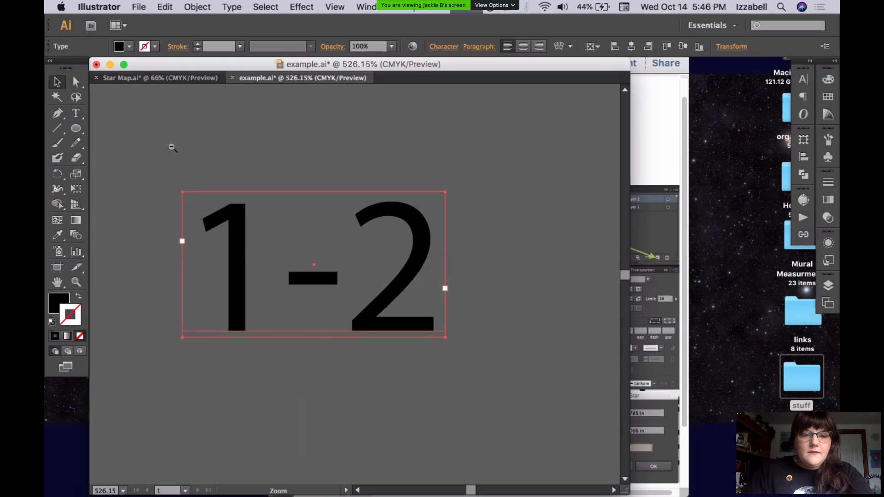
pyautogui.moveTo(171, 146); pyautogui.dragTo(467, 364)
pyautogui.click(468, 364)
pyautogui.click(468, 364)
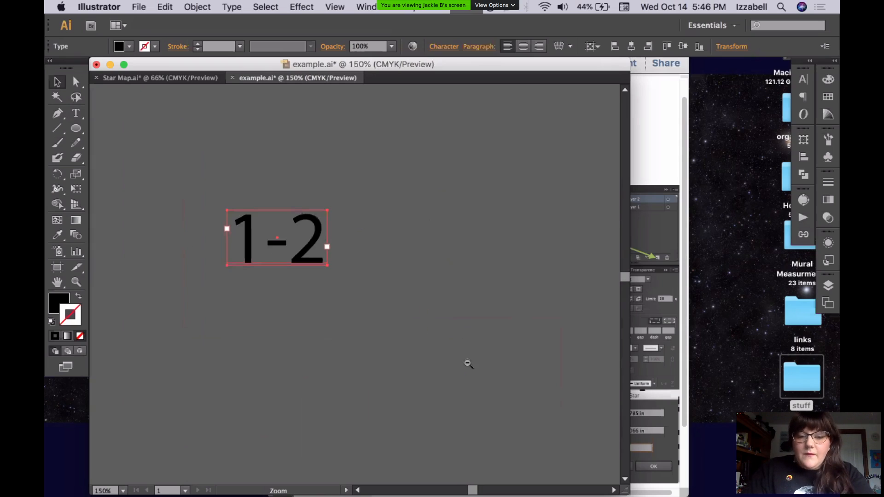
pyautogui.click(468, 364)
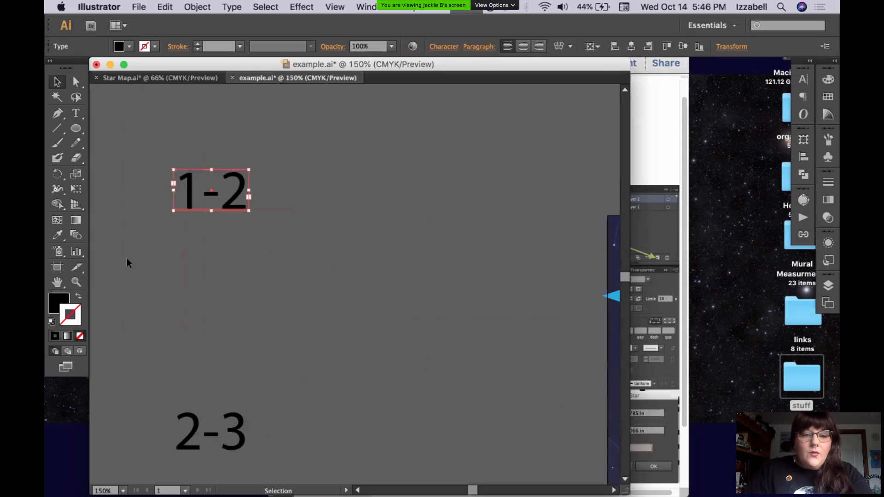
pyautogui.click(77, 283)
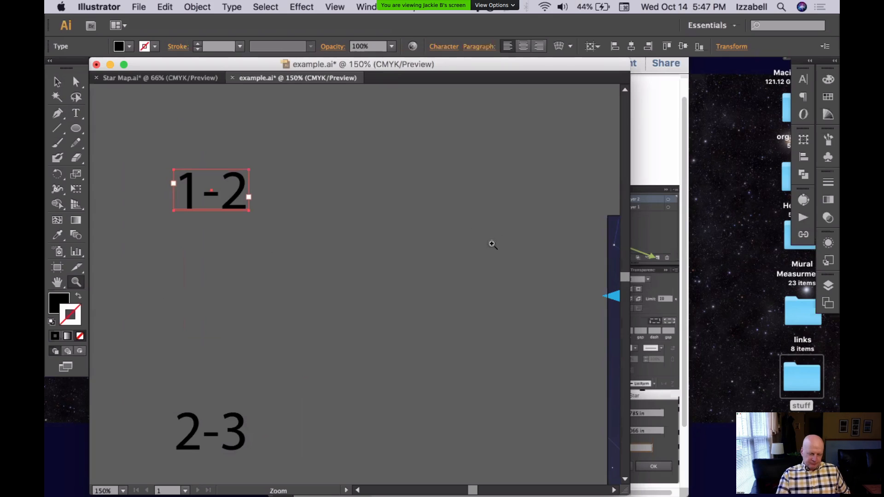
pyautogui.hscroll(10, 492, 244)
pyautogui.hscroll(3, 491, 244)
pyautogui.hscroll(-10, 492, 244)
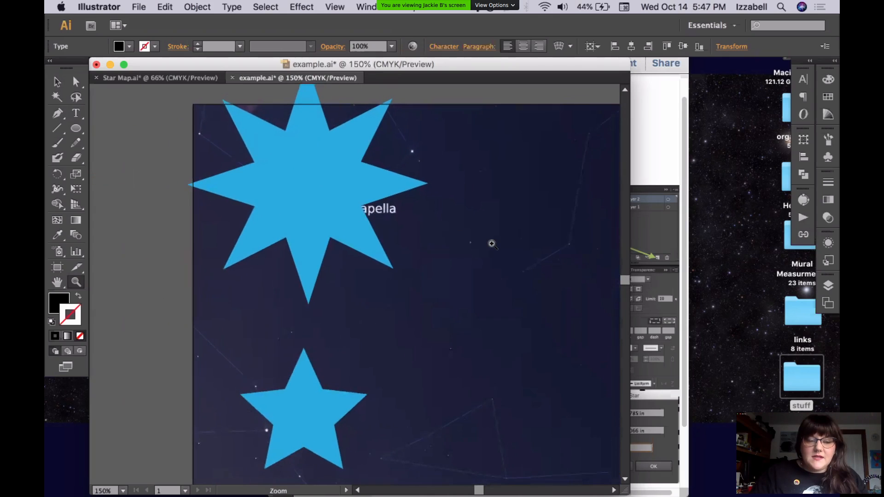
pyautogui.hscroll(-15, 492, 244)
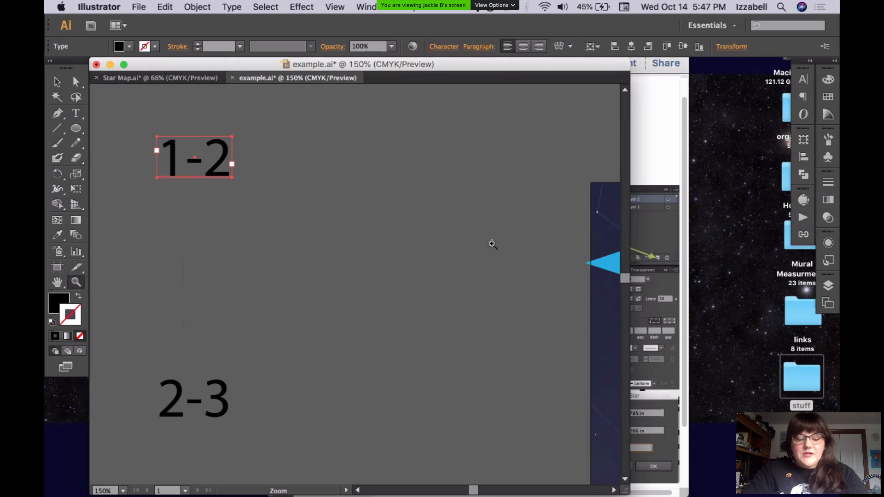
pyautogui.press('v')
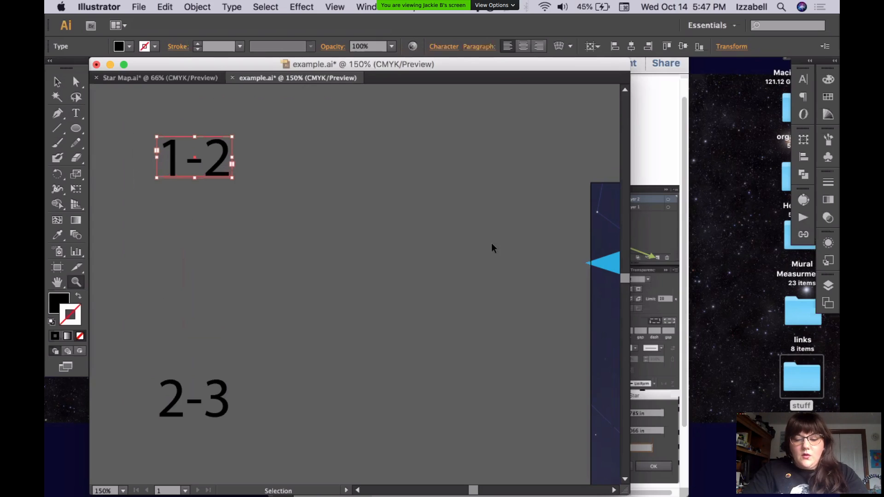
pyautogui.press('super+equal')
pyautogui.press('super+equal')
pyautogui.press('super+equal')
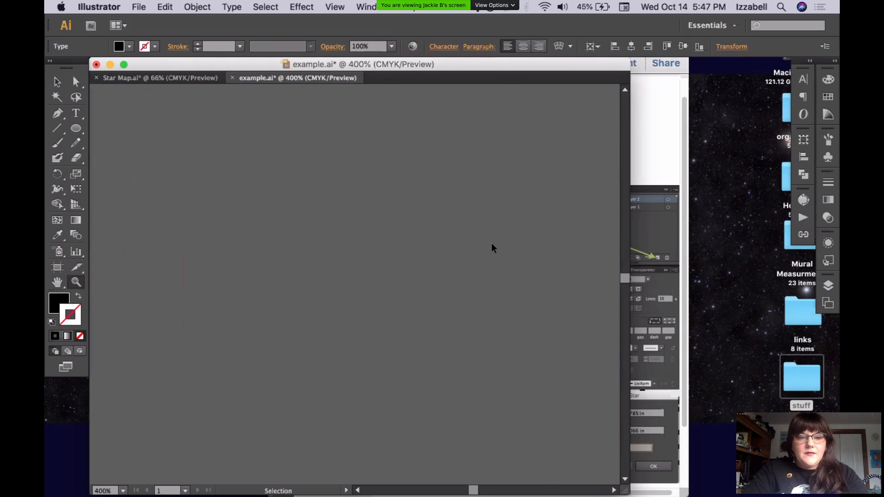
pyautogui.press('super+minus')
pyautogui.press('super+minus')
pyautogui.press('super+minus')
pyautogui.press('super+minus')
pyautogui.press('super+minus')
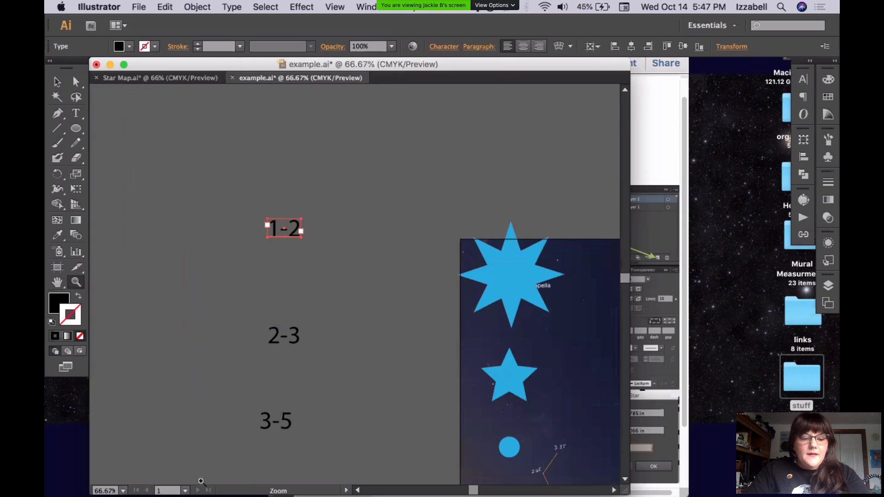
# - Fit the artboard on screen and look over the star map, the legend symbols and the magnitude labels beside it
pyautogui.click(123, 491)
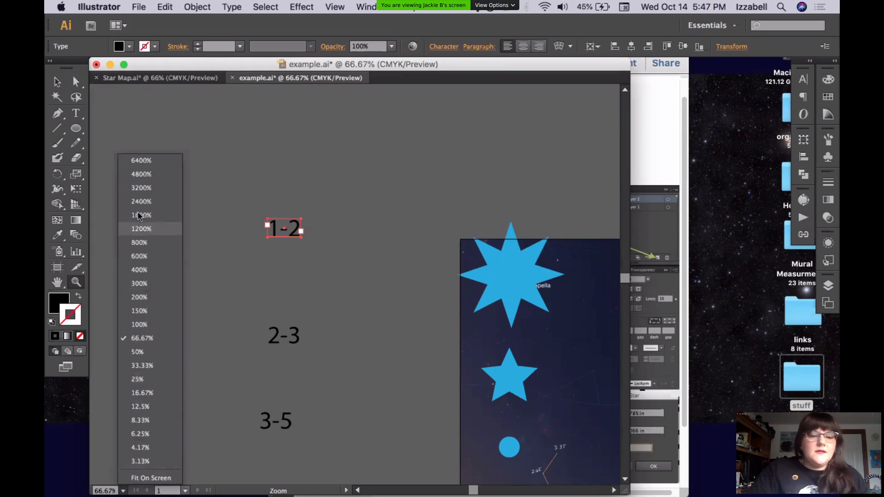
pyautogui.click(163, 479)
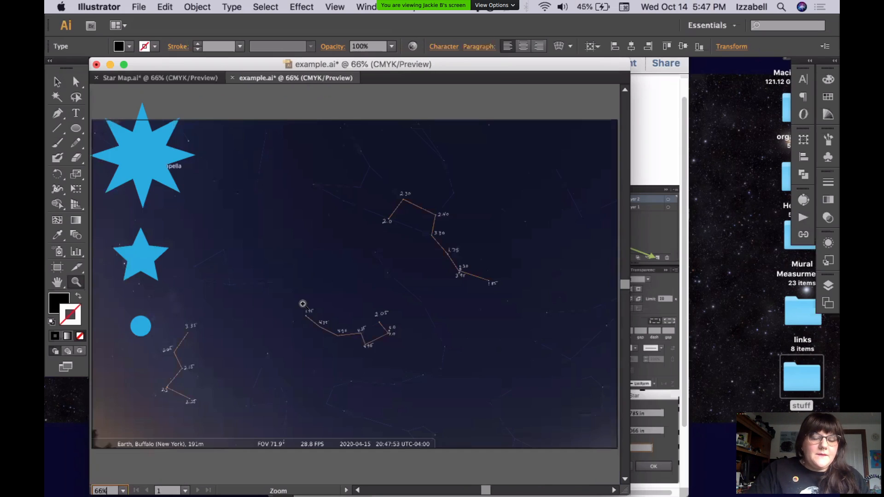
pyautogui.hscroll(-10, 303, 304)
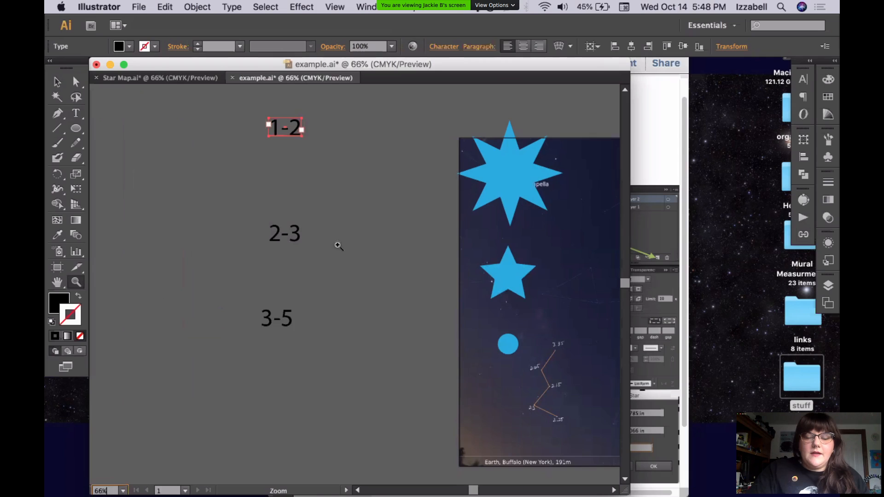
pyautogui.hscroll(10, 339, 244)
pyautogui.scroll(-2, 339, 244)
pyautogui.hscroll(10, 339, 245)
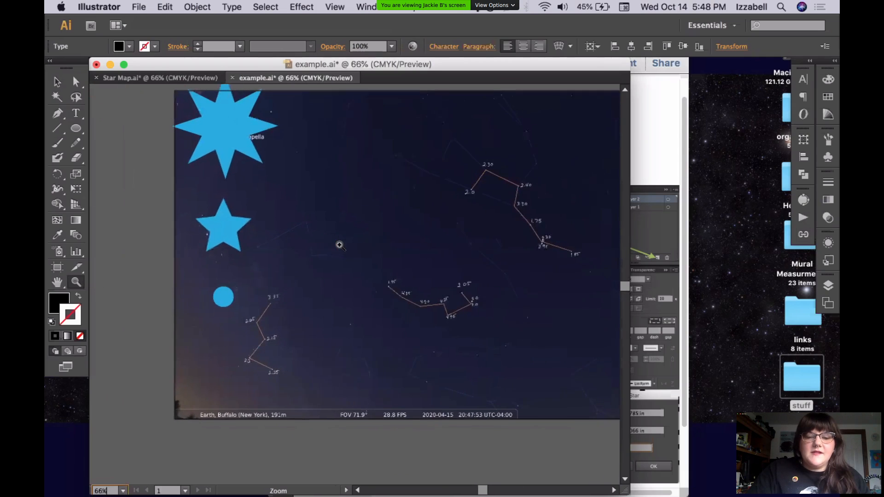
pyautogui.hscroll(-13, 339, 244)
pyautogui.scroll(4, 340, 244)
pyautogui.hscroll(-4, 339, 245)
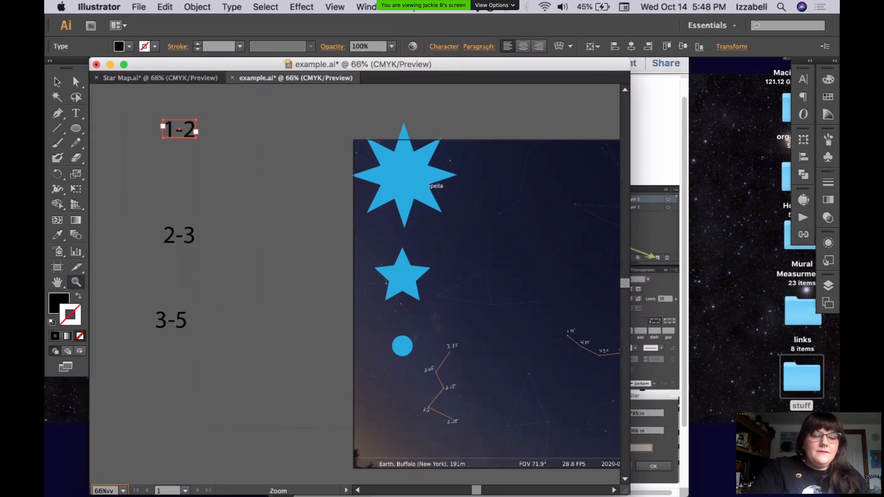
pyautogui.press('Return')
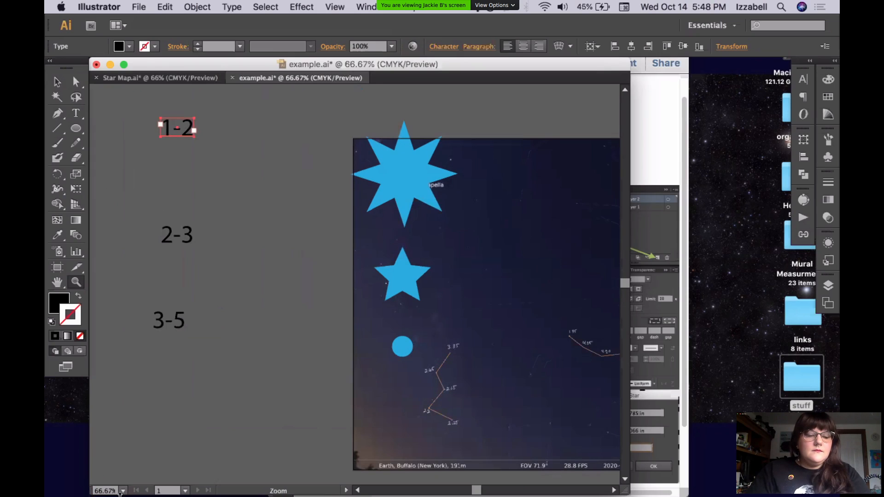
# - Shrink the "2-3" label's text box so its frame fits closely around the text, and deselect it
pyautogui.click(58, 82)
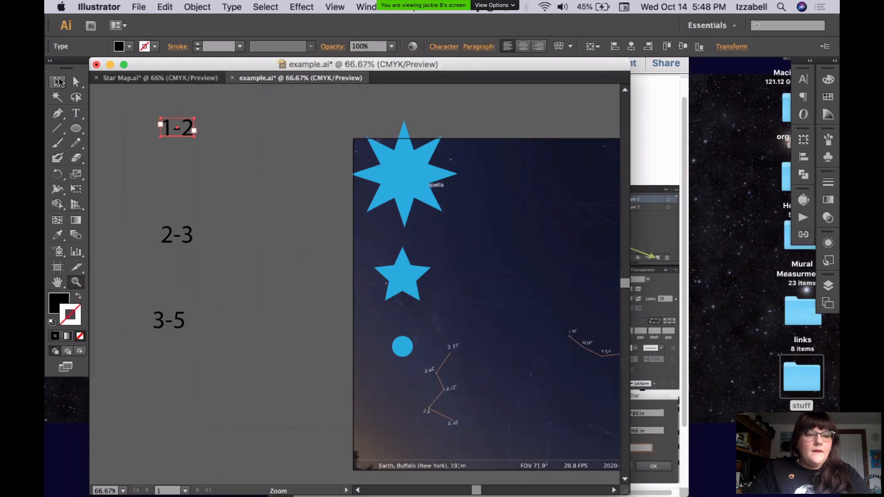
pyautogui.click(292, 190)
pyautogui.scroll(-4, 214, 358)
pyautogui.scroll(7, 213, 358)
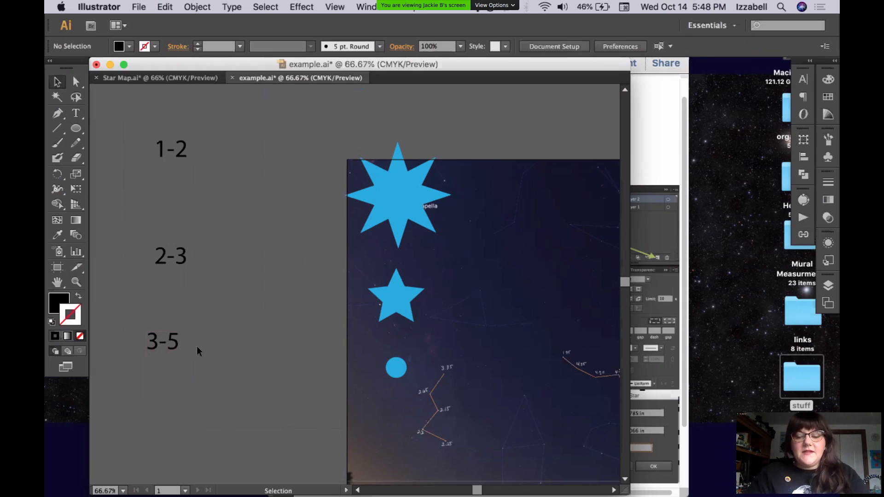
pyautogui.click(55, 83)
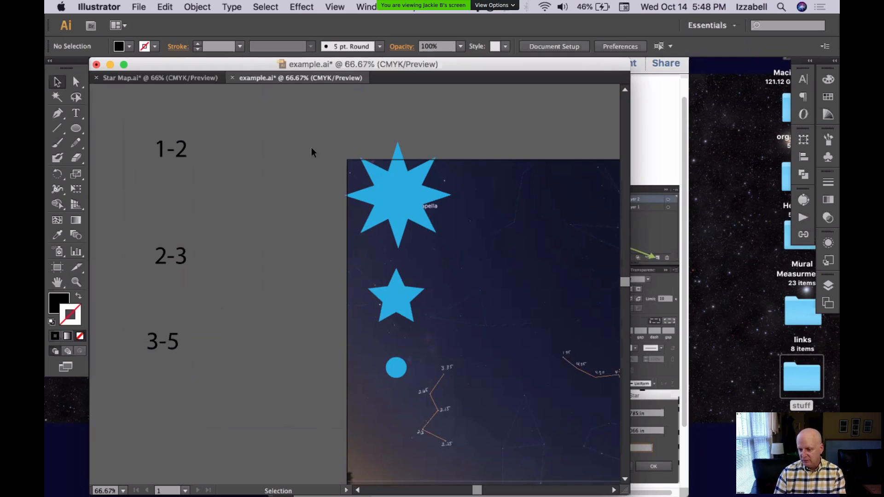
pyautogui.click(174, 259)
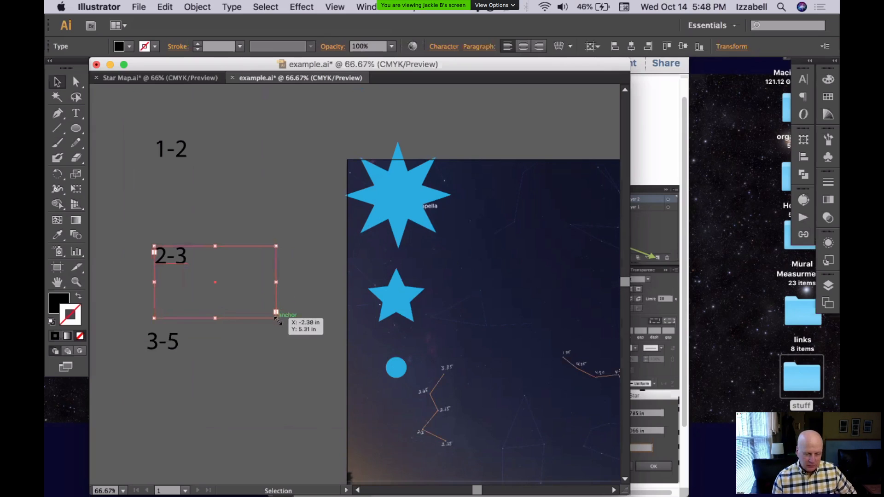
pyautogui.moveTo(279, 322); pyautogui.dragTo(190, 266)
pyautogui.click(185, 152)
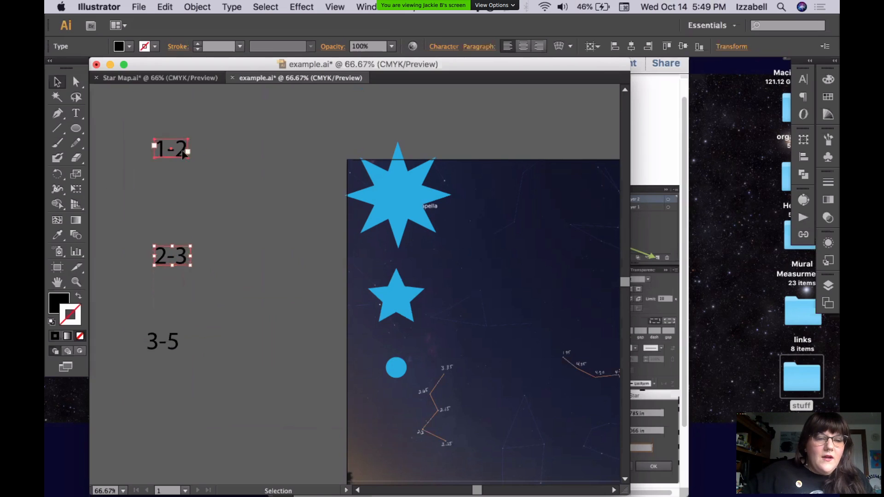
pyautogui.click(231, 255)
# - Shrink the "3-5" label's text box so its frame fits tightly around the text in both width and height
pyautogui.click(167, 346)
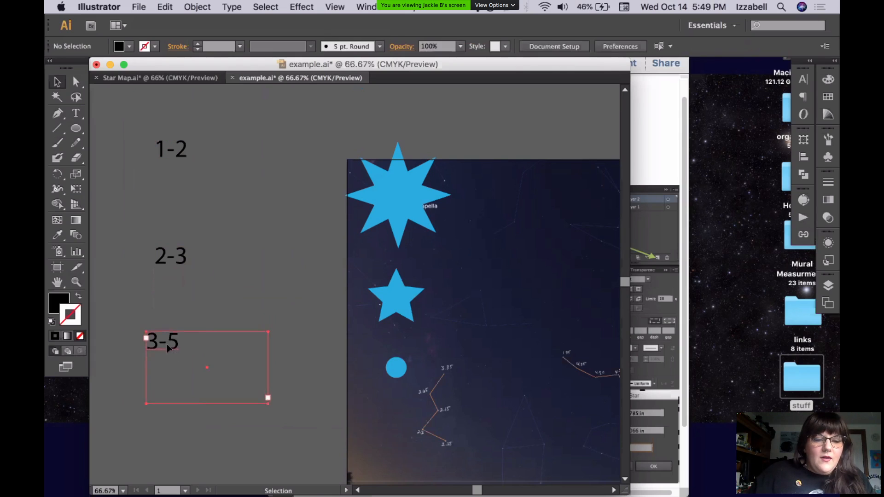
pyautogui.moveTo(268, 404); pyautogui.dragTo(182, 353)
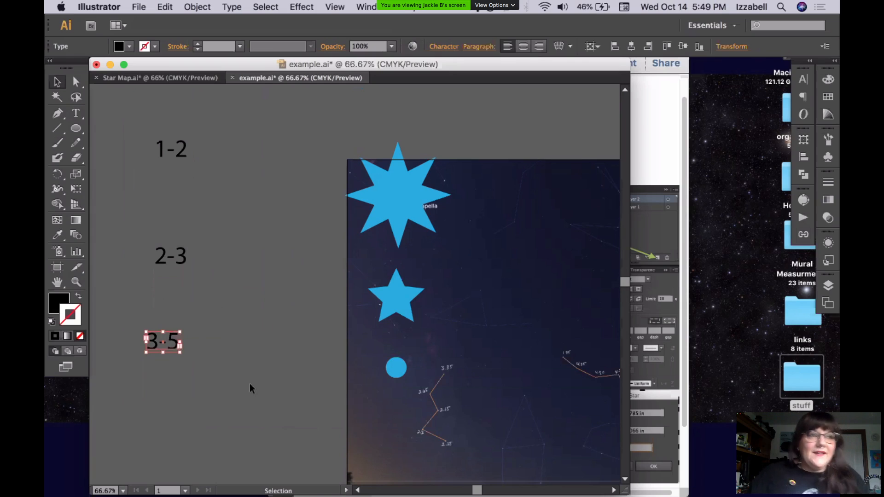
pyautogui.moveTo(132, 316); pyautogui.dragTo(199, 369)
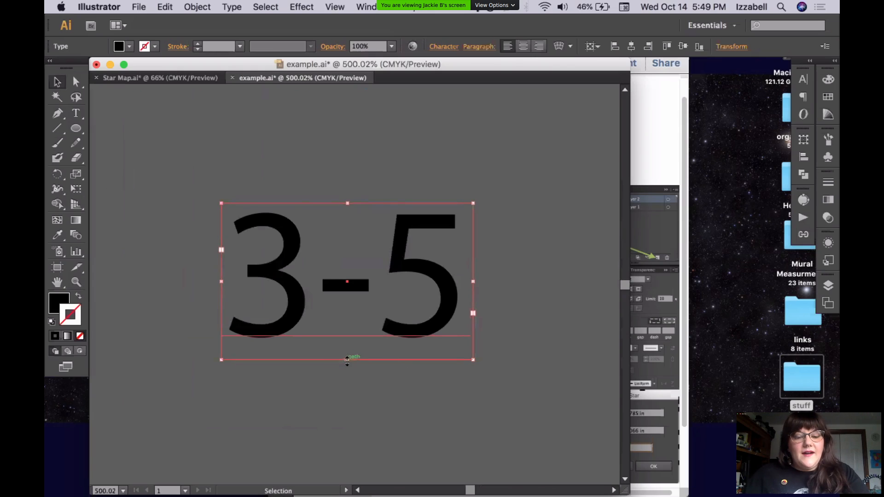
pyautogui.moveTo(347, 359); pyautogui.dragTo(346, 340)
pyautogui.moveTo(474, 272); pyautogui.dragTo(470, 270)
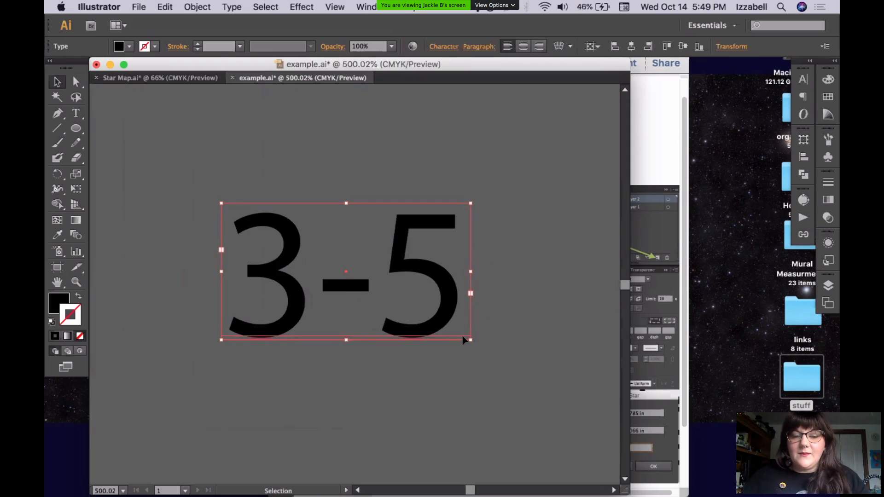
pyautogui.press('a')
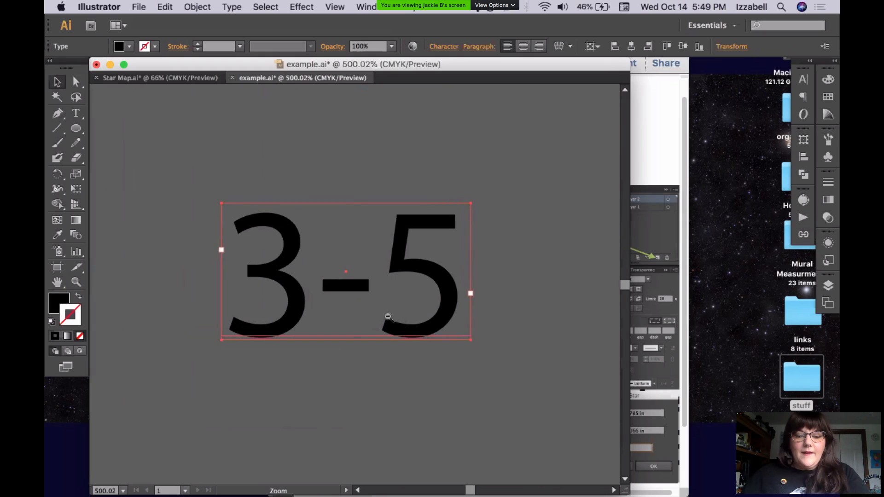
# - Move the "1-2" label down and the "3-5" label up so they sit close above and below the "2-3" label
pyautogui.press('super+minus')
pyautogui.press('super+minus')
pyautogui.press('super+minus')
pyautogui.press('super+minus')
pyautogui.press('super+minus')
pyautogui.press('super+minus')
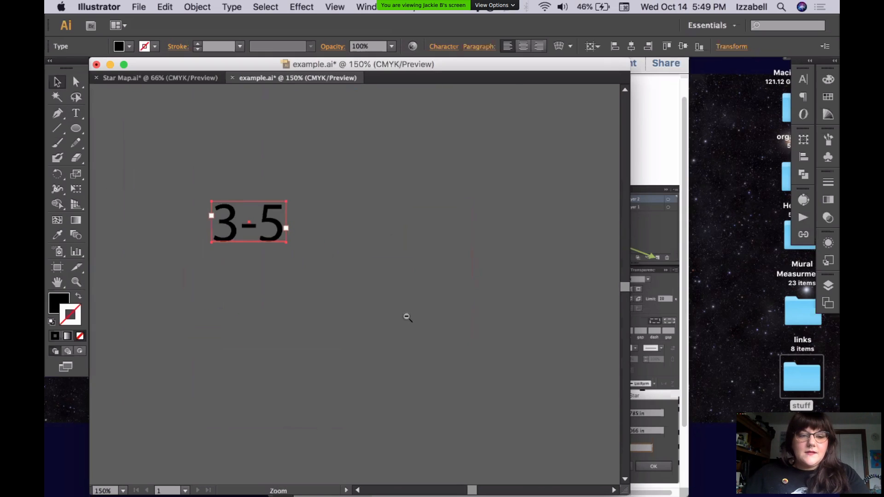
pyautogui.scroll(6, 351, 244)
pyautogui.click(292, 267)
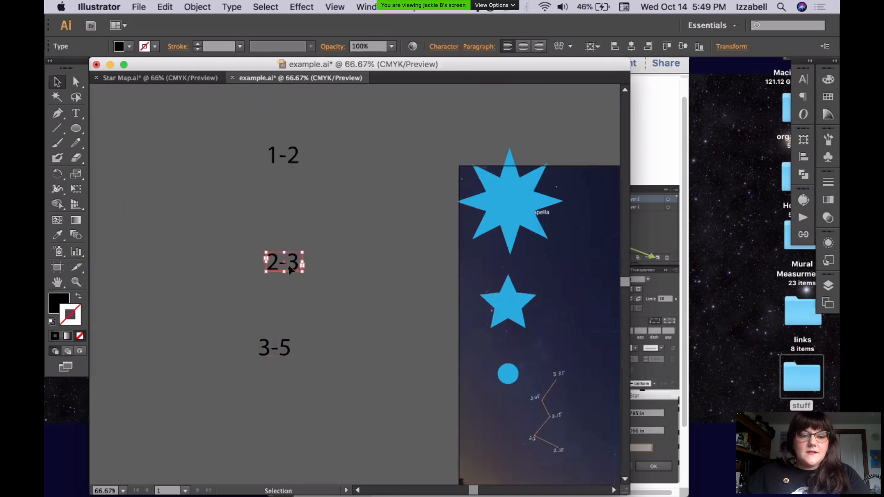
pyautogui.click(295, 158)
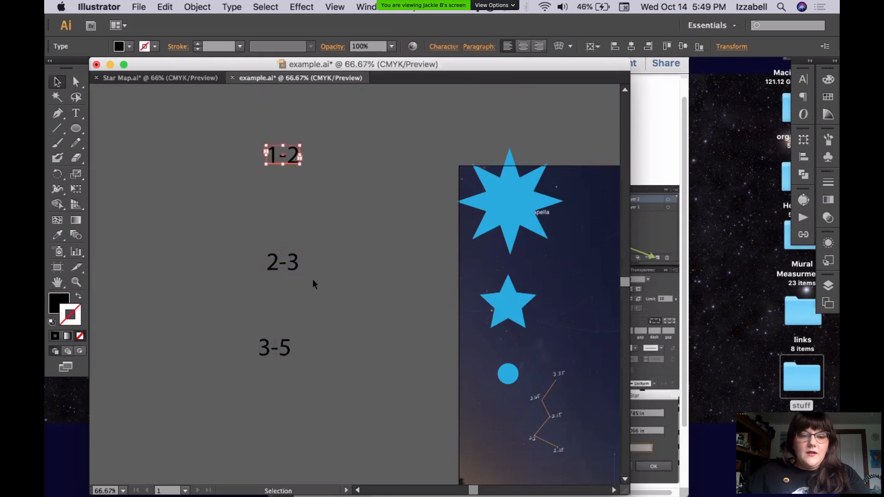
pyautogui.moveTo(283, 156); pyautogui.dragTo(279, 225)
pyautogui.moveTo(283, 351); pyautogui.dragTo(287, 288)
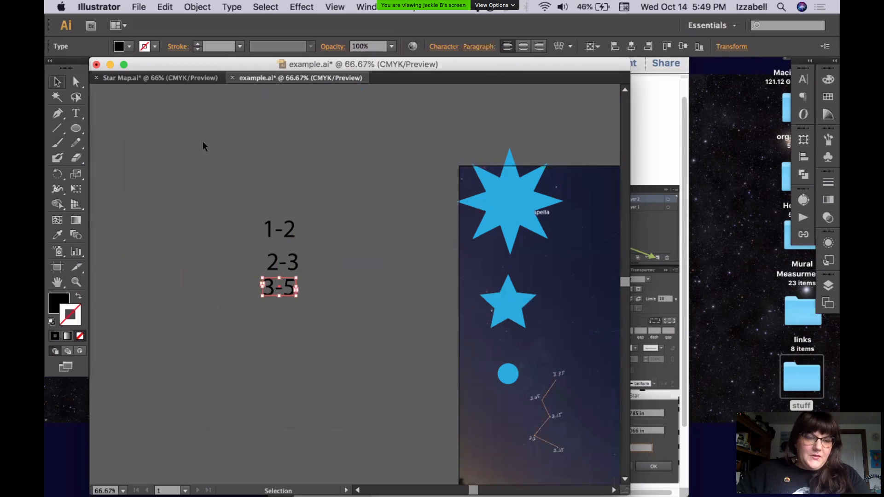
# - Select all three magnitude labels and scale them up together with Free Transform to about 165 pt text, and deselect them
pyautogui.press('super+a')
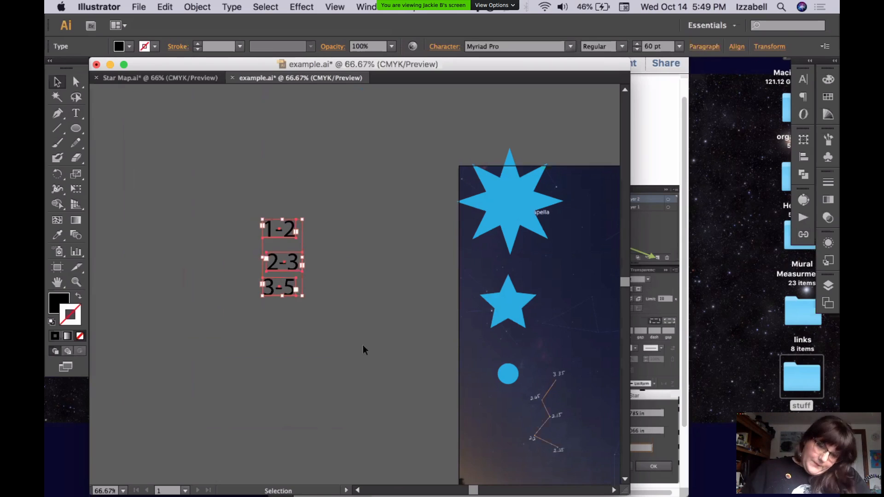
pyautogui.click(79, 193)
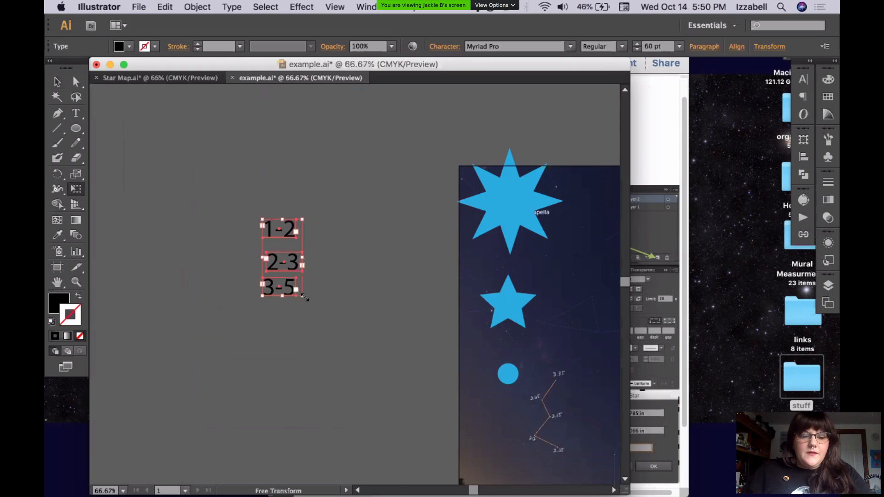
pyautogui.moveTo(304, 300); pyautogui.dragTo(403, 412)
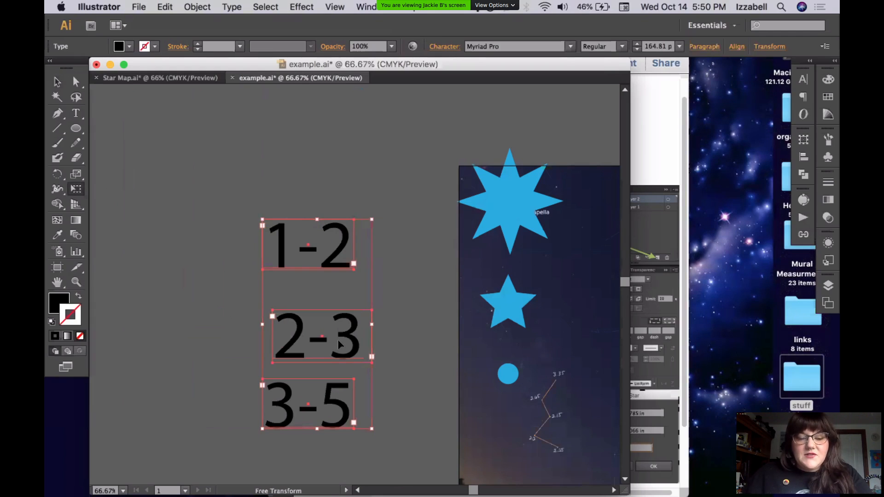
pyautogui.press('v')
pyautogui.click(217, 315)
pyautogui.press('e')
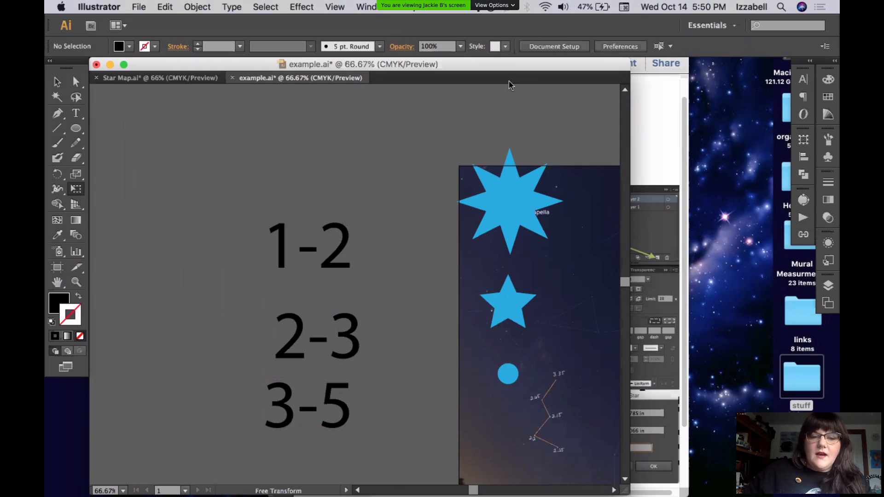
# - Select the "1-2", "2-3" and "3-5" labels together and change their font family to Futura
pyautogui.press('v')
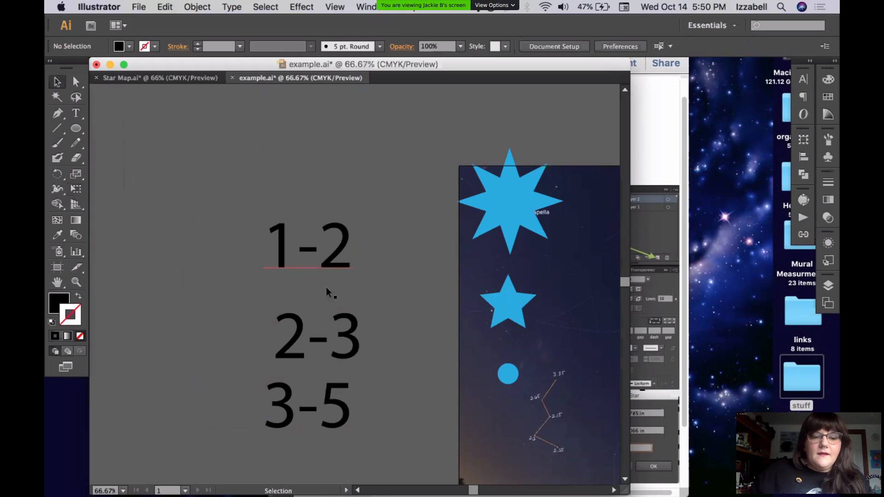
pyautogui.click(324, 263)
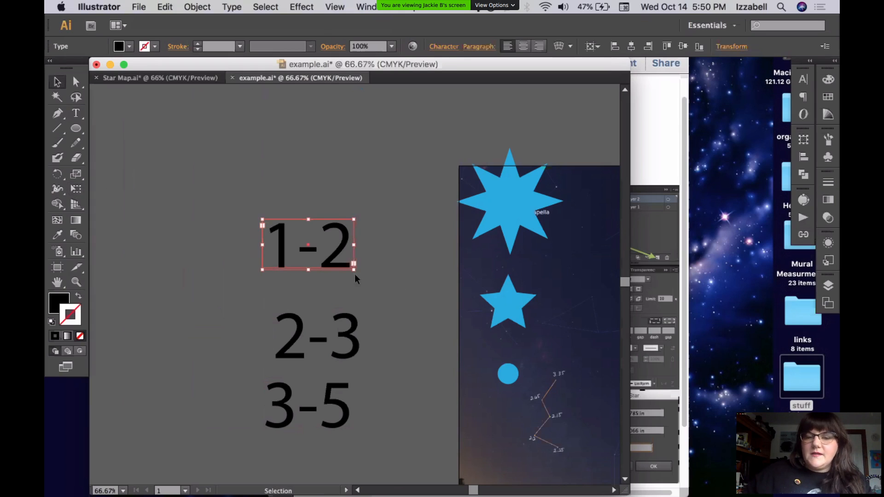
pyautogui.keyDown('shift'); pyautogui.click(320, 340); pyautogui.keyUp('shift')
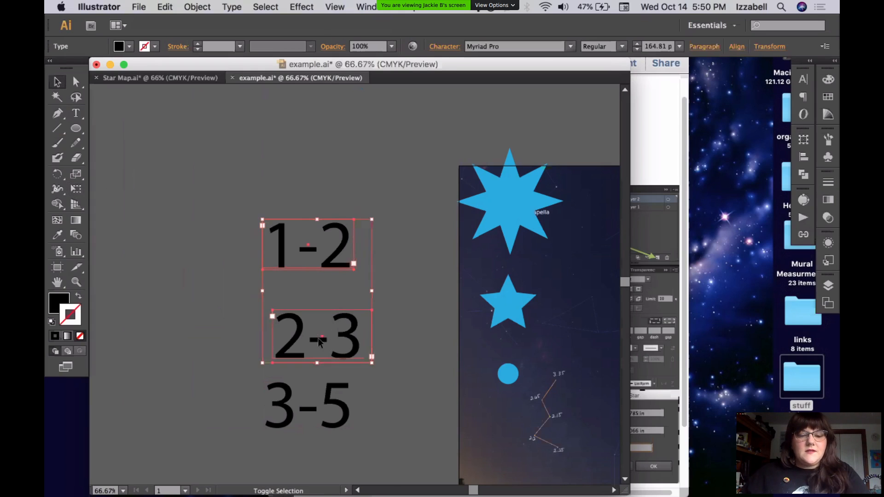
pyautogui.keyDown('shift'); pyautogui.click(300, 401); pyautogui.keyUp('shift')
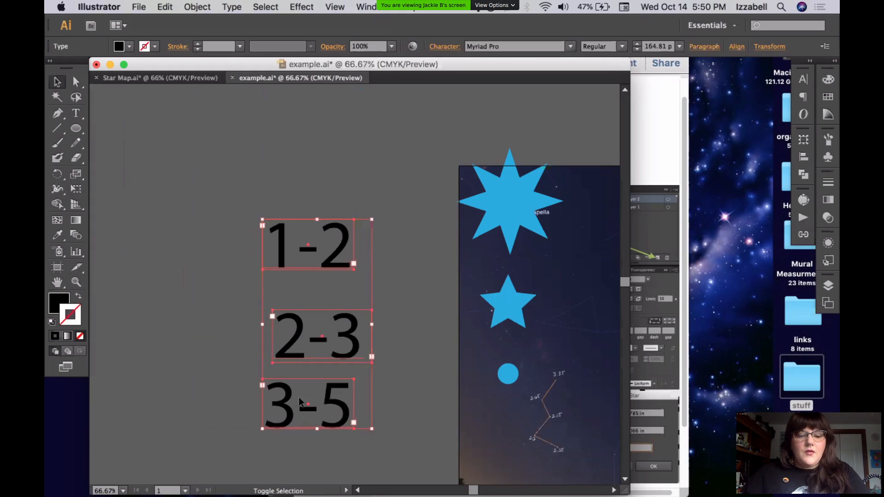
pyautogui.click(802, 82)
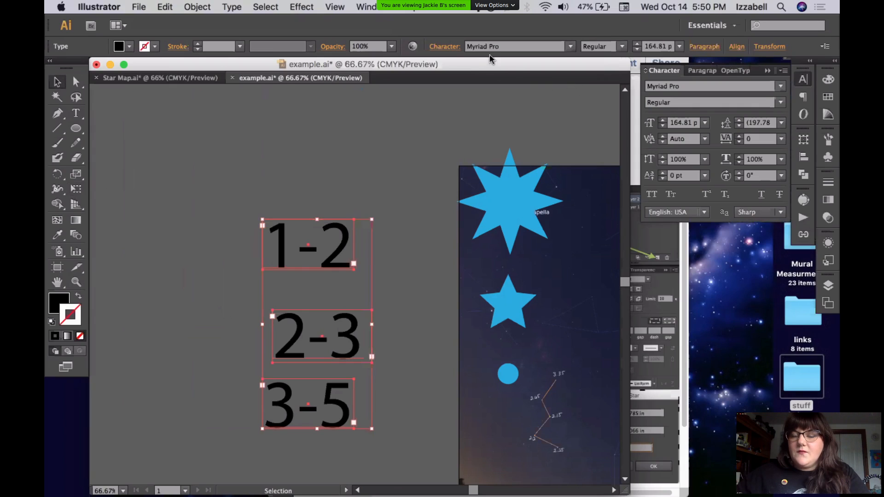
pyautogui.click(707, 87)
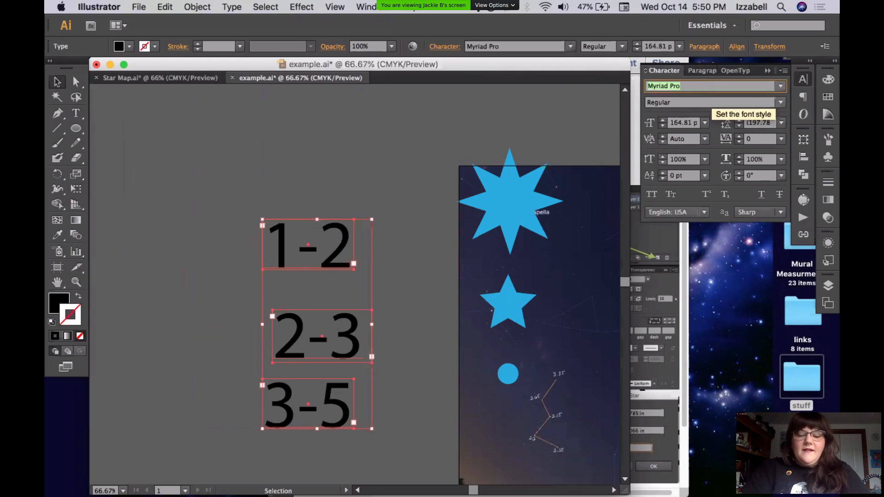
pyautogui.write('Futura')
pyautogui.press('Return')
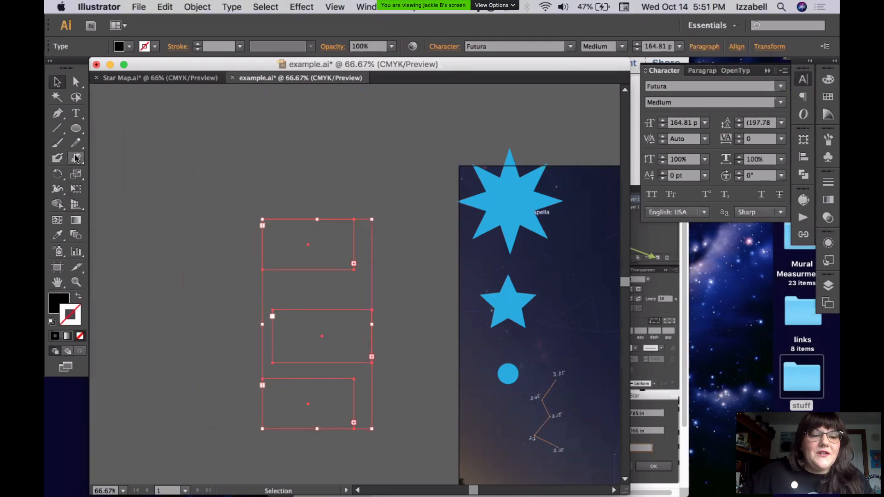
pyautogui.click(76, 112)
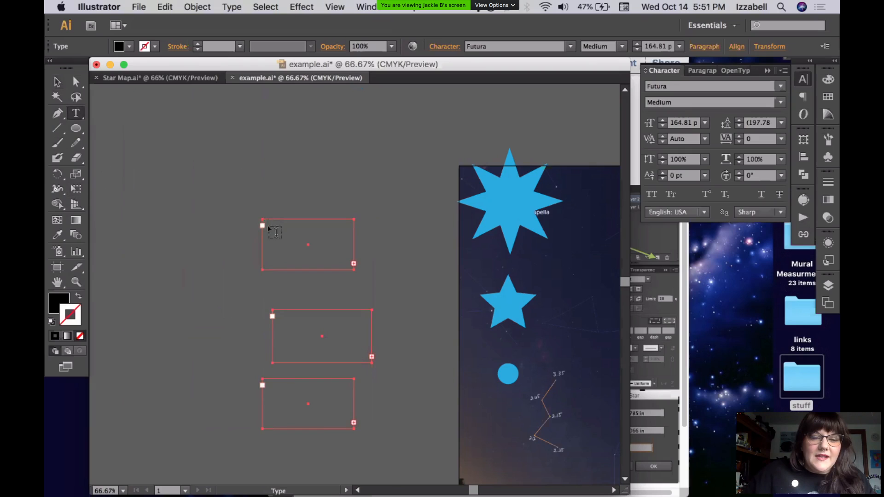
pyautogui.click(276, 236)
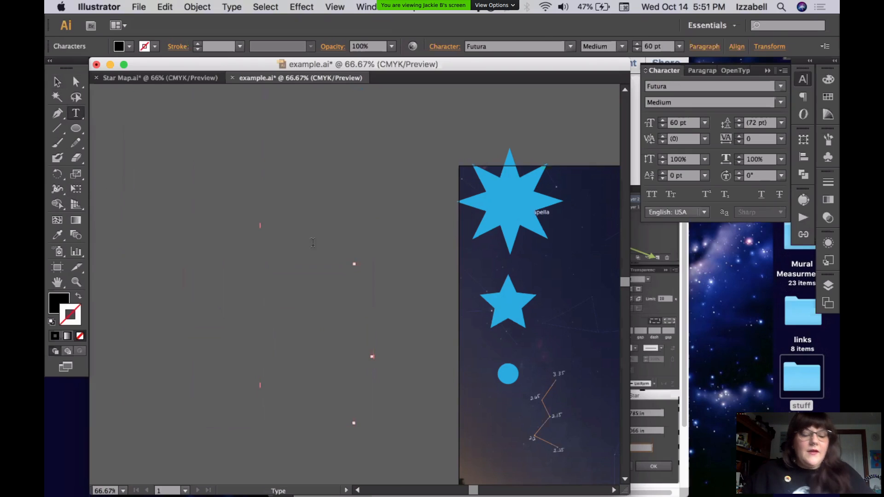
pyautogui.press('Escape')
pyautogui.click(312, 241)
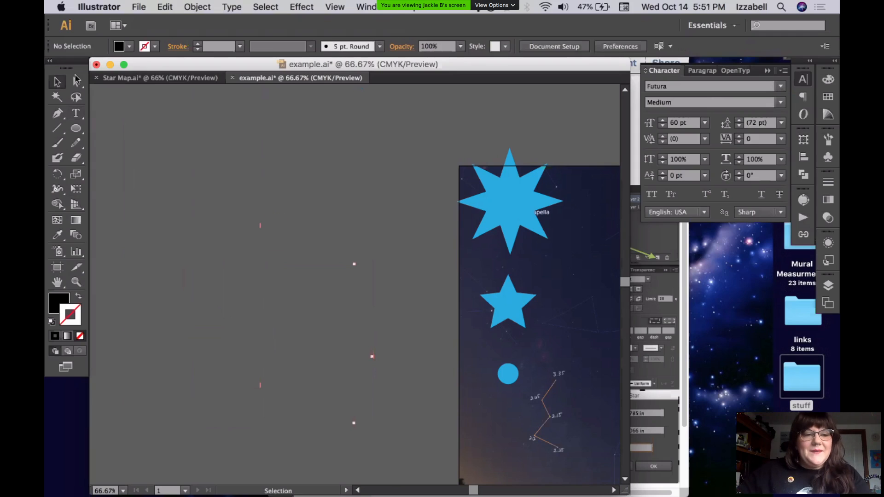
# - Enlarge the "1-2" label's text box until its Futura text fits inside the frame
pyautogui.click(352, 267)
pyautogui.moveTo(354, 267); pyautogui.dragTo(365, 285)
pyautogui.moveTo(362, 285); pyautogui.dragTo(364, 285)
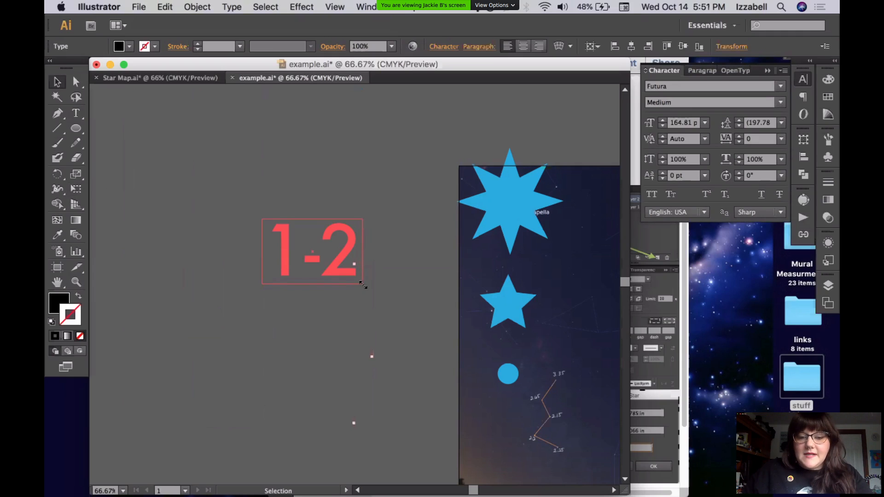
pyautogui.moveTo(362, 284); pyautogui.dragTo(363, 284)
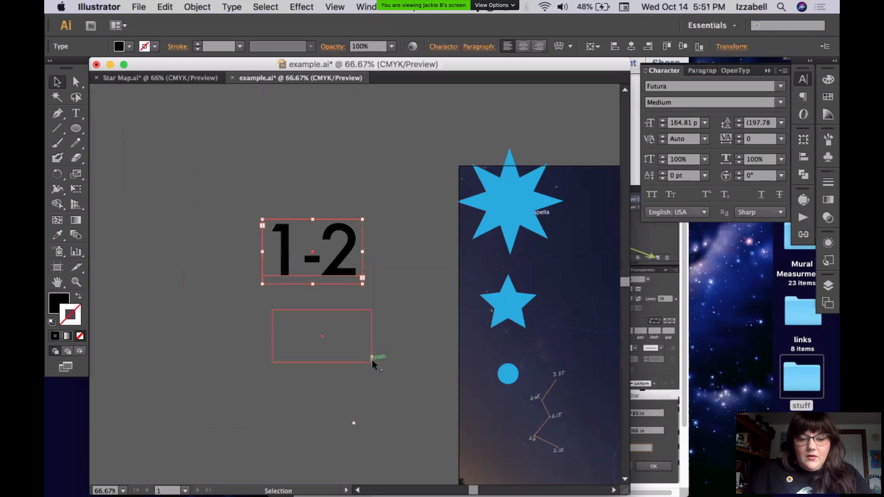
# - Enlarge the text boxes of the "2-3" and "3-5" labels until their Futura text fits inside
pyautogui.click(371, 362)
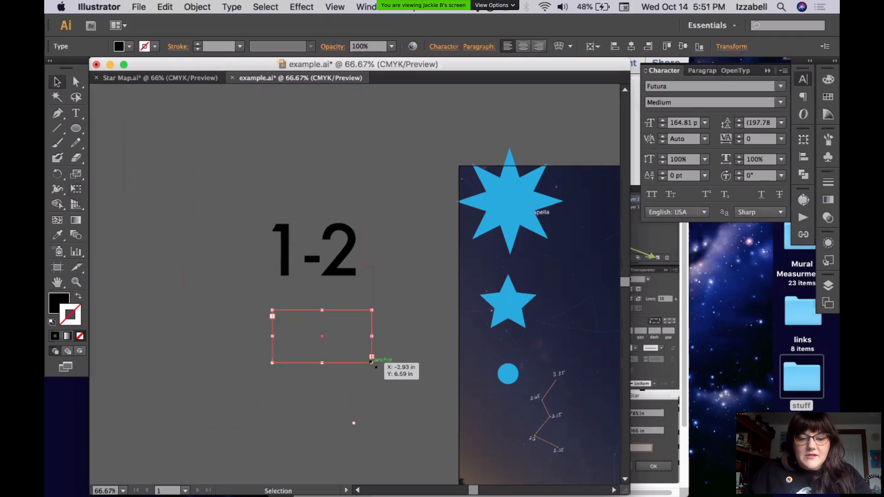
pyautogui.moveTo(371, 362); pyautogui.dragTo(374, 375)
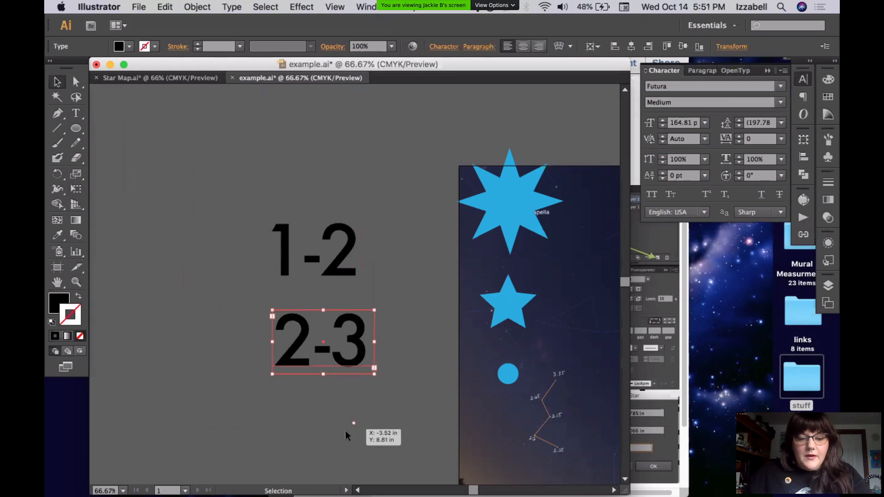
pyautogui.click(352, 425)
pyautogui.moveTo(354, 429); pyautogui.dragTo(366, 444)
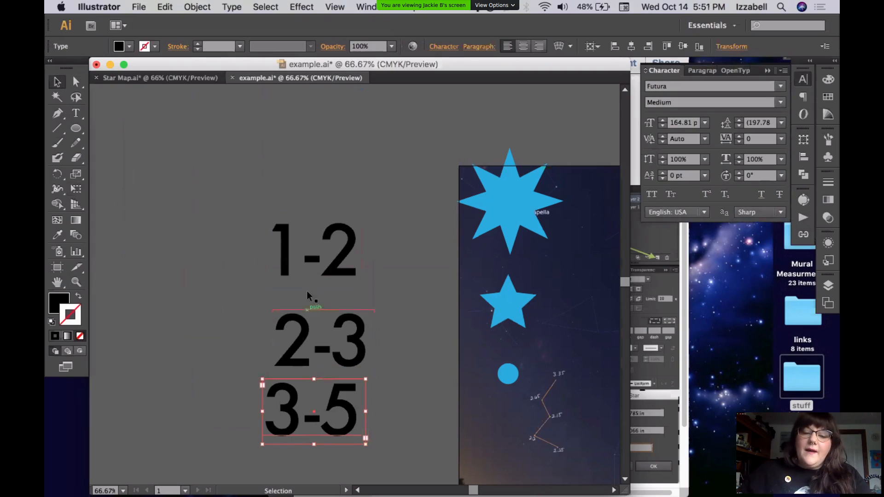
# - Line the "2-3" label up with the "3-5" label and lower the "1-2" label to even out the stack's spacing
pyautogui.click(220, 339)
pyautogui.moveTo(299, 338); pyautogui.dragTo(289, 338)
pyautogui.moveTo(349, 261); pyautogui.dragTo(342, 274)
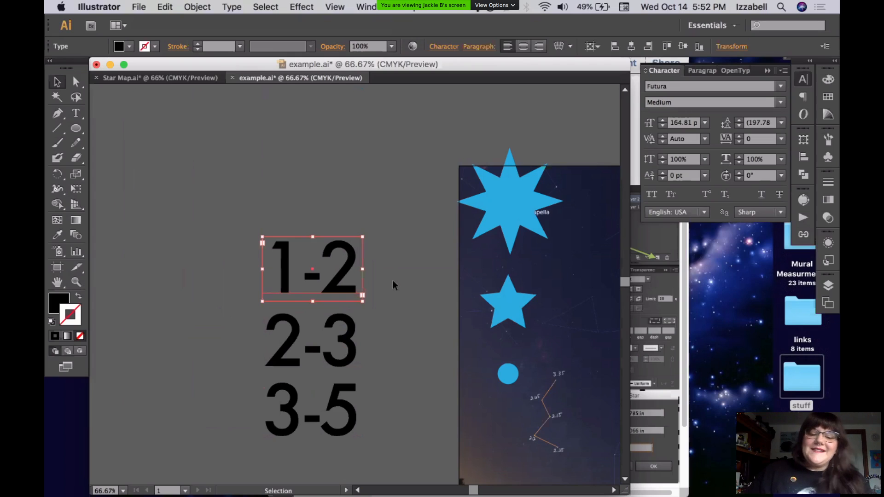
pyautogui.scroll(-5, 386, 350)
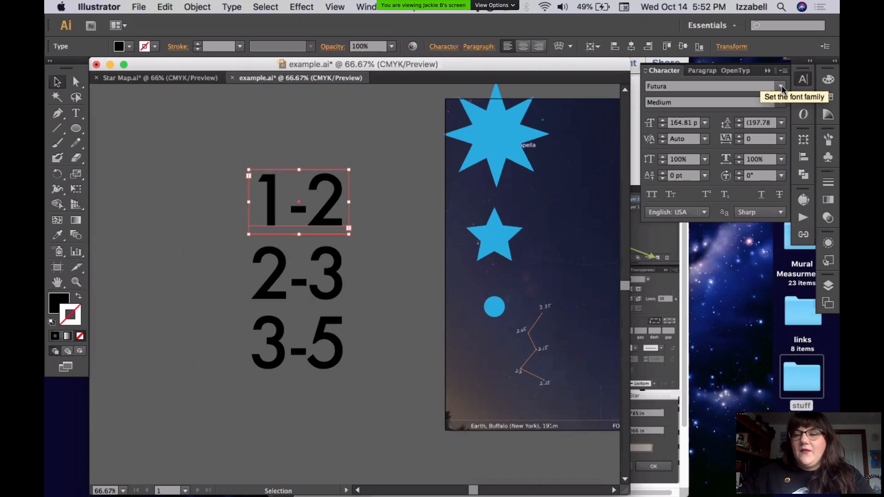
pyautogui.click(781, 88)
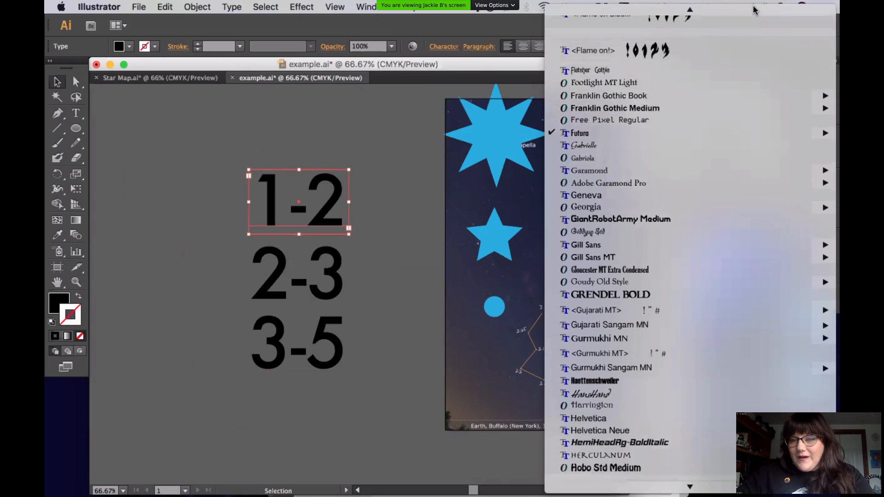
pyautogui.click(423, 132)
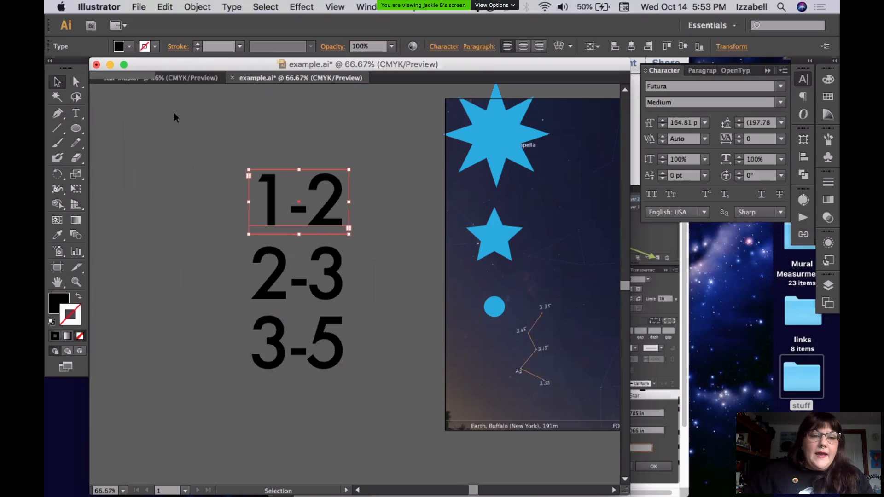
# - Nudge the "1-2" and "2-3" labels horizontally to centre them over the "3-5" label, and deselect them
pyautogui.click(58, 82)
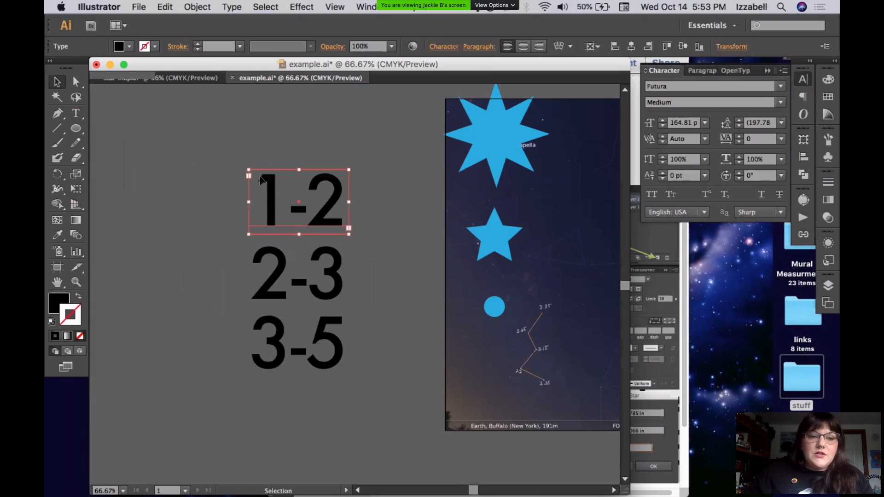
pyautogui.moveTo(273, 194); pyautogui.dragTo(271, 204)
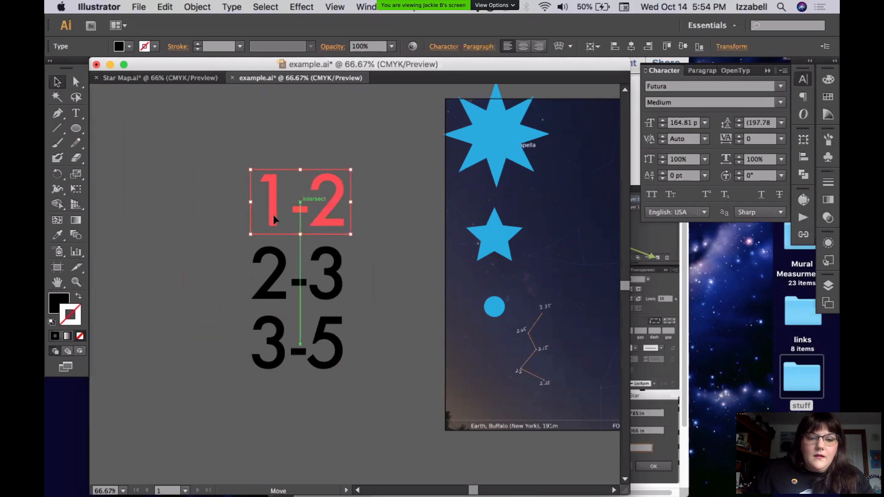
pyautogui.click(268, 259)
pyautogui.moveTo(269, 263); pyautogui.dragTo(275, 258)
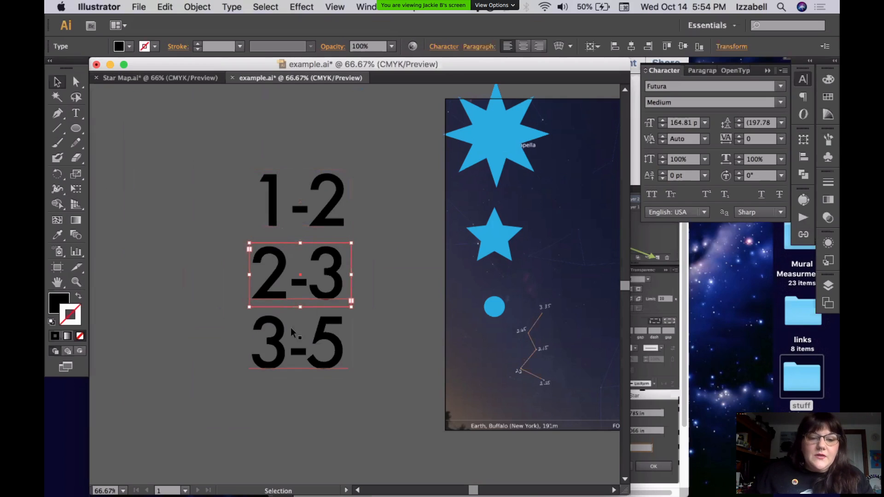
pyautogui.click(199, 297)
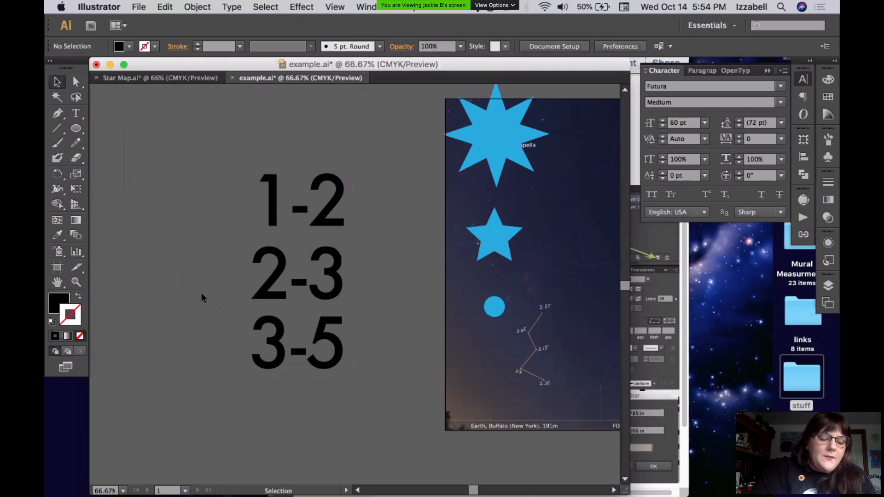
# - Show the rulers and place a vertical guide through the centre of the three stacked magnitude labels
pyautogui.press('super+r')
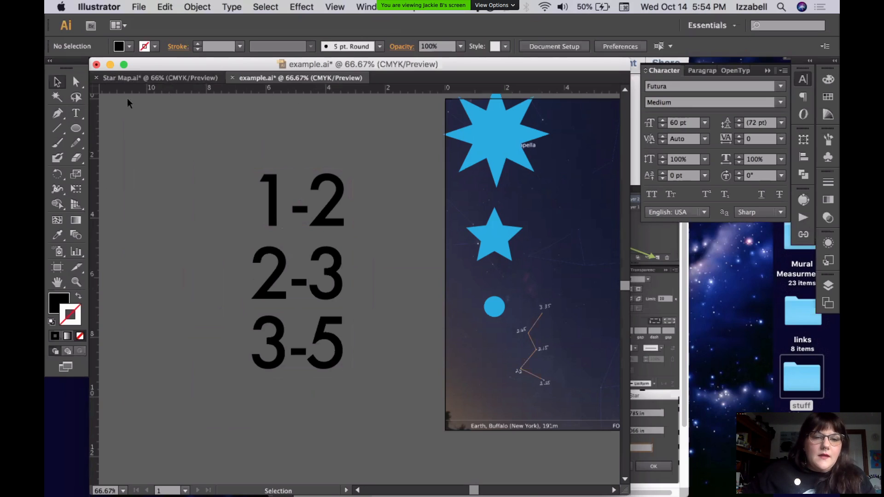
pyautogui.moveTo(96, 133); pyautogui.dragTo(98, 135)
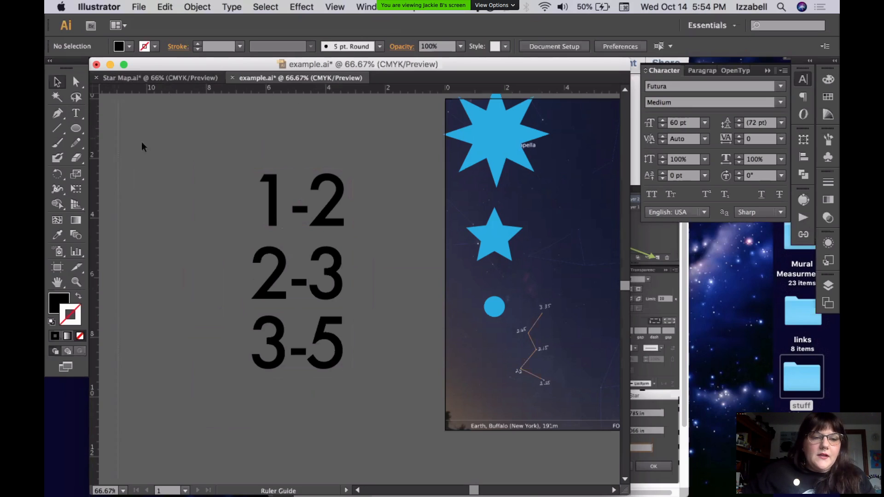
pyautogui.moveTo(247, 168); pyautogui.dragTo(298, 180)
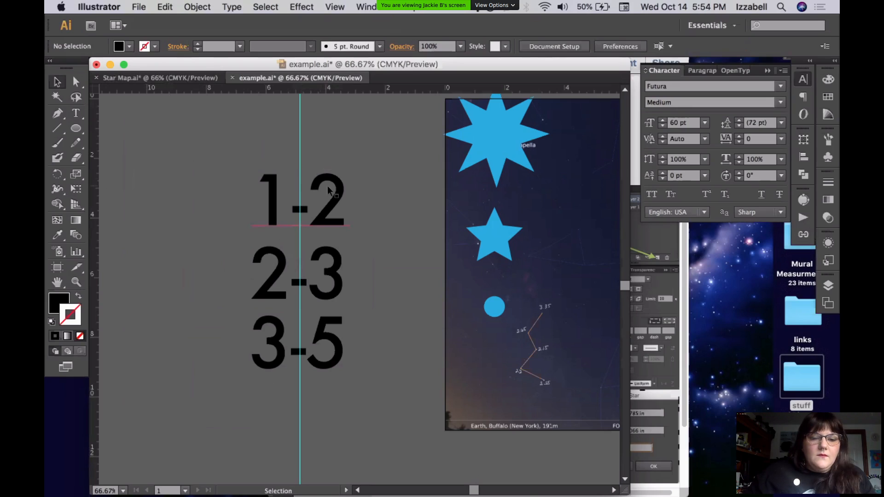
# - Centre the 1-2, 2-3 and 3-5 text labels horizontally on the vertical guide
pyautogui.click(272, 196)
pyautogui.moveTo(272, 196)
pyautogui.mouseDown()
pyautogui.moveTo(259, 195)
pyautogui.moveTo(270, 196)
pyautogui.mouseUp()
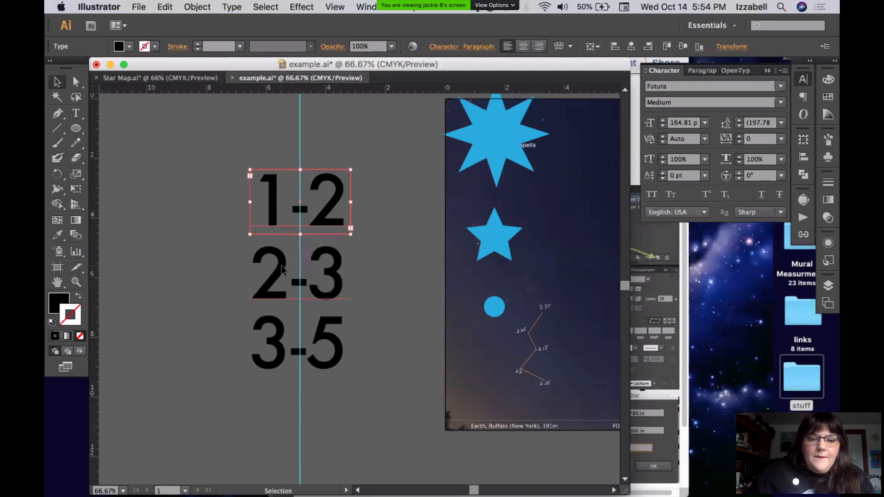
pyautogui.moveTo(282, 270); pyautogui.dragTo(280, 266)
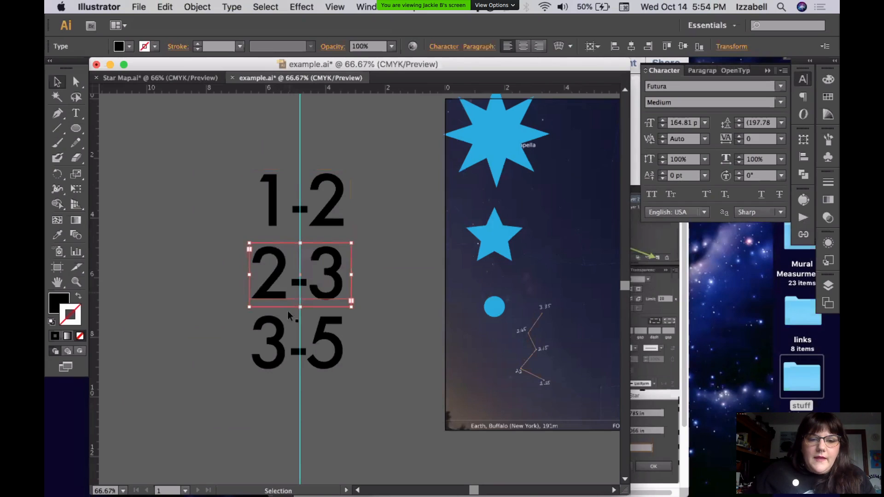
pyautogui.moveTo(277, 336); pyautogui.dragTo(277, 332)
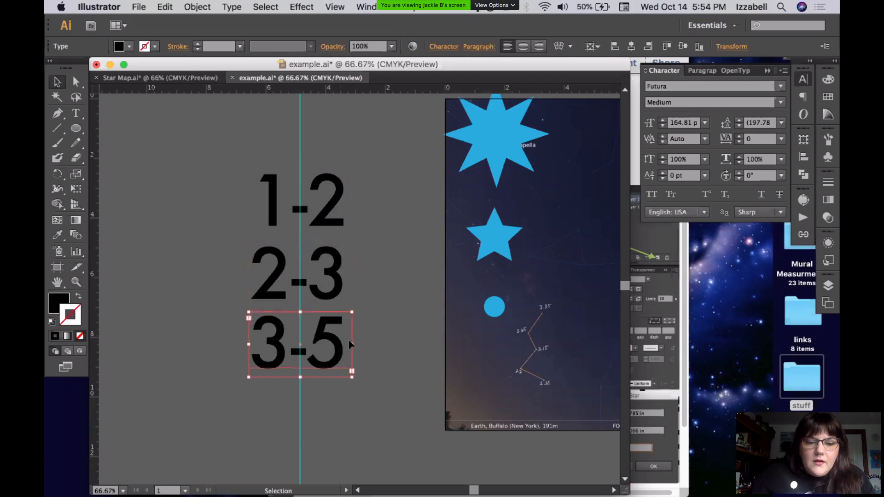
pyautogui.press('Left')
pyautogui.press('Right')
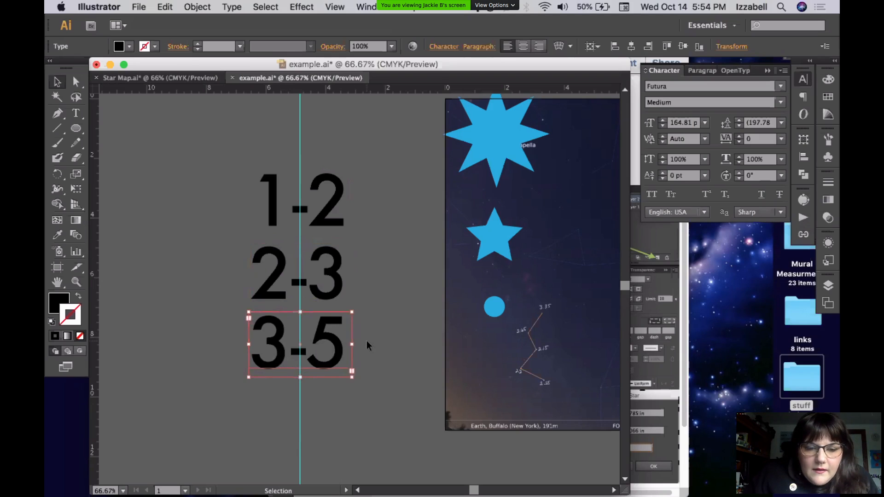
pyautogui.press('Left')
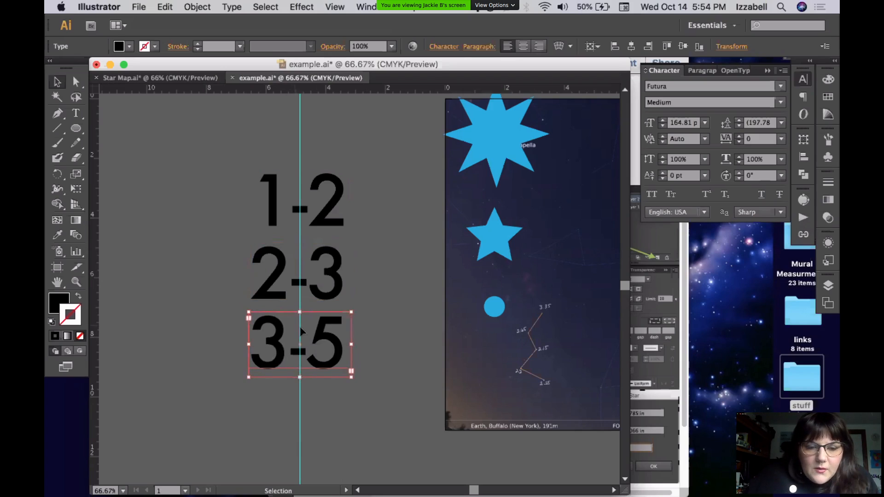
pyautogui.click(331, 276)
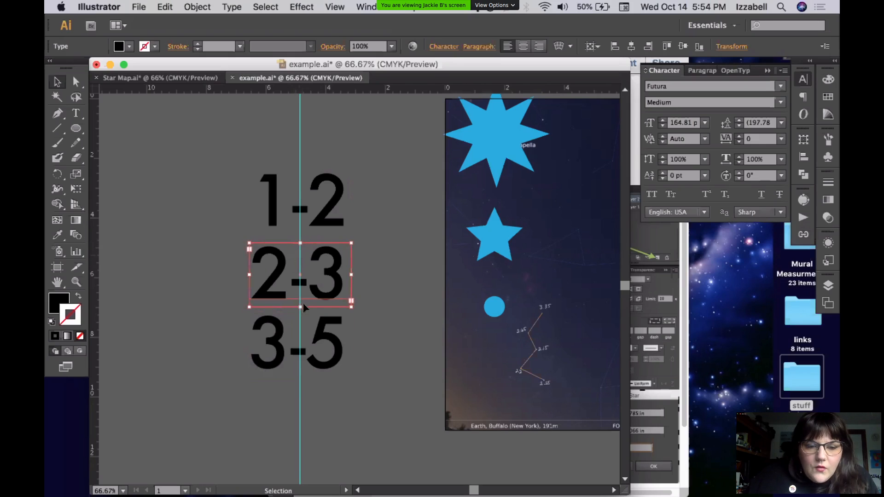
pyautogui.click(299, 134)
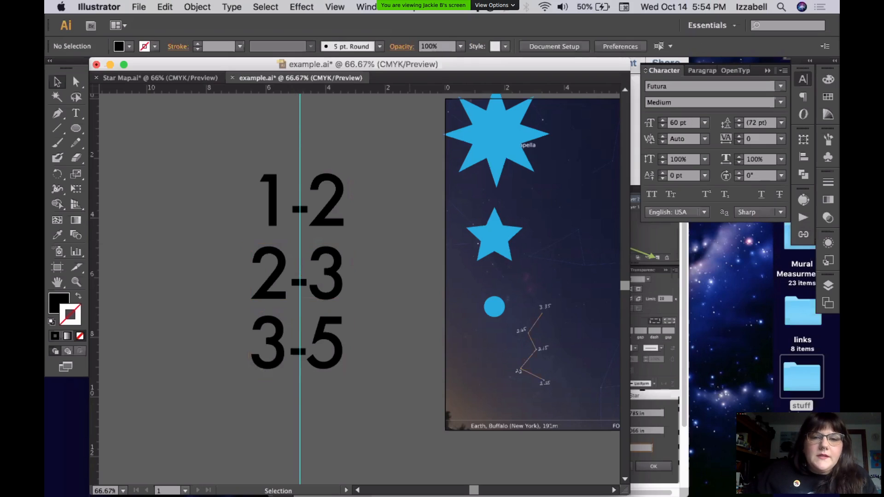
# - Hide the guides in the document
pyautogui.click(366, 7)
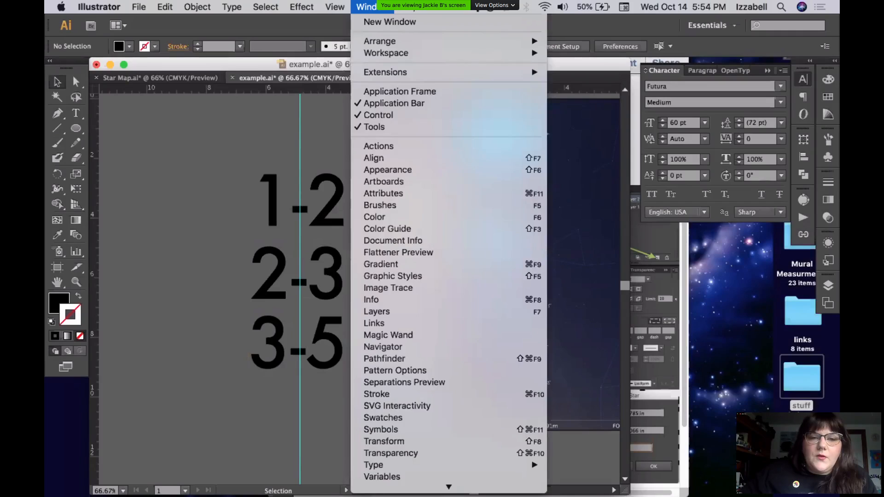
pyautogui.moveTo(342, 6)
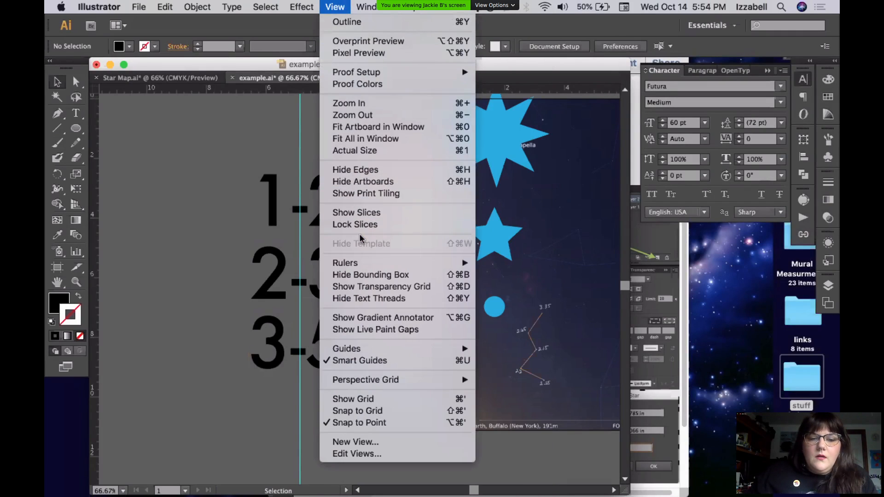
pyautogui.moveTo(364, 349)
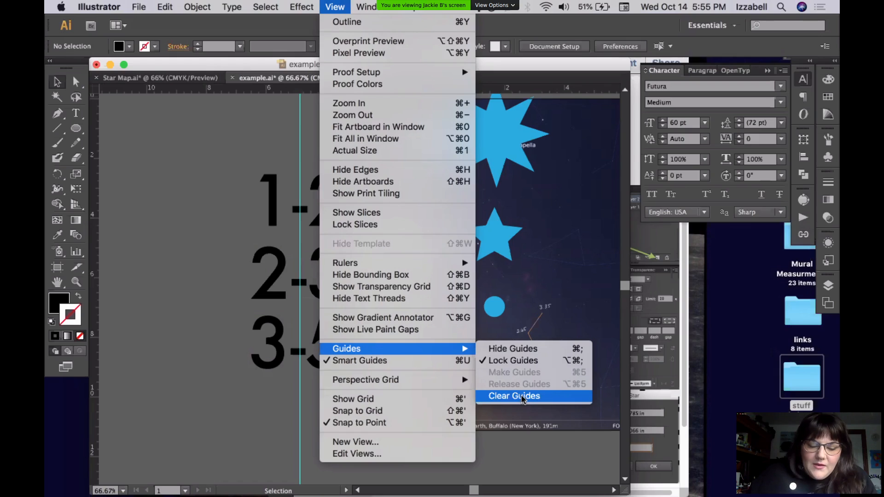
pyautogui.click(526, 350)
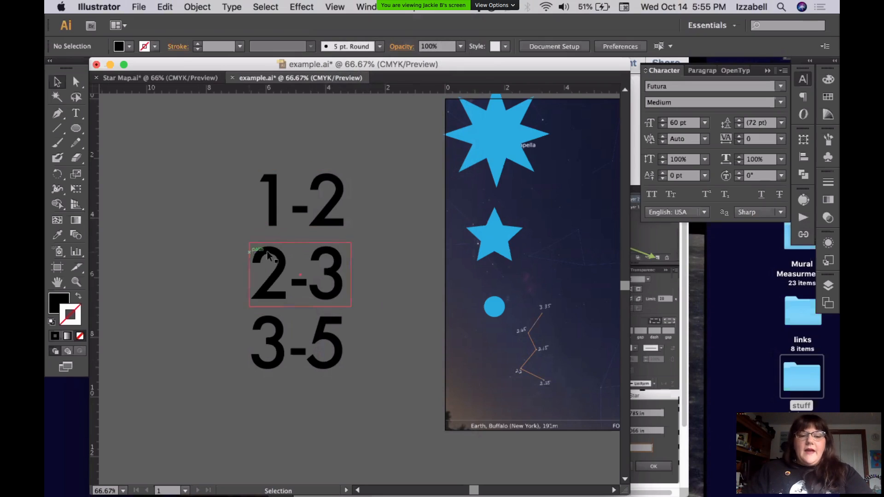
# - Move the eight-pointed star beside the 1-2 label, the five-pointed star beside 2-3, and the circle beside 3-5
pyautogui.moveTo(506, 126); pyautogui.dragTo(422, 194)
pyautogui.moveTo(495, 246); pyautogui.dragTo(415, 282)
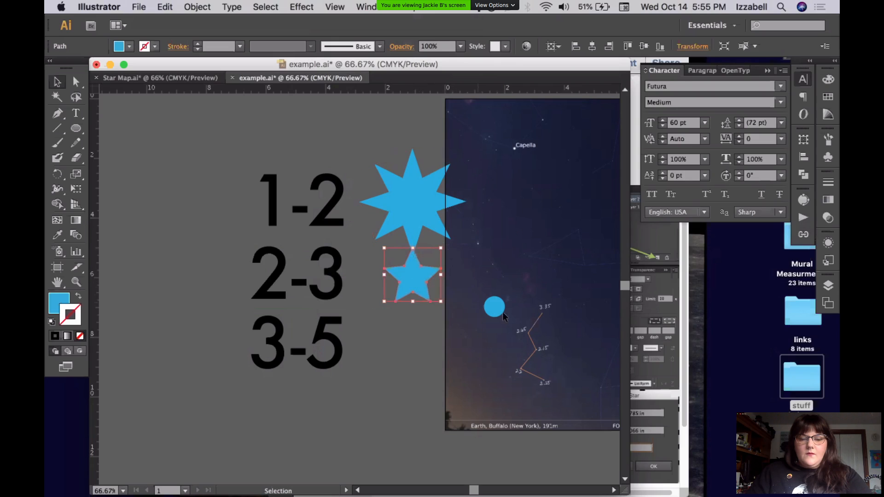
pyautogui.moveTo(494, 307); pyautogui.dragTo(412, 345)
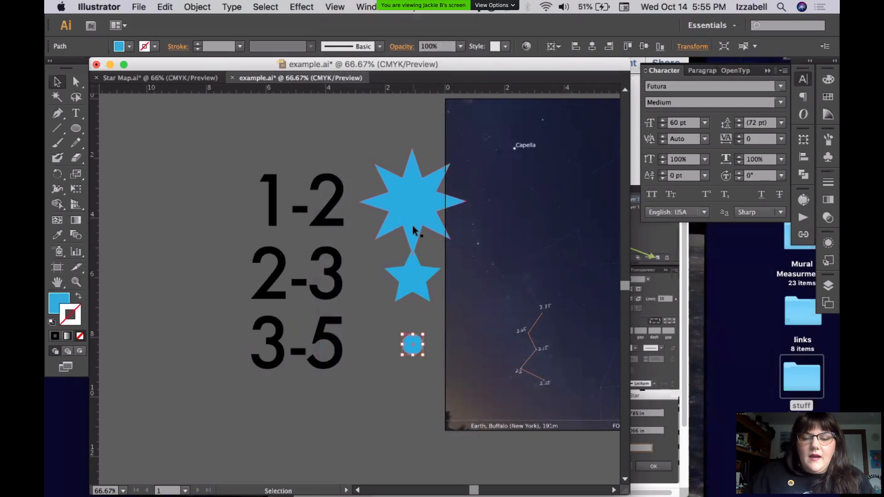
# - Scale down the eight-pointed star and slightly shrink the five-pointed star around their centres so the key's shapes are spaced apart
pyautogui.click(418, 204)
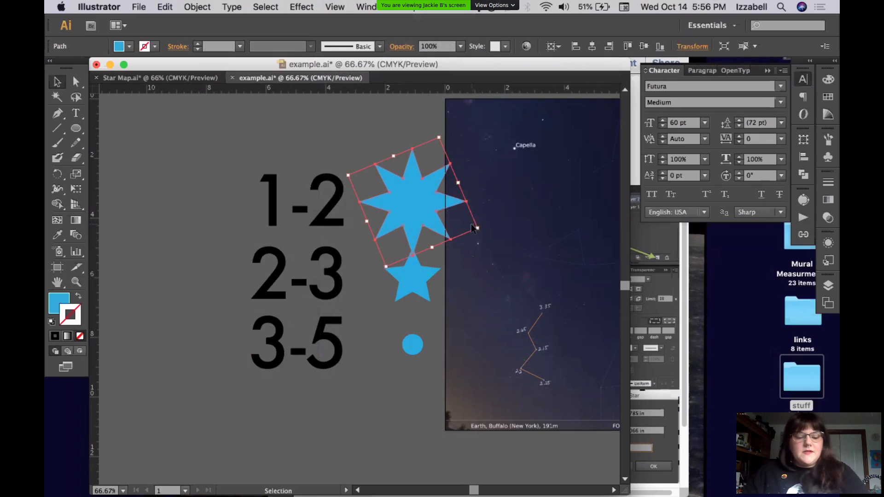
pyautogui.moveTo(478, 227); pyautogui.dragTo(469, 229)
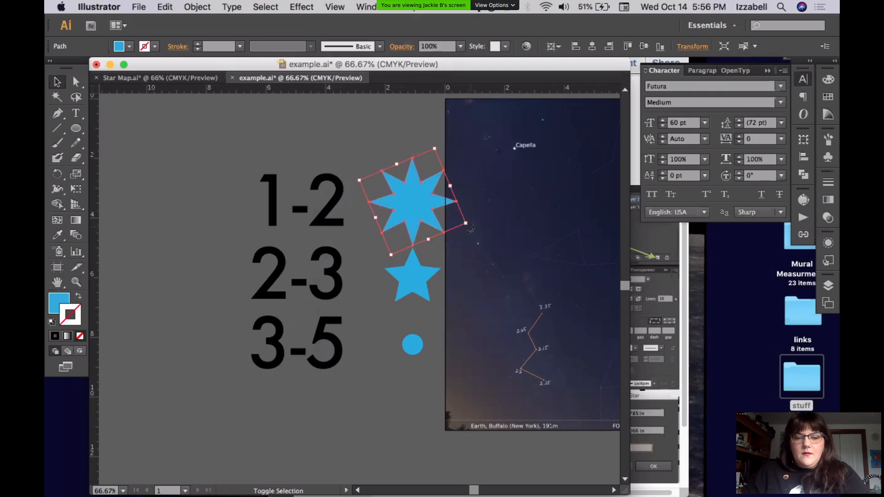
pyautogui.click(432, 315)
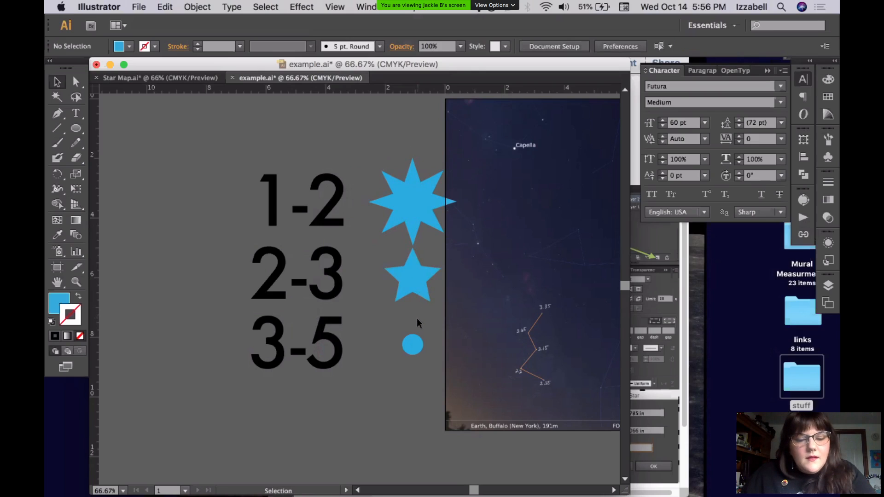
pyautogui.click(417, 273)
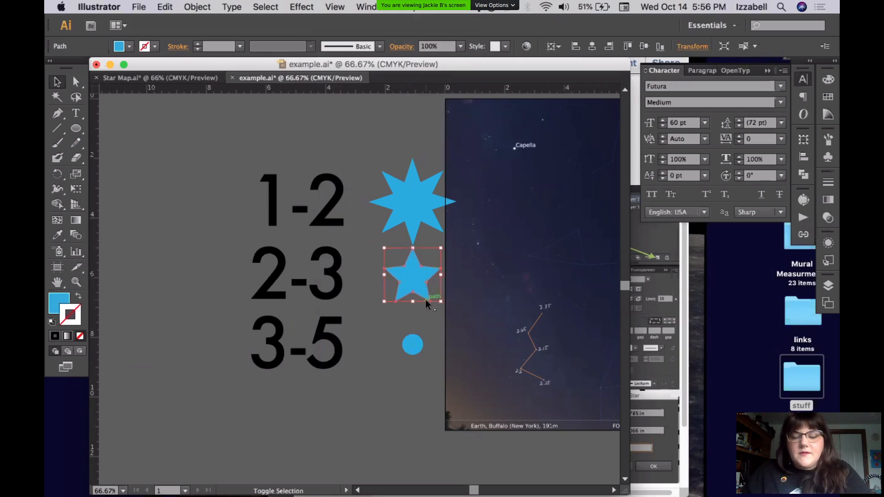
pyautogui.moveTo(440, 302); pyautogui.dragTo(436, 297)
pyautogui.click(451, 315)
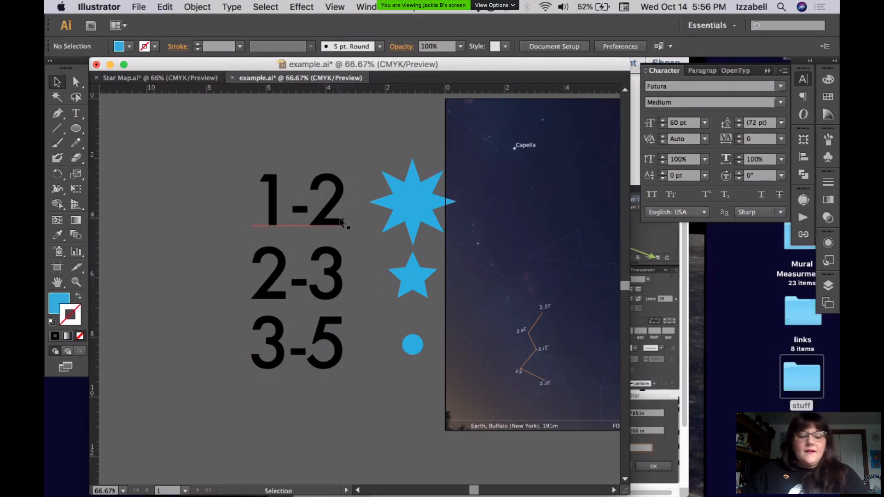
# - Move the whole key of number labels and blue shapes together to the empty area just right of the star map
pyautogui.keyDown('alt'); pyautogui.keyDown('super'); pyautogui.click(362, 229); pyautogui.keyUp('super'); pyautogui.keyUp('alt')
pyautogui.keyDown('alt'); pyautogui.keyDown('super'); pyautogui.click(362, 229); pyautogui.keyUp('super'); pyautogui.keyUp('alt')
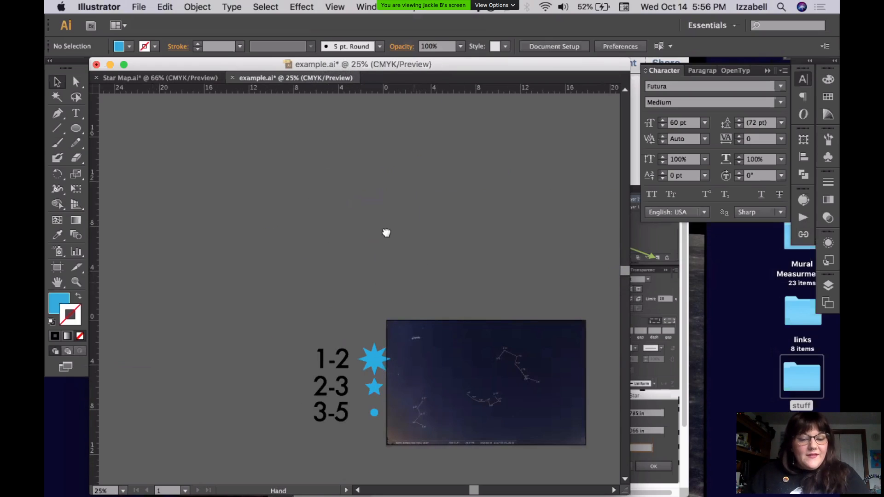
pyautogui.scroll(-5, 387, 233)
pyautogui.hscroll(3, 387, 233)
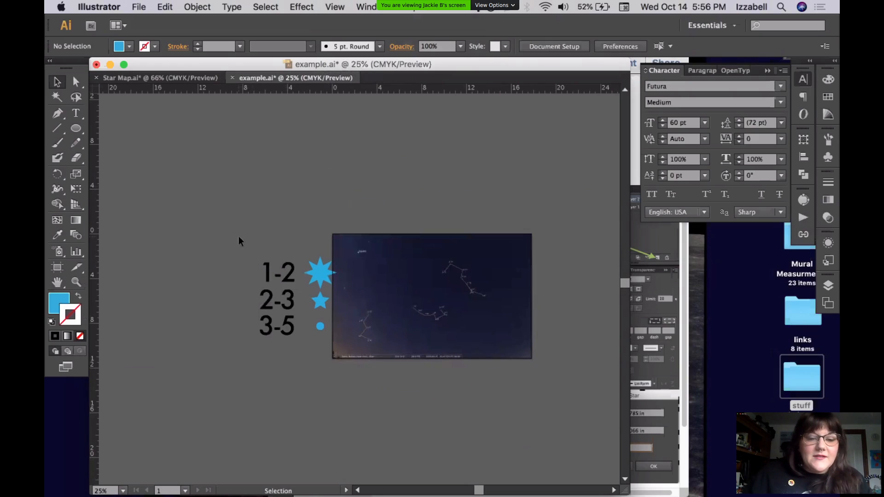
pyautogui.moveTo(239, 237); pyautogui.dragTo(295, 321)
pyautogui.moveTo(327, 353); pyautogui.dragTo(328, 351)
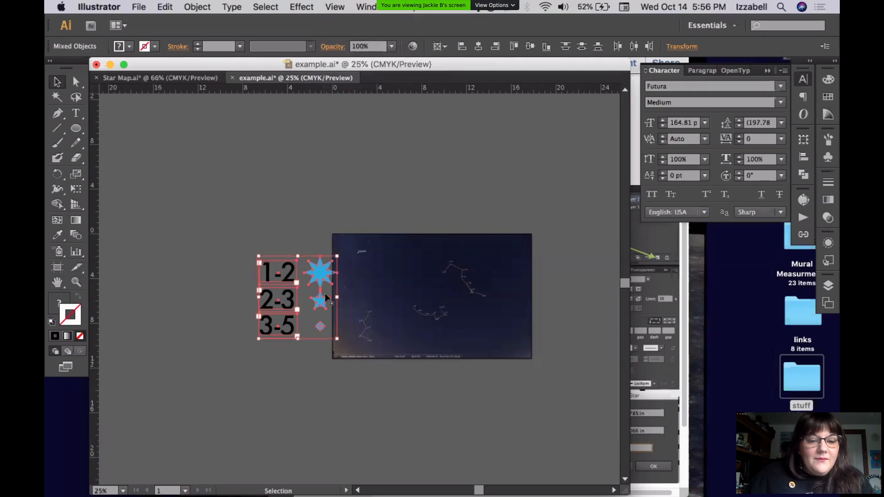
pyautogui.moveTo(318, 270); pyautogui.dragTo(596, 247)
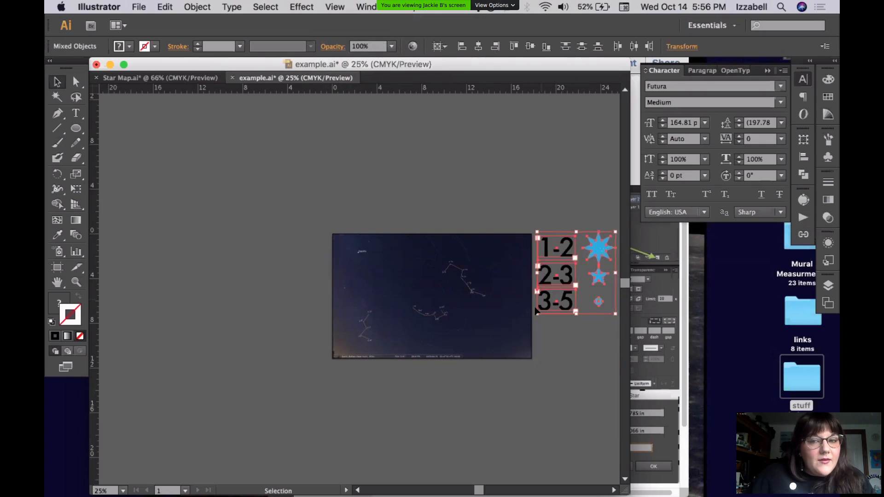
pyautogui.hscroll(5, 507, 348)
pyautogui.scroll(-1, 507, 347)
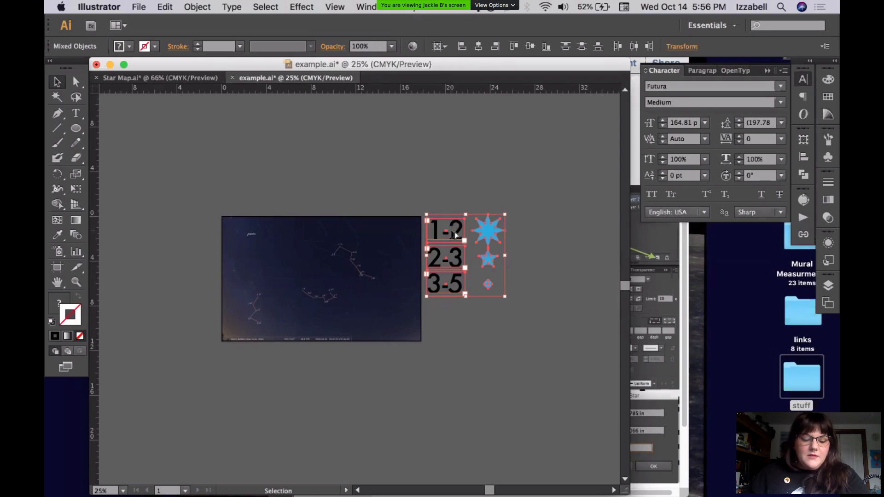
# - Duplicate the key and shrink the copy over the star map until its label text is 7.08 pt
pyautogui.moveTo(455, 235); pyautogui.dragTo(272, 100)
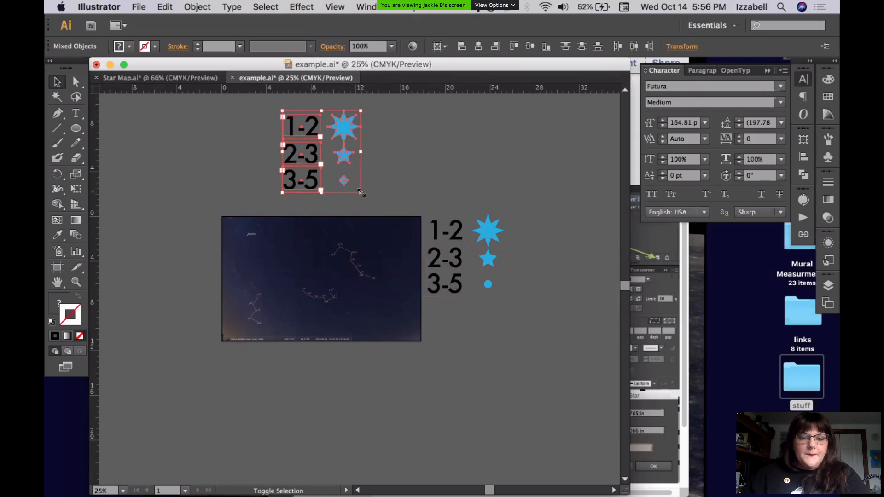
pyautogui.moveTo(360, 192)
pyautogui.mouseDown()
pyautogui.moveTo(328, 156)
pyautogui.moveTo(350, 193)
pyautogui.mouseUp()
pyautogui.moveTo(326, 156); pyautogui.dragTo(386, 354)
pyautogui.moveTo(382, 263); pyautogui.dragTo(387, 331)
pyautogui.moveTo(446, 384); pyautogui.dragTo(389, 189)
pyautogui.moveTo(331, 129); pyautogui.dragTo(428, 287)
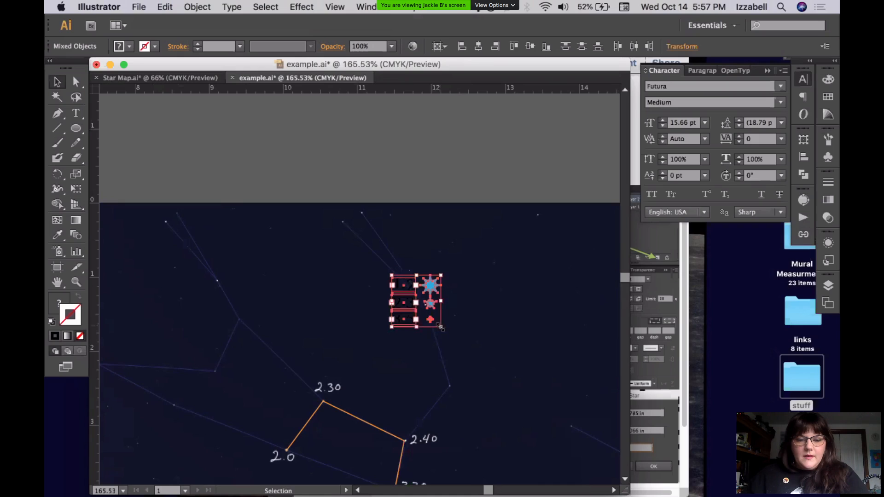
pyautogui.moveTo(440, 327); pyautogui.dragTo(428, 301)
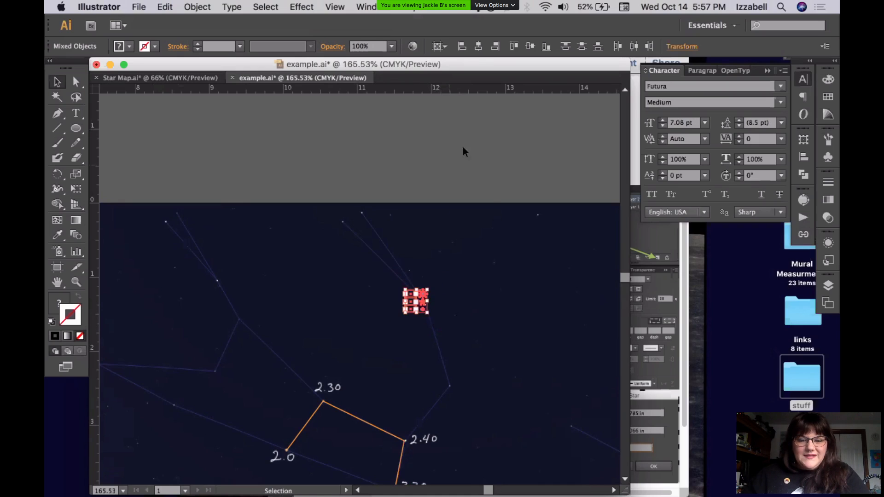
pyautogui.click(487, 242)
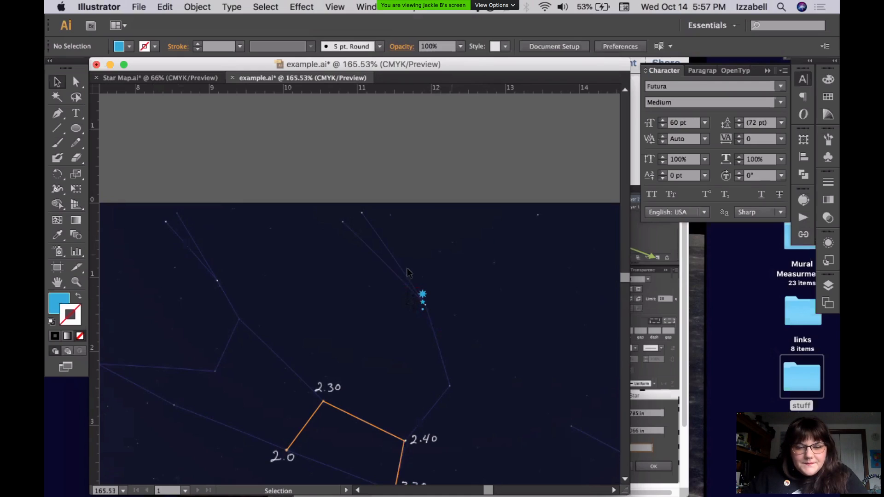
# - Move the small copy of the key off the star map onto the blank area just above it
pyautogui.moveTo(396, 276); pyautogui.dragTo(434, 329)
pyautogui.moveTo(425, 294); pyautogui.dragTo(383, 149)
pyautogui.click(428, 183)
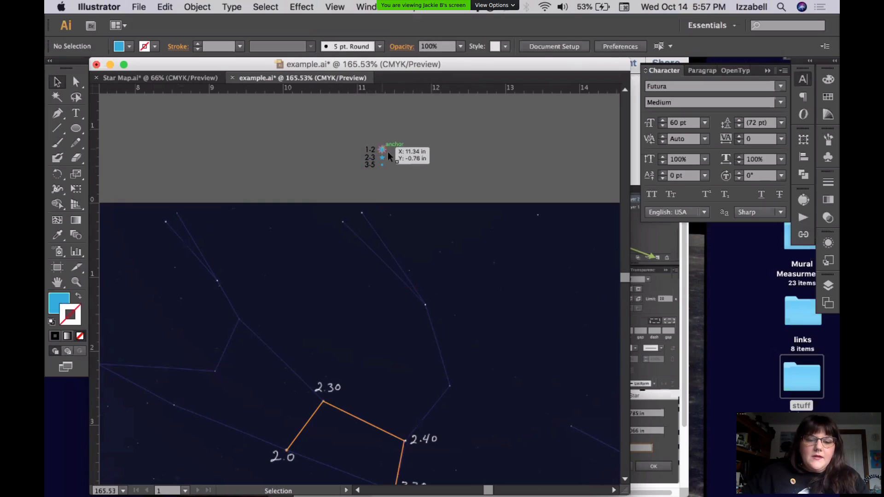
# - Scale the small key above the star map down slightly, to a label text size of 6.66 pt
pyautogui.moveTo(447, 332); pyautogui.dragTo(447, 289)
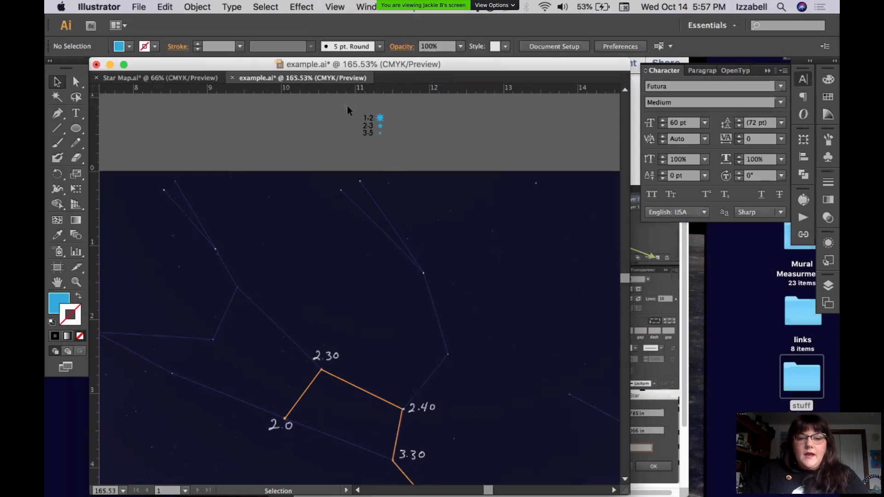
pyautogui.moveTo(347, 106); pyautogui.dragTo(404, 149)
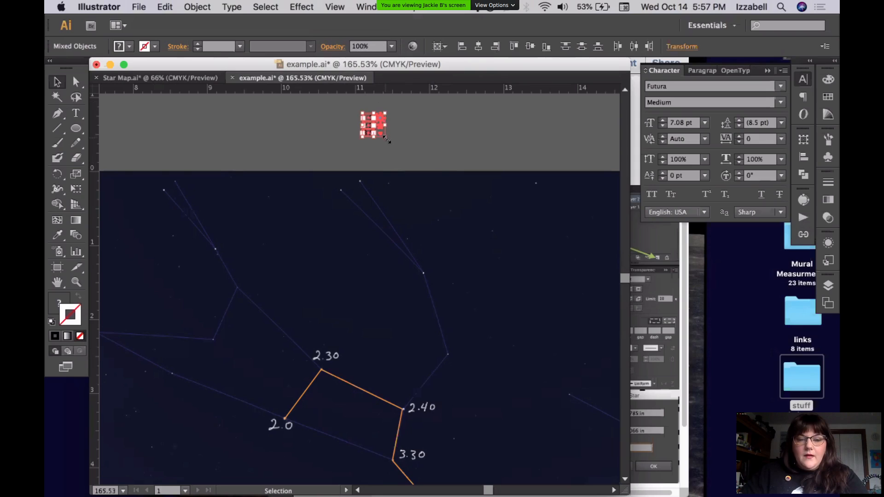
pyautogui.moveTo(385, 138)
pyautogui.mouseDown()
pyautogui.moveTo(417, 179)
pyautogui.moveTo(545, 291)
pyautogui.moveTo(420, 227)
pyautogui.moveTo(385, 133)
pyautogui.mouseUp()
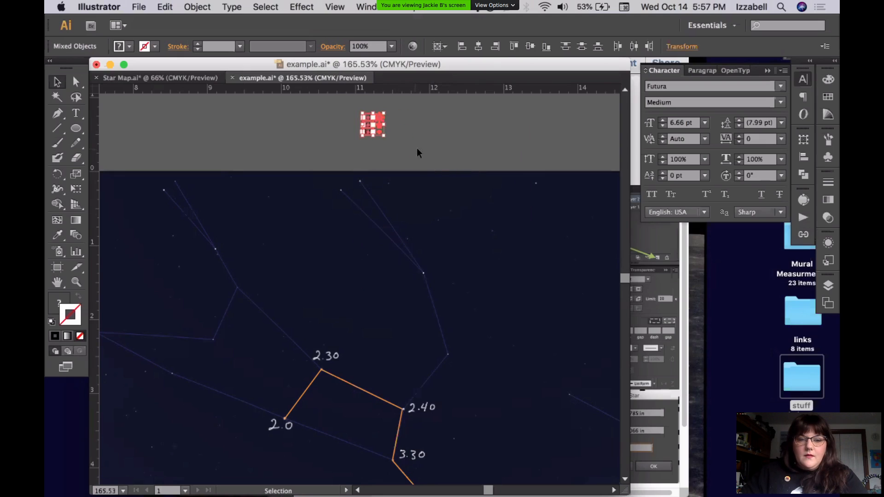
pyautogui.click(433, 170)
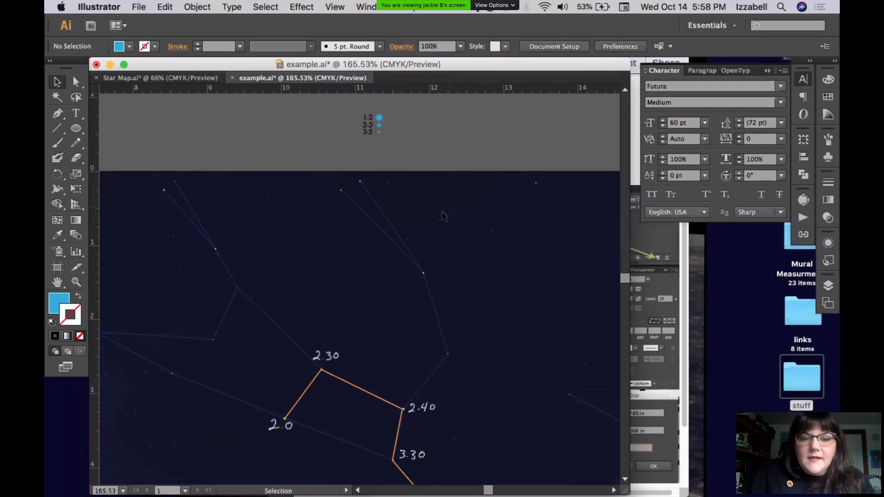
# - Duplicate the eight-pointed 1-2 star from the small key and place the copy on the constellation star labelled 1.75
pyautogui.press('space')
pyautogui.moveTo(434, 312); pyautogui.dragTo(421, 220)
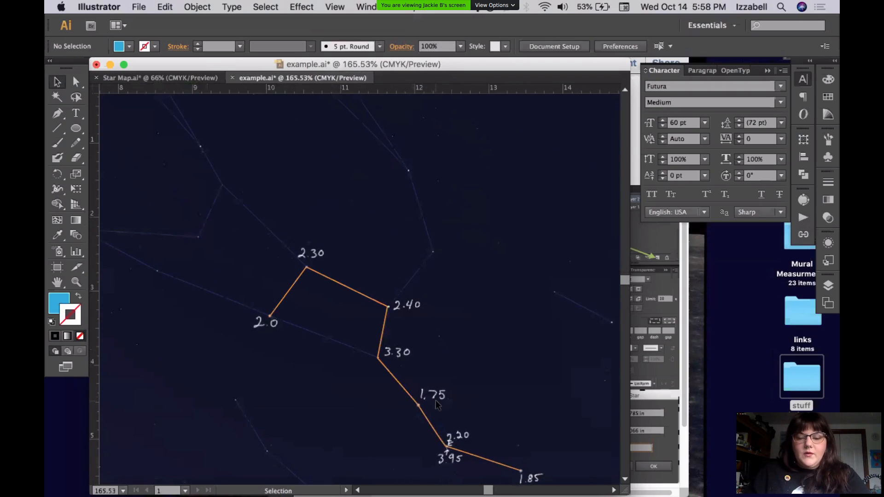
pyautogui.moveTo(382, 133); pyautogui.dragTo(357, 271)
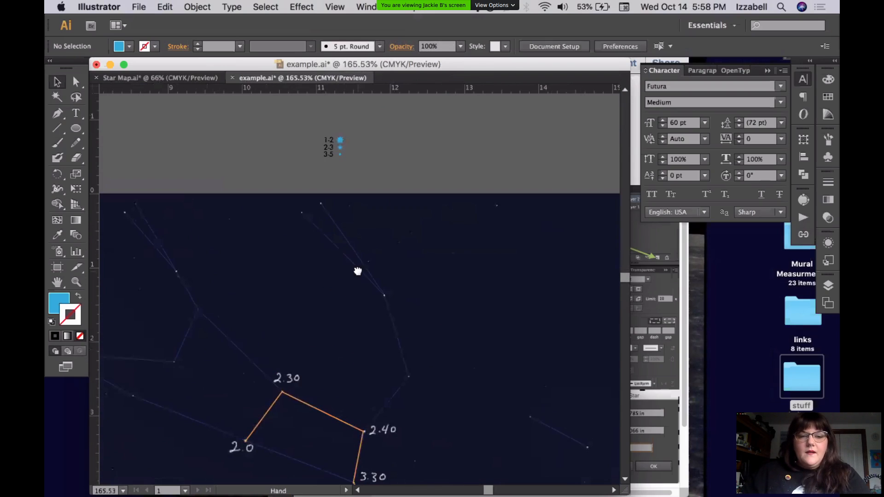
pyautogui.click(340, 138)
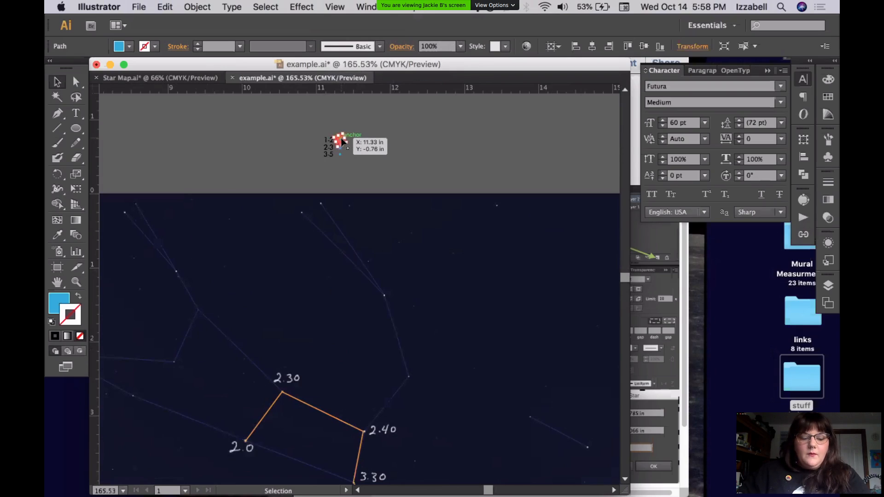
pyautogui.moveTo(341, 138); pyautogui.dragTo(450, 358)
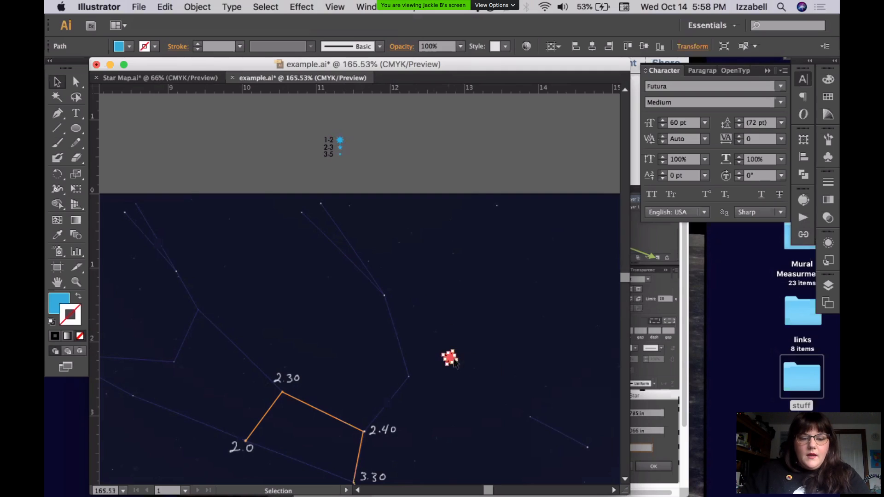
pyautogui.moveTo(466, 406); pyautogui.dragTo(453, 230)
pyautogui.moveTo(438, 182); pyautogui.dragTo(382, 357)
pyautogui.click(517, 336)
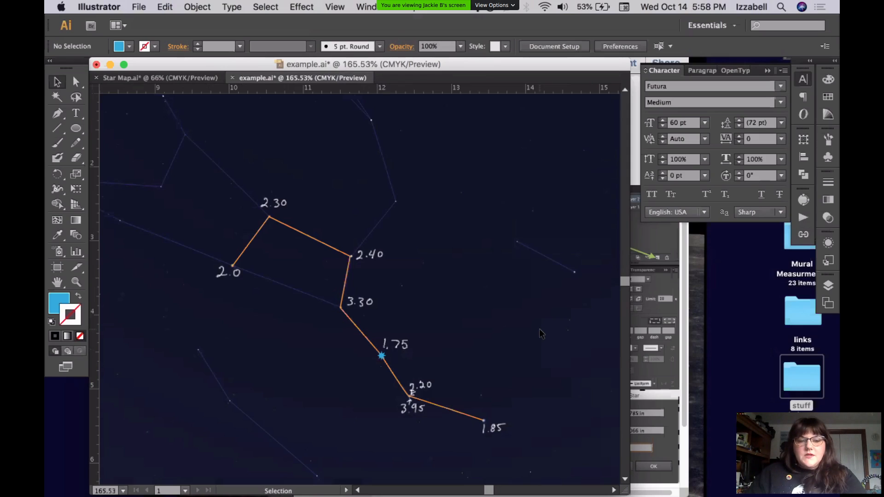
# - Examine the blue star marker at 1.75 against the whole map, the large key and the neighbouring constellation stars, at overview and close range
pyautogui.press('a')
pyautogui.press('super+0')
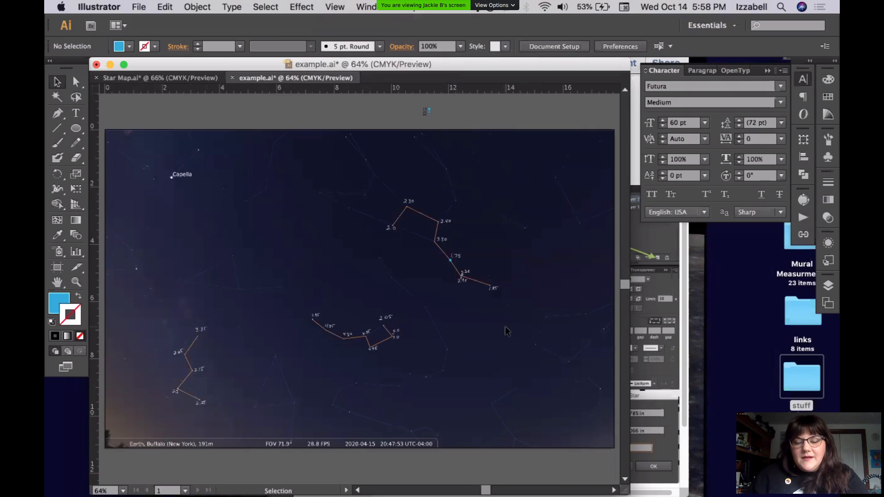
pyautogui.press('z')
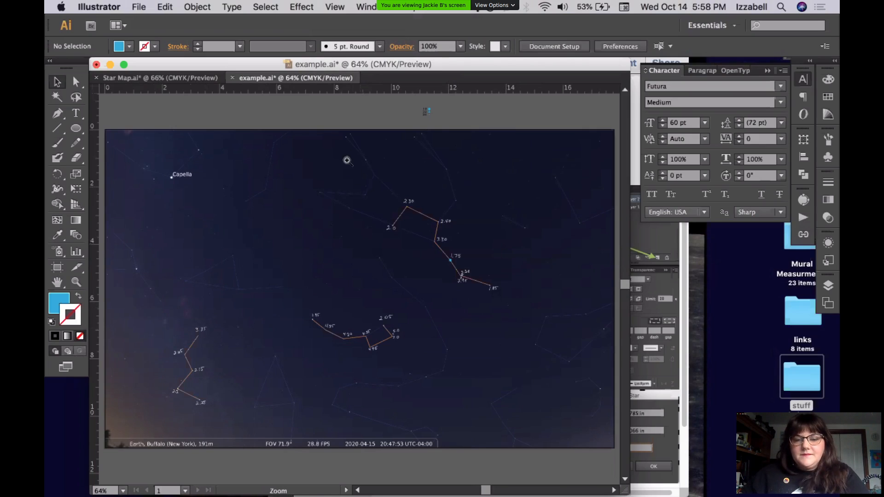
pyautogui.moveTo(331, 149); pyautogui.dragTo(540, 391)
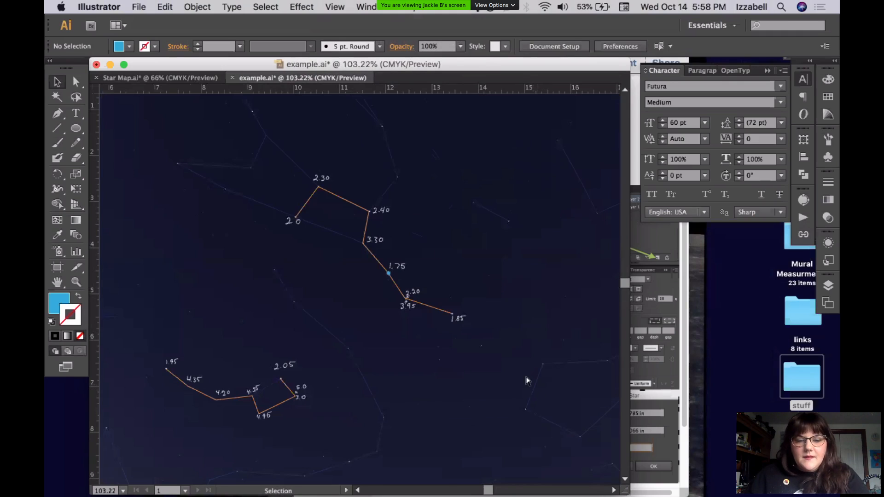
pyautogui.press('super+minus')
pyautogui.press('super+minus')
pyautogui.press('super+minus')
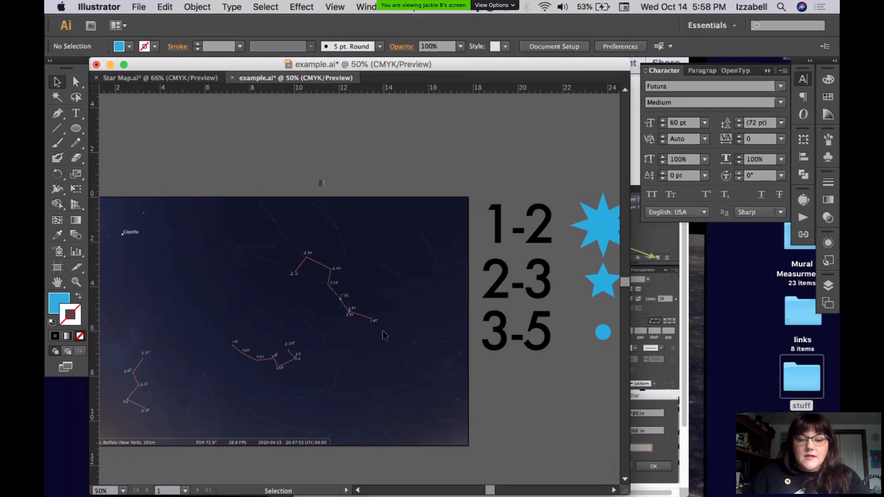
pyautogui.press('z')
pyautogui.moveTo(330, 297); pyautogui.dragTo(474, 343)
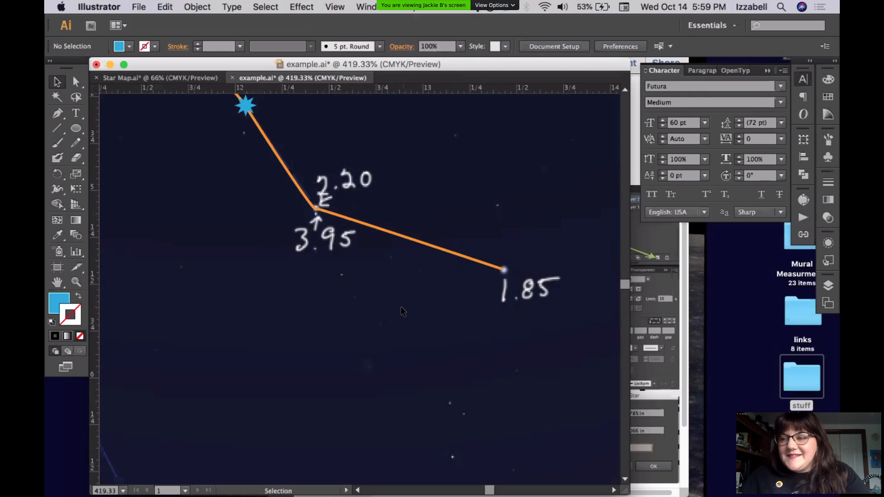
pyautogui.keyDown('alt'); pyautogui.keyDown('super'); pyautogui.click(374, 298); pyautogui.keyUp('super'); pyautogui.keyUp('alt')
pyautogui.keyDown('alt'); pyautogui.keyDown('super'); pyautogui.click(380, 298); pyautogui.keyUp('super'); pyautogui.keyUp('alt')
pyautogui.keyDown('alt'); pyautogui.keyDown('super'); pyautogui.click(388, 296); pyautogui.keyUp('super'); pyautogui.keyUp('alt')
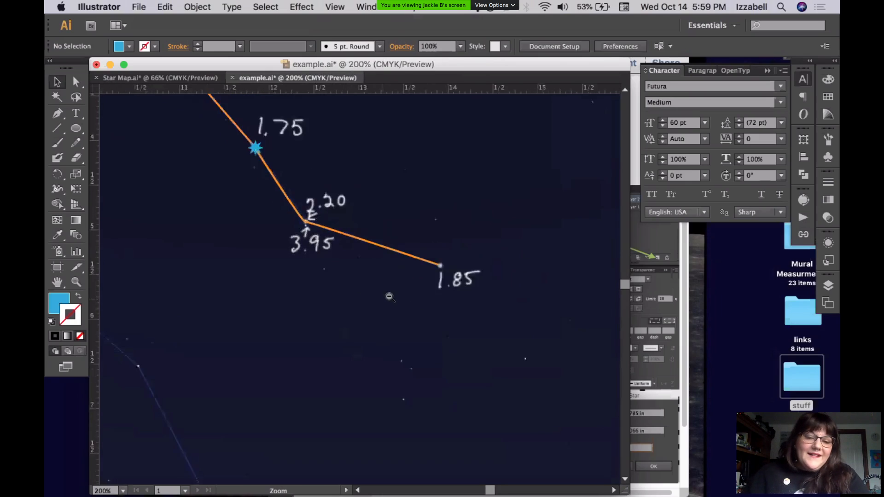
pyautogui.keyDown('alt'); pyautogui.keyDown('super'); pyautogui.click(388, 298); pyautogui.keyUp('super'); pyautogui.keyUp('alt')
pyautogui.keyDown('alt'); pyautogui.keyDown('super'); pyautogui.click(387, 301); pyautogui.keyUp('super'); pyautogui.keyUp('alt')
pyautogui.keyDown('alt'); pyautogui.keyDown('super'); pyautogui.click(368, 311); pyautogui.keyUp('super'); pyautogui.keyUp('alt')
pyautogui.moveTo(295, 345); pyautogui.dragTo(455, 333)
pyautogui.moveTo(336, 342); pyautogui.dragTo(374, 337)
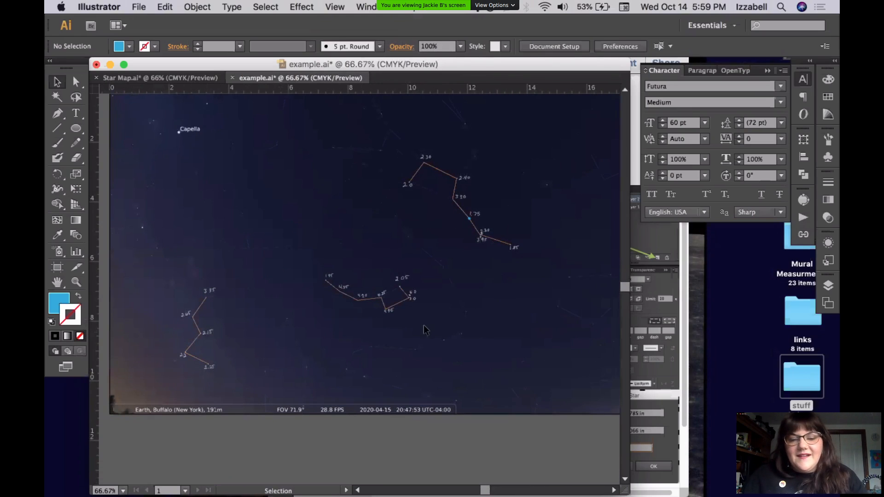
# - Hide and reshow Layer 2 to compare the orange constellation lines with the map's stars around 4.25, 4.95 and 3.0
pyautogui.moveTo(385, 277); pyautogui.dragTo(434, 345)
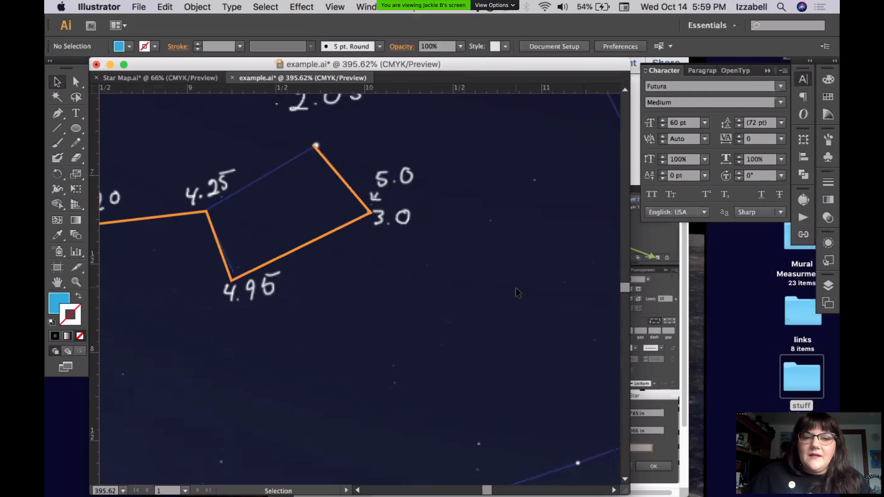
pyautogui.click(828, 286)
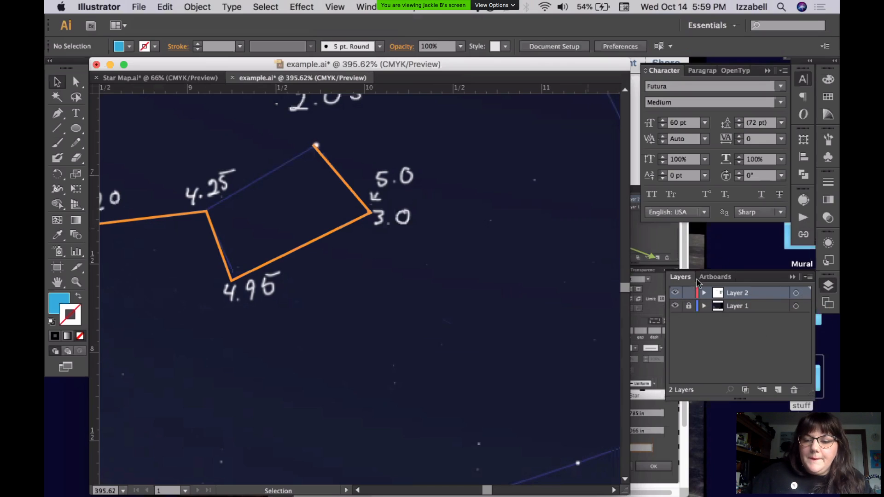
pyautogui.click(674, 293)
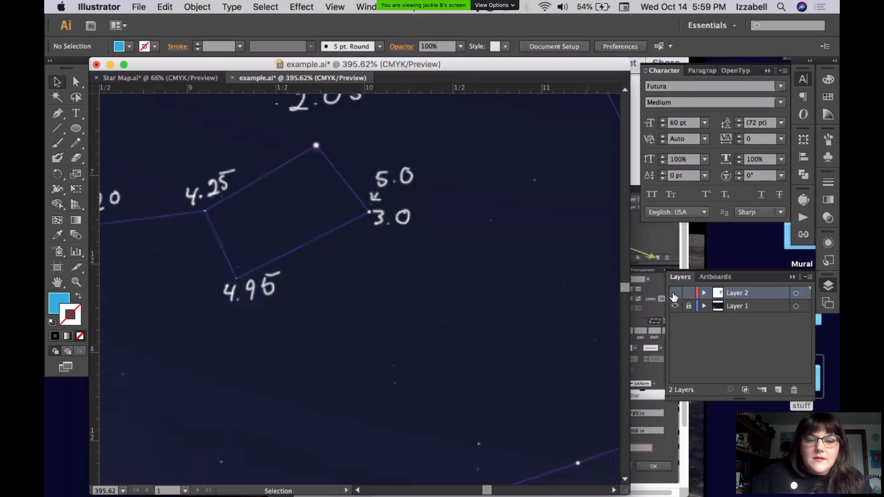
pyautogui.click(674, 293)
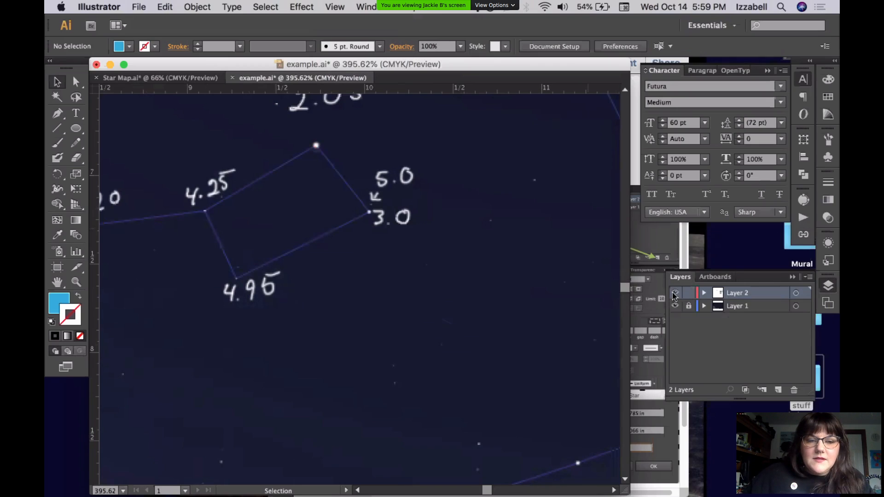
pyautogui.click(674, 294)
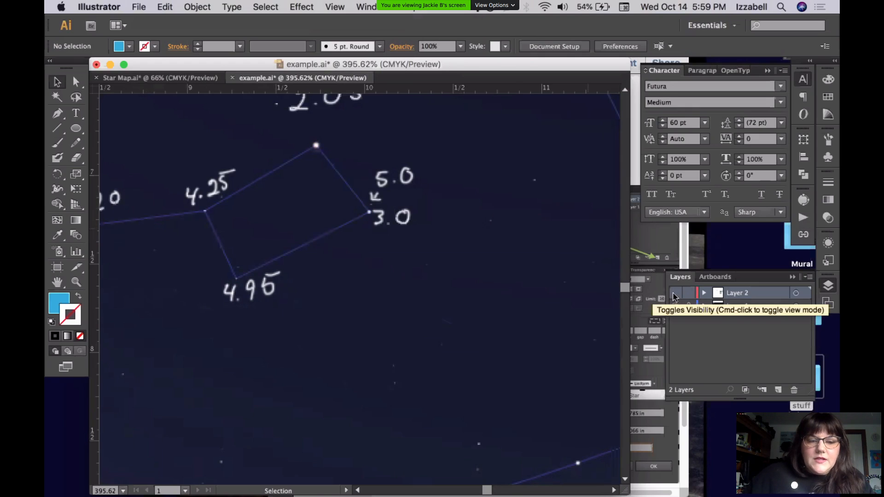
pyautogui.click(675, 295)
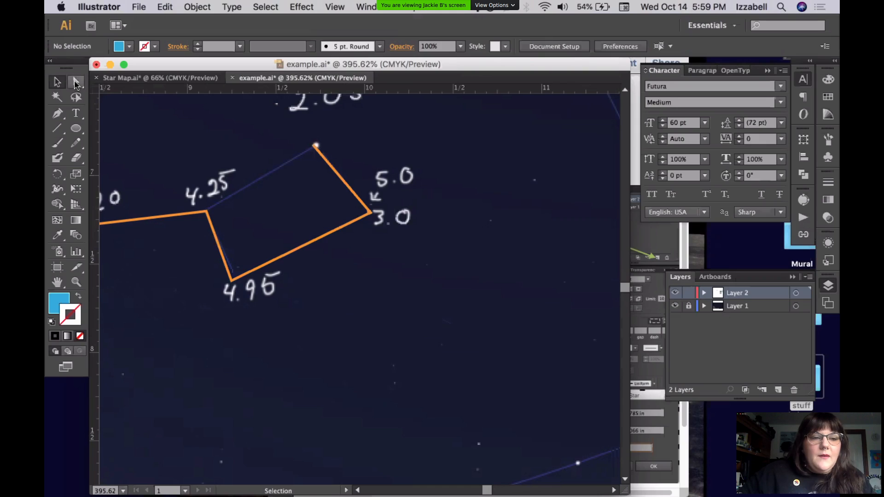
# - Move the orange line's anchor points at 4.95, 3.0 and 2.05 exactly onto their star dots with the Direct Selection tool
pyautogui.click(75, 82)
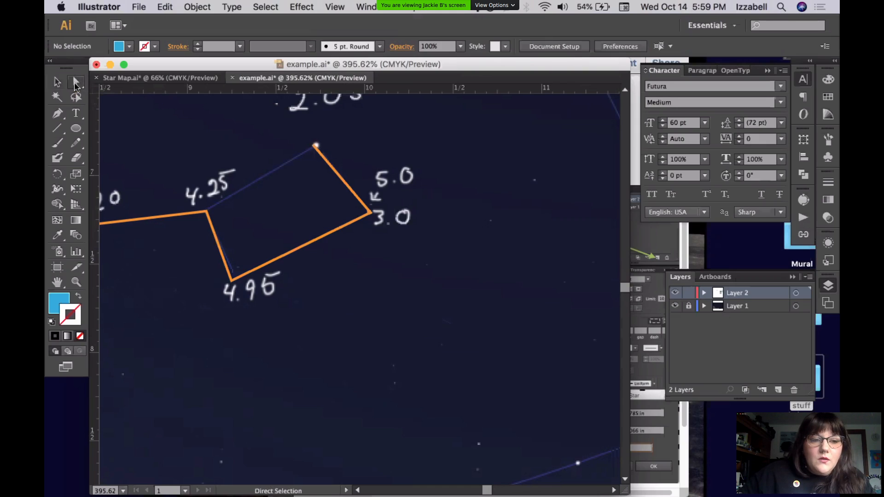
pyautogui.moveTo(232, 283); pyautogui.dragTo(236, 281)
pyautogui.moveTo(371, 216)
pyautogui.mouseDown()
pyautogui.moveTo(356, 217)
pyautogui.moveTo(370, 216)
pyautogui.mouseUp()
pyautogui.click(396, 268)
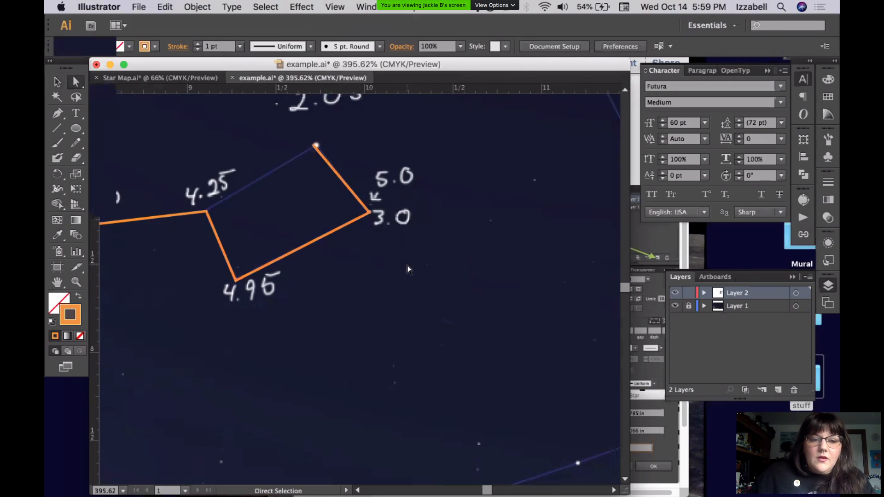
pyautogui.moveTo(312, 147); pyautogui.dragTo(316, 147)
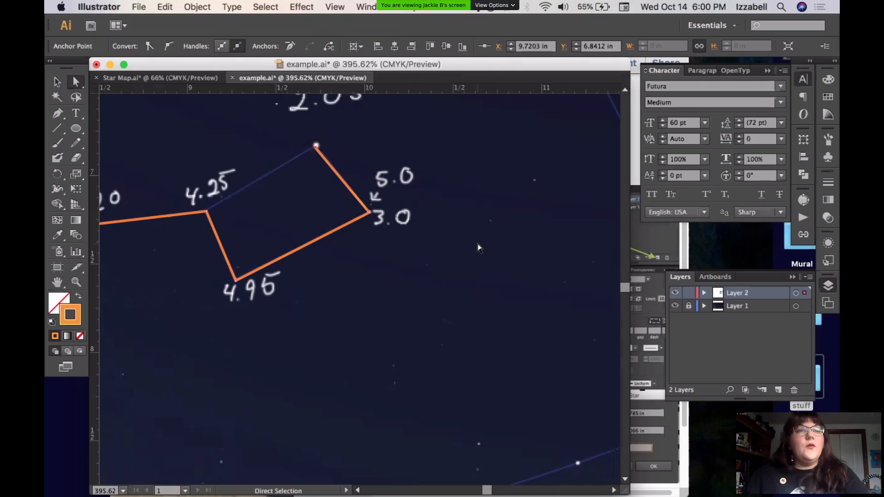
# - Try to move the blue star marker at 1.75 by one anchor point with the Direct Selection tool, and undo the change
pyautogui.keyDown('alt'); pyautogui.keyDown('super'); pyautogui.click(474, 198); pyautogui.keyUp('super'); pyautogui.keyUp('alt')
pyautogui.keyDown('alt'); pyautogui.keyDown('super'); pyautogui.click(474, 199); pyautogui.keyUp('super'); pyautogui.keyUp('alt')
pyautogui.keyDown('alt'); pyautogui.keyDown('super'); pyautogui.click(475, 200); pyautogui.keyUp('super'); pyautogui.keyUp('alt')
pyautogui.keyDown('alt'); pyautogui.keyDown('super'); pyautogui.click(482, 205); pyautogui.keyUp('super'); pyautogui.keyUp('alt')
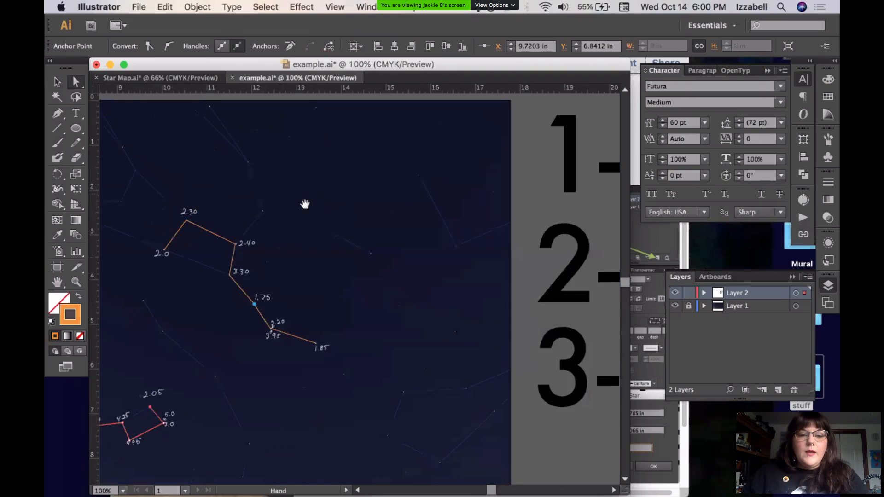
pyautogui.moveTo(303, 203); pyautogui.dragTo(393, 289)
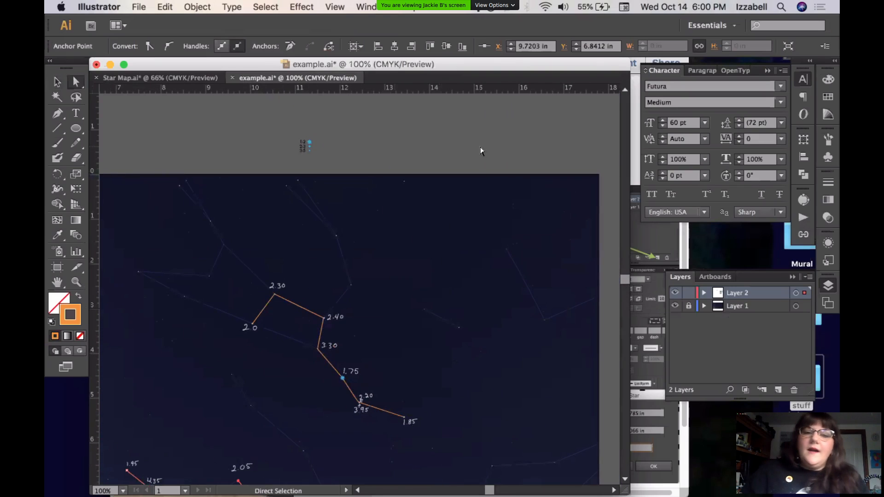
pyautogui.click(344, 382)
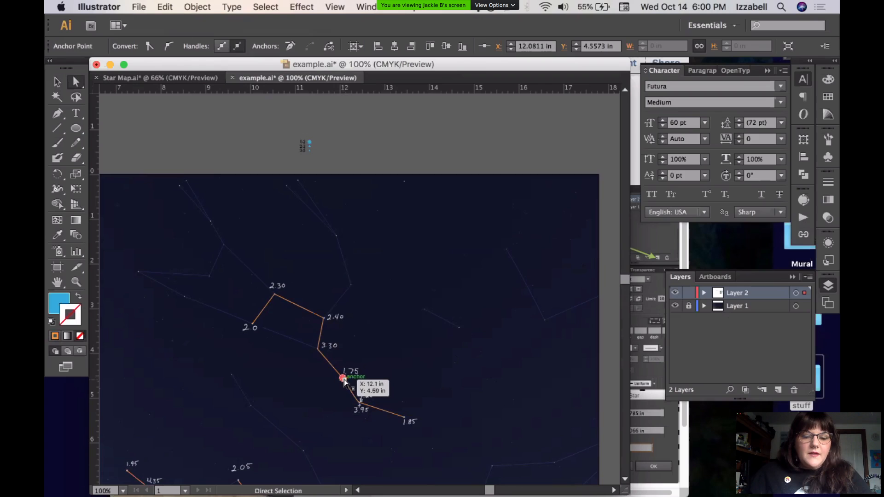
pyautogui.moveTo(344, 382); pyautogui.dragTo(489, 201)
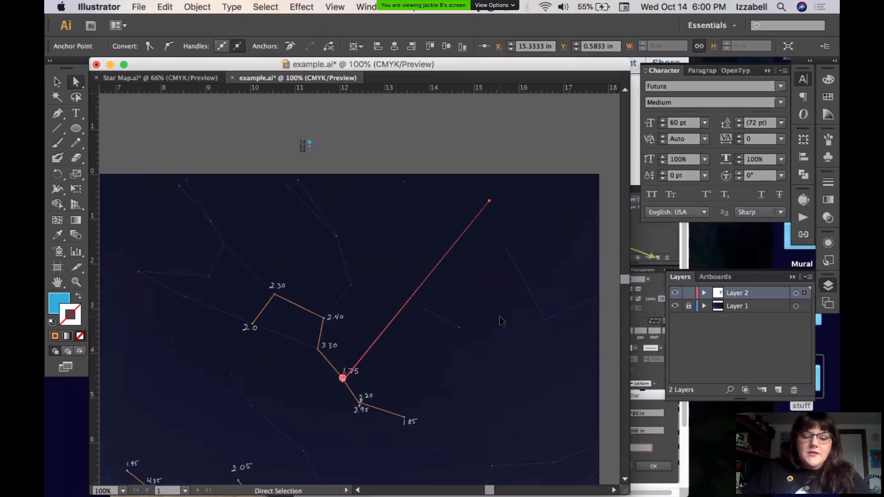
pyautogui.press('super+z')
pyautogui.press('super+z')
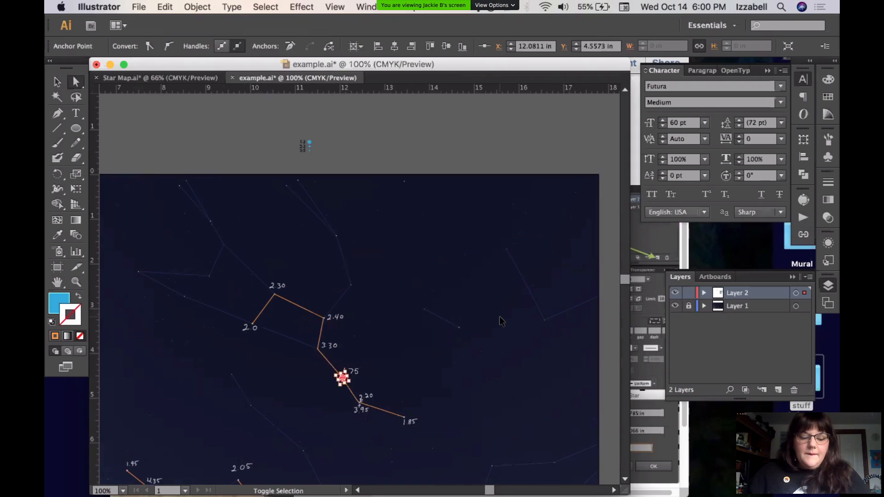
pyautogui.click(502, 322)
# - Select the whole blue star marker at 1.75 with the Selection tool and delete it
pyautogui.click(56, 83)
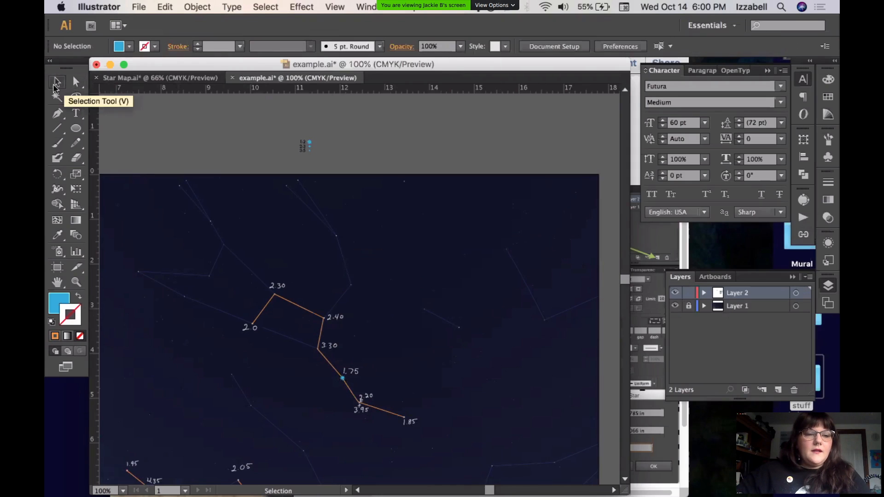
pyautogui.click(75, 86)
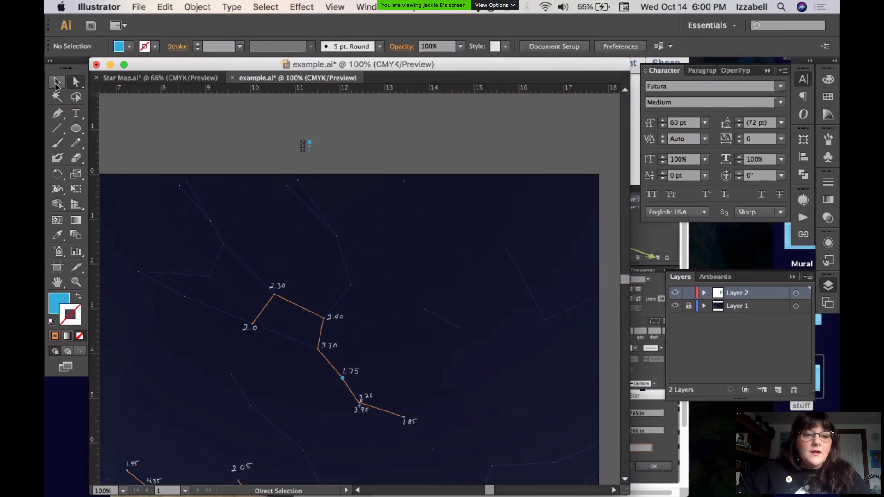
pyautogui.click(56, 86)
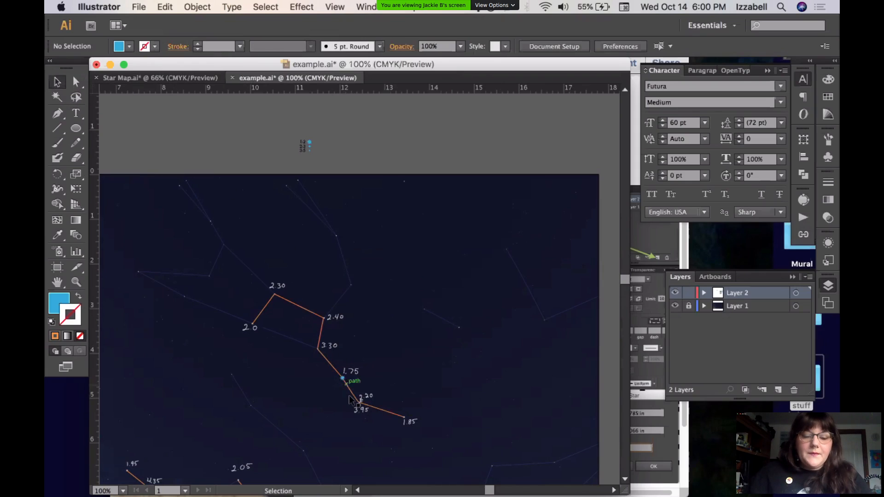
pyautogui.click(343, 379)
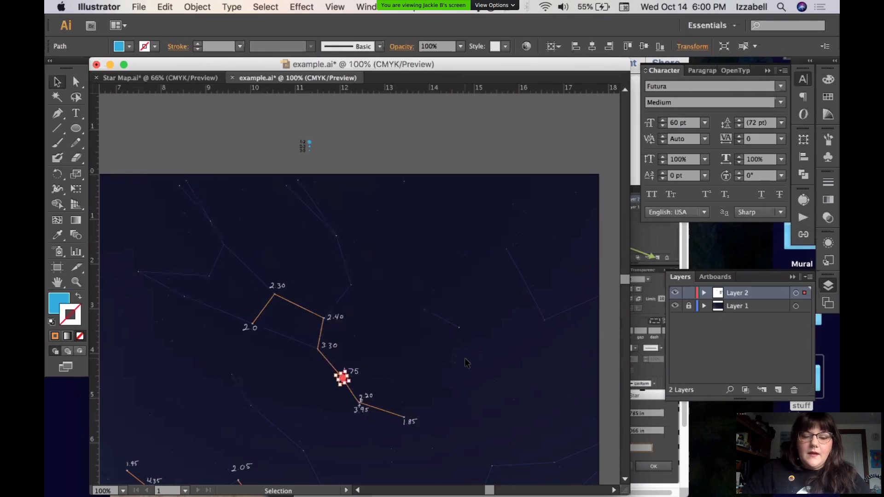
pyautogui.press('Delete')
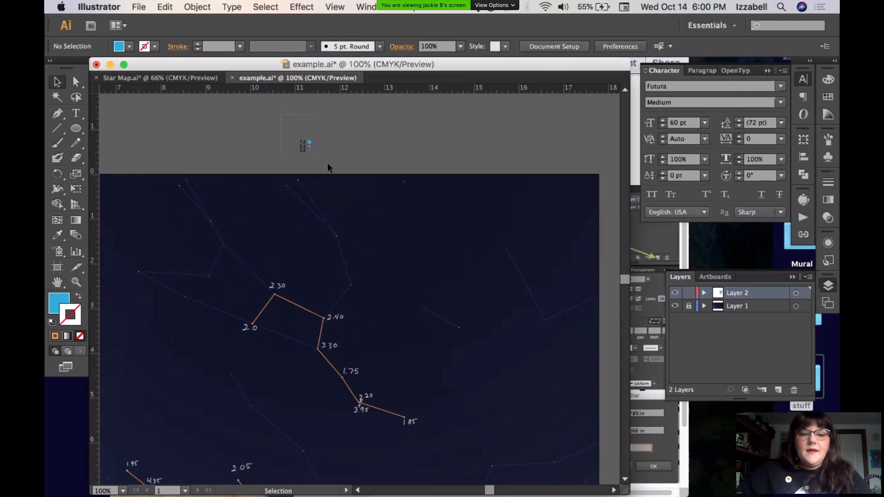
# - Scale up the small key of labels and blue shapes above the star map slightly
pyautogui.moveTo(327, 162); pyautogui.dragTo(363, 176)
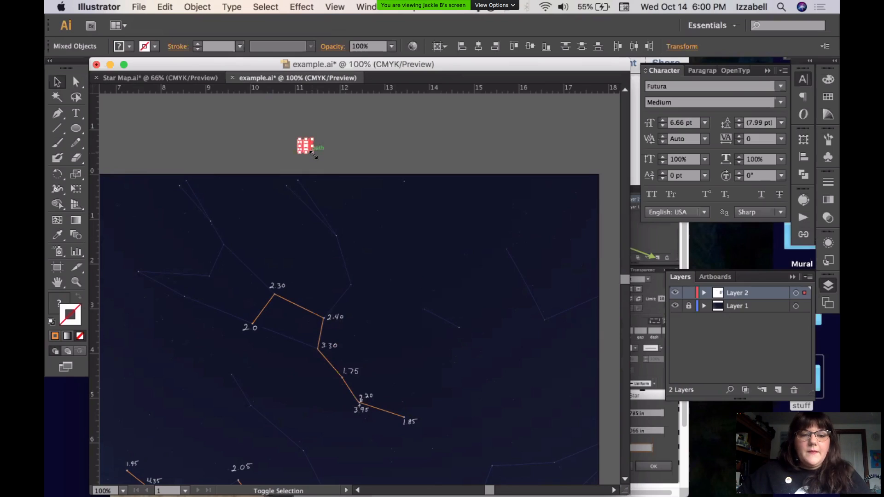
pyautogui.moveTo(314, 156); pyautogui.dragTo(322, 155)
pyautogui.click(407, 172)
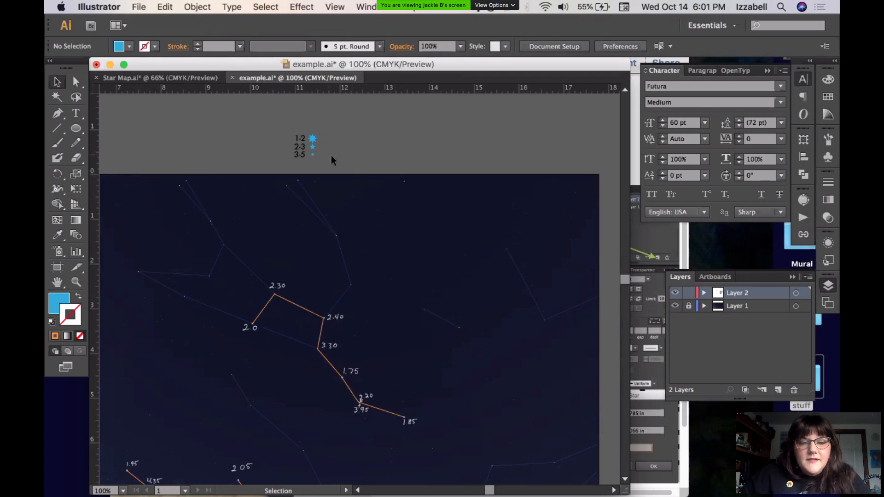
# - Undo the small key's enlargement and the earlier edits, back to before the star marker was placed at 1.75
pyautogui.press('super+z')
pyautogui.press('super+z')
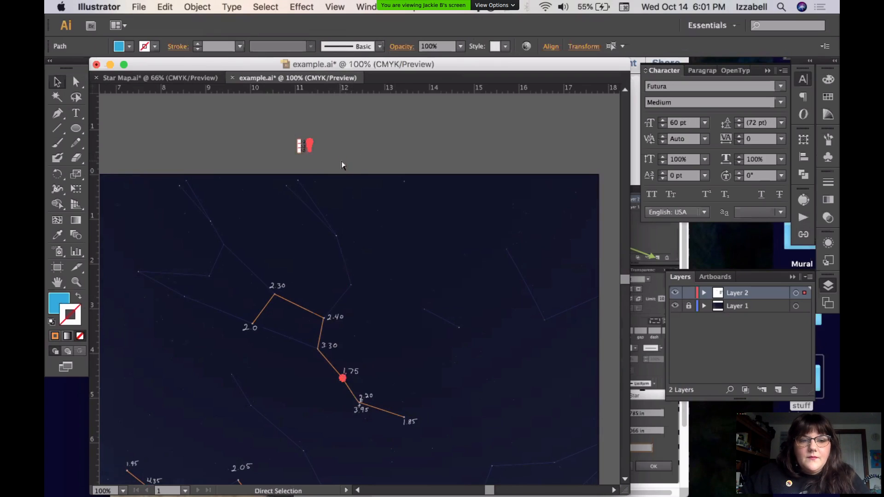
pyautogui.press('super+z')
pyautogui.press('super+z')
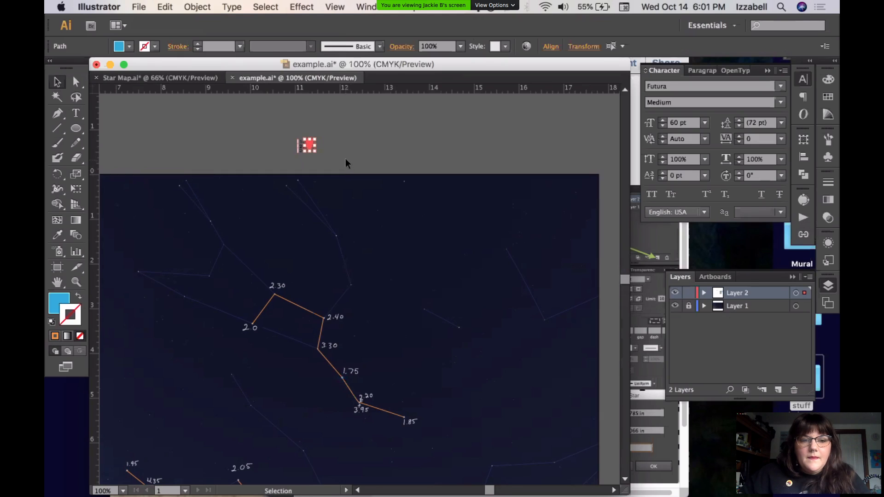
# - Select the small key's labels and blue shapes above the star map and scale them up together, bringing the label text to about 9.29 pt
pyautogui.click(345, 159)
pyautogui.moveTo(289, 131); pyautogui.dragTo(346, 162)
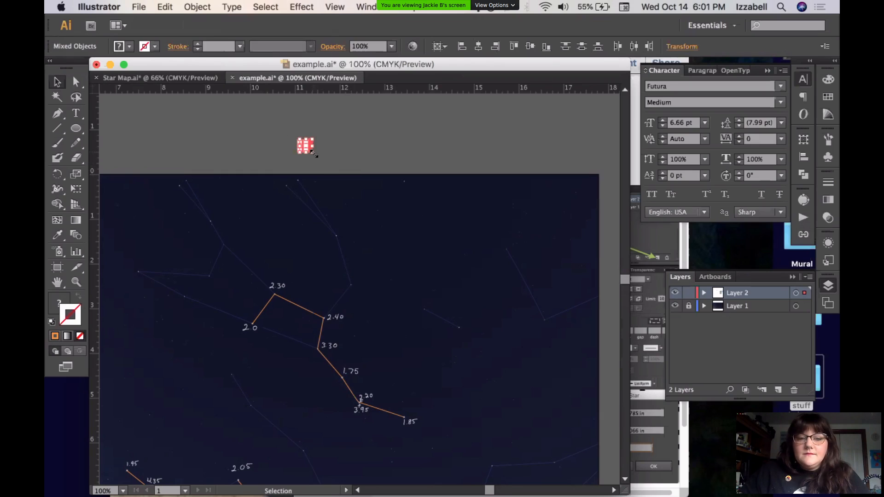
pyautogui.moveTo(314, 154); pyautogui.dragTo(317, 158)
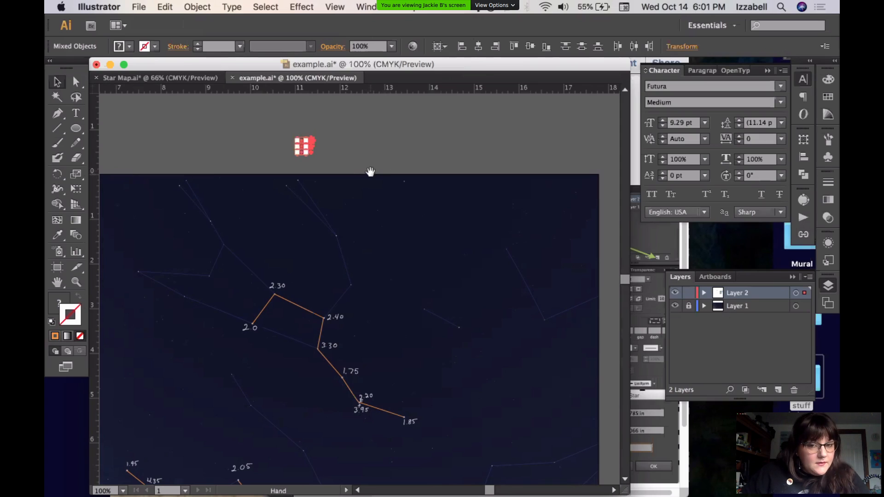
pyautogui.scroll(3, 369, 172)
pyautogui.hscroll(-3, 370, 172)
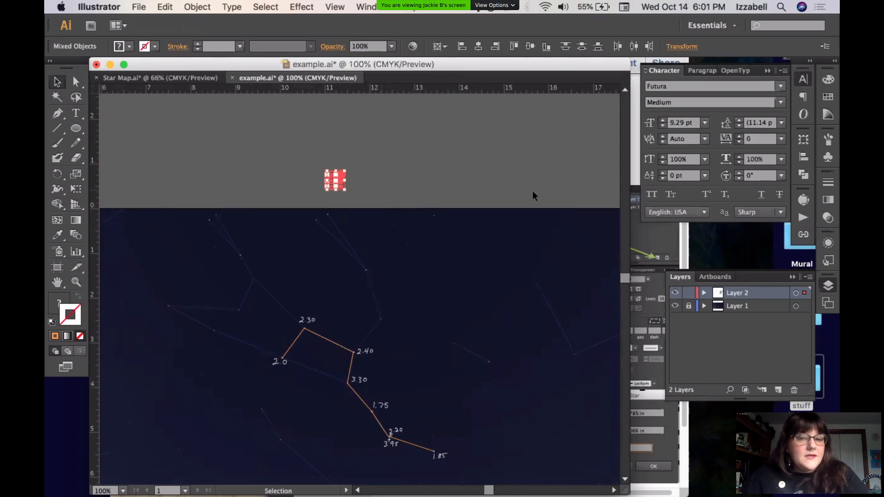
pyautogui.click(367, 184)
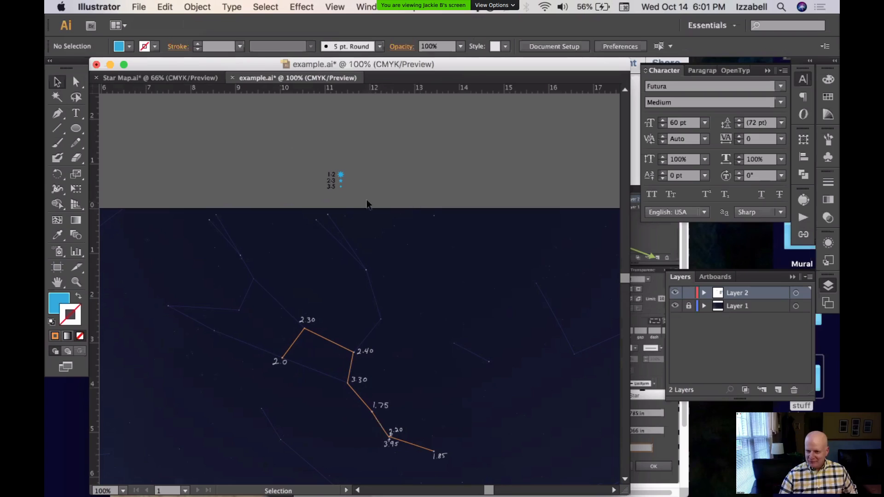
# - Place a copy of the key's eight-pointed 1-2 star on the constellation star labelled 1.75
pyautogui.click(341, 175)
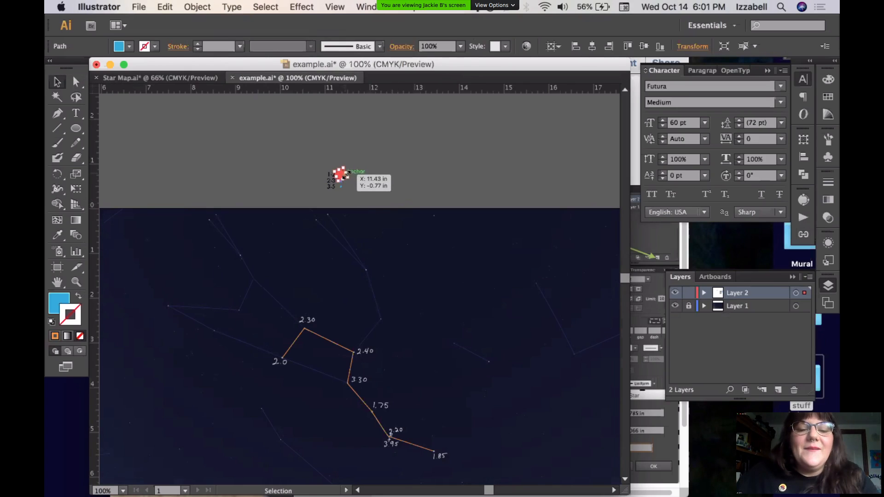
pyautogui.press('z')
pyautogui.moveTo(300, 139); pyautogui.dragTo(385, 233)
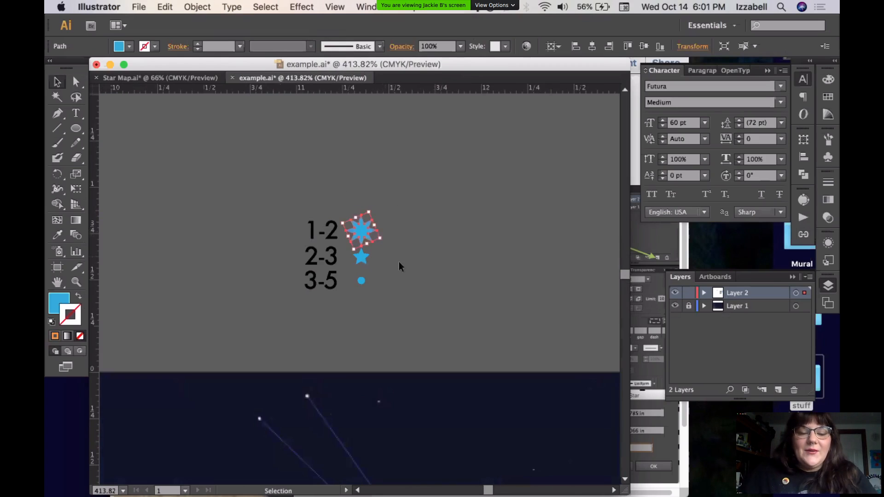
pyautogui.scroll(-2, 408, 239)
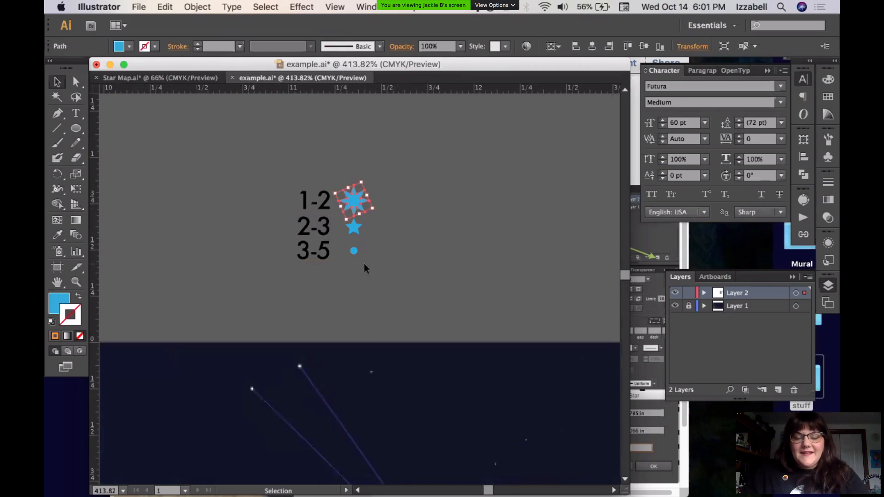
pyautogui.keyDown('alt'); pyautogui.keyDown('super'); pyautogui.click(372, 244); pyautogui.keyUp('super'); pyautogui.keyUp('alt')
pyautogui.keyDown('alt'); pyautogui.keyDown('super'); pyautogui.click(375, 244); pyautogui.keyUp('super'); pyautogui.keyUp('alt')
pyautogui.keyDown('alt'); pyautogui.keyDown('super'); pyautogui.click(388, 288); pyautogui.keyUp('super'); pyautogui.keyUp('alt')
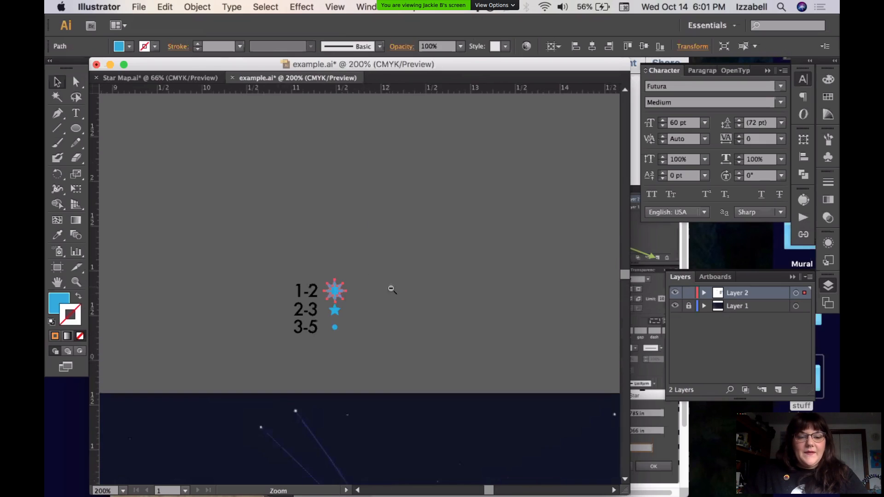
pyautogui.keyDown('alt'); pyautogui.keyDown('super'); pyautogui.click(391, 288); pyautogui.keyUp('super'); pyautogui.keyUp('alt')
pyautogui.scroll(-8, 389, 306)
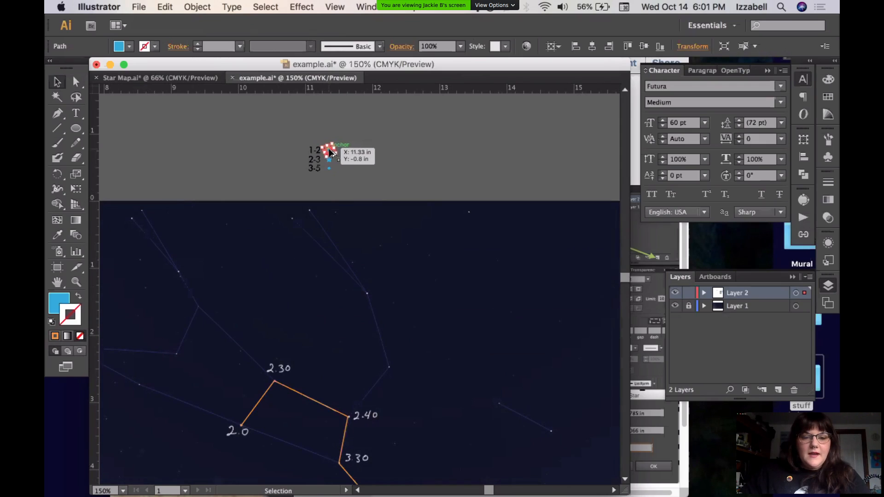
pyautogui.moveTo(329, 153); pyautogui.dragTo(442, 403)
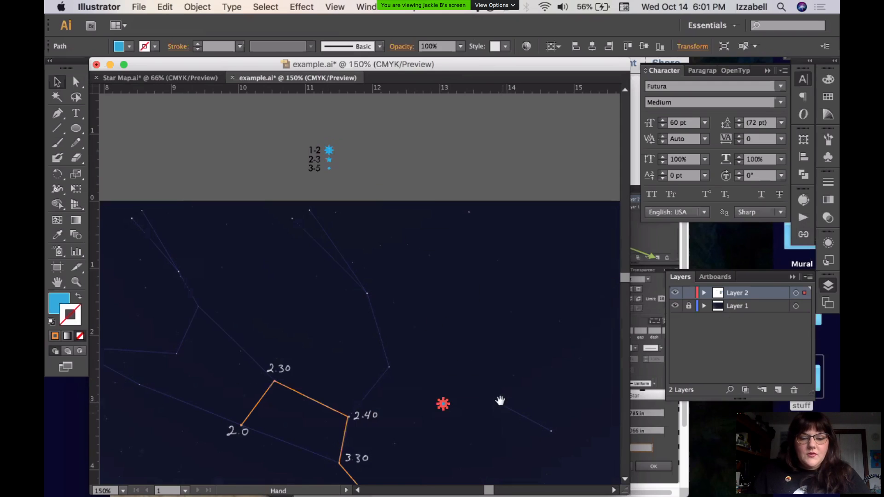
pyautogui.moveTo(500, 390); pyautogui.dragTo(426, 200)
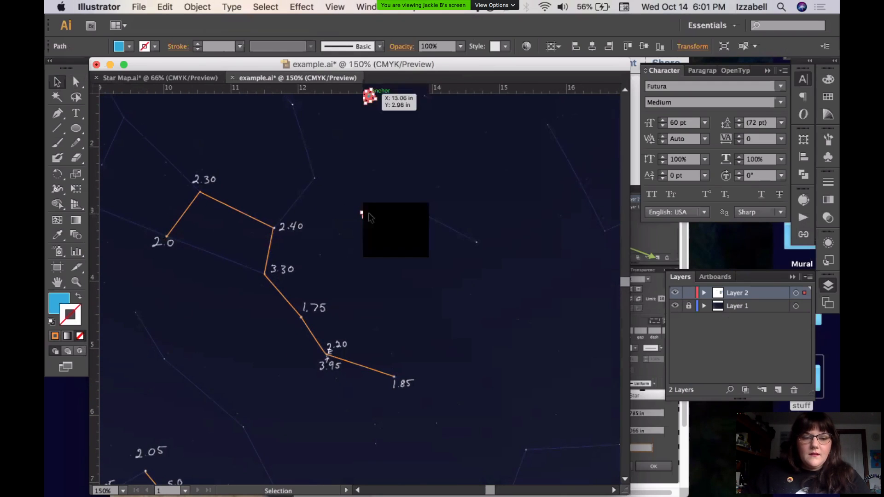
pyautogui.moveTo(368, 213); pyautogui.dragTo(301, 318)
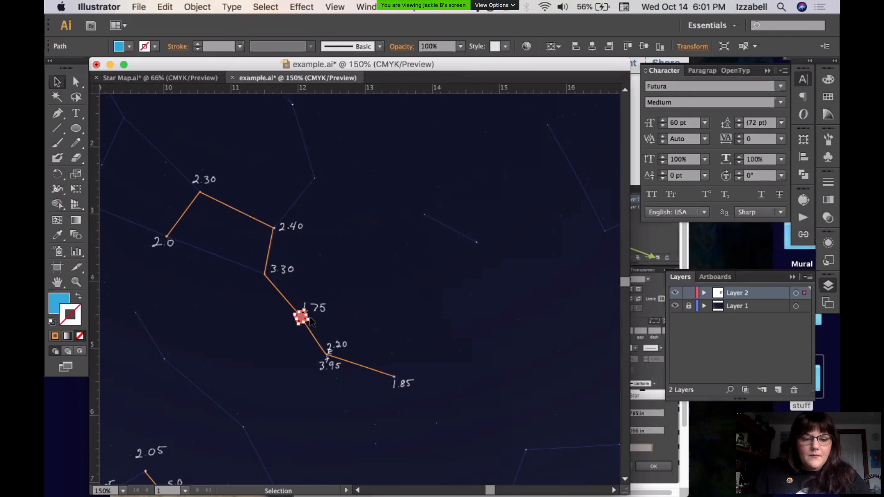
pyautogui.click(432, 304)
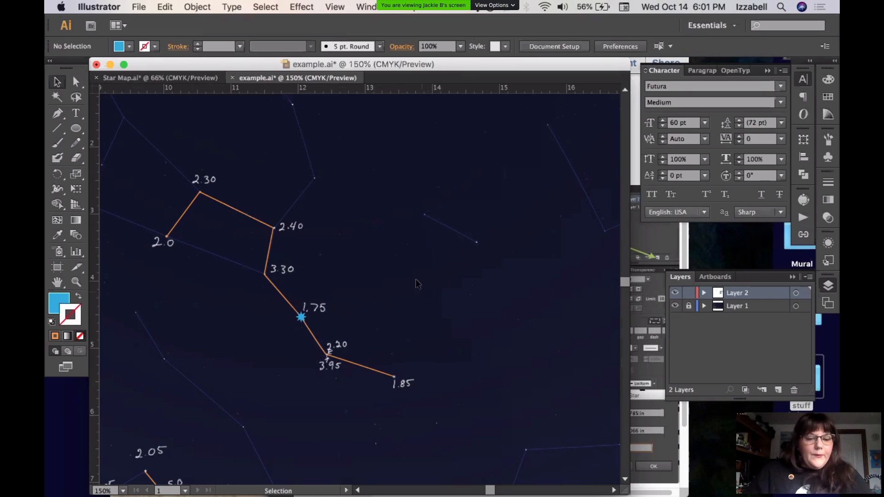
# - Place a copy of the key's five-pointed 2-3 star on the constellation star labelled 2.0
pyautogui.moveTo(384, 203); pyautogui.dragTo(493, 369)
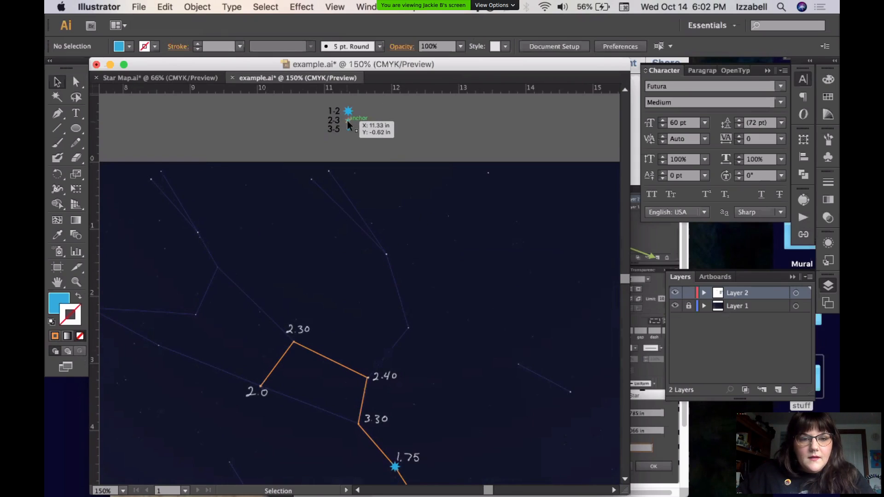
pyautogui.moveTo(347, 120); pyautogui.dragTo(260, 390)
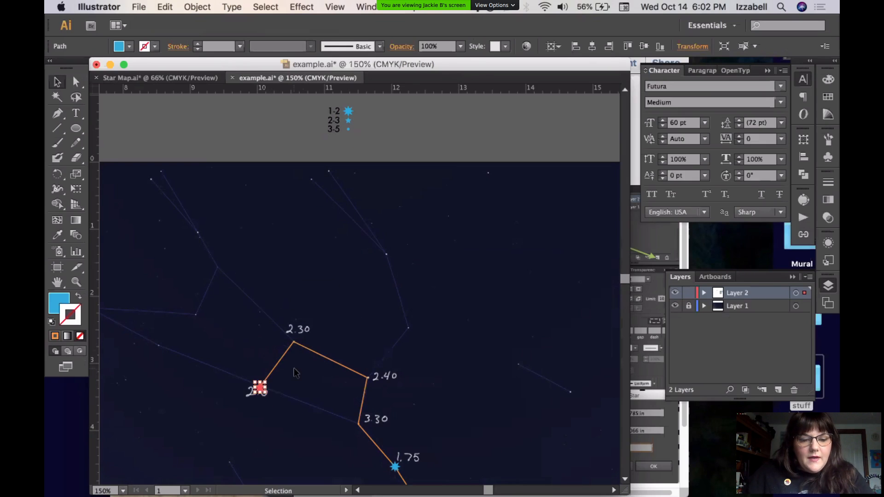
pyautogui.press('super+space')
pyautogui.moveTo(209, 293); pyautogui.dragTo(431, 462)
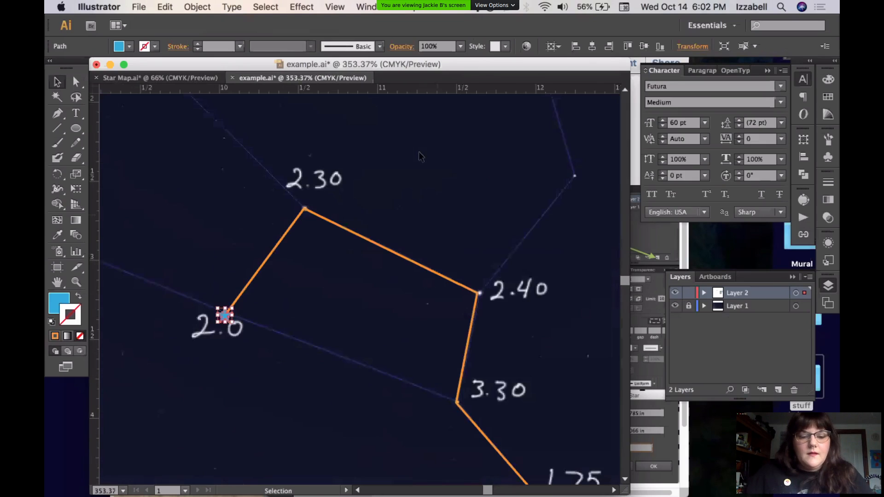
pyautogui.click(296, 307)
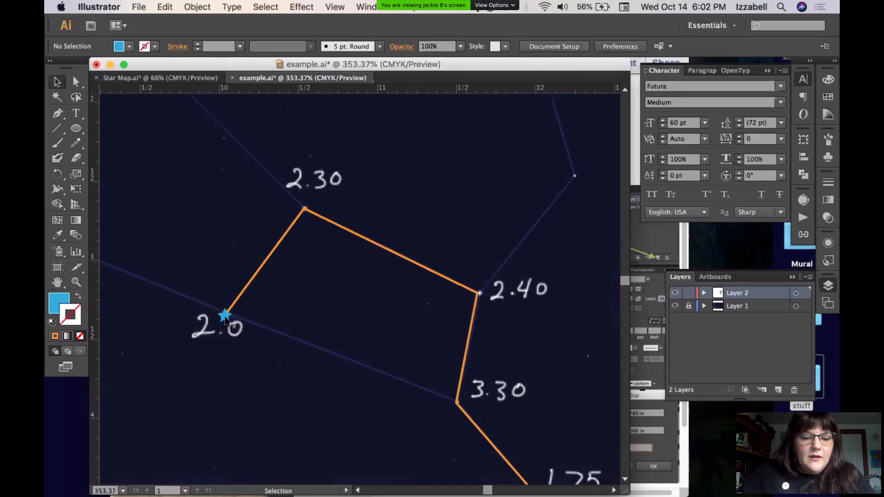
# - Copy the five-pointed star marker onto the constellation stars labelled 2.30, 2.40 and 2.20
pyautogui.moveTo(225, 316); pyautogui.dragTo(478, 297)
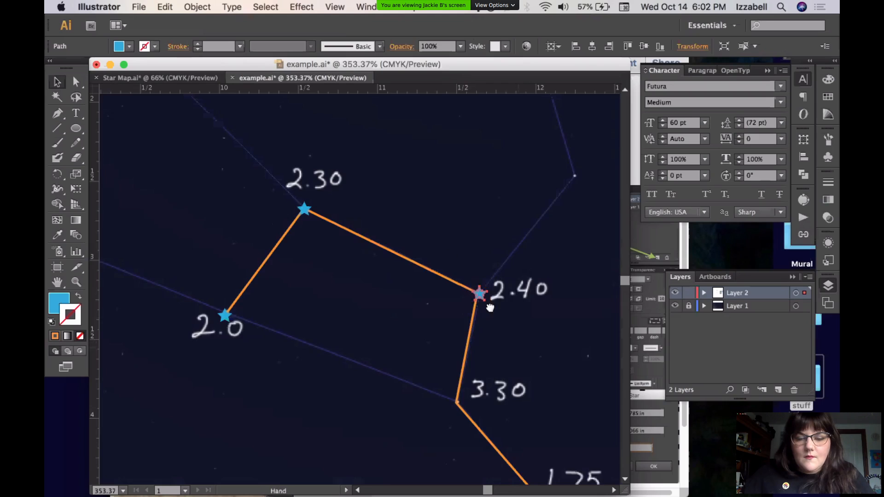
pyautogui.moveTo(514, 346); pyautogui.dragTo(343, 179)
pyautogui.scroll(2, 391, 251)
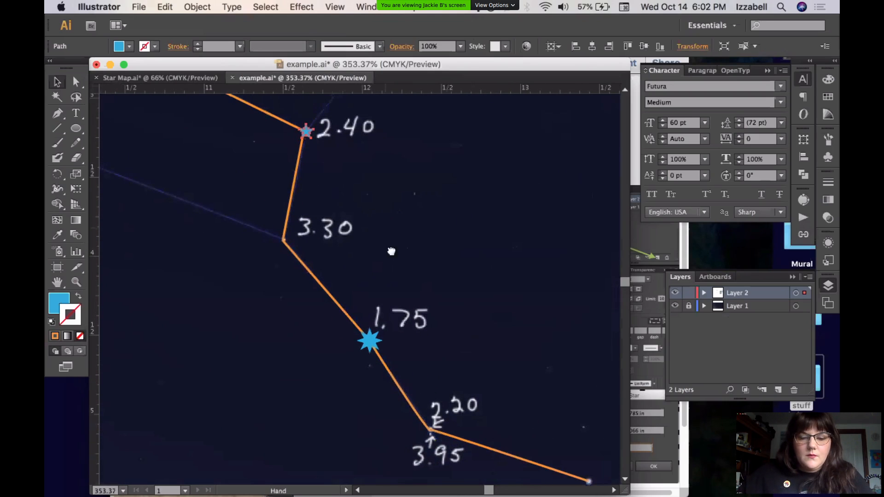
pyautogui.moveTo(315, 170); pyautogui.dragTo(438, 462)
pyautogui.scroll(-5, 439, 456)
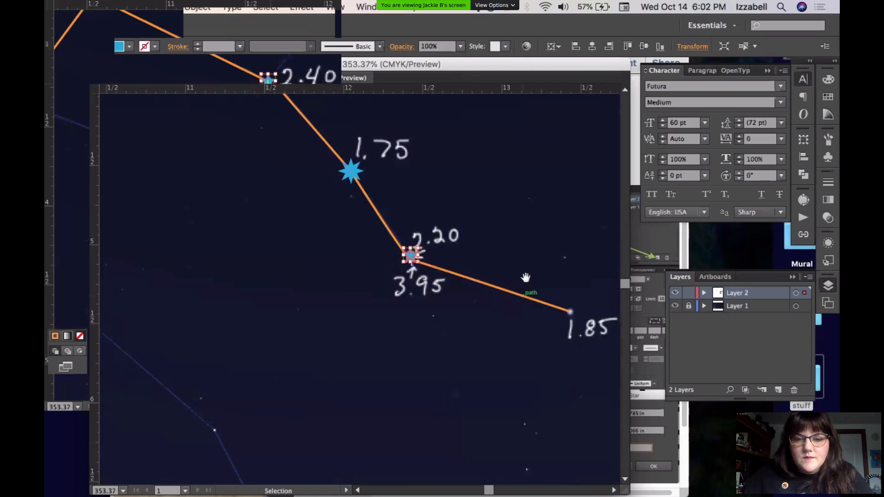
# - Copy the eight-pointed star marker from 1.75 onto the line's end star labelled 1.85, and deselect it
pyautogui.click(351, 172)
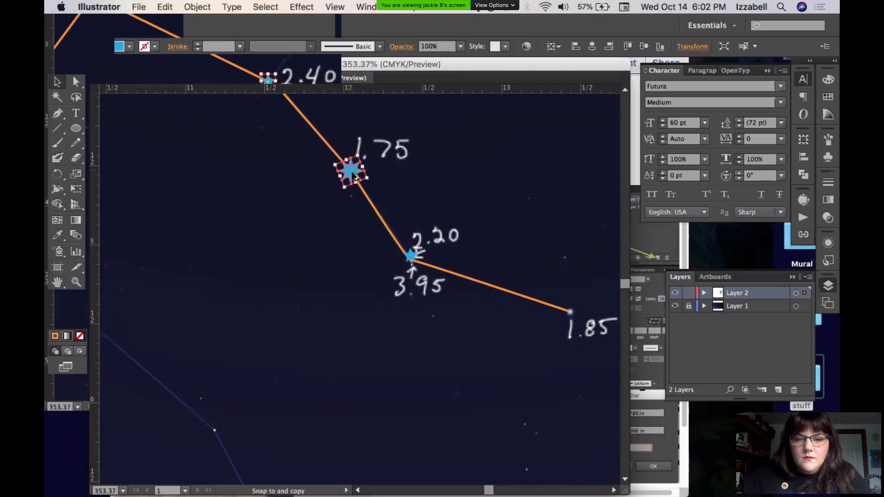
pyautogui.moveTo(353, 172); pyautogui.dragTo(570, 313)
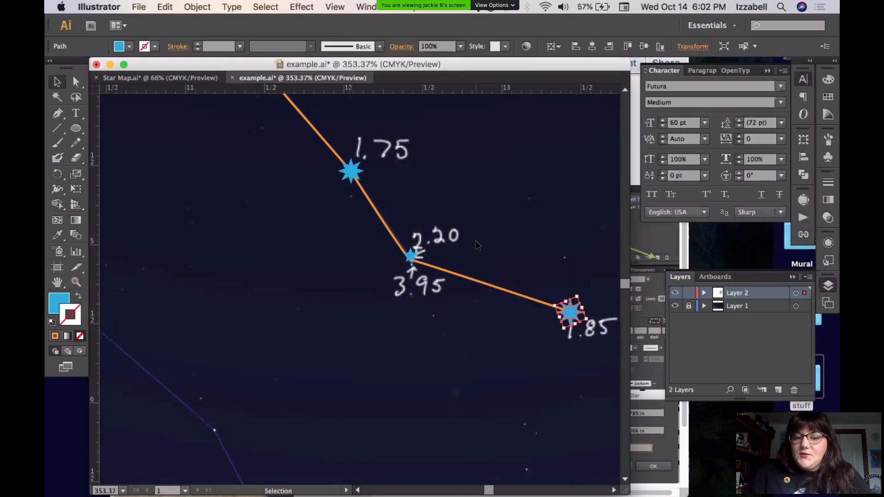
pyautogui.moveTo(456, 221); pyautogui.dragTo(509, 296)
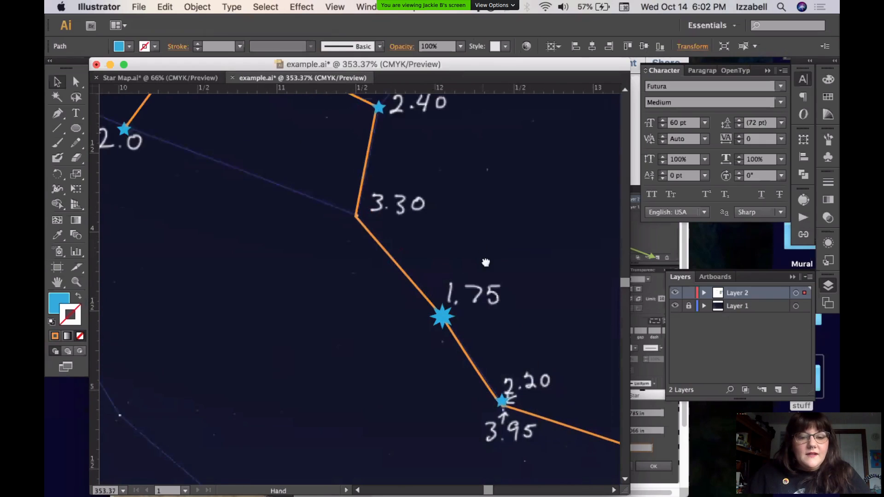
pyautogui.moveTo(486, 261); pyautogui.dragTo(493, 366)
pyautogui.scroll(-5, 505, 247)
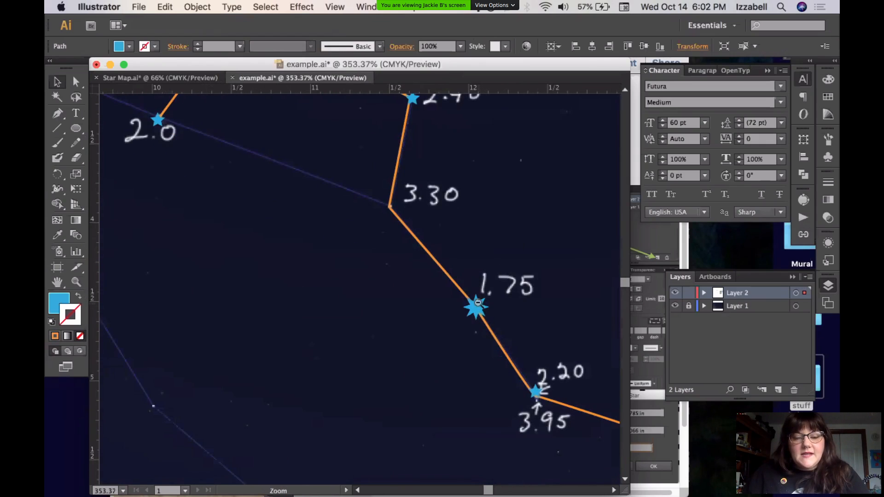
pyautogui.keyDown('alt'); pyautogui.keyDown('super'); pyautogui.click(478, 302); pyautogui.keyUp('super'); pyautogui.keyUp('alt')
pyautogui.keyDown('alt'); pyautogui.keyDown('super'); pyautogui.click(487, 302); pyautogui.keyUp('super'); pyautogui.keyUp('alt')
pyautogui.moveTo(437, 331); pyautogui.dragTo(547, 325)
pyautogui.click(513, 383)
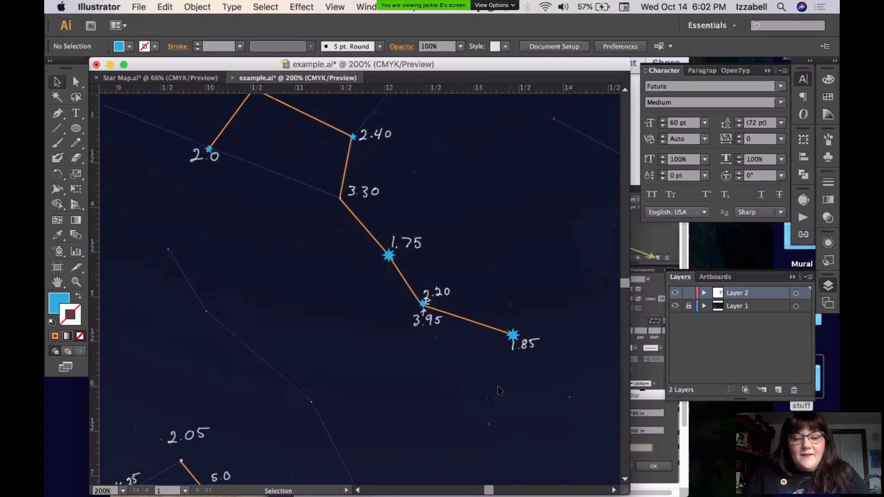
# - Copy the key's round 3-5 dot onto the upper edge of the star map below the key
pyautogui.moveTo(408, 400); pyautogui.dragTo(452, 385)
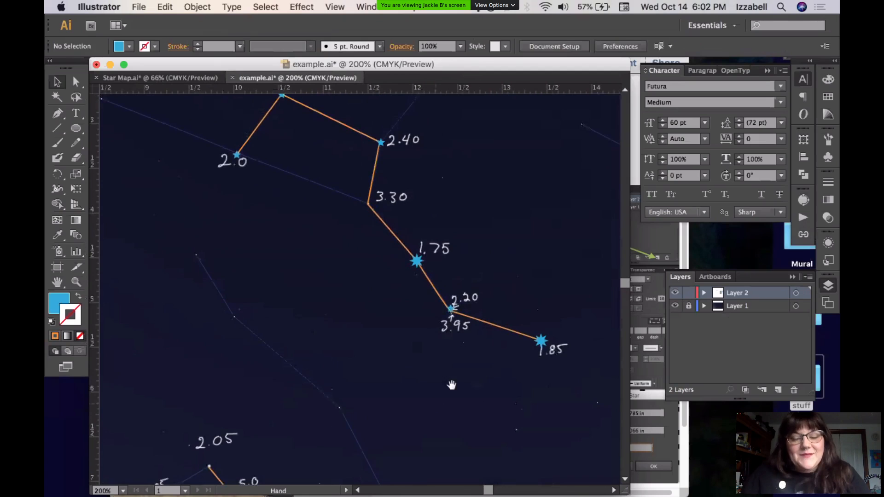
pyautogui.moveTo(491, 263); pyautogui.dragTo(479, 368)
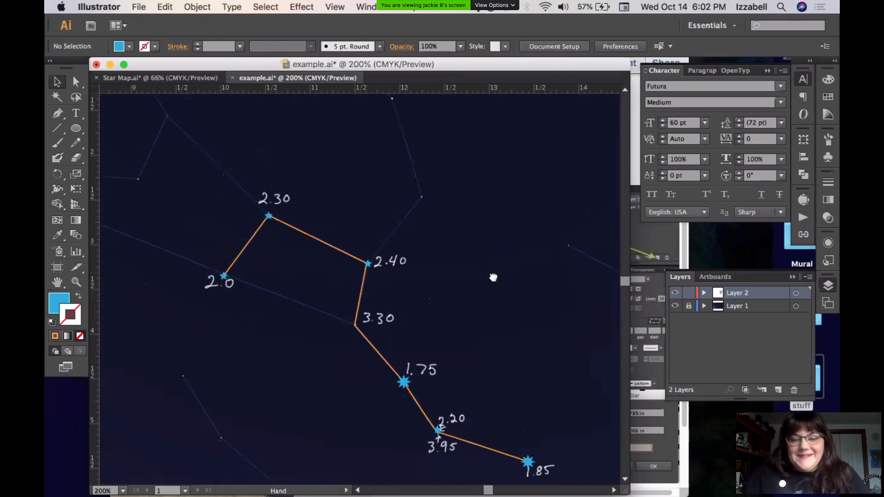
pyautogui.moveTo(491, 276); pyautogui.dragTo(503, 390)
pyautogui.keyDown('alt'); pyautogui.keyDown('super'); pyautogui.click(429, 260); pyautogui.keyUp('super'); pyautogui.keyUp('alt')
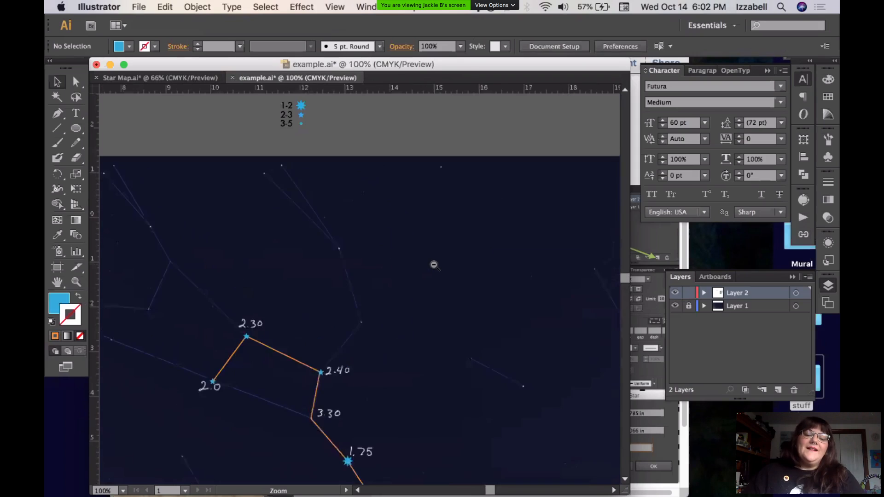
pyautogui.keyDown('alt'); pyautogui.keyDown('super'); pyautogui.click(434, 265); pyautogui.keyUp('super'); pyautogui.keyUp('alt')
pyautogui.moveTo(239, 165); pyautogui.dragTo(310, 238)
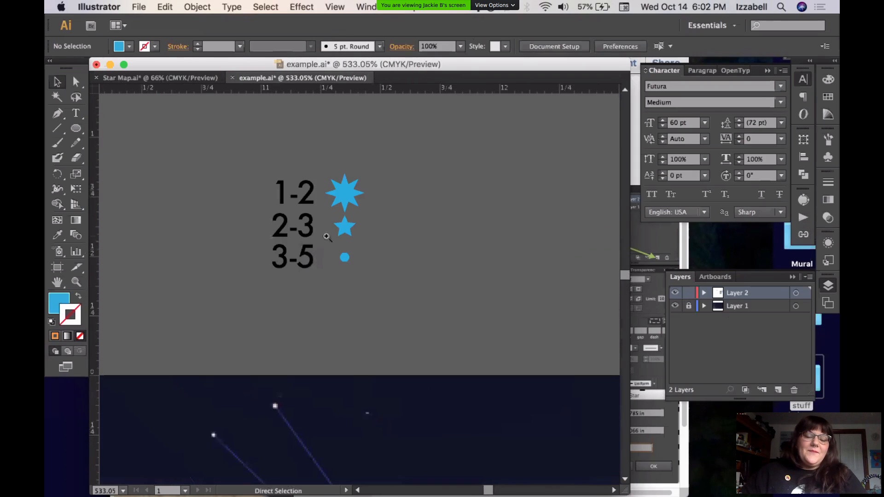
pyautogui.click(344, 258)
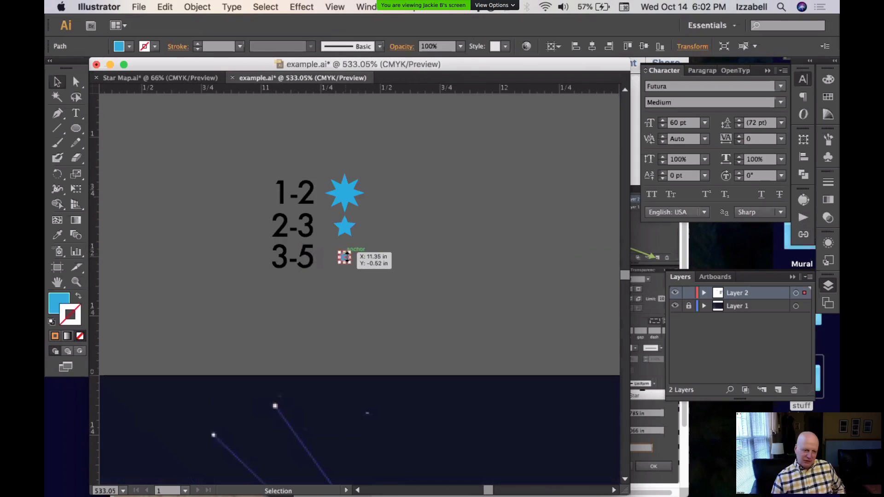
pyautogui.moveTo(345, 258); pyautogui.dragTo(405, 426)
# - Move the round dot copy down the map, beside the faint blue line above the 2.40 star, and deselect it
pyautogui.moveTo(468, 414); pyautogui.dragTo(424, 149)
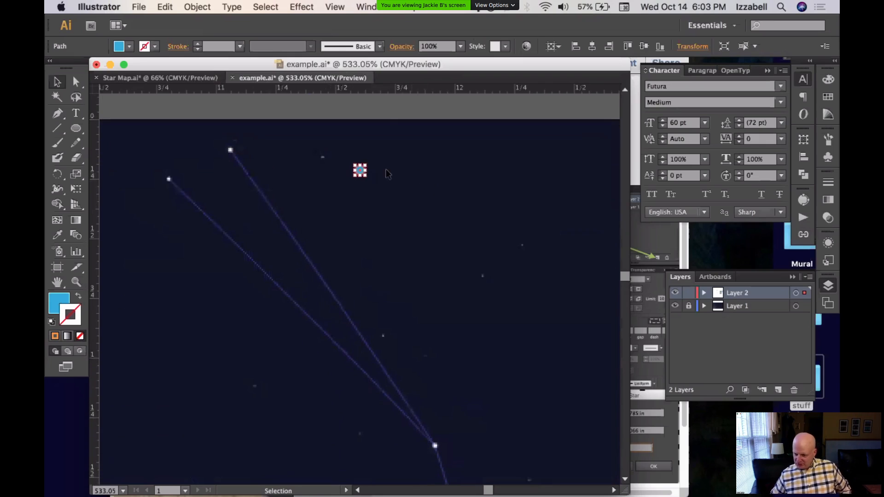
pyautogui.moveTo(360, 171); pyautogui.dragTo(374, 399)
pyautogui.moveTo(438, 413); pyautogui.dragTo(424, 156)
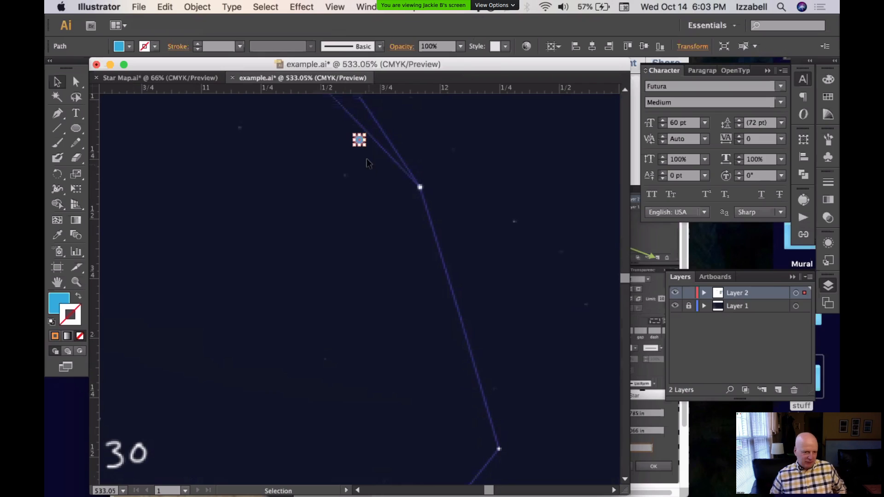
pyautogui.moveTo(359, 139); pyautogui.dragTo(363, 361)
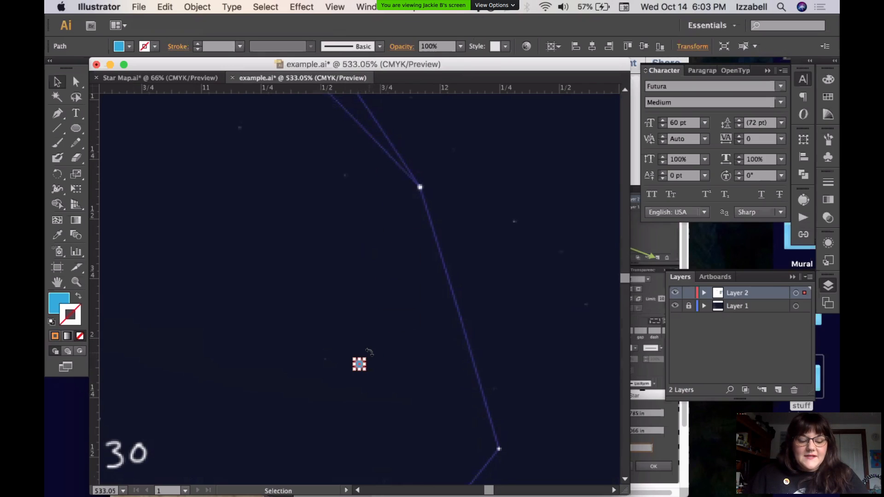
pyautogui.press('z')
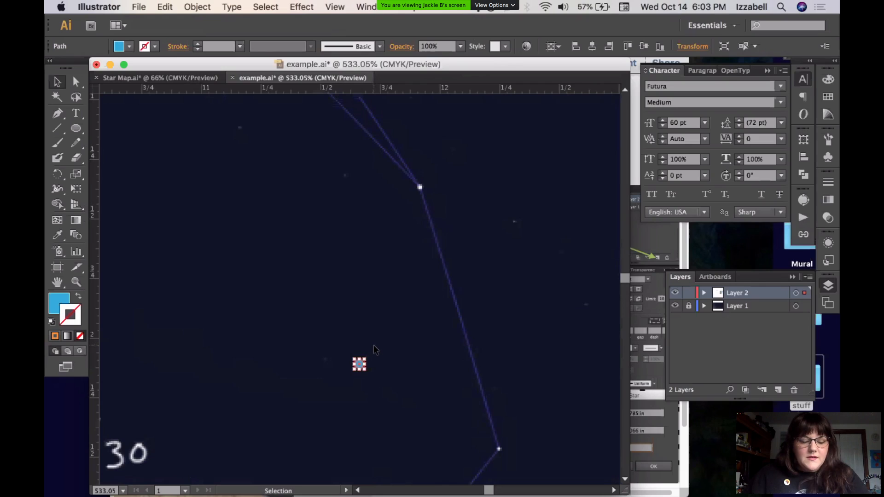
pyautogui.press('super+shift+a')
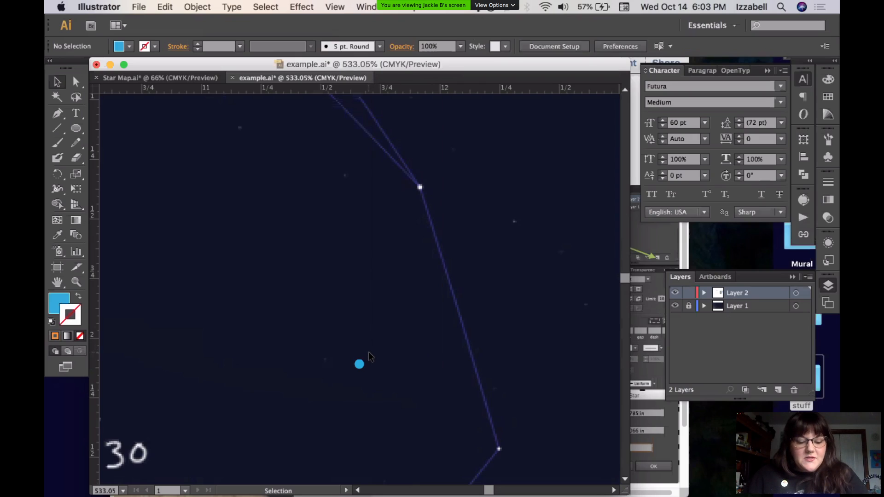
# - Move the round dot onto the constellation star labelled 3.30 and deselect it
pyautogui.press('super')
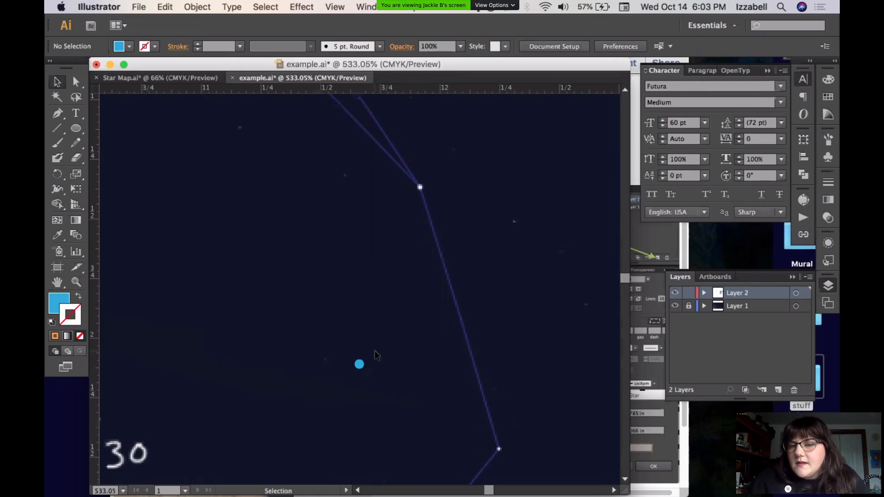
pyautogui.keyDown('alt'); pyautogui.keyDown('super'); pyautogui.click(384, 341); pyautogui.keyUp('super'); pyautogui.keyUp('alt')
pyautogui.keyDown('alt'); pyautogui.keyDown('super'); pyautogui.click(385, 340); pyautogui.keyUp('super'); pyautogui.keyUp('alt')
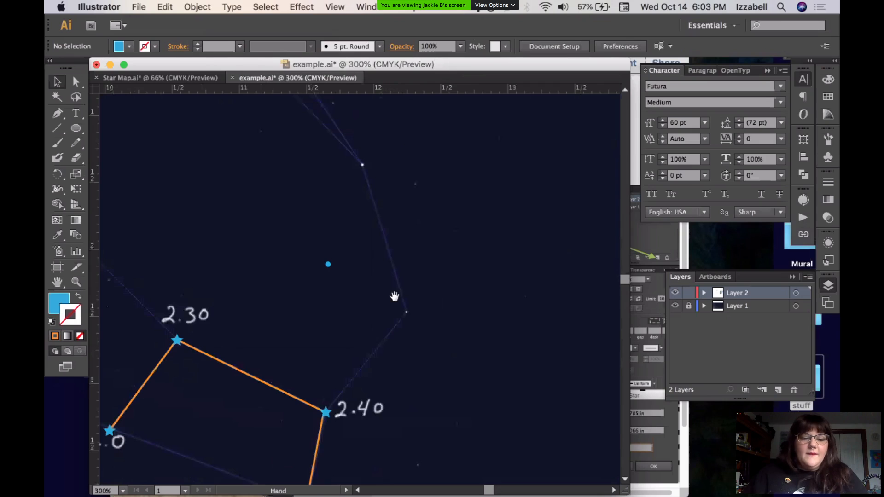
pyautogui.moveTo(394, 296); pyautogui.dragTo(477, 273)
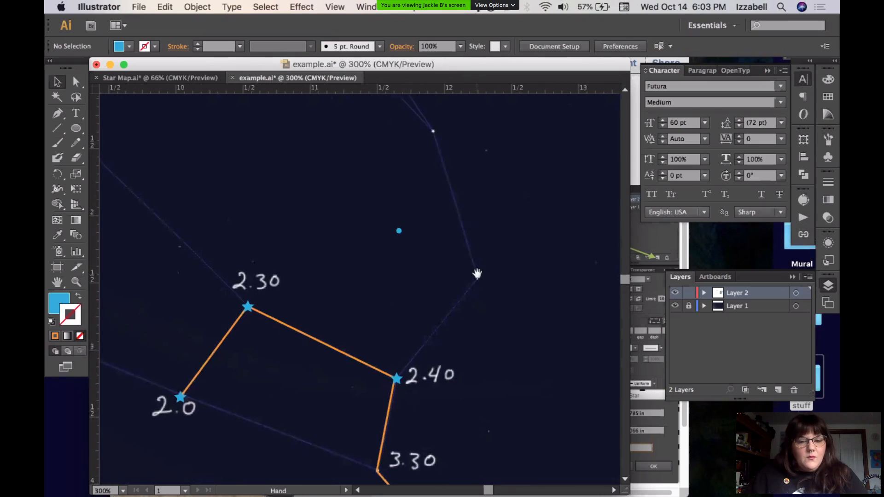
pyautogui.keyDown('alt'); pyautogui.keyDown('super'); pyautogui.click(465, 277); pyautogui.keyUp('super'); pyautogui.keyUp('alt')
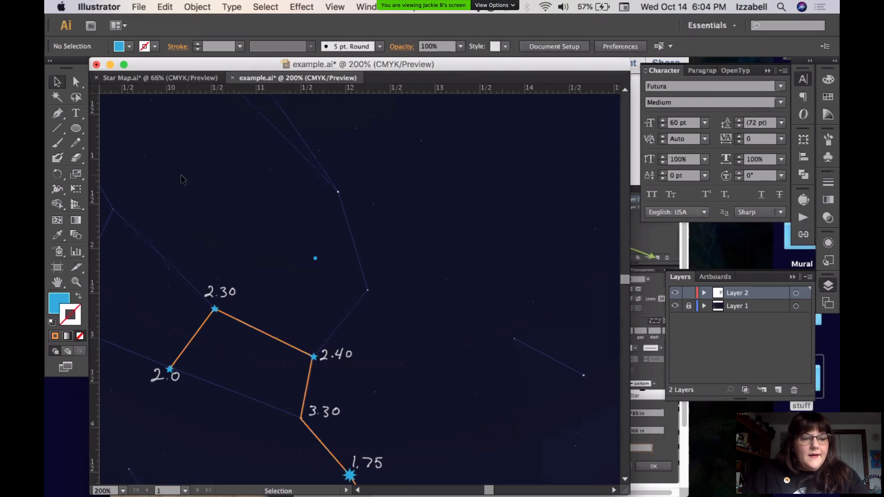
pyautogui.click(76, 188)
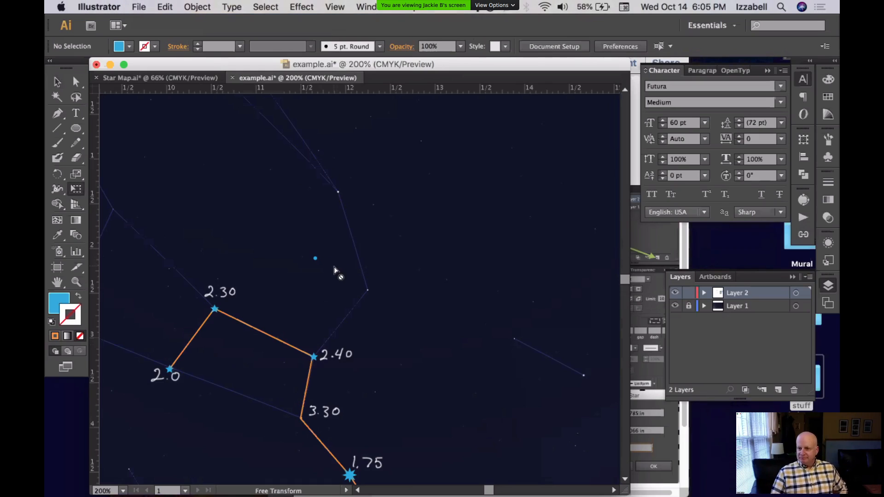
pyautogui.press('v')
pyautogui.click(317, 259)
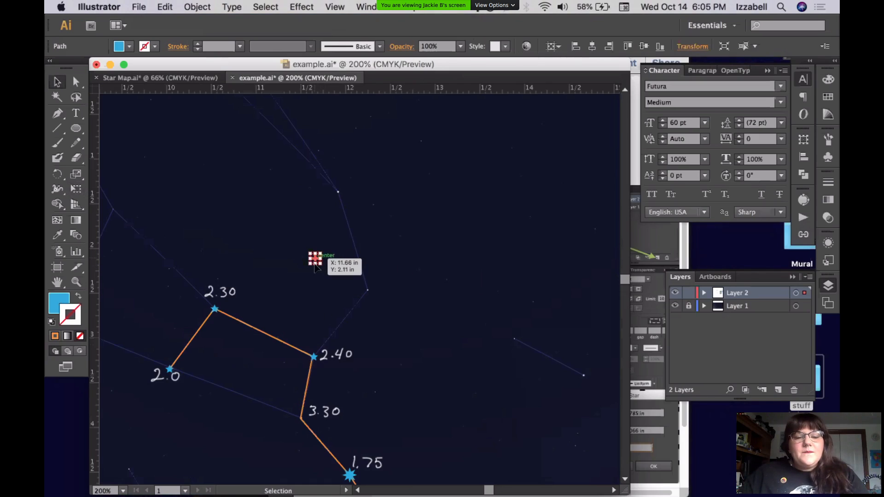
pyautogui.moveTo(316, 261); pyautogui.dragTo(300, 418)
pyautogui.press('z')
pyautogui.moveTo(232, 337); pyautogui.dragTo(385, 464)
pyautogui.click(436, 385)
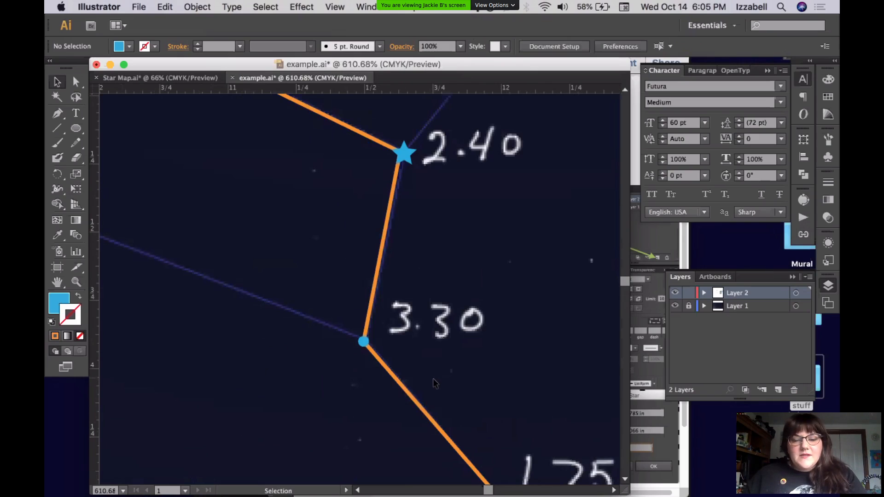
# - Copy the round dot marker from 3.30 onto the constellation star labelled 3.95
pyautogui.keyDown('alt'); pyautogui.keyDown('super'); pyautogui.click(438, 390); pyautogui.keyUp('super'); pyautogui.keyUp('alt')
pyautogui.keyDown('alt'); pyautogui.keyDown('super'); pyautogui.click(442, 394); pyautogui.keyUp('super'); pyautogui.keyUp('alt')
pyautogui.keyDown('alt'); pyautogui.keyDown('super'); pyautogui.click(444, 401); pyautogui.keyUp('super'); pyautogui.keyUp('alt')
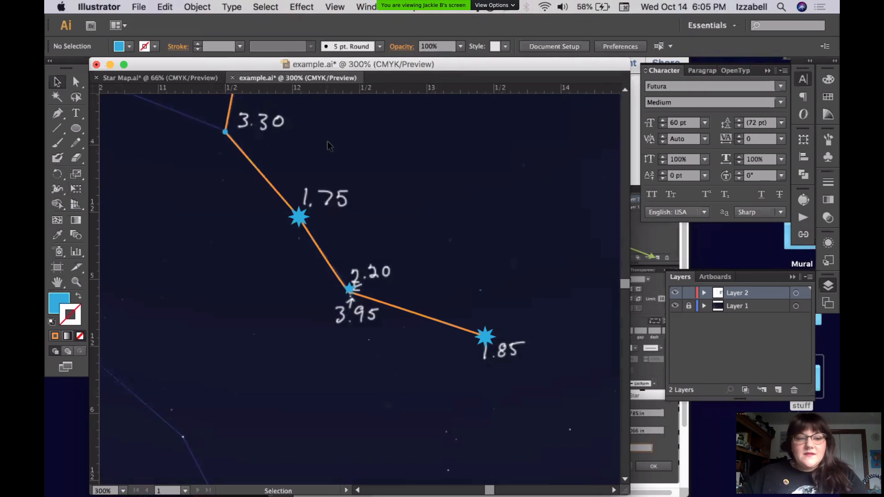
pyautogui.moveTo(418, 203); pyautogui.dragTo(459, 233)
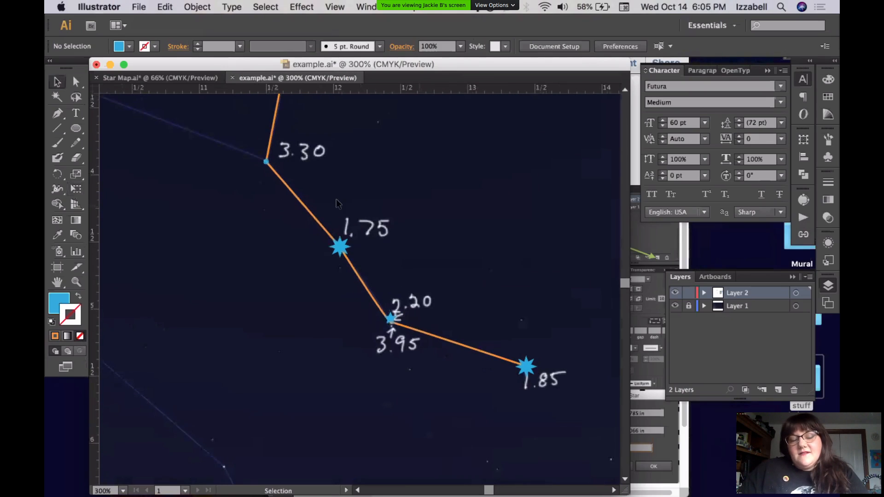
pyautogui.click(266, 163)
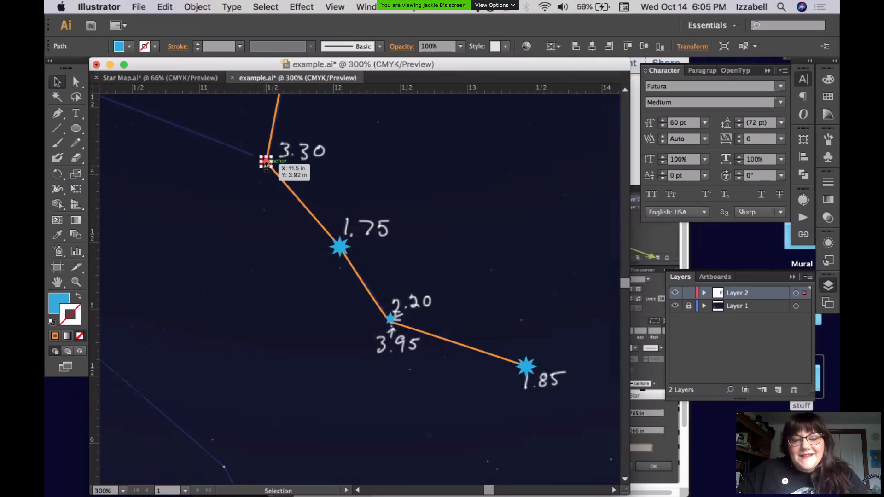
pyautogui.moveTo(266, 163); pyautogui.dragTo(394, 328)
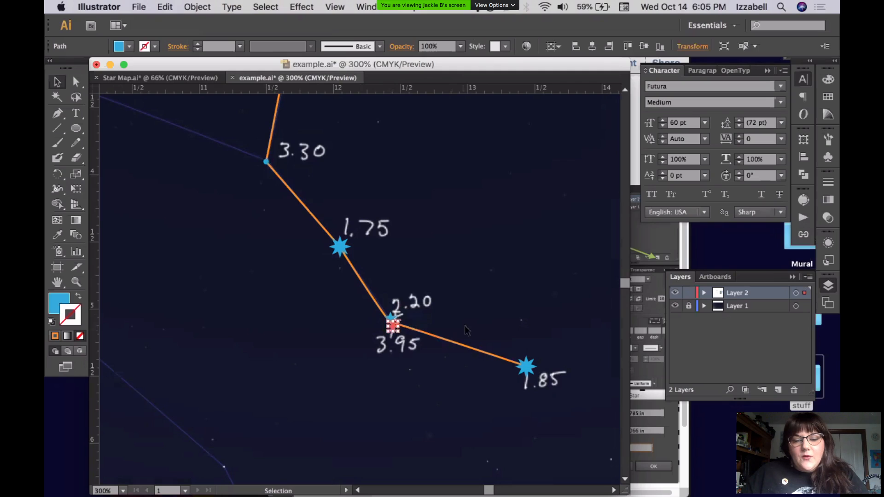
# - Fine-tune the 3.95 dot so it sits just beneath the 2.20 star marker, and deselect it
pyautogui.moveTo(365, 281); pyautogui.dragTo(430, 363)
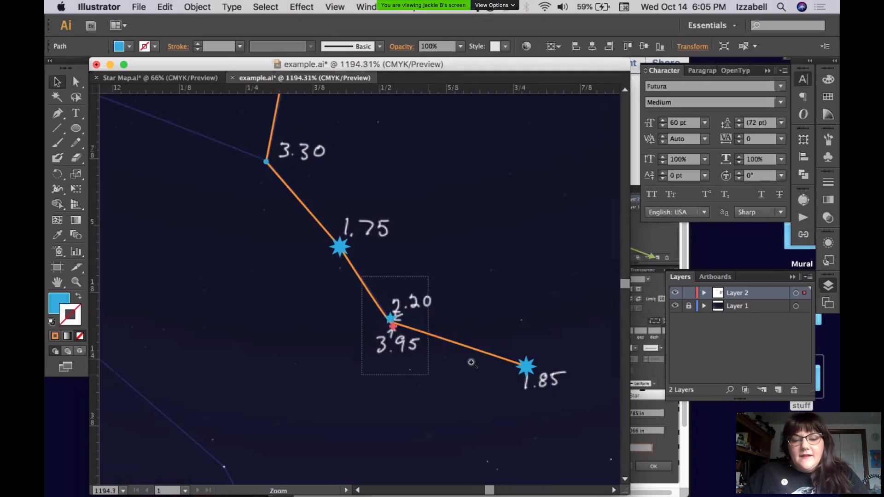
pyautogui.click(500, 269)
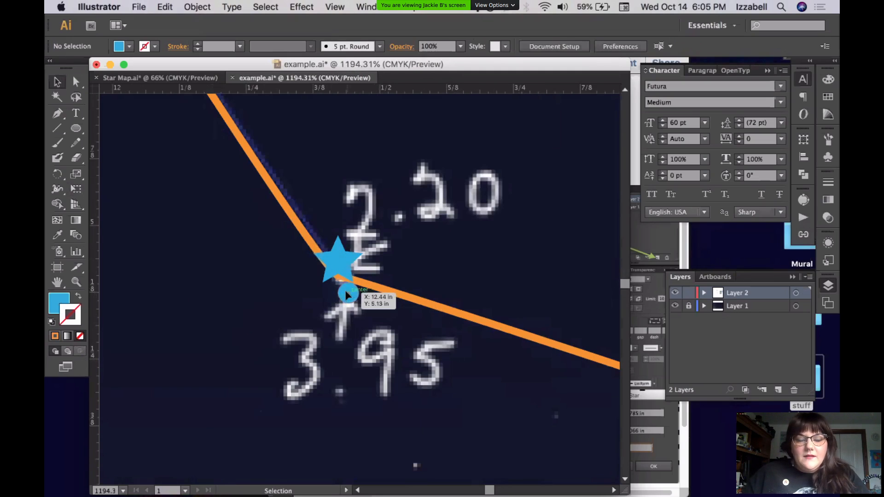
pyautogui.moveTo(346, 292); pyautogui.dragTo(339, 291)
pyautogui.click(492, 275)
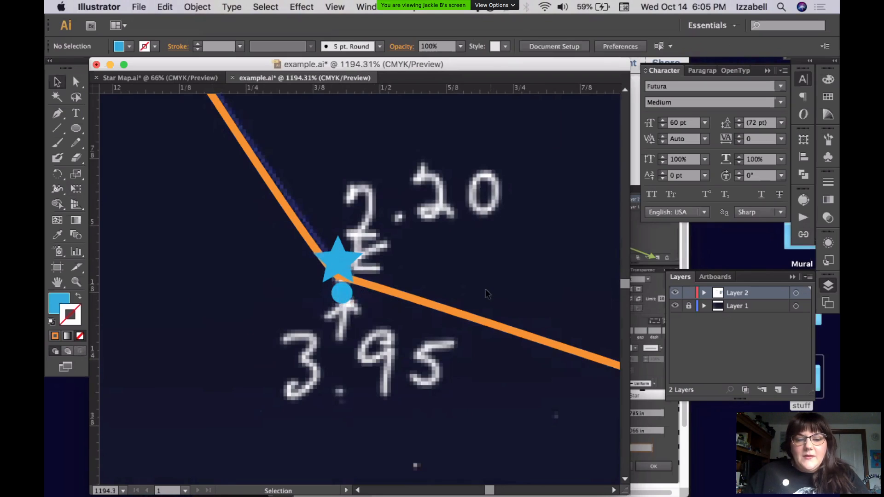
# - Copy the eight-pointed star marker from 1.75 onto the neighbouring constellation's end star labelled 1.95, and deselect it
pyautogui.press('z')
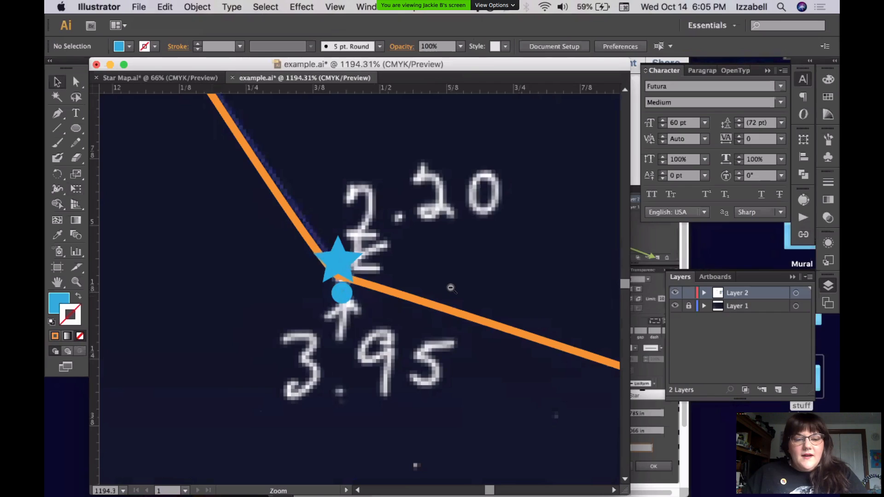
pyautogui.keyDown('alt'); pyautogui.click(452, 286); pyautogui.keyUp('alt')
pyautogui.keyDown('alt'); pyautogui.click(446, 288); pyautogui.keyUp('alt')
pyautogui.keyDown('alt'); pyautogui.click(423, 295); pyautogui.keyUp('alt')
pyautogui.press('space')
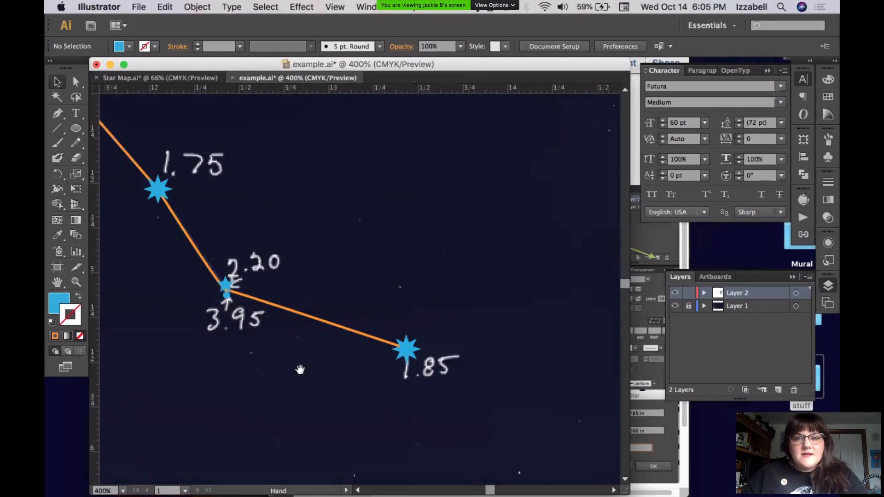
pyautogui.moveTo(300, 370); pyautogui.dragTo(435, 317)
pyautogui.keyDown('alt'); pyautogui.click(375, 318); pyautogui.keyUp('alt')
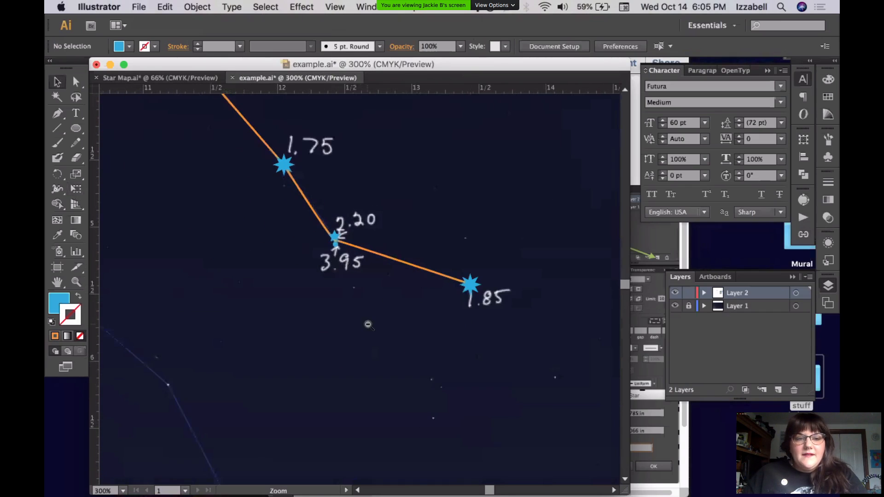
pyautogui.keyDown('alt'); pyautogui.click(368, 325); pyautogui.keyUp('alt')
pyautogui.press('space')
pyautogui.moveTo(351, 359); pyautogui.dragTo(524, 336)
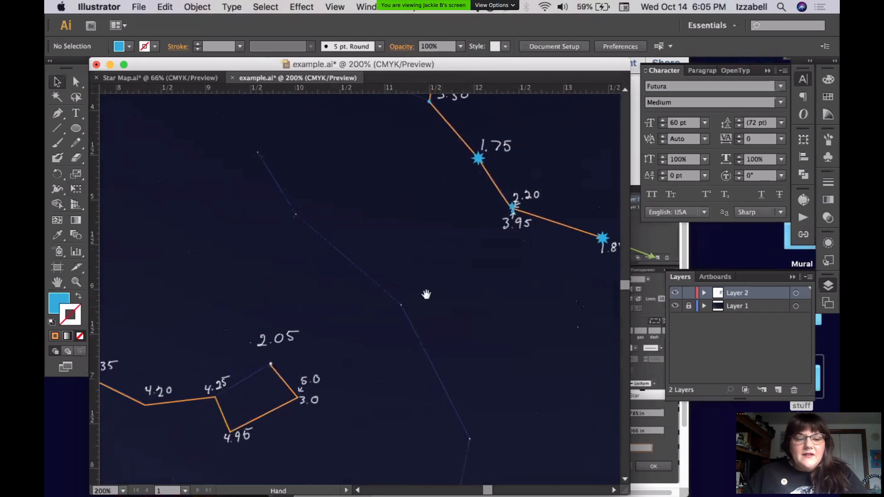
pyautogui.moveTo(396, 263); pyautogui.dragTo(424, 287)
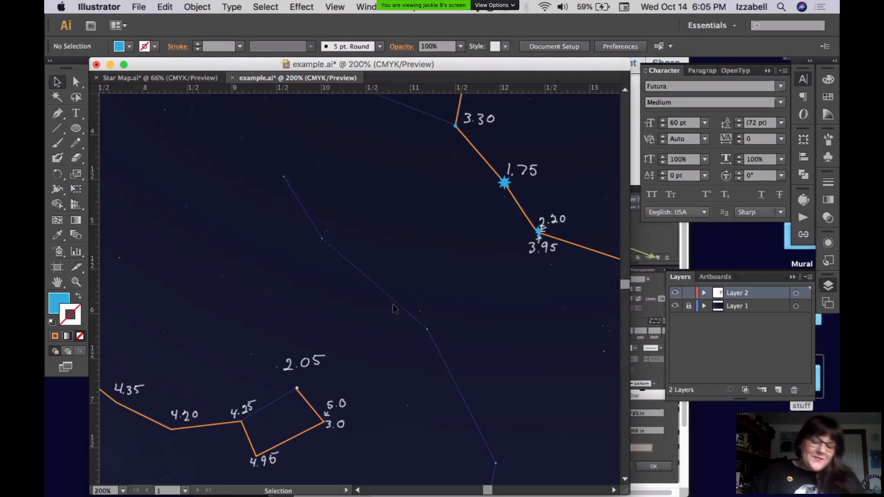
pyautogui.moveTo(308, 349); pyautogui.dragTo(371, 307)
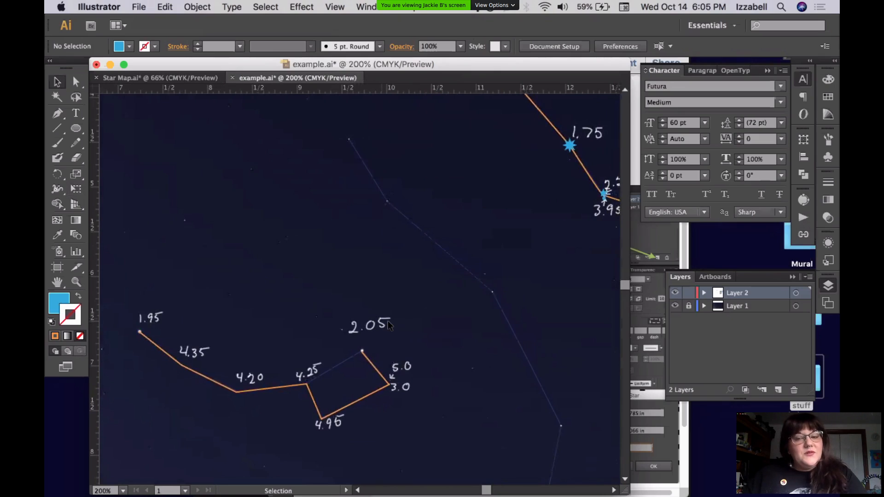
pyautogui.click(569, 146)
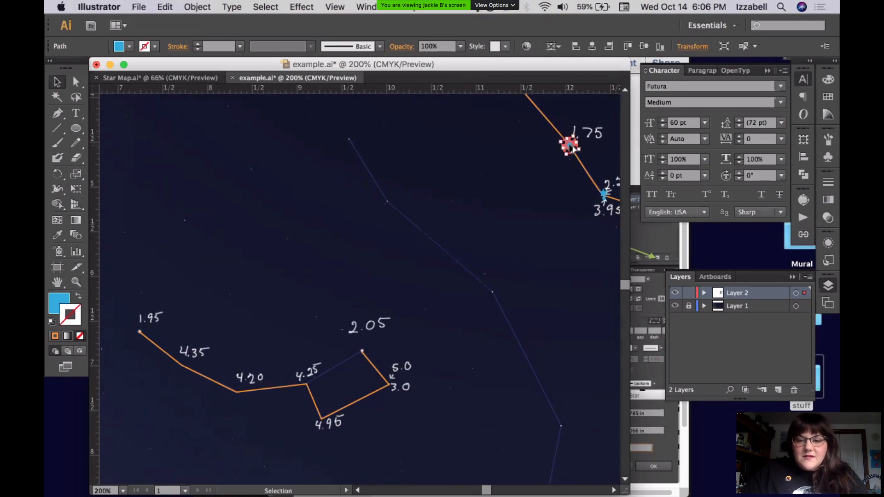
pyautogui.moveTo(571, 147); pyautogui.dragTo(139, 333)
pyautogui.click(365, 282)
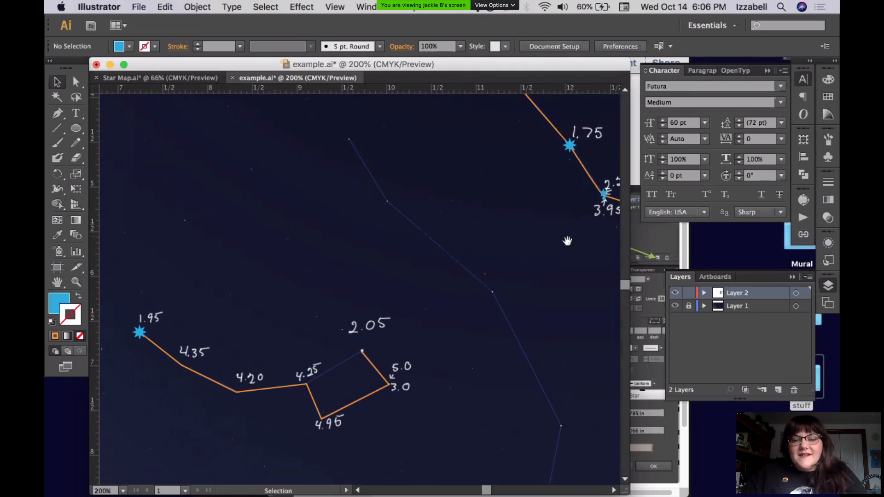
# - Copy the five-pointed star marker from 2.20 onto the constellation star labelled 2.05
pyautogui.moveTo(568, 241); pyautogui.dragTo(495, 313)
pyautogui.moveTo(441, 258); pyautogui.dragTo(526, 276)
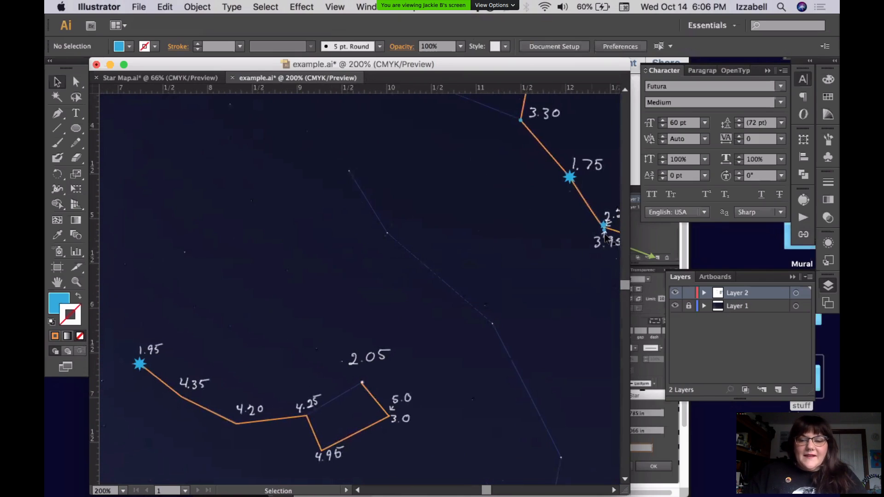
pyautogui.click(603, 226)
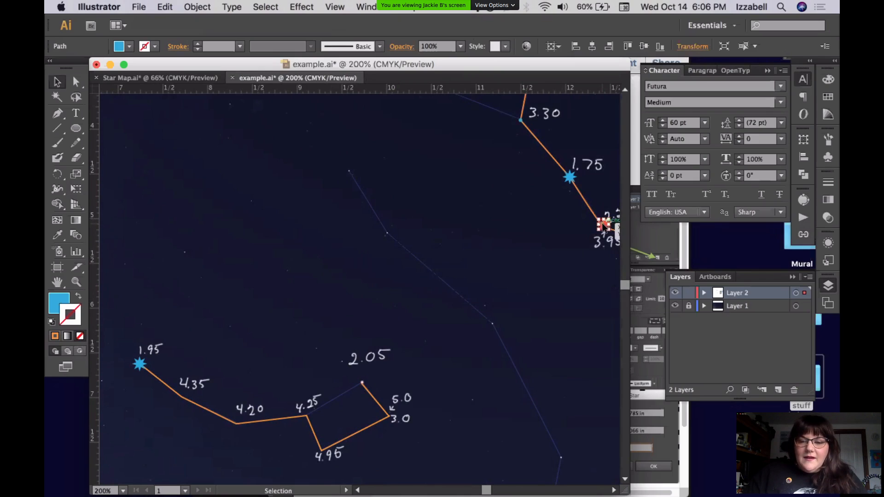
pyautogui.moveTo(603, 225); pyautogui.dragTo(363, 382)
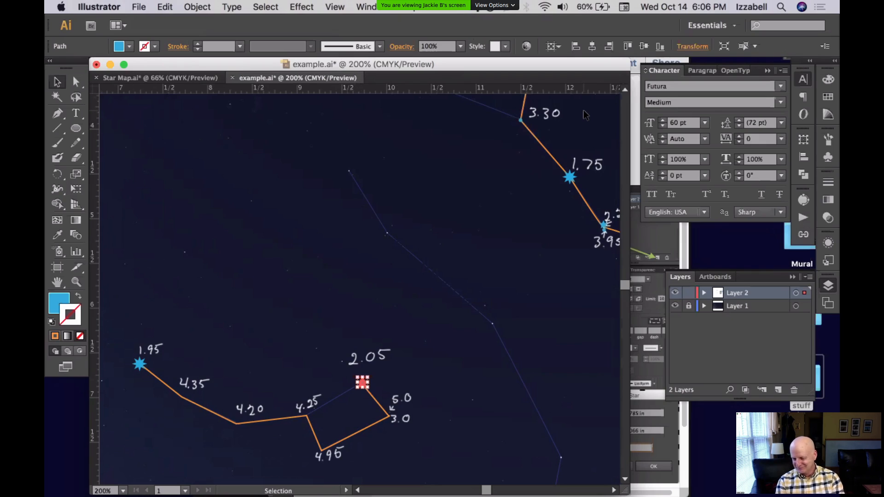
# - Copy the round dot marker from 3.30 onto the constellation star labelled 5.0, and deselect it
pyautogui.click(481, 276)
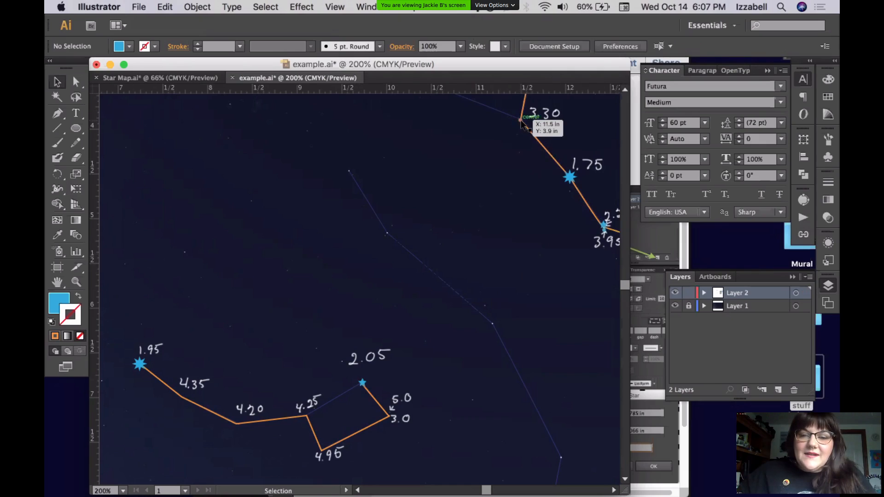
pyautogui.moveTo(521, 121); pyautogui.dragTo(435, 395)
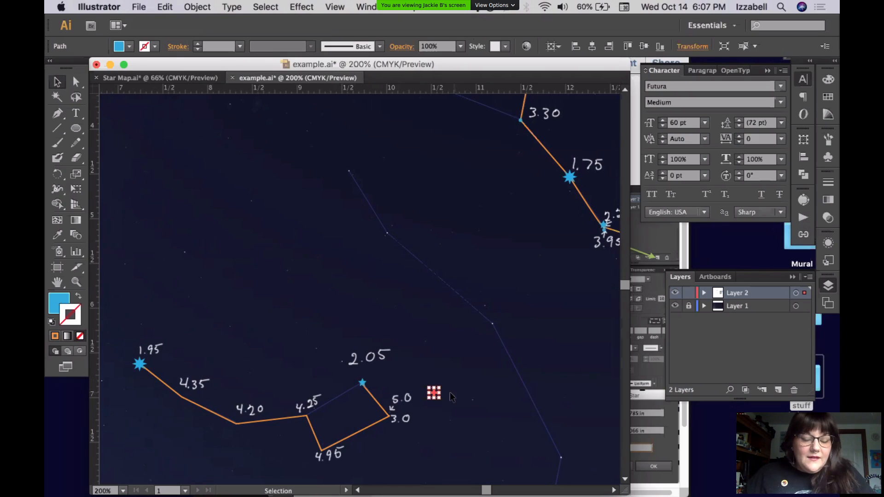
pyautogui.click(454, 396)
pyautogui.press('z')
pyautogui.moveTo(123, 331); pyautogui.dragTo(474, 465)
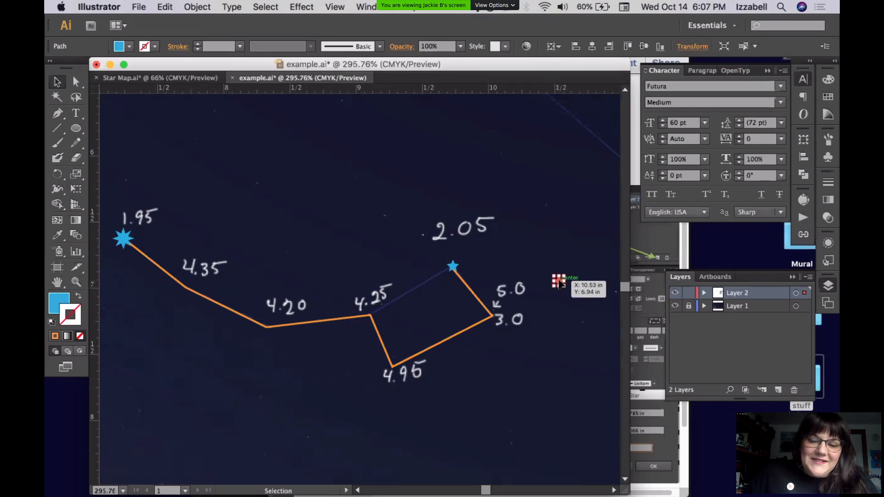
pyautogui.moveTo(558, 282); pyautogui.dragTo(492, 316)
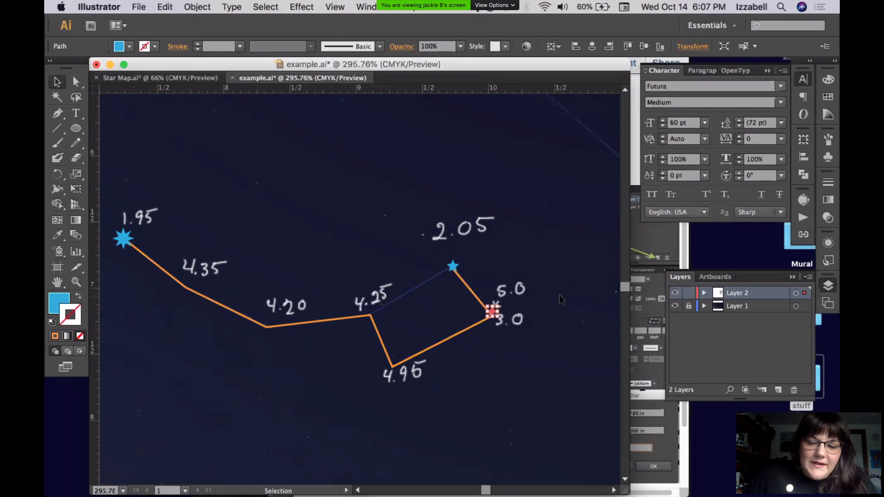
pyautogui.click(583, 311)
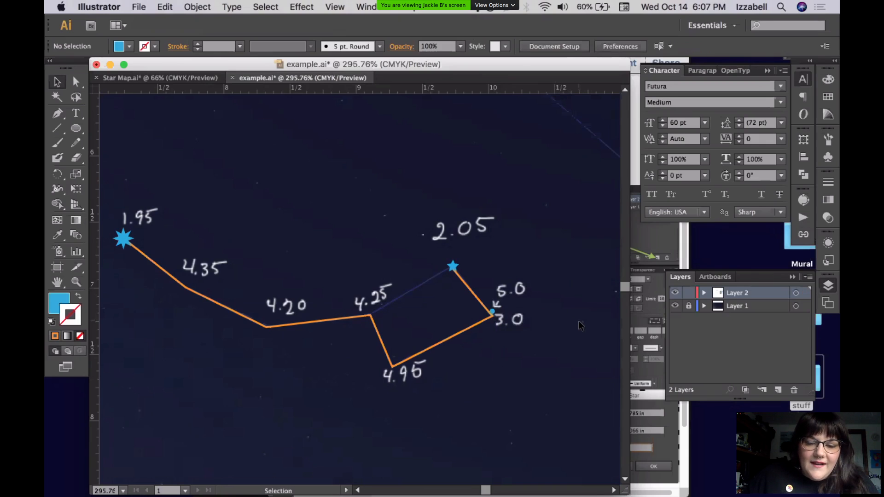
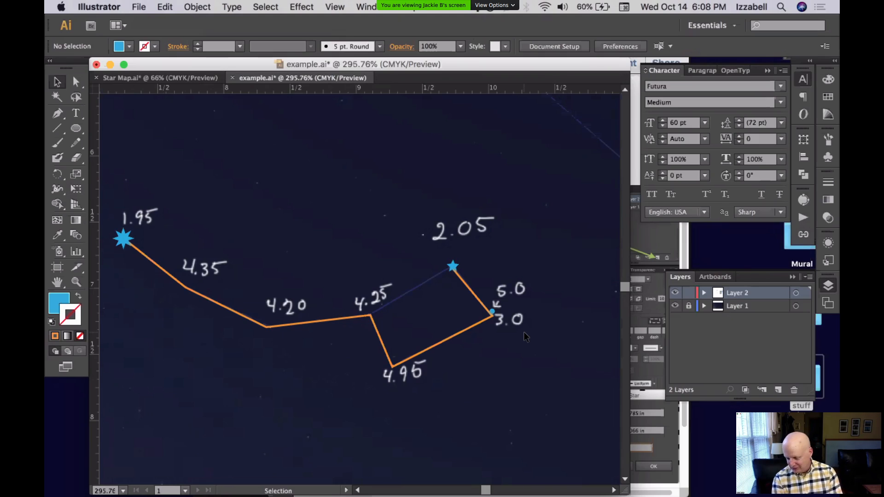
# - Copy the round dot marker at 5.0 to just below it, onto the star labelled 3.0
pyautogui.click(495, 315)
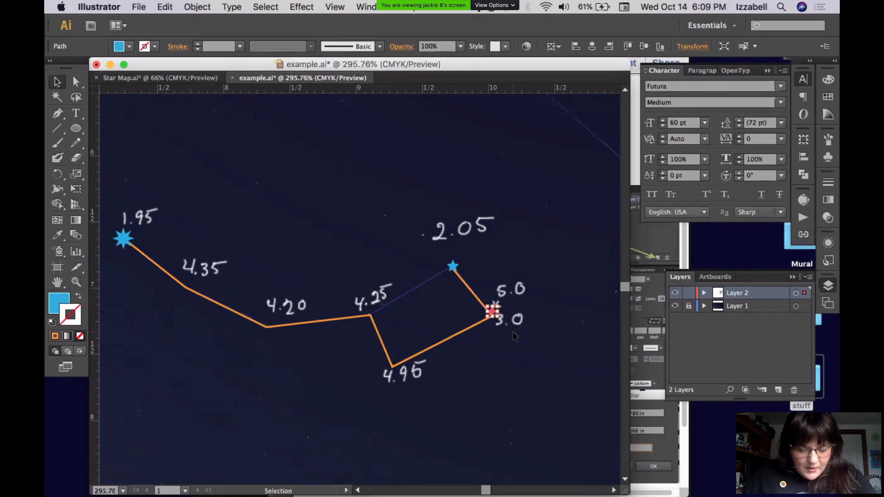
pyautogui.press('super+space')
pyautogui.moveTo(459, 288); pyautogui.dragTo(517, 351)
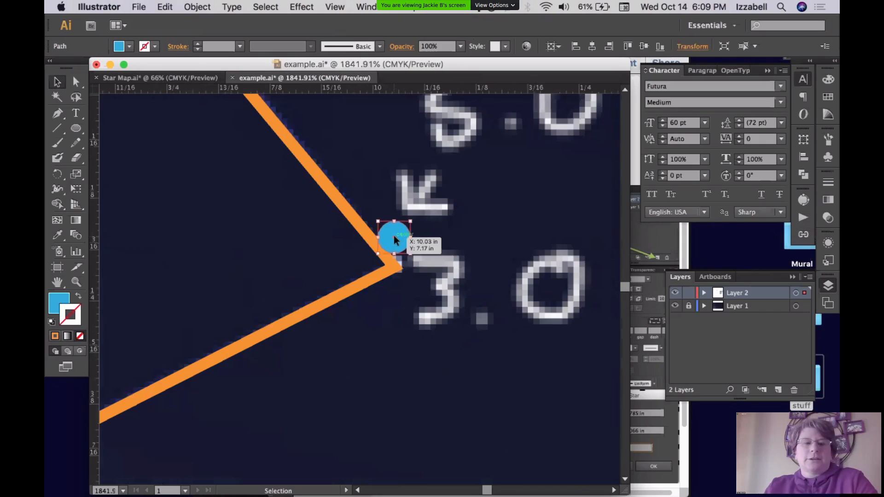
pyautogui.moveTo(394, 239); pyautogui.dragTo(403, 277)
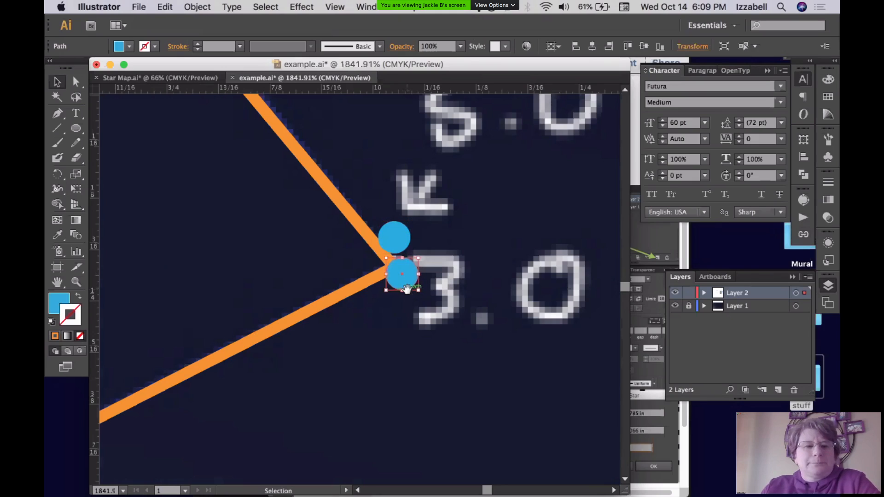
# - Delete the copied dot from the star labelled 3.0, keeping the dot at 5.0
pyautogui.press('super+alt+space')
pyautogui.keyDown('alt'); pyautogui.keyDown('super'); pyautogui.click(407, 290); pyautogui.keyUp('super'); pyautogui.keyUp('alt')
pyautogui.keyDown('alt'); pyautogui.keyDown('super'); pyautogui.click(408, 289); pyautogui.keyUp('super'); pyautogui.keyUp('alt')
pyautogui.keyDown('alt'); pyautogui.keyDown('super'); pyautogui.click(408, 288); pyautogui.keyUp('super'); pyautogui.keyUp('alt')
pyautogui.keyDown('alt'); pyautogui.keyDown('super'); pyautogui.click(408, 288); pyautogui.keyUp('super'); pyautogui.keyUp('alt')
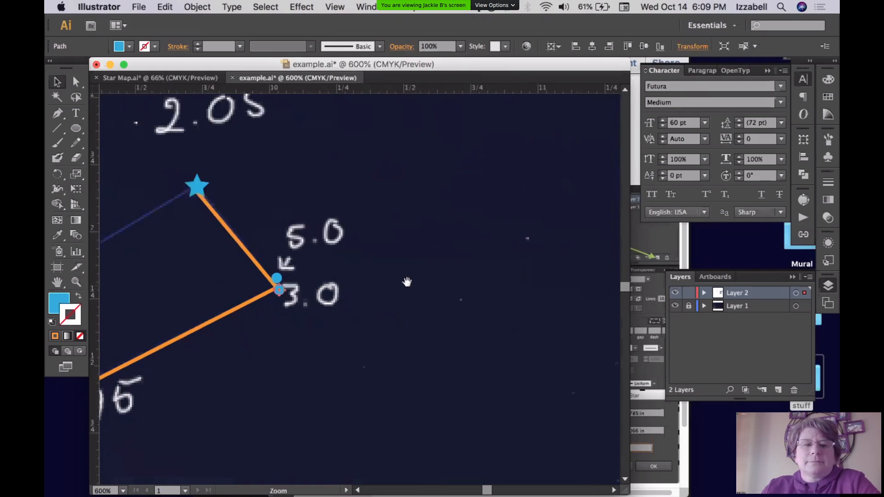
pyautogui.moveTo(408, 282); pyautogui.dragTo(481, 271)
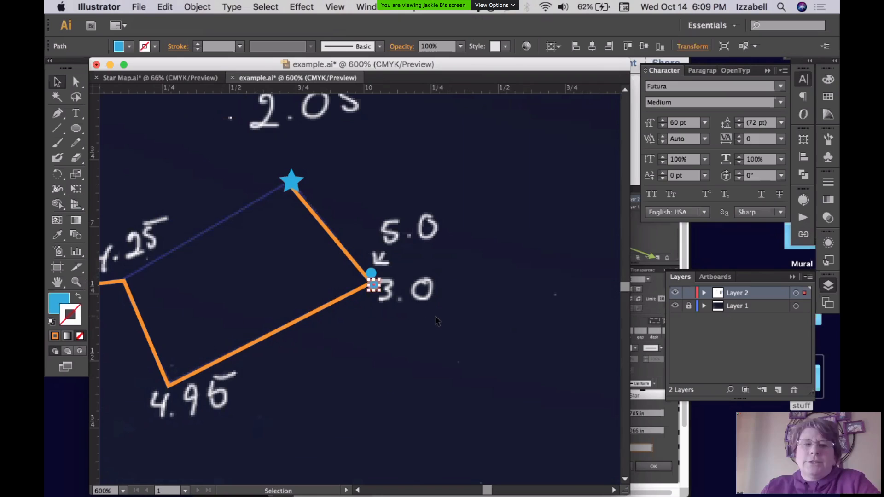
pyautogui.keyDown('alt'); pyautogui.keyDown('super'); pyautogui.click(442, 301); pyautogui.keyUp('super'); pyautogui.keyUp('alt')
pyautogui.keyDown('alt'); pyautogui.keyDown('super'); pyautogui.click(442, 301); pyautogui.keyUp('super'); pyautogui.keyUp('alt')
pyautogui.moveTo(322, 321); pyautogui.dragTo(417, 329)
pyautogui.click(395, 324)
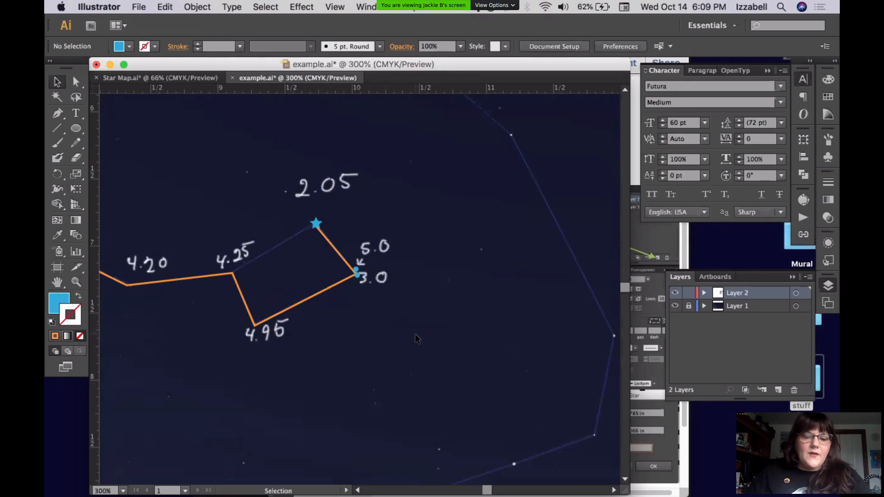
pyautogui.click(358, 276)
pyautogui.click(477, 312)
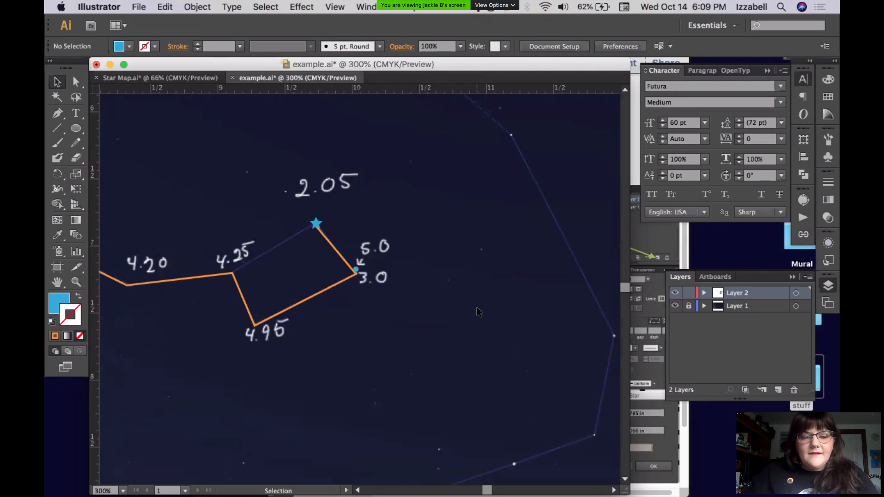
# - Copy the five-pointed star marker from 2.05 onto the constellation star labelled 3.0, and deselect it
pyautogui.click(318, 225)
pyautogui.moveTo(320, 226); pyautogui.dragTo(359, 278)
pyautogui.click(474, 309)
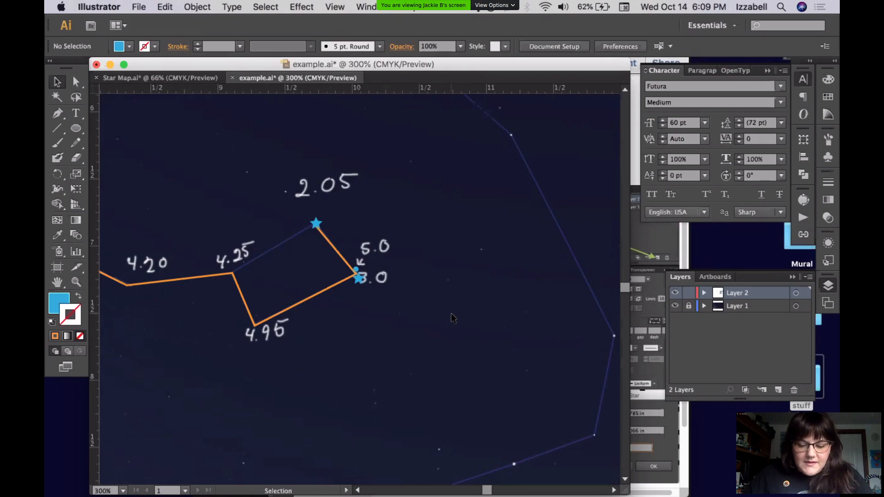
# - Fine-tune the five-pointed star at 3.0 so it sits just below the 5.0 dot, and deselect it
pyautogui.press('space')
pyautogui.moveTo(391, 348); pyautogui.dragTo(429, 339)
pyautogui.press('super+space')
pyautogui.moveTo(387, 243); pyautogui.dragTo(432, 316)
pyautogui.moveTo(385, 211); pyautogui.dragTo(391, 200)
pyautogui.click(462, 311)
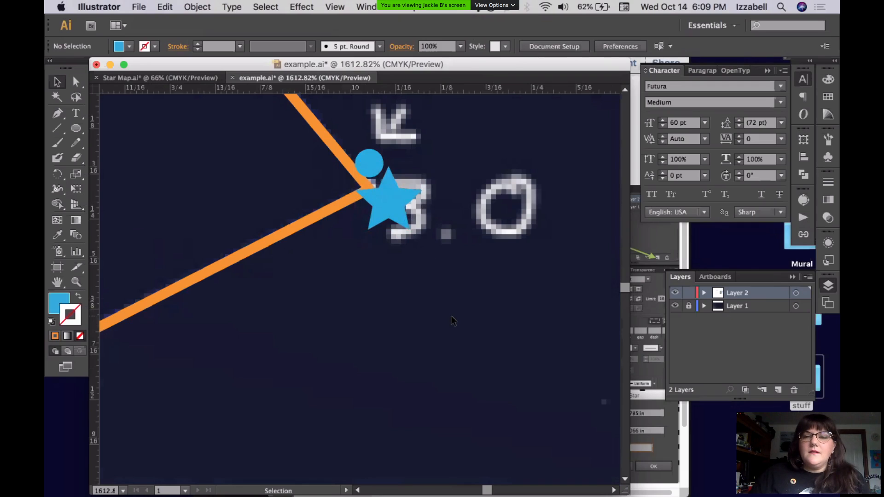
# - Examine how the dot at 5.0 and the five-pointed star at 3.0 sit together at the constellation's corner
pyautogui.press('z')
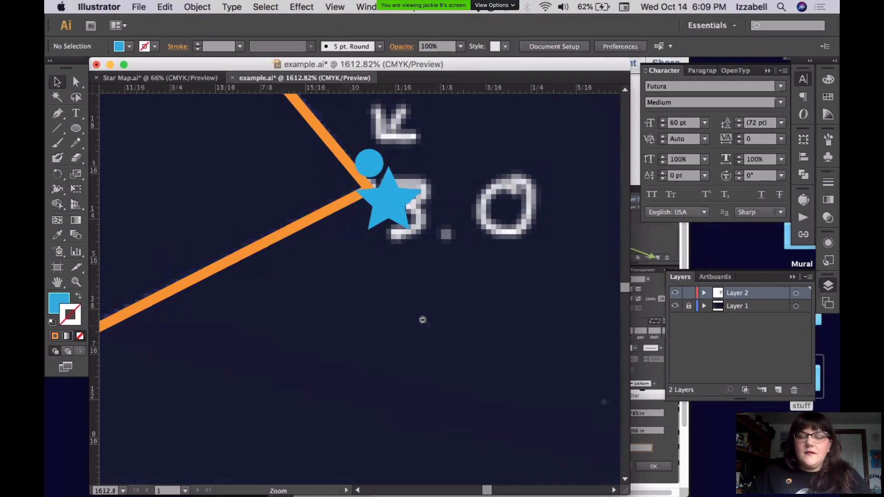
pyautogui.keyDown('alt'); pyautogui.click(423, 314); pyautogui.keyUp('alt')
pyautogui.keyDown('alt'); pyautogui.keyDown('super'); pyautogui.click(422, 315); pyautogui.keyUp('super'); pyautogui.keyUp('alt')
pyautogui.keyDown('alt'); pyautogui.keyDown('super'); pyautogui.click(422, 315); pyautogui.keyUp('super'); pyautogui.keyUp('alt')
pyautogui.keyDown('alt'); pyautogui.keyDown('super'); pyautogui.click(419, 315); pyautogui.keyUp('super'); pyautogui.keyUp('alt')
pyautogui.keyDown('alt'); pyautogui.keyDown('super'); pyautogui.click(287, 327); pyautogui.keyUp('super'); pyautogui.keyUp('alt')
pyautogui.keyDown('alt'); pyautogui.keyDown('super'); pyautogui.click(289, 327); pyautogui.keyUp('super'); pyautogui.keyUp('alt')
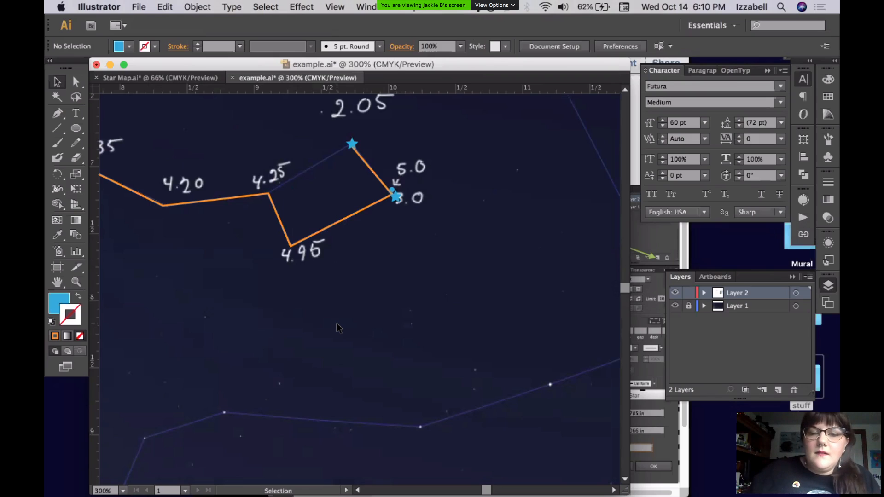
pyautogui.click(396, 202)
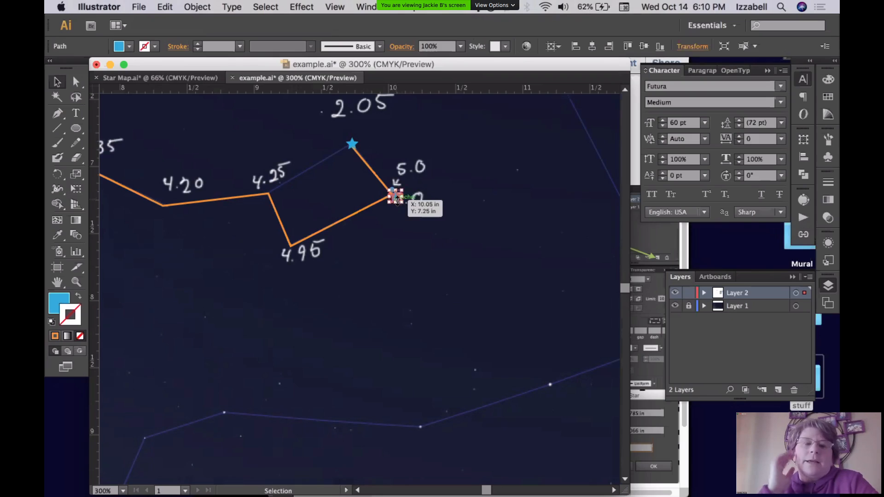
pyautogui.click(399, 190)
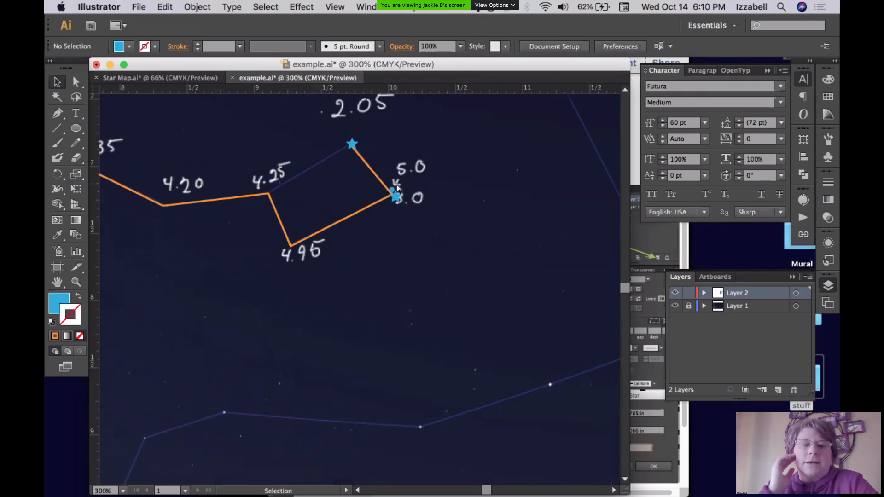
pyautogui.moveTo(372, 168); pyautogui.dragTo(408, 223)
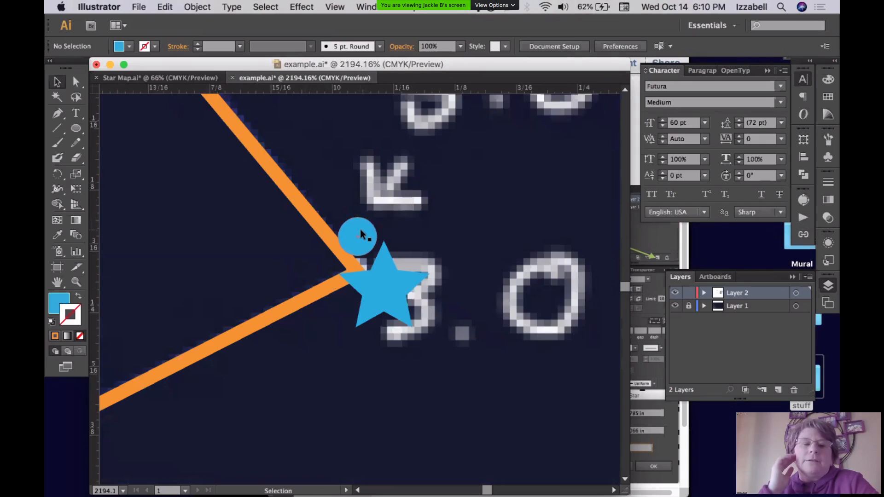
# - Copy the round dot marker from 5.0 onto the constellation stars labelled 4.95, 4.25 and 4.20
pyautogui.keyDown('alt'); pyautogui.keyDown('super'); pyautogui.click(377, 230); pyautogui.keyUp('super'); pyautogui.keyUp('alt')
pyautogui.keyDown('alt'); pyautogui.keyDown('super'); pyautogui.click(386, 230); pyautogui.keyUp('super'); pyautogui.keyUp('alt')
pyautogui.keyDown('alt'); pyautogui.keyDown('super'); pyautogui.click(386, 230); pyautogui.keyUp('super'); pyautogui.keyUp('alt')
pyautogui.keyDown('alt'); pyautogui.keyDown('super'); pyautogui.click(385, 231); pyautogui.keyUp('super'); pyautogui.keyUp('alt')
pyautogui.moveTo(342, 276); pyautogui.dragTo(500, 128)
pyautogui.click(440, 274)
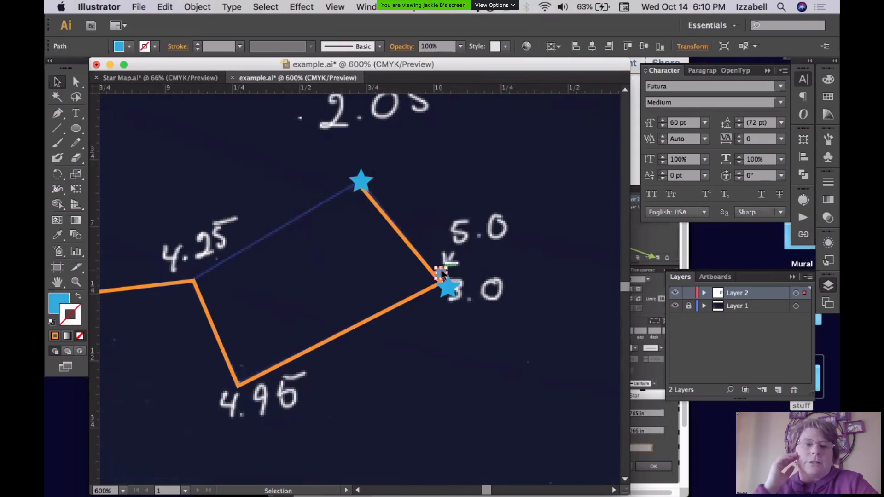
pyautogui.moveTo(441, 273); pyautogui.dragTo(402, 286)
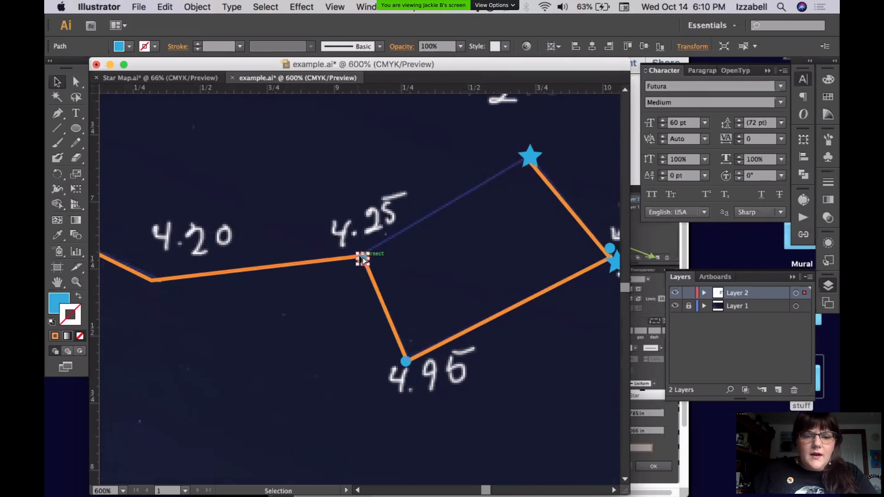
pyautogui.moveTo(363, 259); pyautogui.dragTo(154, 282)
# - Copy the round dot marker from 4.20 onto the constellation star labelled 4.35, and deselect it
pyautogui.moveTo(295, 336); pyautogui.dragTo(414, 331)
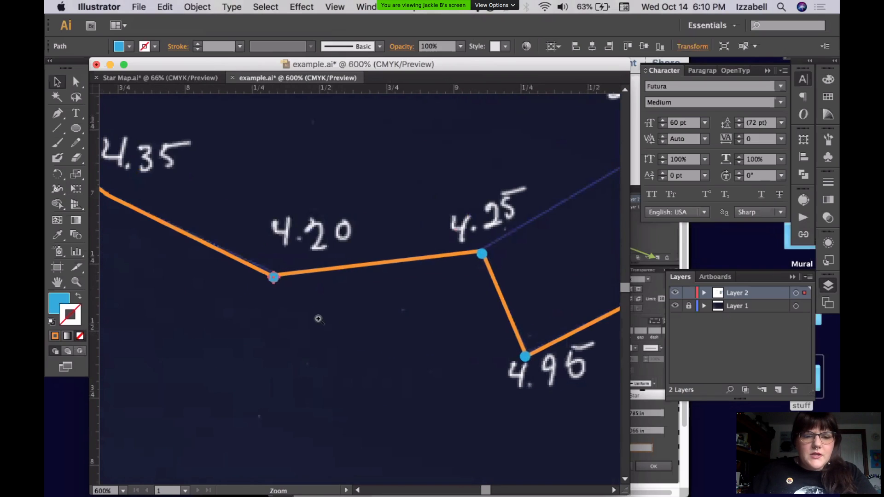
pyautogui.keyDown('alt'); pyautogui.keyDown('super'); pyautogui.click(309, 324); pyautogui.keyUp('super'); pyautogui.keyUp('alt')
pyautogui.keyDown('alt'); pyautogui.keyDown('super'); pyautogui.click(309, 323); pyautogui.keyUp('super'); pyautogui.keyUp('alt')
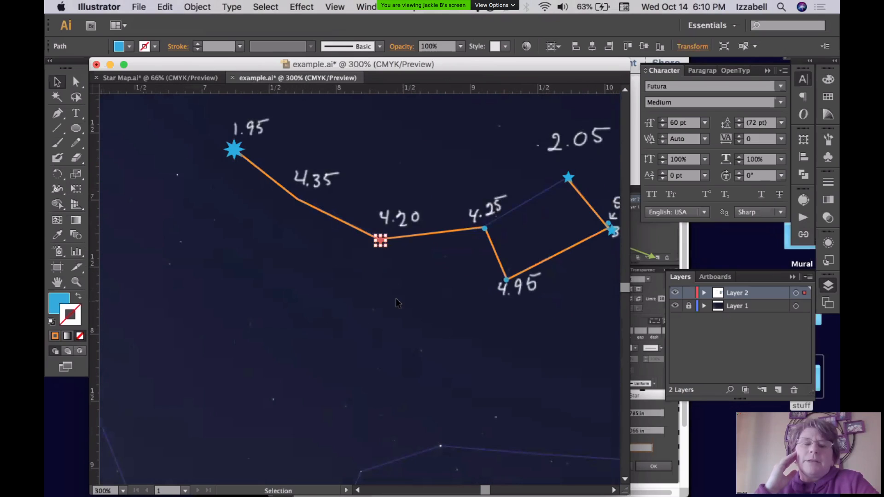
pyautogui.moveTo(384, 244); pyautogui.dragTo(297, 203)
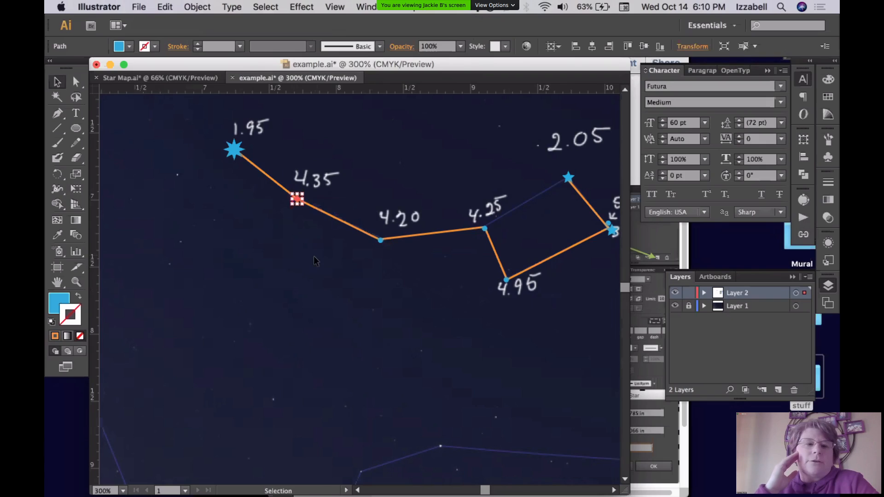
pyautogui.click(313, 257)
# - Copy the eight-pointed star, round dot and five-pointed star markers into the empty sky beside the constellation labelled 3.35 to 2.25
pyautogui.keyDown('alt'); pyautogui.keyDown('super'); pyautogui.click(409, 317); pyautogui.keyUp('super'); pyautogui.keyUp('alt')
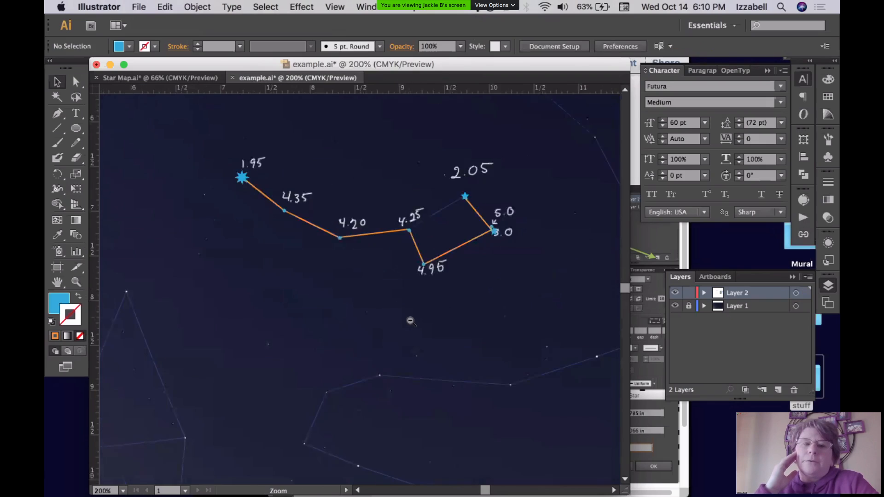
pyautogui.keyDown('alt'); pyautogui.keyDown('super'); pyautogui.click(410, 318); pyautogui.keyUp('super'); pyautogui.keyUp('alt')
pyautogui.moveTo(360, 355); pyautogui.dragTo(385, 333)
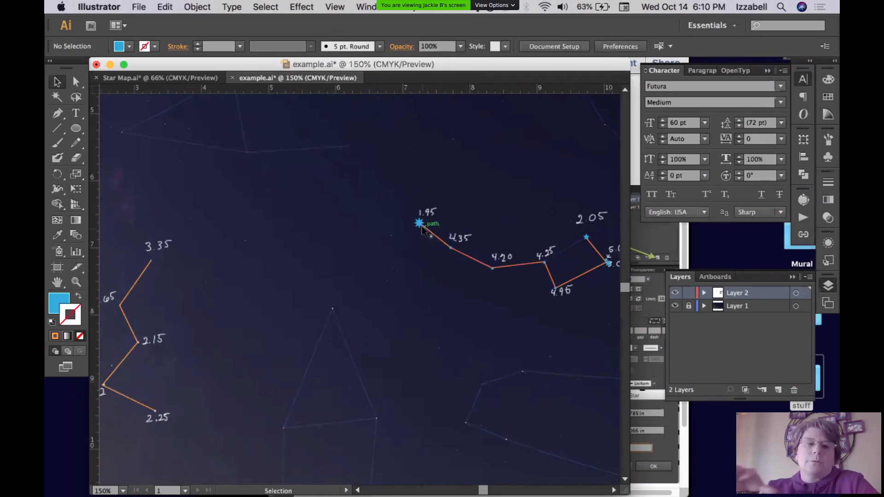
pyautogui.moveTo(419, 223); pyautogui.dragTo(208, 212)
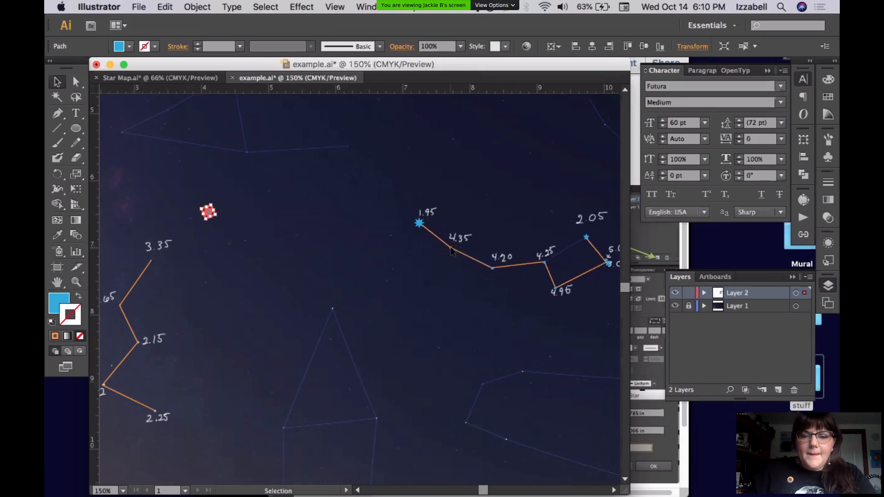
pyautogui.moveTo(450, 248); pyautogui.dragTo(233, 240)
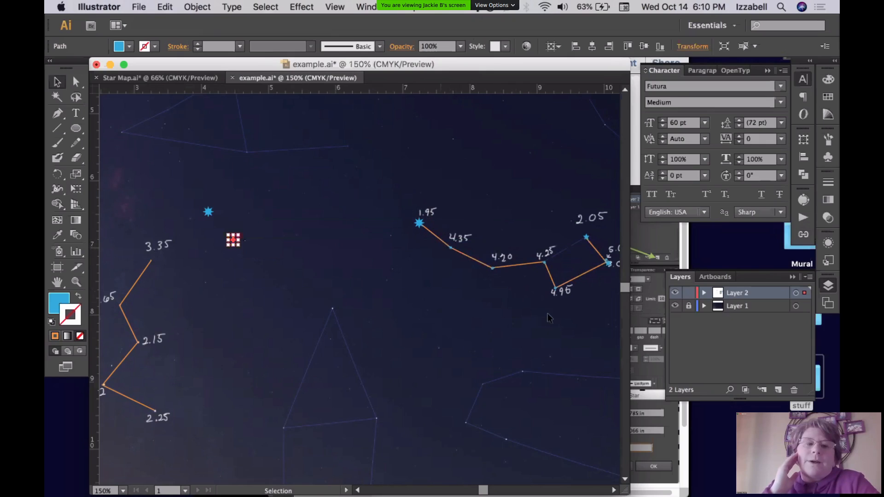
pyautogui.moveTo(586, 238); pyautogui.dragTo(222, 267)
pyautogui.moveTo(266, 327); pyautogui.dragTo(399, 332)
pyautogui.moveTo(206, 171); pyautogui.dragTo(407, 441)
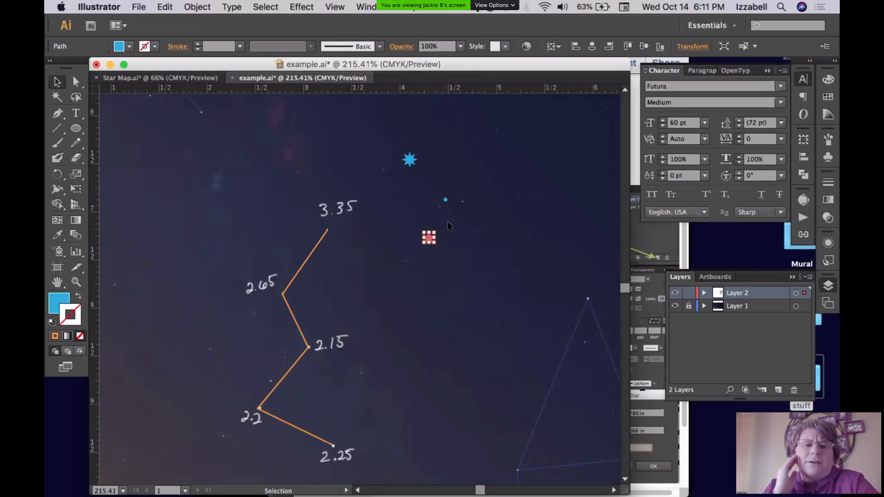
pyautogui.click(458, 256)
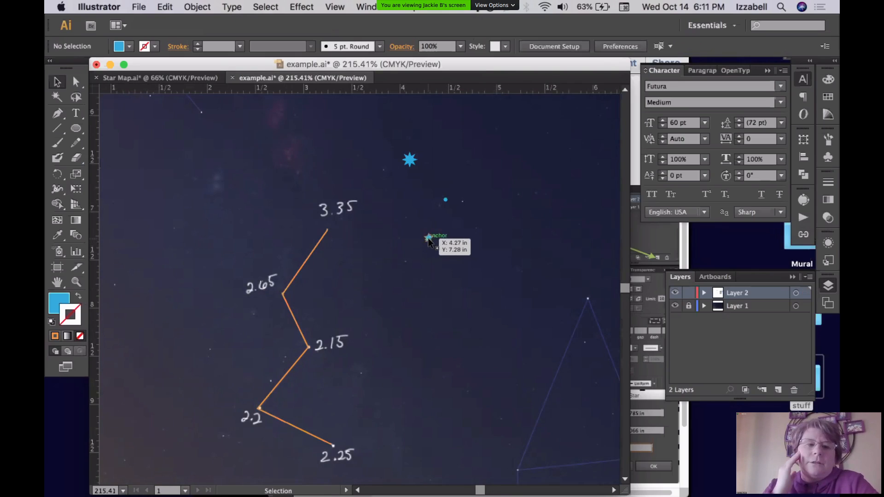
# - Move the spare five-pointed star marker onto the constellation's end star labelled 2.25
pyautogui.click(428, 240)
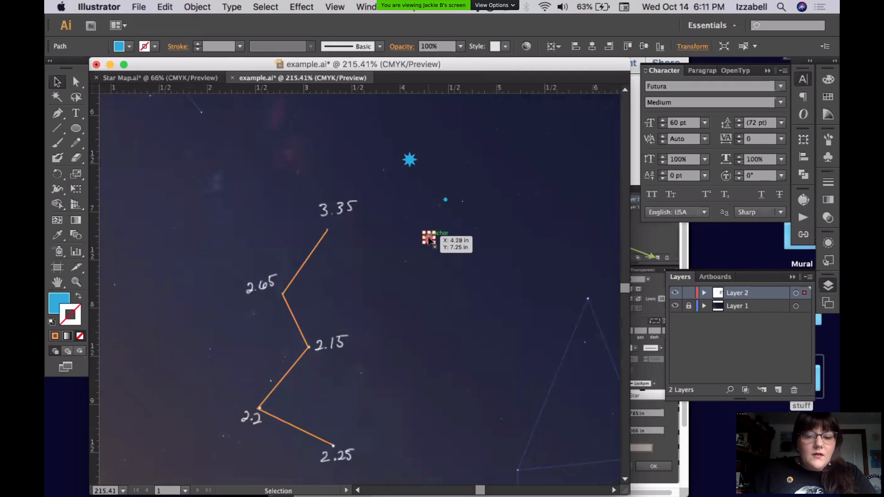
pyautogui.moveTo(428, 241); pyautogui.dragTo(332, 445)
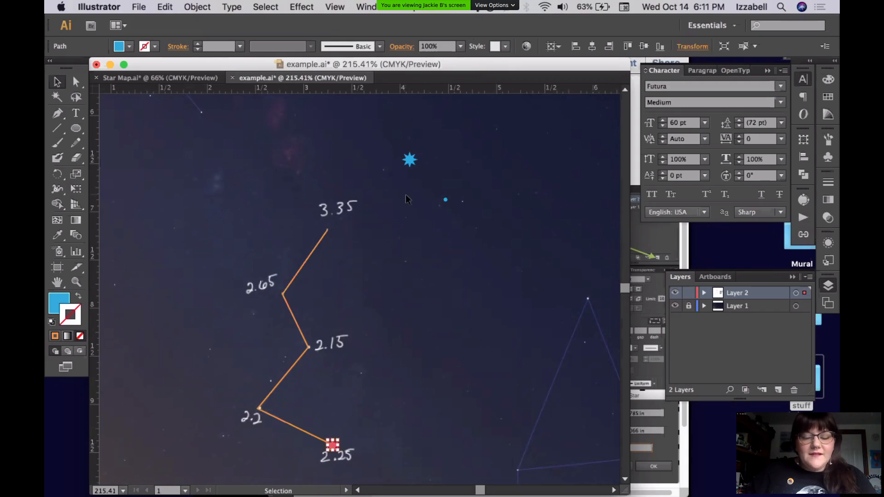
pyautogui.press('a')
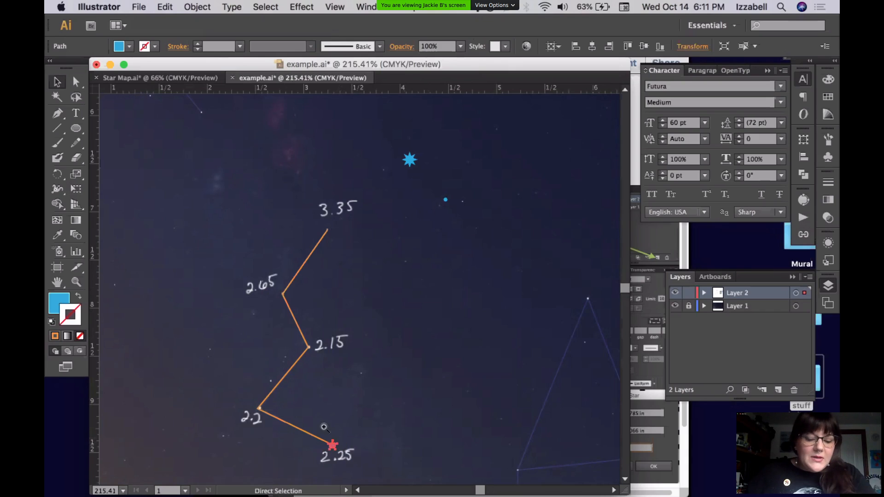
pyautogui.moveTo(221, 299); pyautogui.dragTo(410, 474)
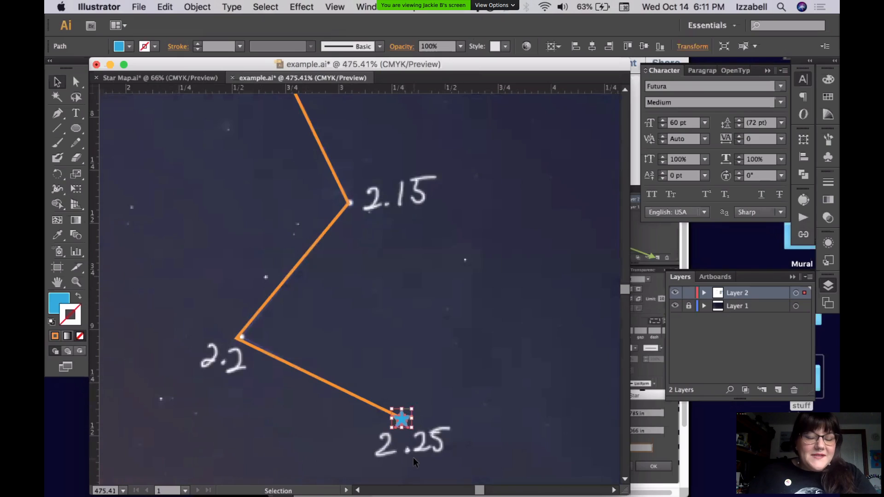
# - Copy the five-pointed star marker from 2.25 onto the neighbouring constellation star labelled 2.2
pyautogui.click(419, 391)
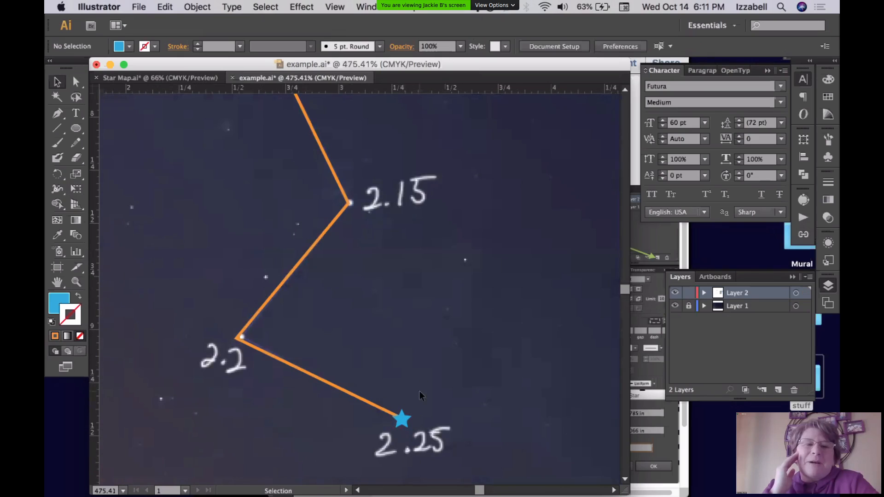
pyautogui.click(403, 418)
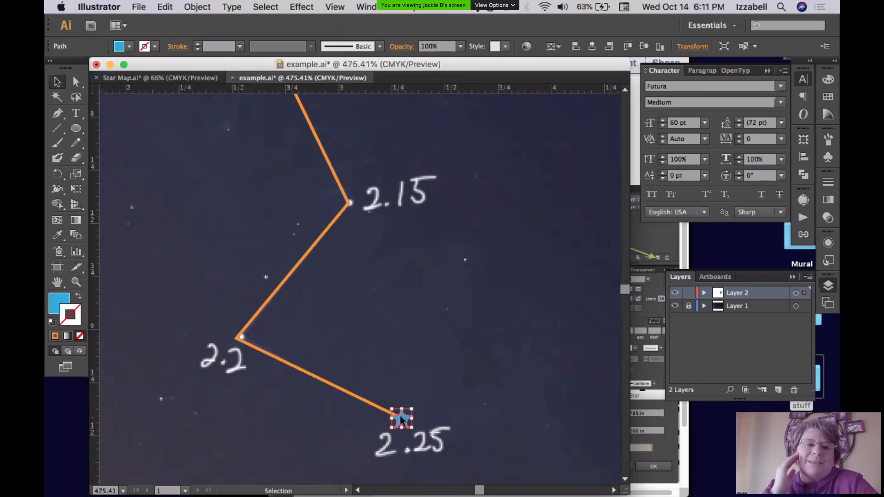
pyautogui.moveTo(399, 416); pyautogui.dragTo(249, 345)
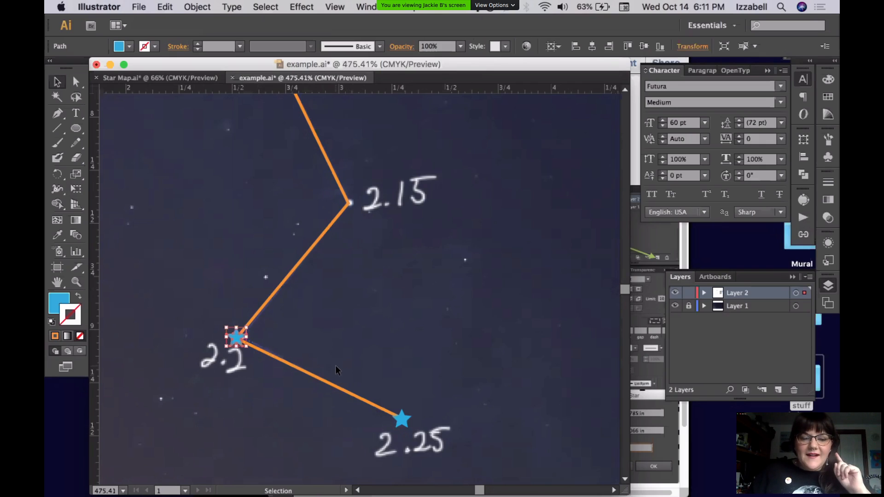
# - Copy the five-pointed star marker from 2.2 onto the constellation star labelled 2.15
pyautogui.press('space')
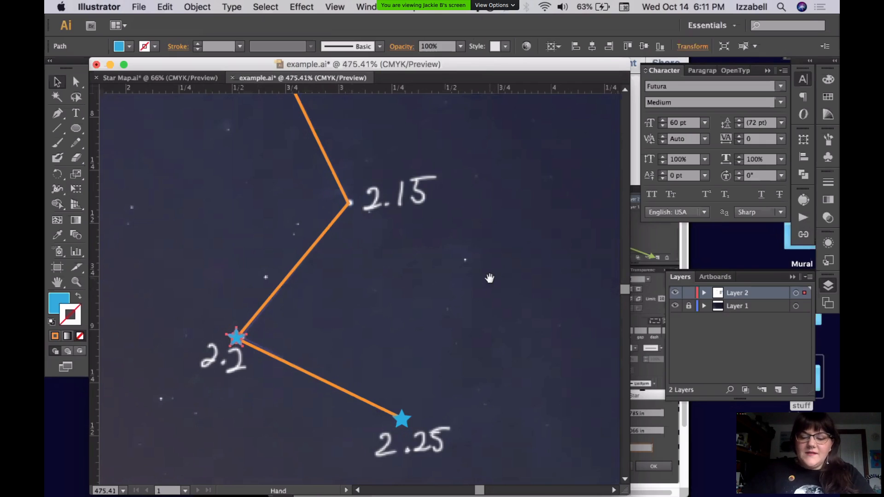
pyautogui.press('super+0')
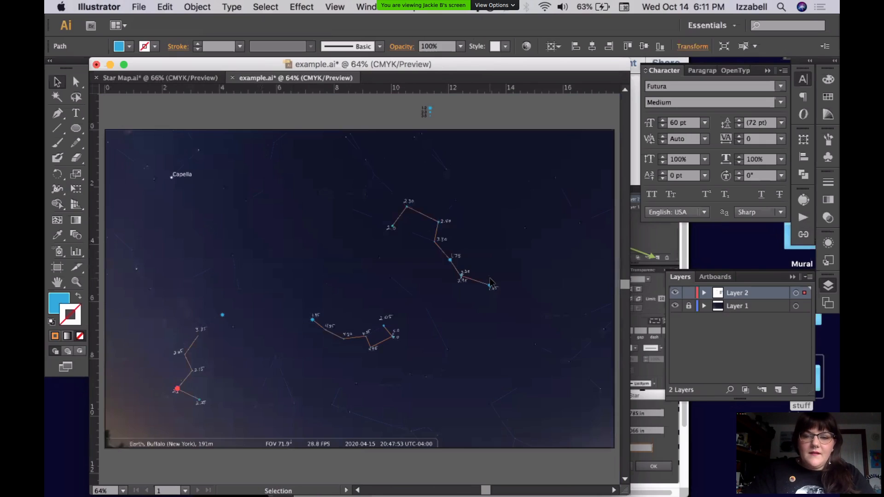
pyautogui.press('space')
pyautogui.moveTo(528, 263)
pyautogui.mouseDown()
pyautogui.moveTo(355, 258)
pyautogui.moveTo(528, 248)
pyautogui.moveTo(400, 251)
pyautogui.moveTo(547, 259)
pyautogui.mouseUp()
pyautogui.press('super+space')
pyautogui.moveTo(153, 295)
pyautogui.mouseDown()
pyautogui.moveTo(225, 399)
pyautogui.moveTo(281, 431)
pyautogui.moveTo(290, 424)
pyautogui.mouseUp()
pyautogui.click(377, 339)
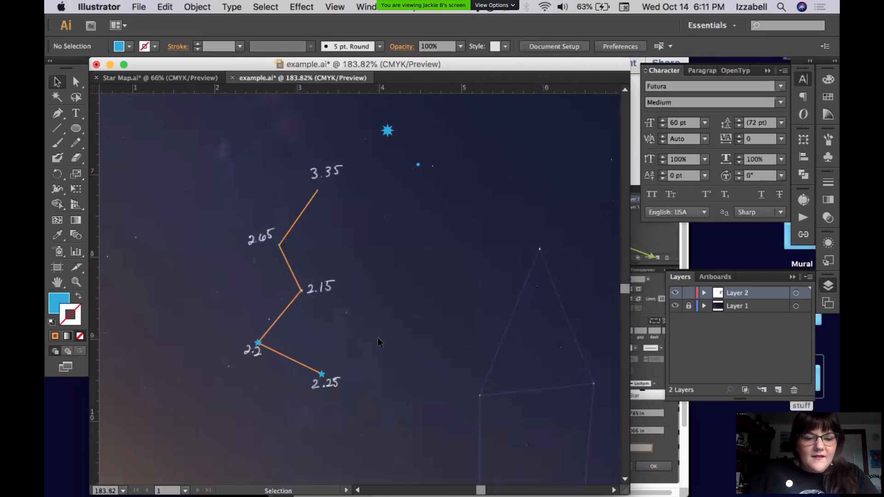
pyautogui.click(259, 343)
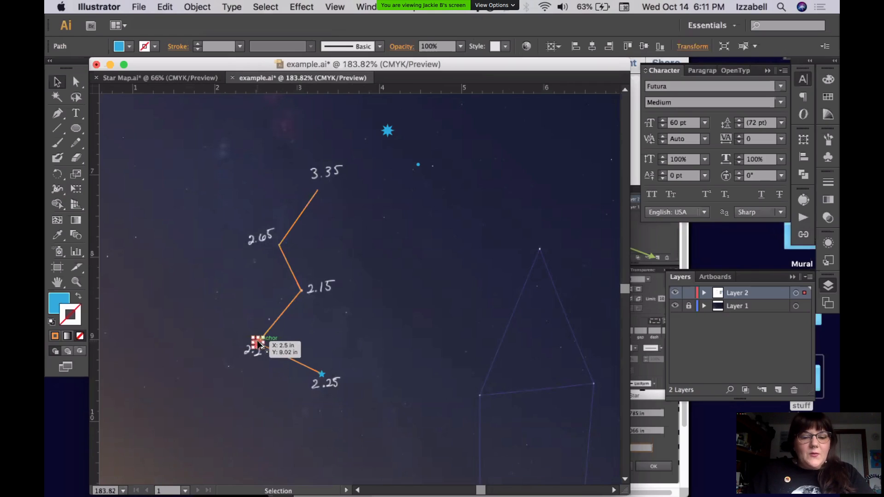
pyautogui.moveTo(259, 343); pyautogui.dragTo(301, 292)
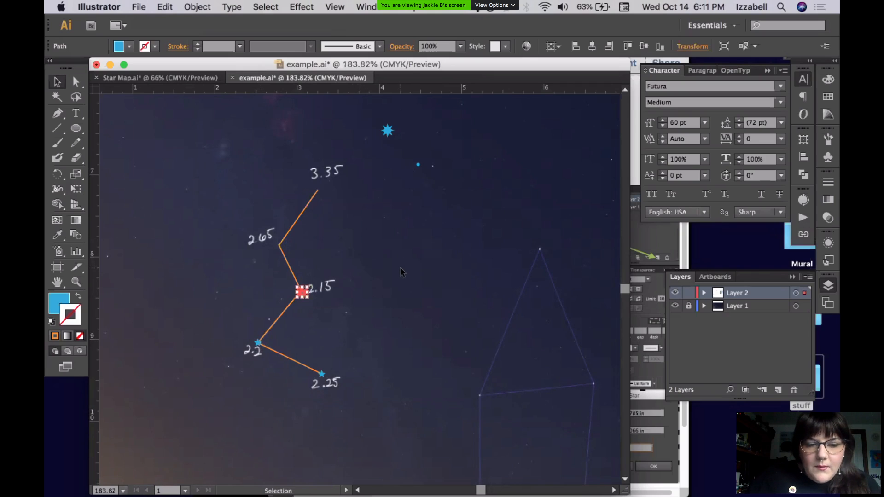
# - Delete the spare eight-pointed star marker and move the spare round dot onto the constellation star labelled 3.35
pyautogui.click(393, 129)
pyautogui.press('Delete')
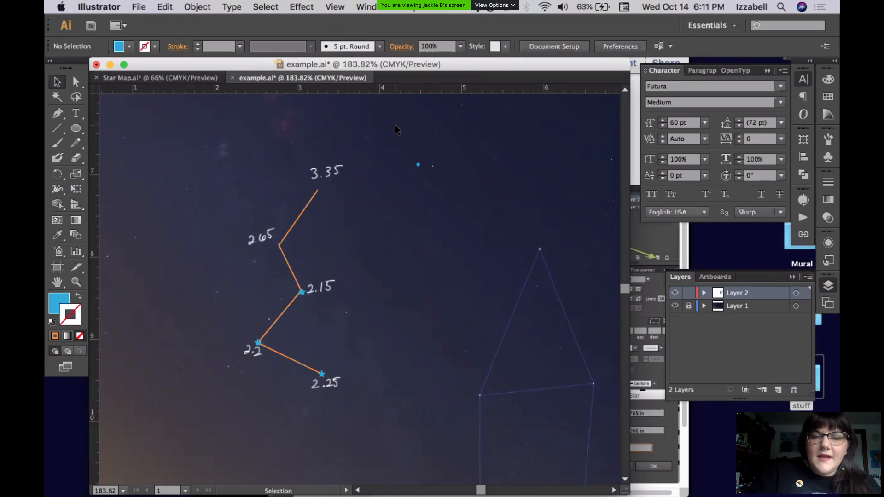
pyautogui.click(418, 166)
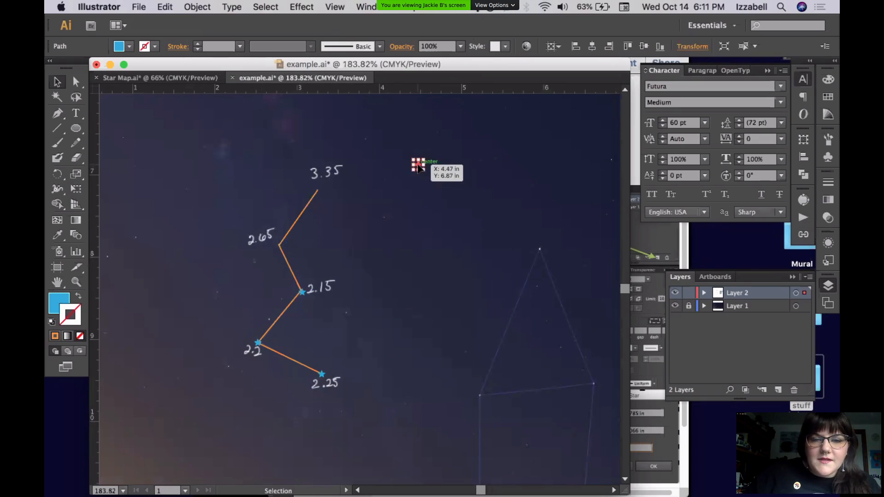
pyautogui.moveTo(419, 167); pyautogui.dragTo(317, 191)
pyautogui.click(421, 207)
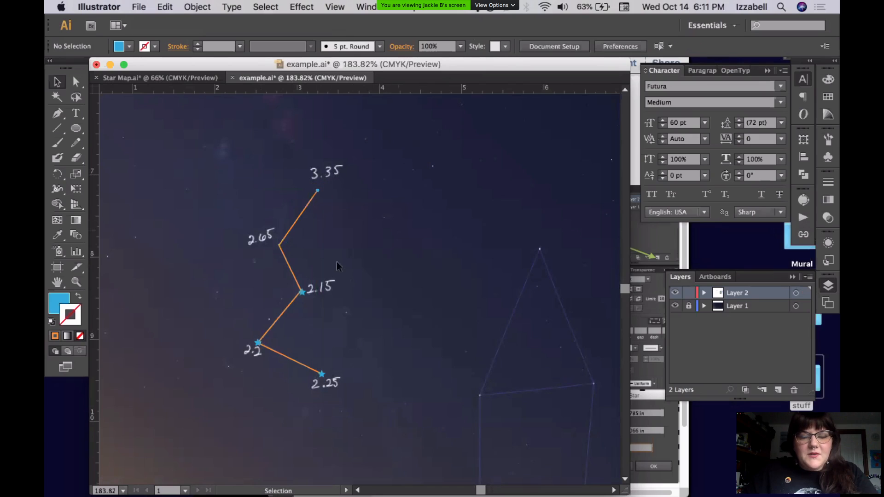
# - Copy the five-pointed star marker from 2.15 onto the constellation star labelled 2.65, and deselect it
pyautogui.click(301, 292)
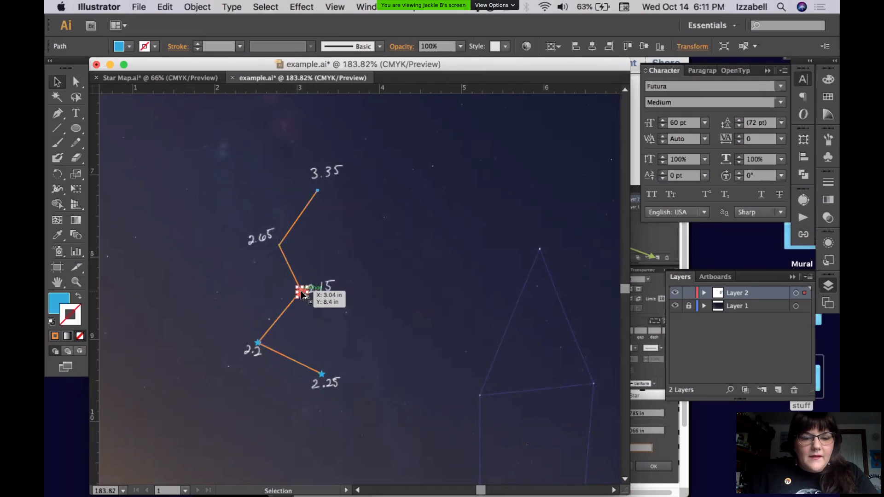
pyautogui.moveTo(302, 293); pyautogui.dragTo(279, 244)
pyautogui.click(521, 268)
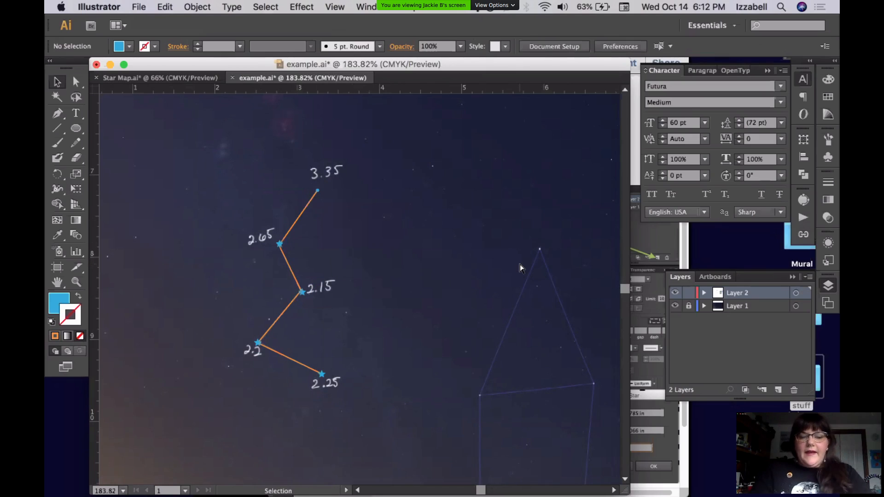
# - Hide Layer 1 with the night-sky photo so only the traced artwork shows on the artboard
pyautogui.press('super+0')
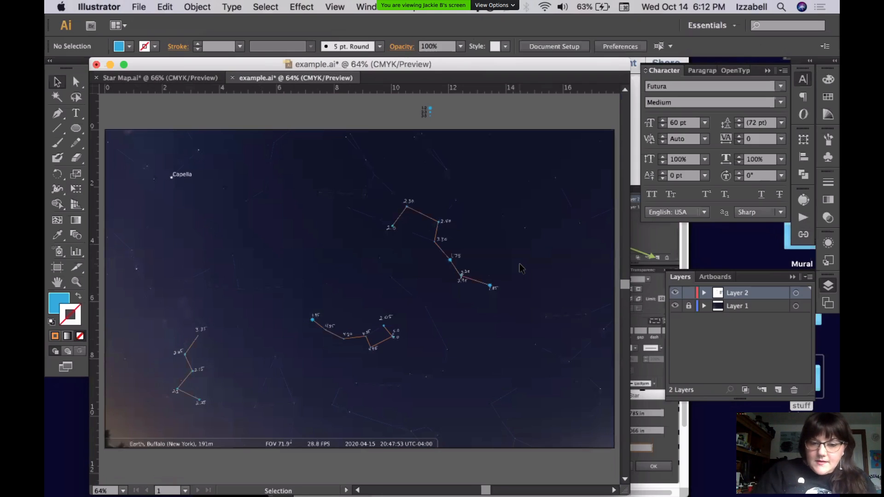
pyautogui.click(675, 306)
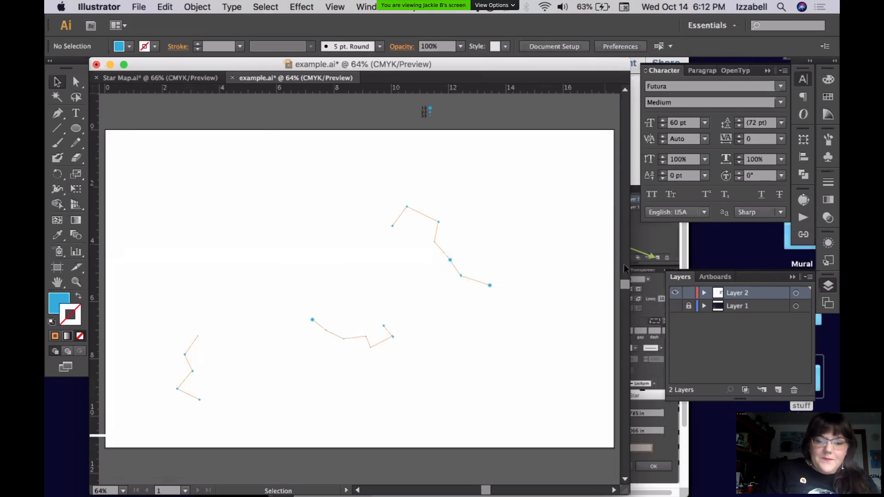
# - Select all orange constellation lines by their same stroke color and recolor their strokes black
pyautogui.click(422, 218)
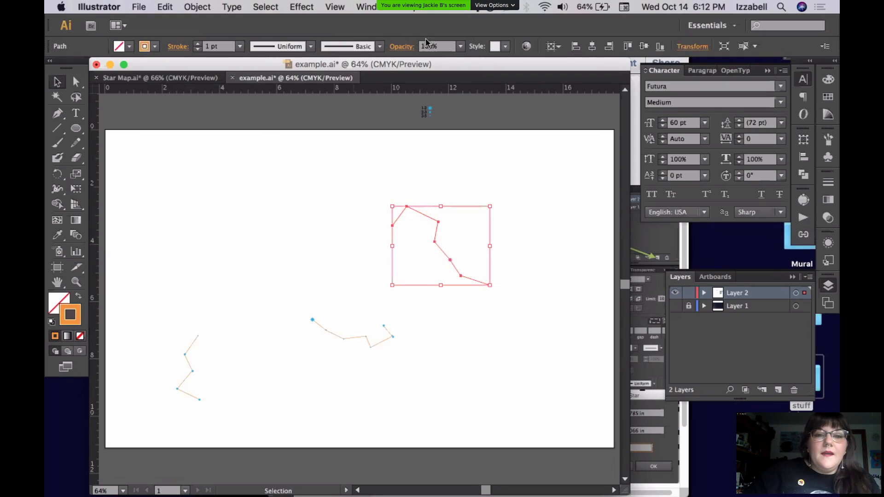
pyautogui.click(342, 8)
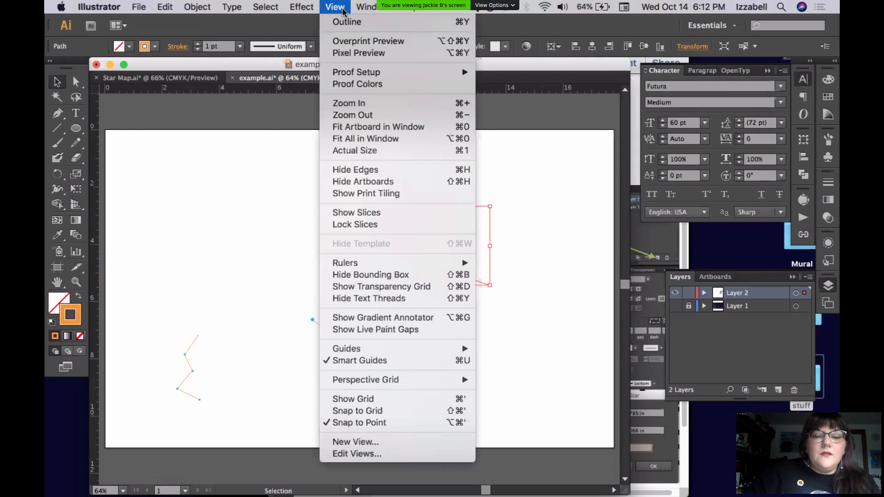
pyautogui.click(272, 7)
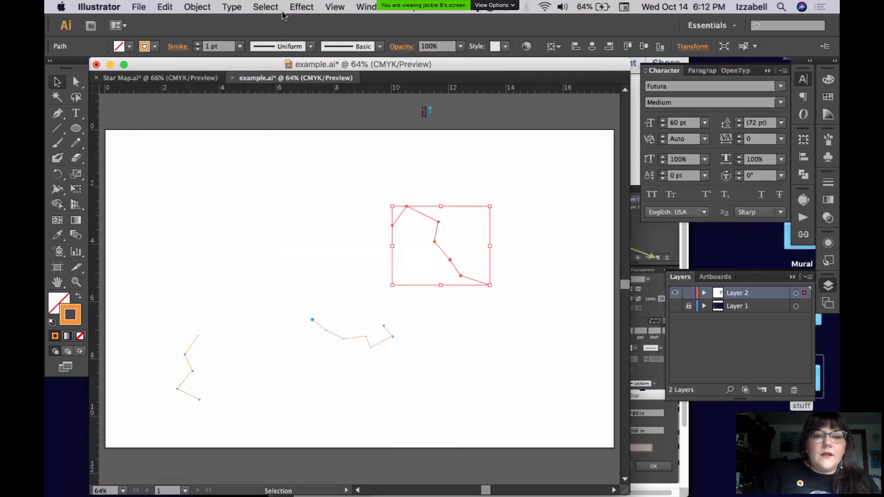
pyautogui.click(266, 7)
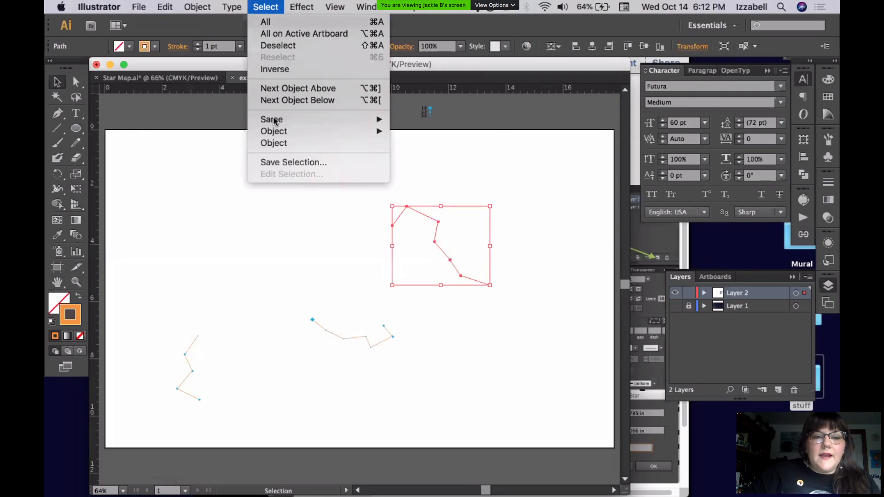
pyautogui.moveTo(276, 120)
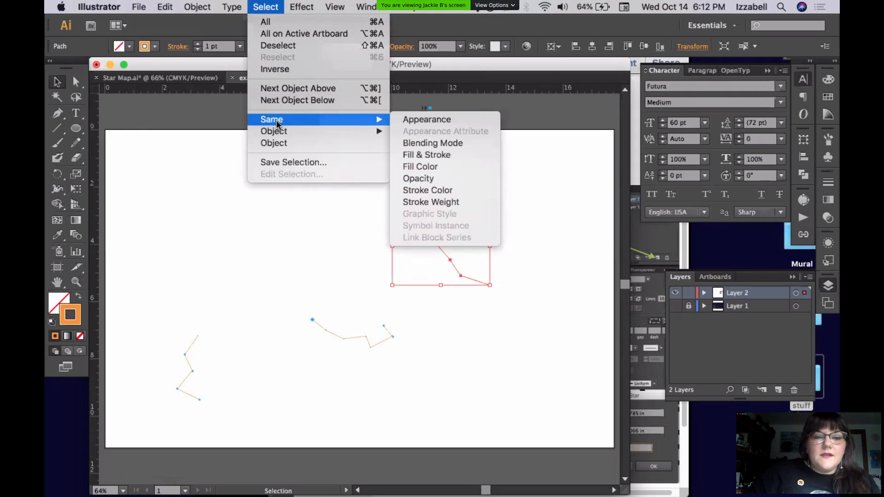
pyautogui.click(436, 193)
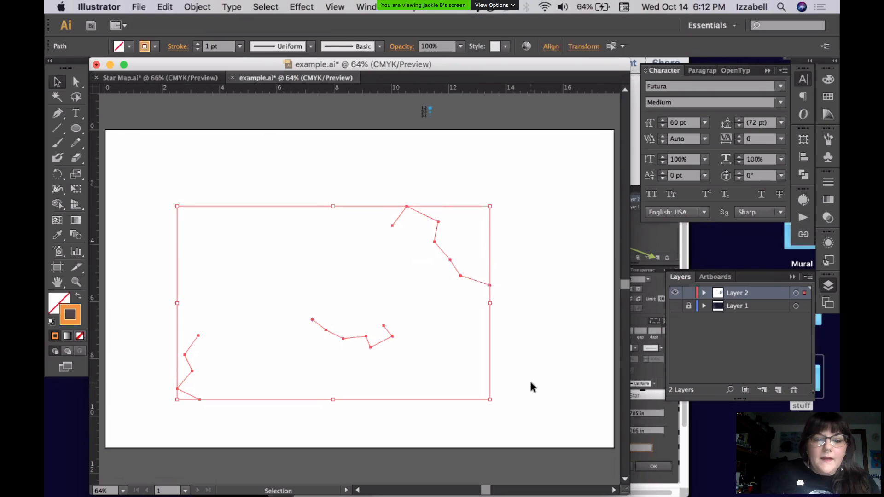
pyautogui.click(828, 98)
pyautogui.click(699, 85)
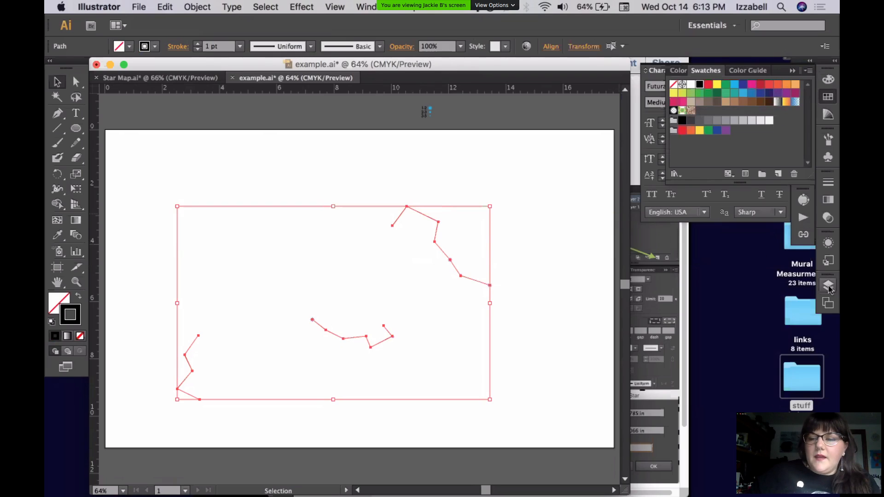
# - Turn on the Dashed Line option for the selected constellation lines
pyautogui.click(828, 185)
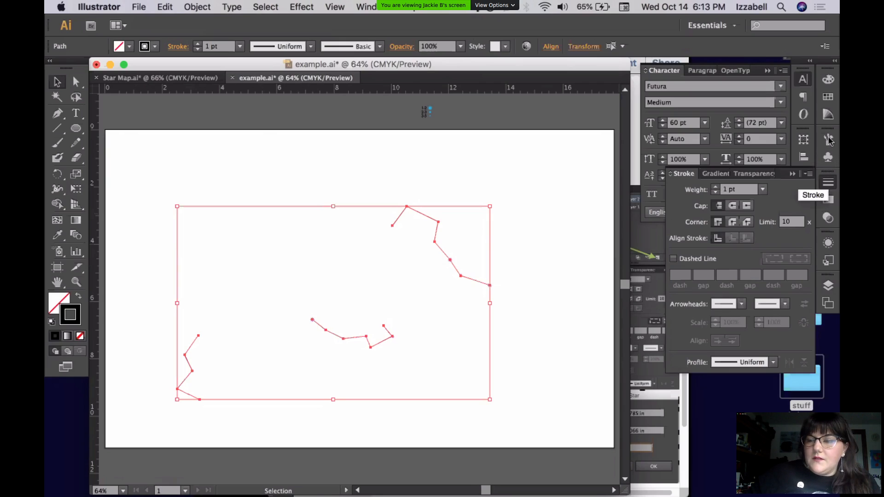
pyautogui.click(827, 184)
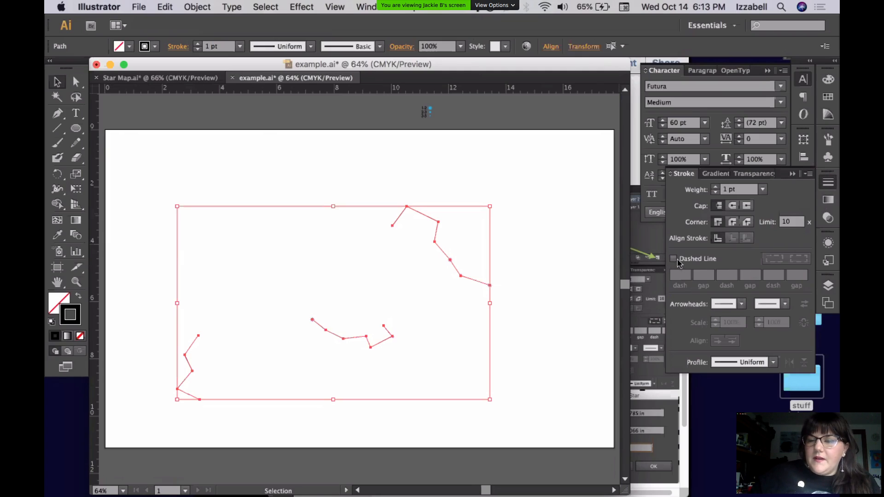
pyautogui.click(674, 259)
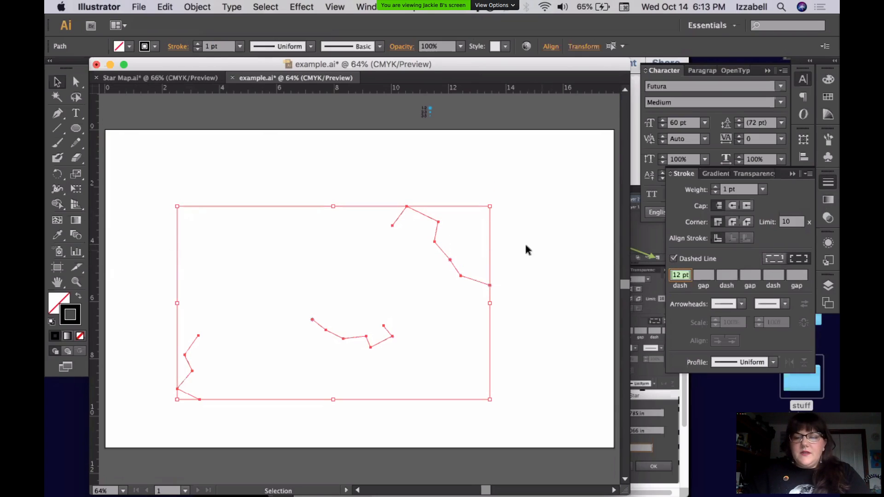
# - Set the constellation lines' dash to 4 pt and the gap to 12 pt
pyautogui.press('super+space')
pyautogui.moveTo(349, 177); pyautogui.dragTo(525, 317)
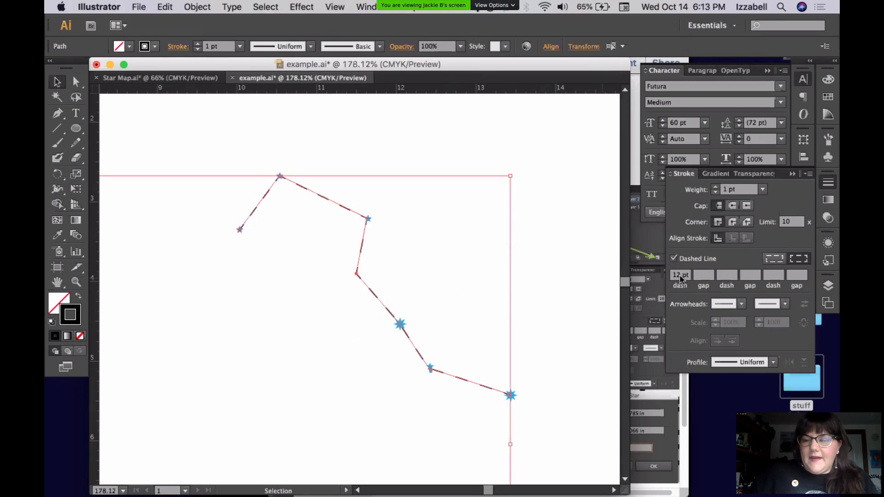
pyautogui.moveTo(682, 276); pyautogui.dragTo(671, 275)
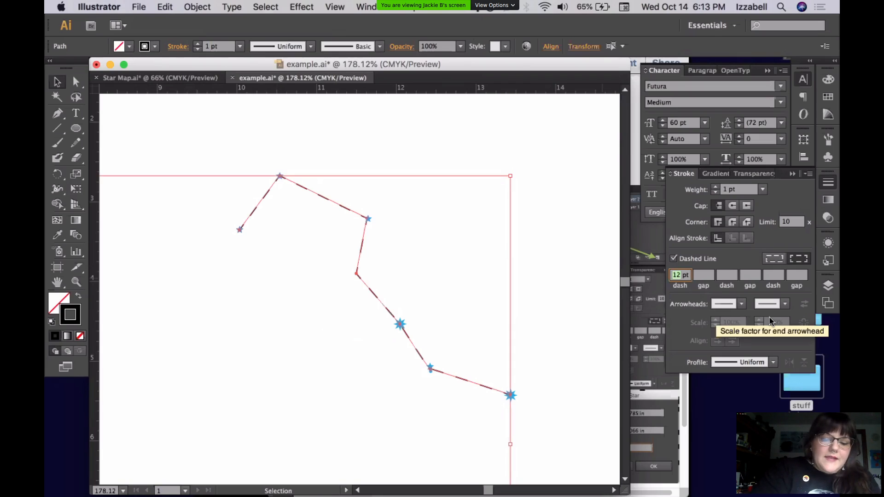
pyautogui.write('4')
pyautogui.press('Tab')
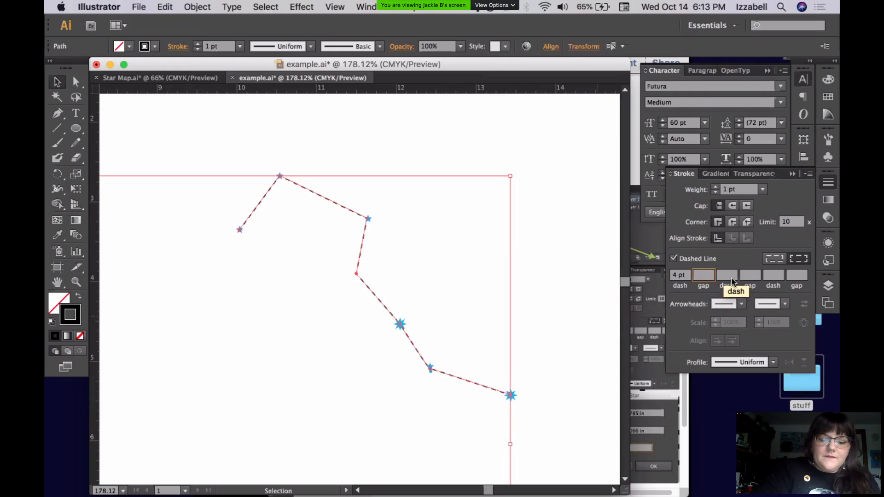
pyautogui.write('12')
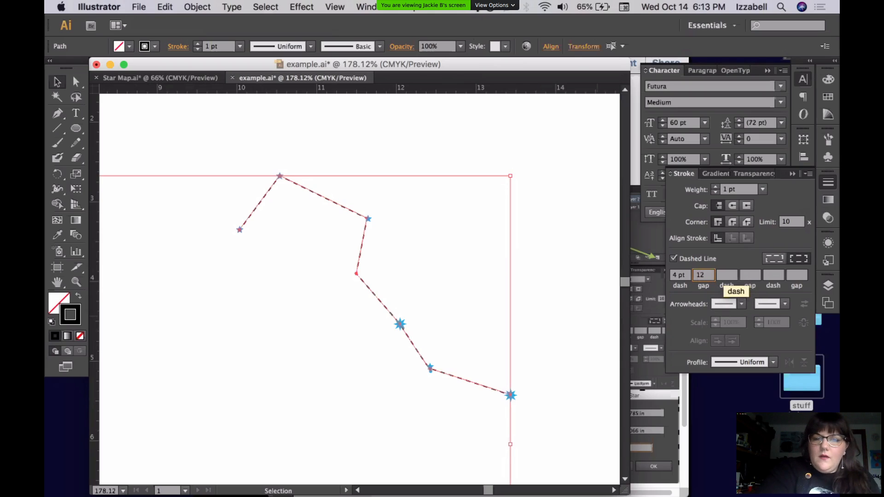
pyautogui.press('Tab')
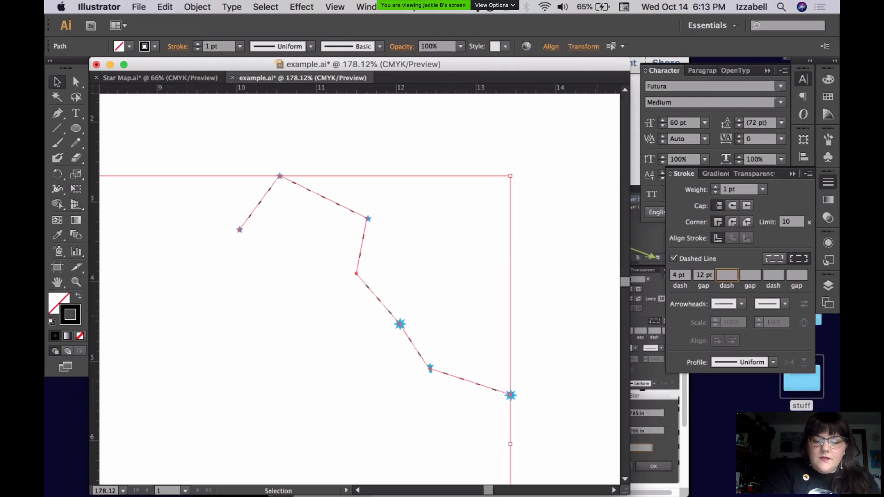
# - Try a second dash length of 8 pt on the constellation lines, and clear that value
pyautogui.press('Tab')
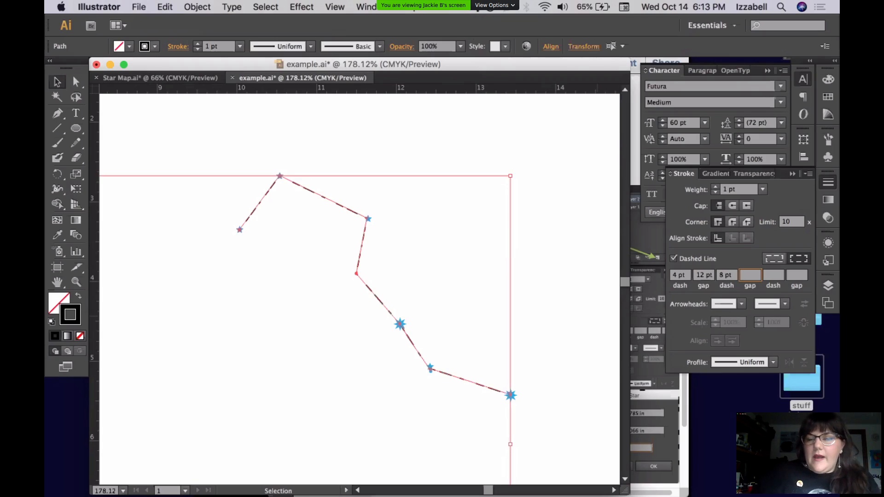
pyautogui.click(708, 274)
pyautogui.doubleClick(727, 275)
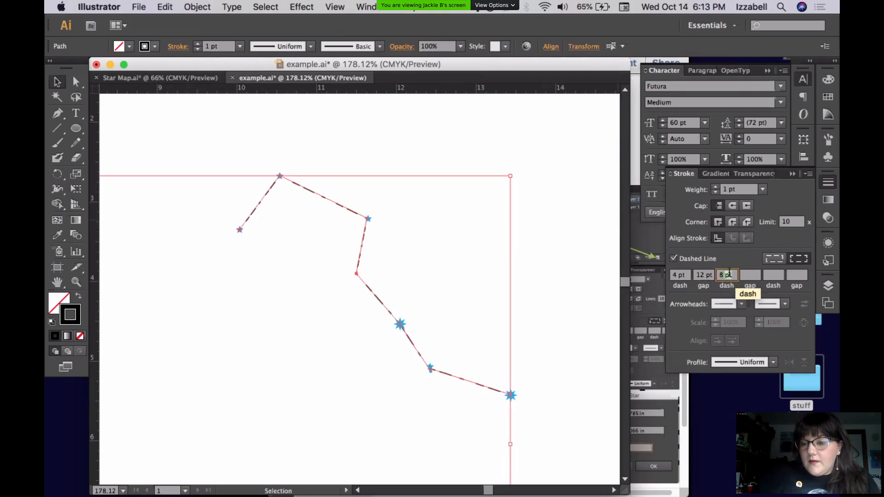
pyautogui.press('BackSpace')
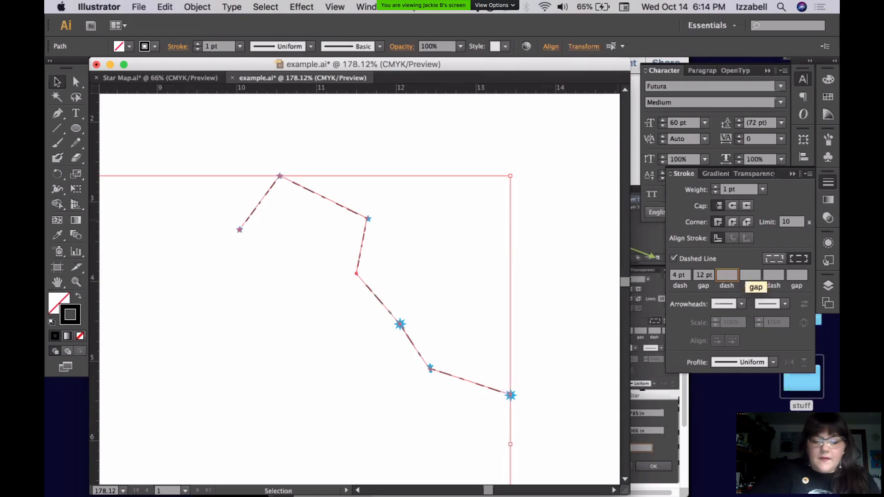
pyautogui.press('super+Tab')
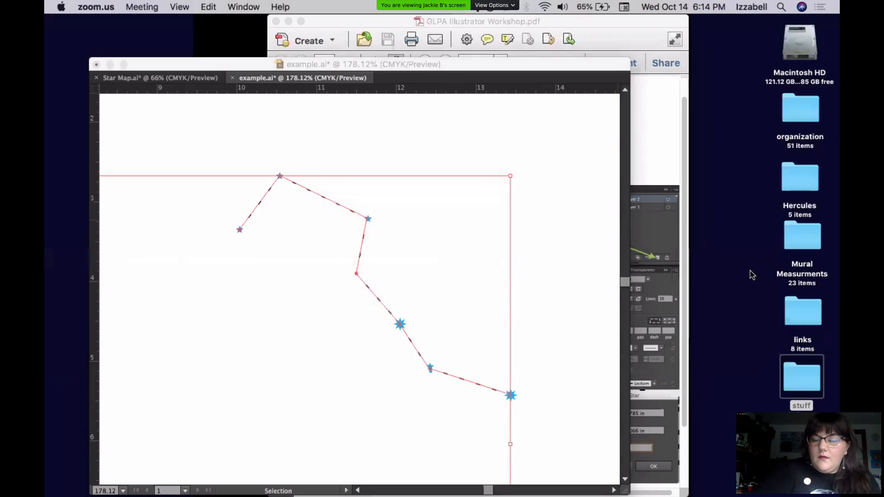
pyautogui.press('super+Tab')
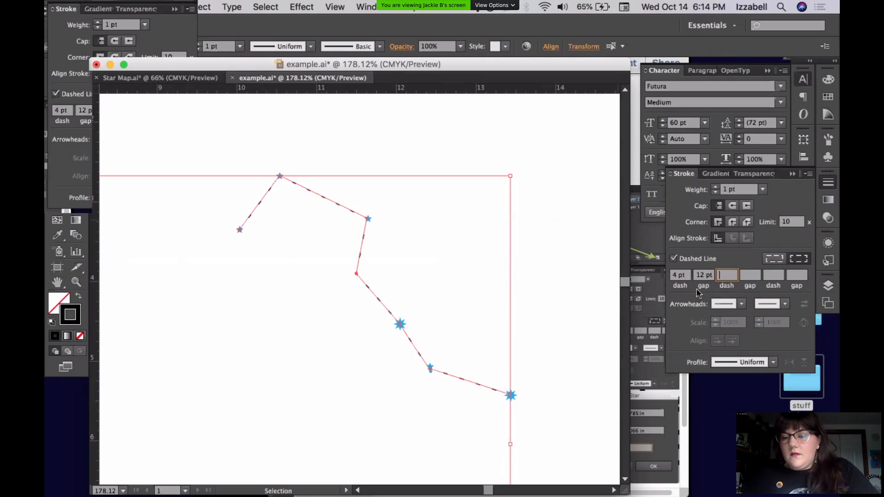
# - Deselect the constellation lines and fit the whole artboard in view to check the dashed strokes
pyautogui.click(703, 275)
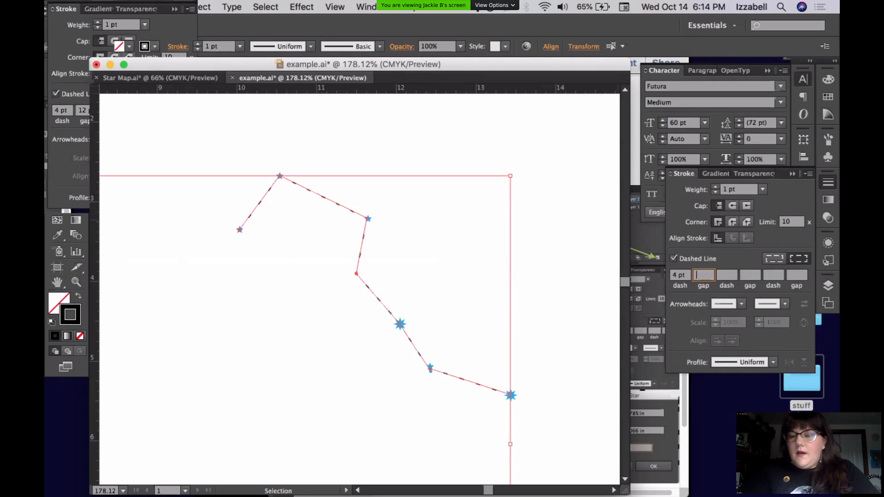
pyautogui.click(577, 288)
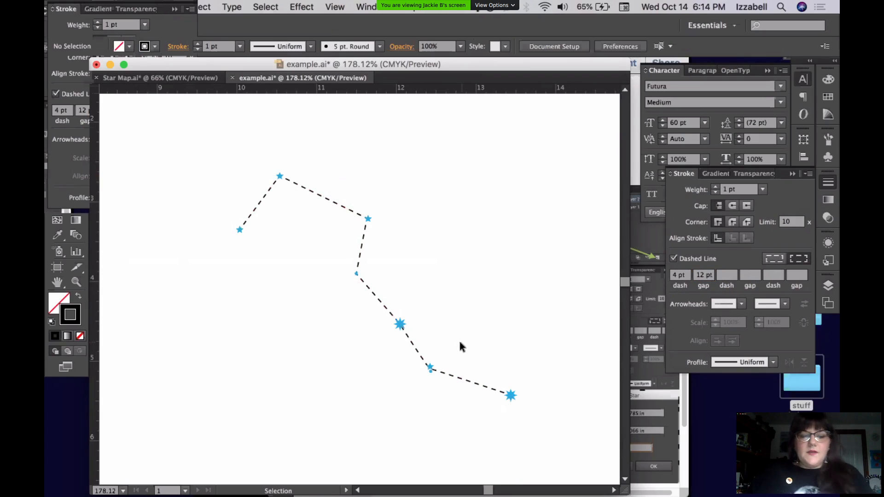
pyautogui.press('super+0')
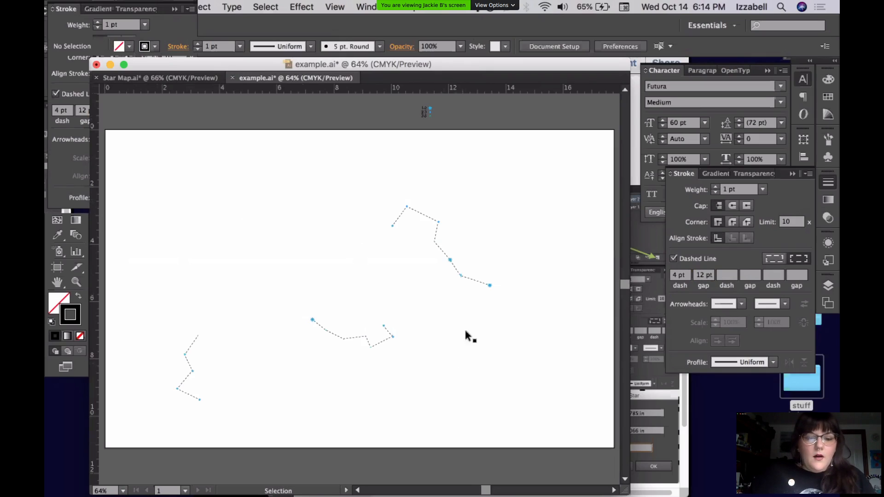
# - Select one blue star on the upper constellation and extend the selection to all objects with the same fill color
pyautogui.click(450, 260)
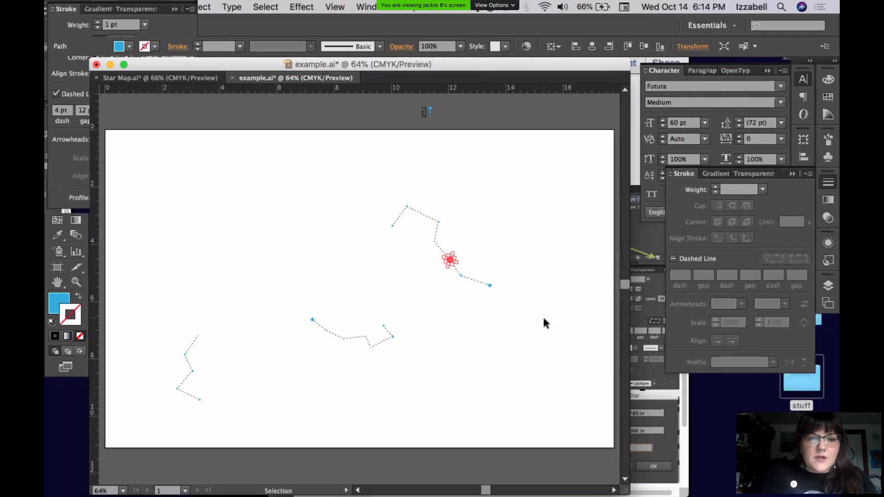
pyautogui.click(266, 6)
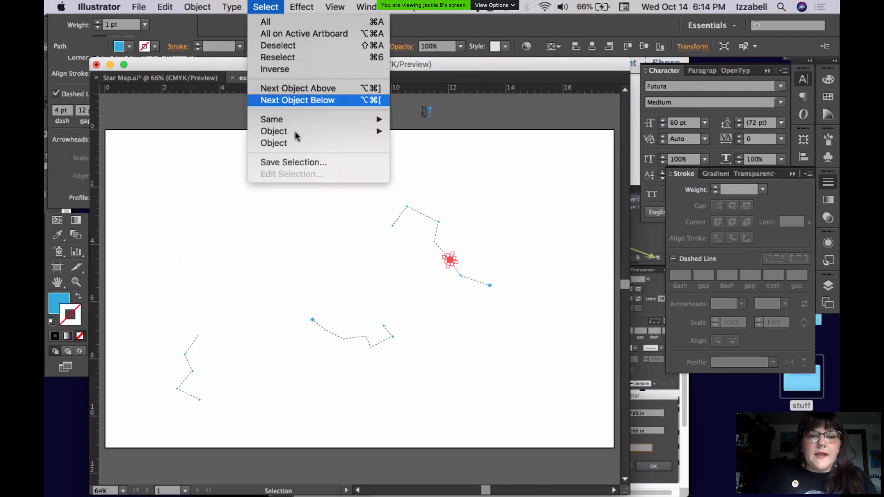
pyautogui.moveTo(299, 121)
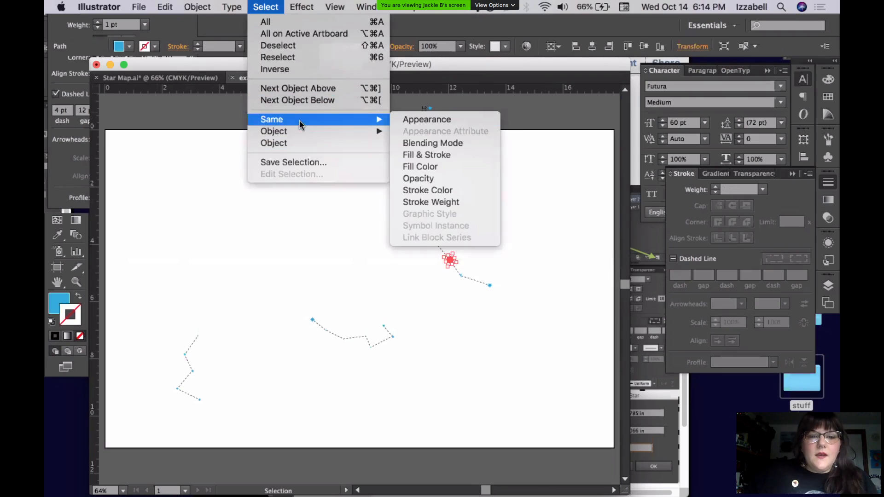
pyautogui.click(434, 167)
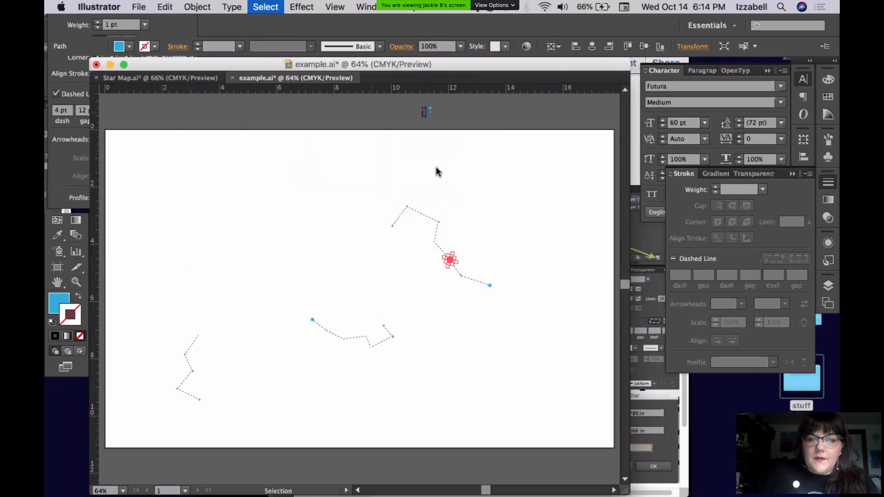
pyautogui.hscroll(10, 519, 228)
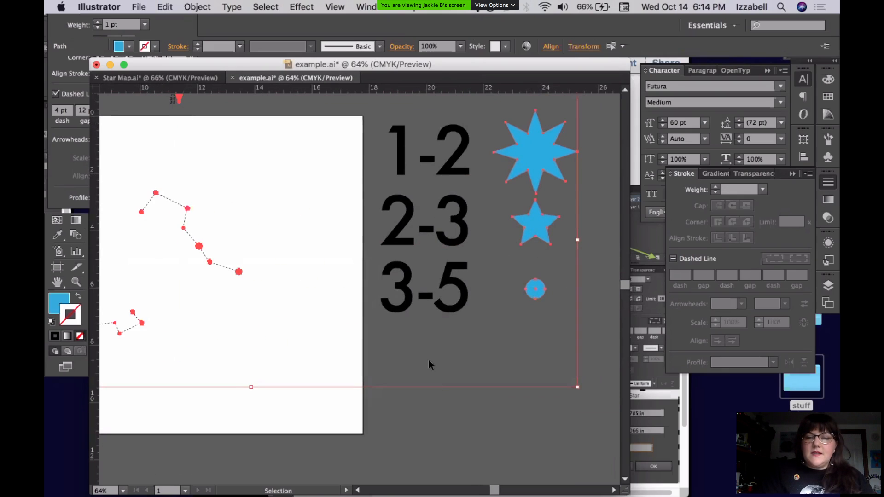
pyautogui.hscroll(-8, 429, 360)
pyautogui.scroll(3, 429, 360)
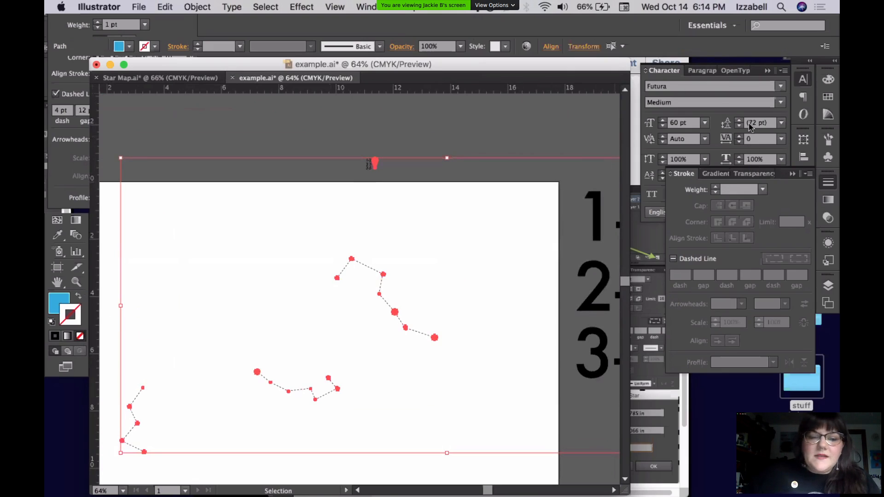
# - Try a black stroke and a fill/stroke swap on the selected star shapes, and revert both
pyautogui.click(830, 81)
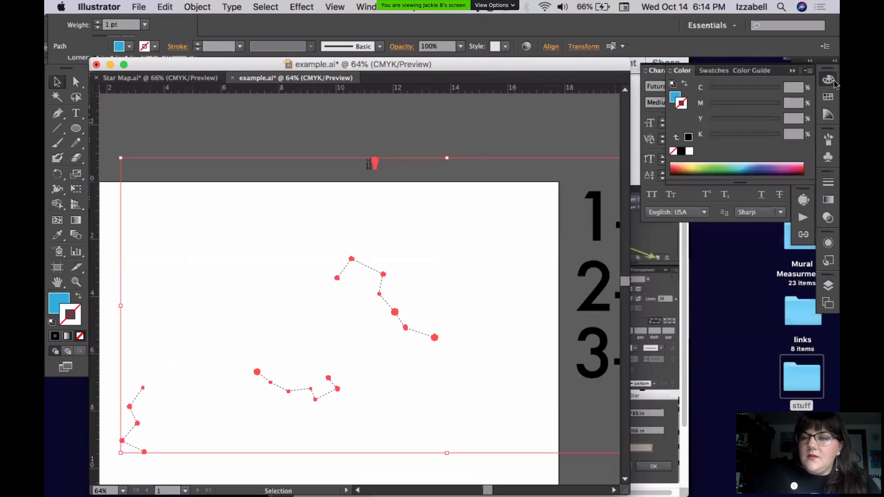
pyautogui.click(827, 99)
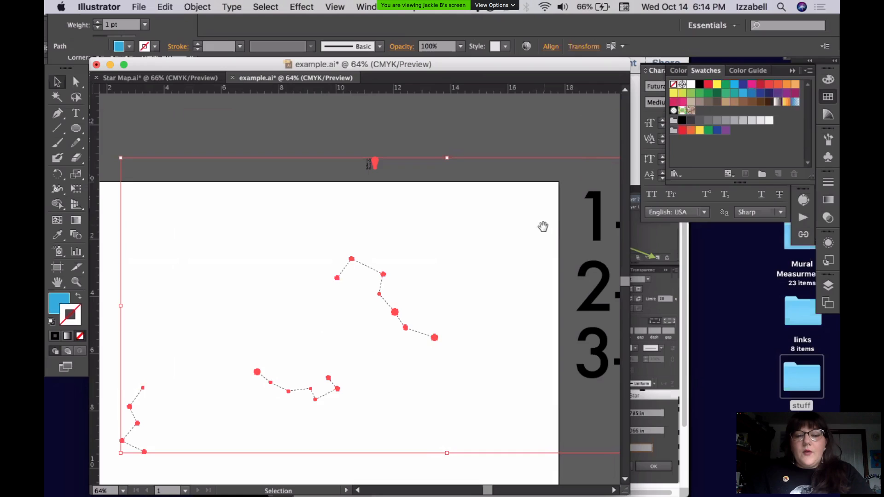
pyautogui.moveTo(542, 227); pyautogui.dragTo(391, 203)
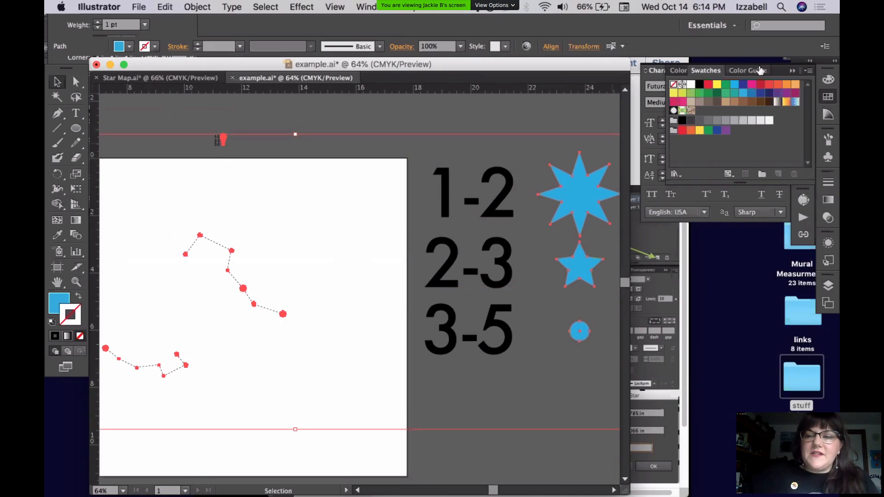
pyautogui.click(701, 85)
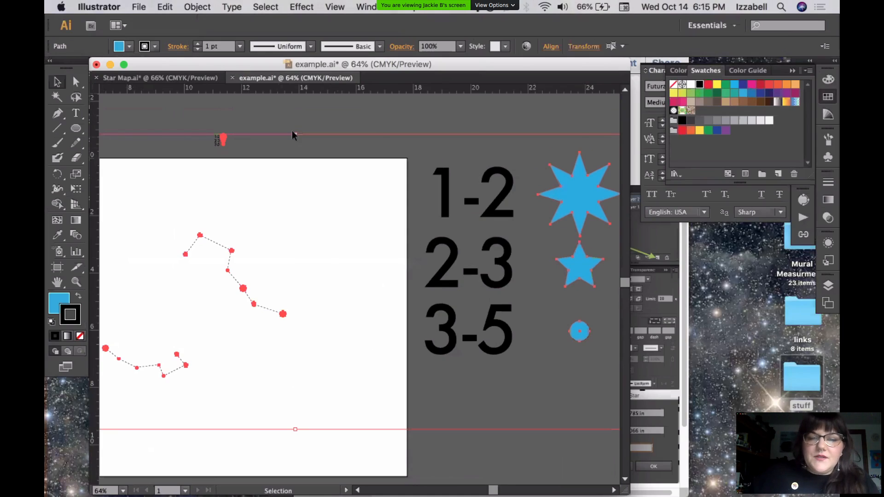
pyautogui.click(556, 371)
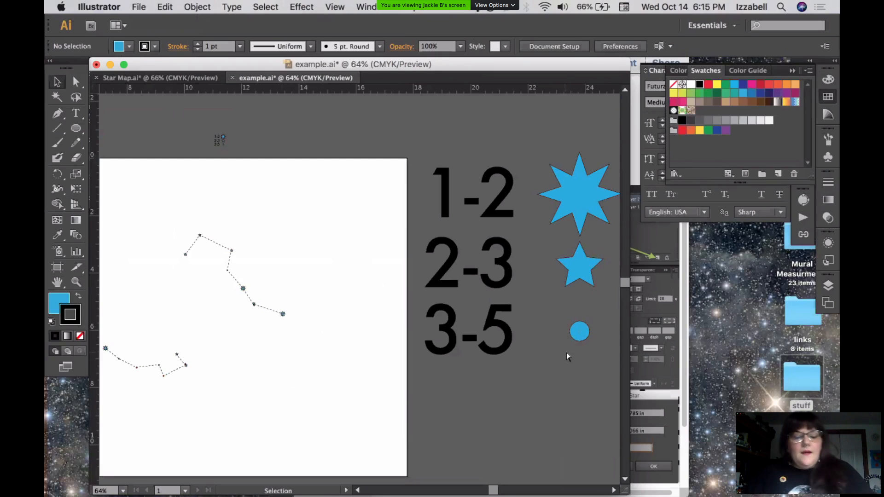
pyautogui.press('super+a')
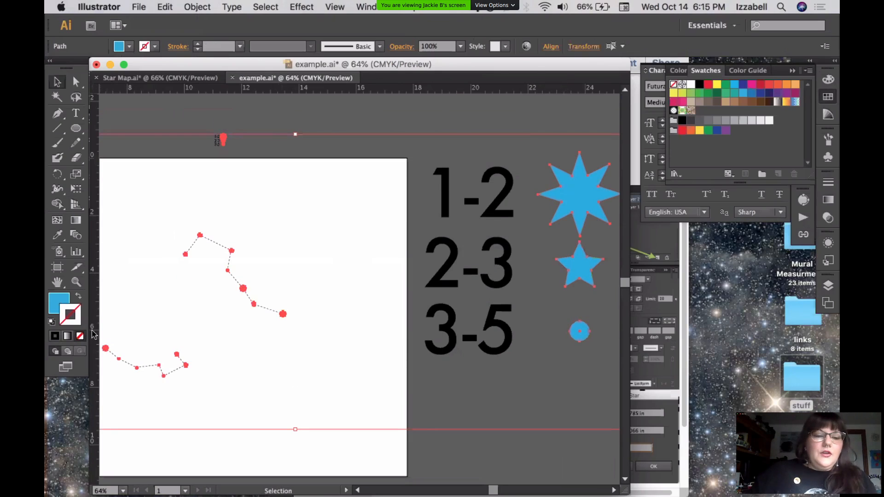
pyautogui.click(77, 299)
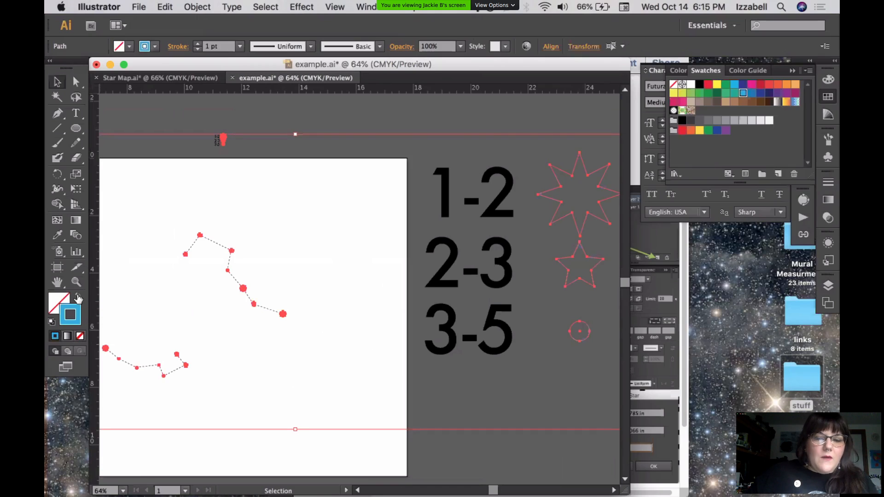
pyautogui.click(78, 298)
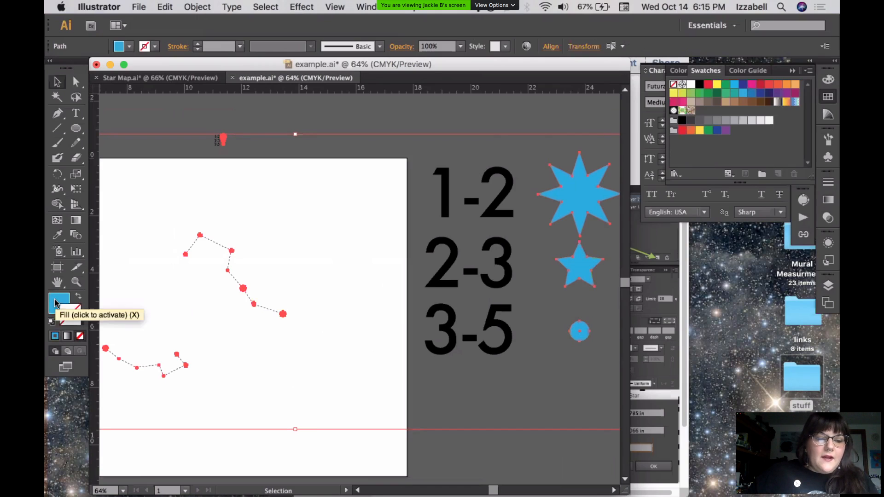
# - Set the fill of all selected star and key shapes to the black swatch, and deselect them
pyautogui.click(57, 304)
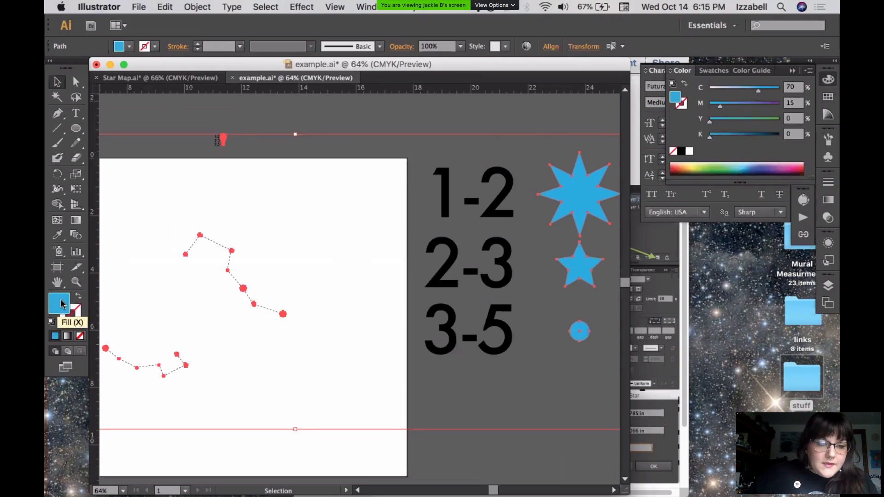
pyautogui.click(828, 96)
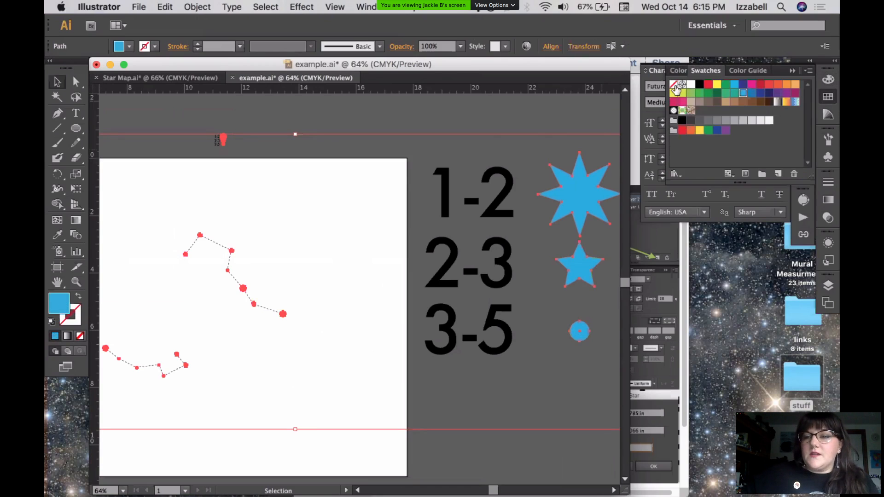
pyautogui.click(699, 85)
pyautogui.click(554, 380)
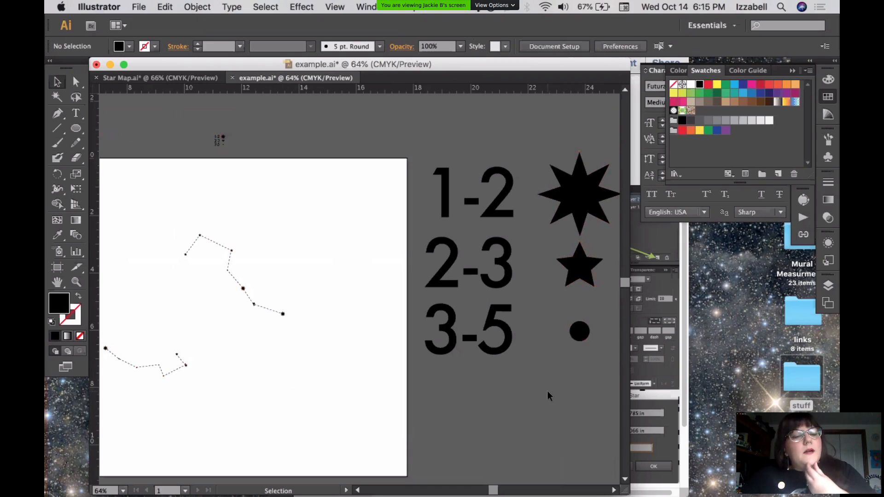
# - Switch to the GLPA Illustrator Workshop PDF in Acrobat, check its last instructions, and return to the Illustrator drawing
pyautogui.click(667, 354)
pyautogui.scroll(-3, 665, 358)
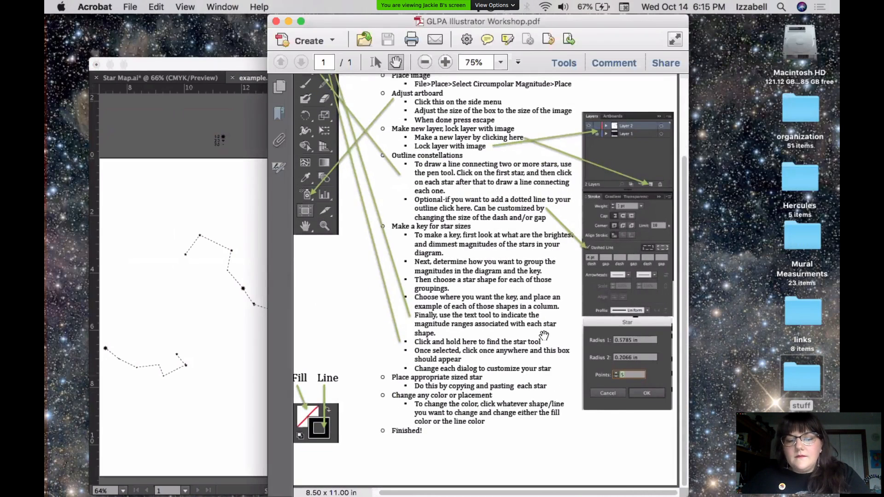
pyautogui.click(241, 300)
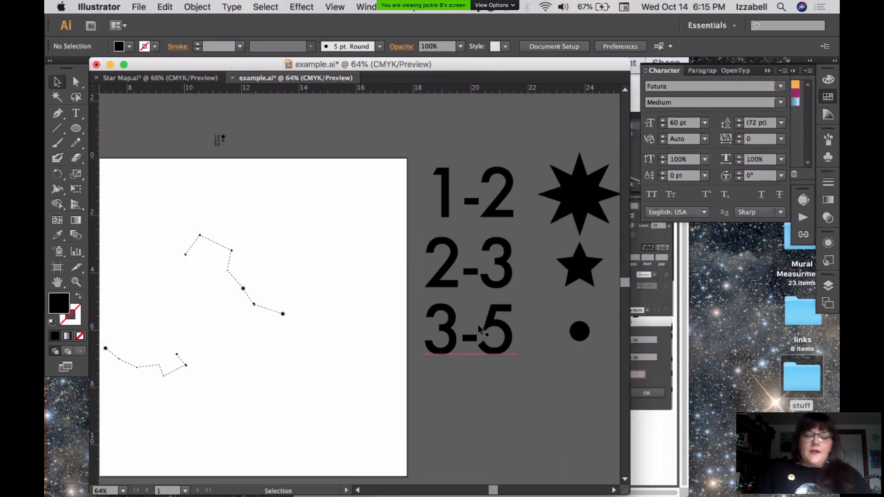
# - Select all constellation lines and stars on the artboard and group them
pyautogui.keyDown('alt'); pyautogui.click(398, 330); pyautogui.keyUp('alt')
pyautogui.keyDown('alt'); pyautogui.click(398, 330); pyautogui.keyUp('alt')
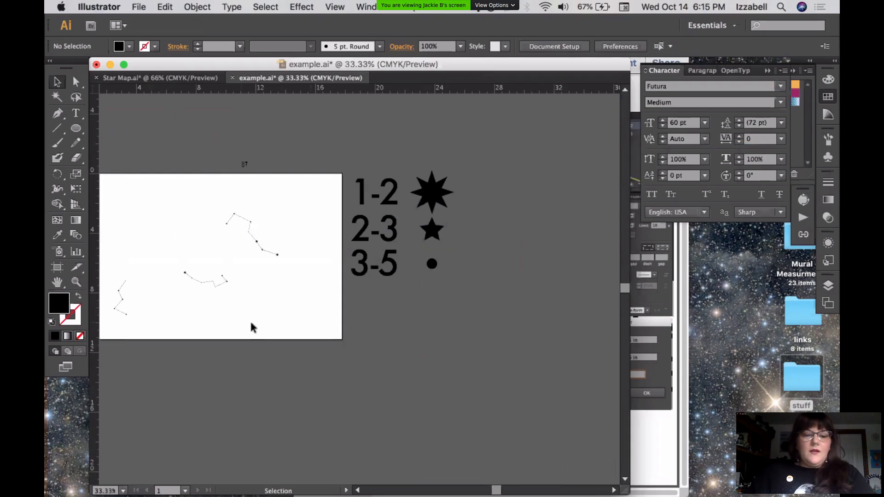
pyautogui.moveTo(205, 330); pyautogui.dragTo(329, 365)
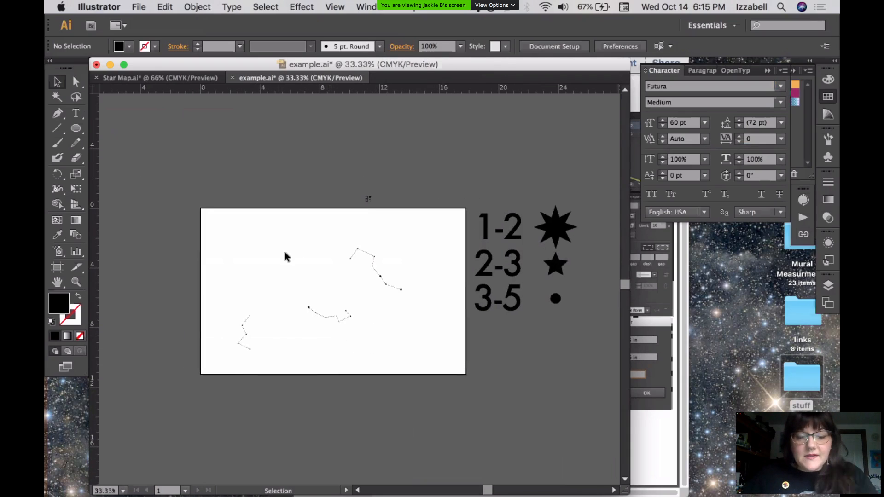
pyautogui.moveTo(222, 237); pyautogui.dragTo(422, 364)
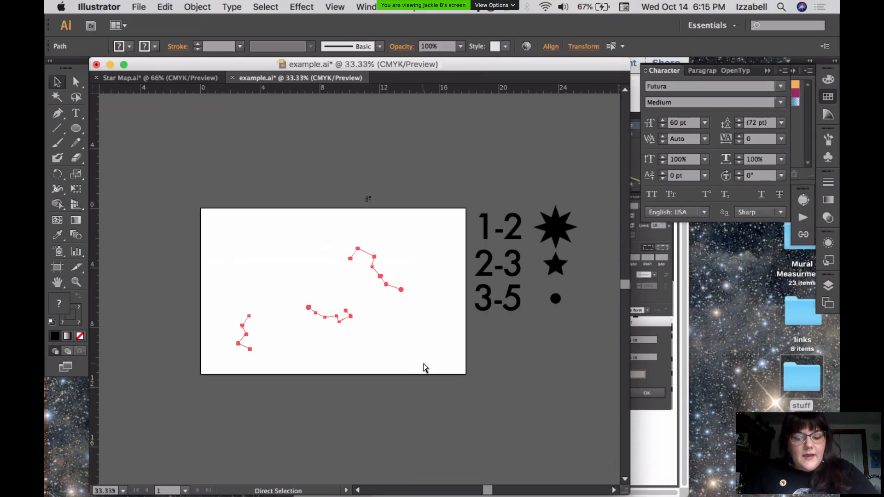
pyautogui.press('super+g')
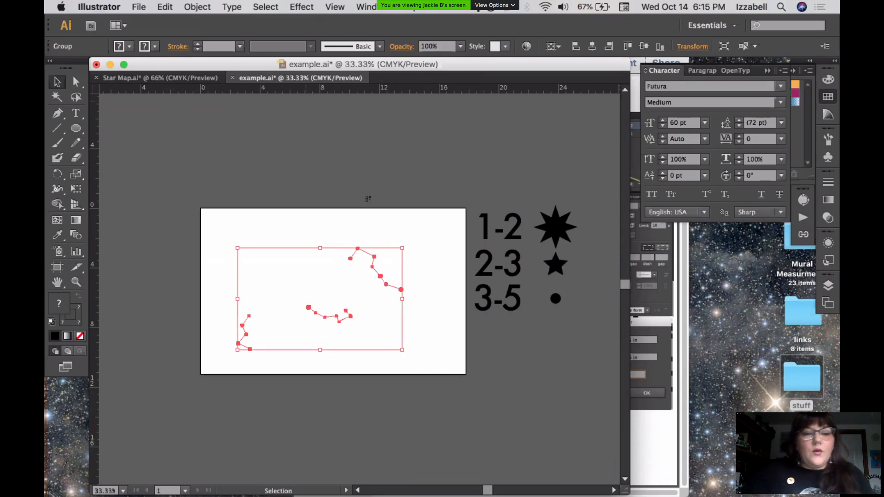
pyautogui.click(268, 9)
pyautogui.moveTo(232, 7)
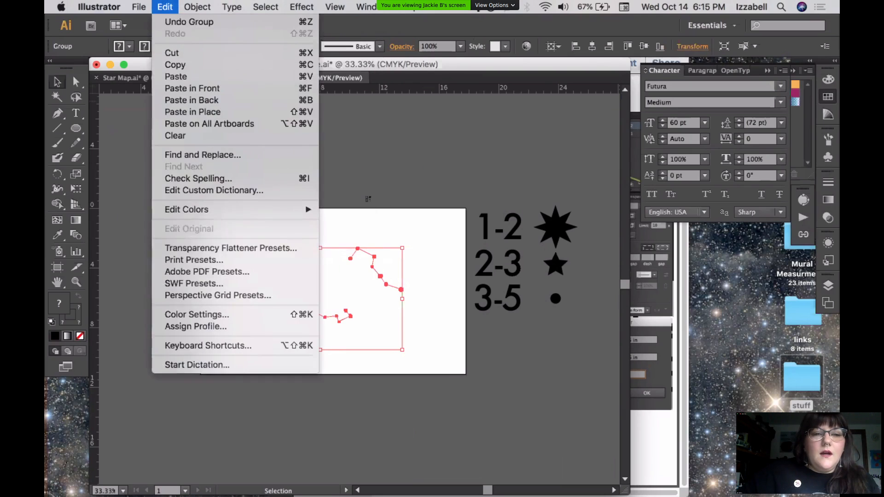
pyautogui.moveTo(165, 7)
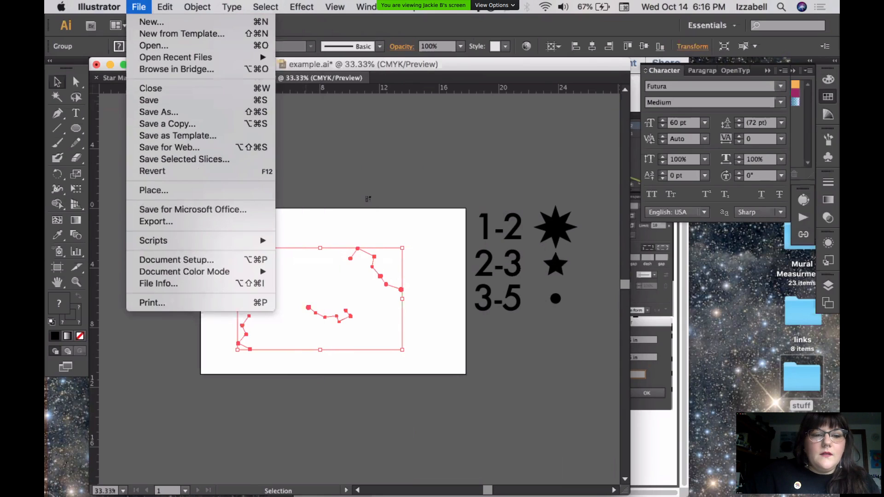
pyautogui.click(138, 6)
pyautogui.click(197, 7)
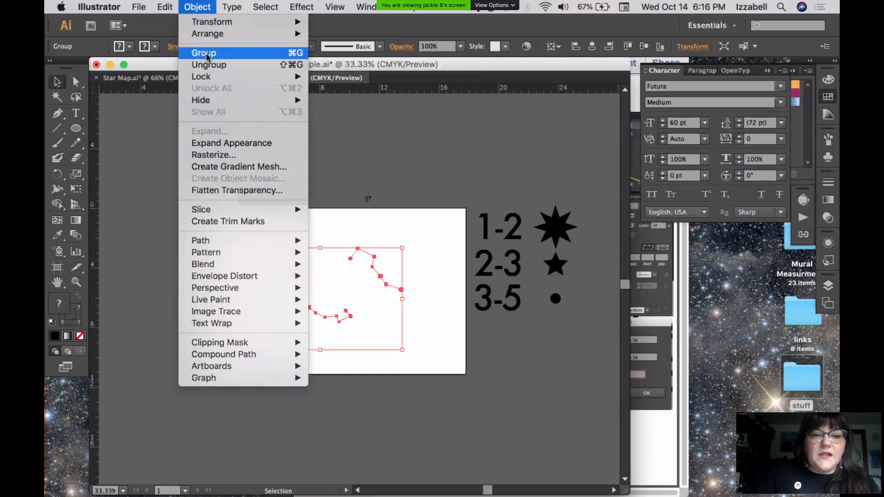
pyautogui.click(200, 7)
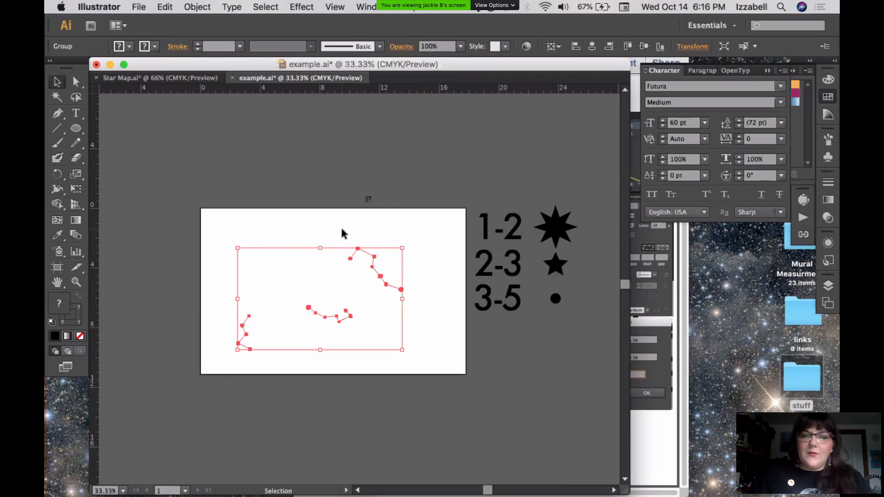
pyautogui.click(829, 285)
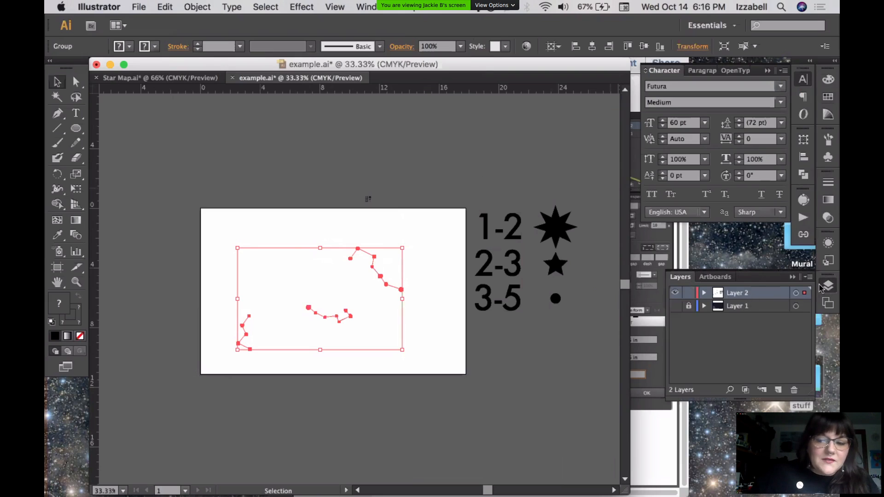
pyautogui.click(827, 286)
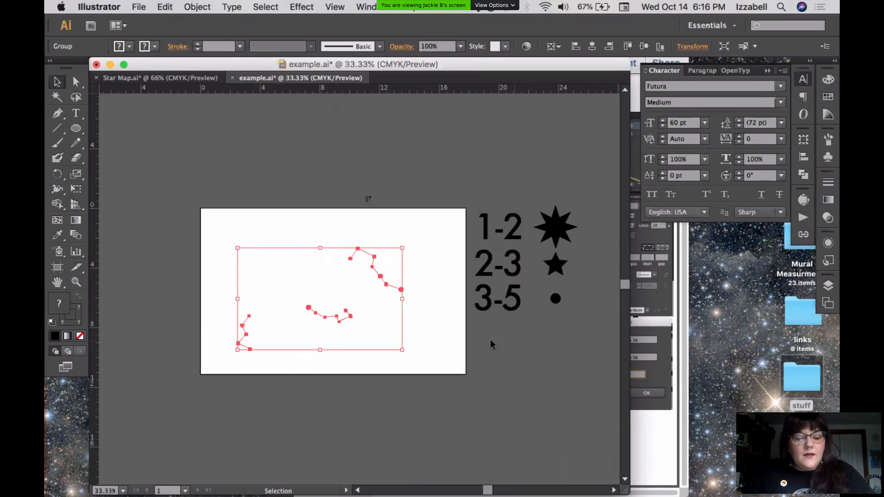
# - Enlarge the constellation group proportionally from its center to about 15 in wide within the artboard, and deselect it
pyautogui.moveTo(401, 351); pyautogui.dragTo(438, 369)
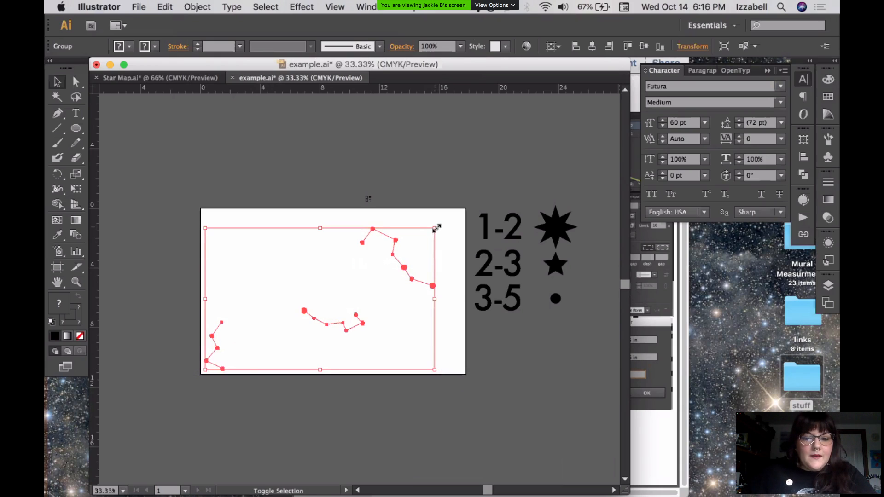
pyautogui.click(559, 327)
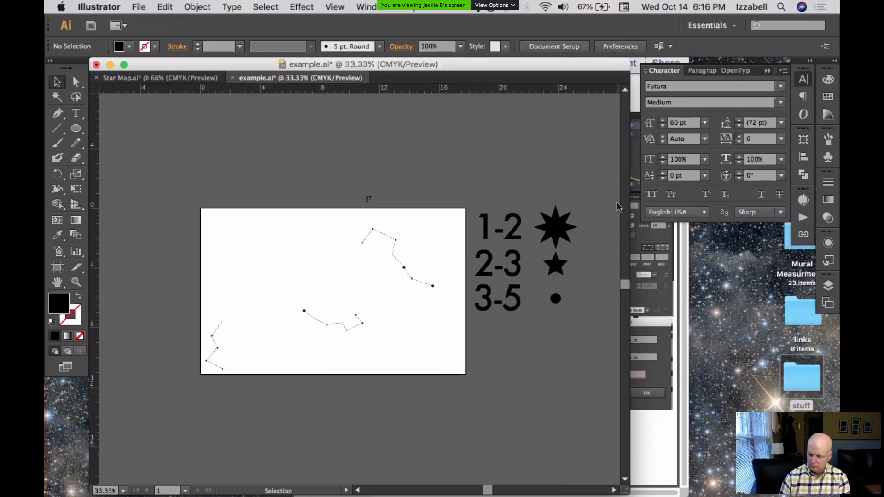
pyautogui.scroll(5, 598, 273)
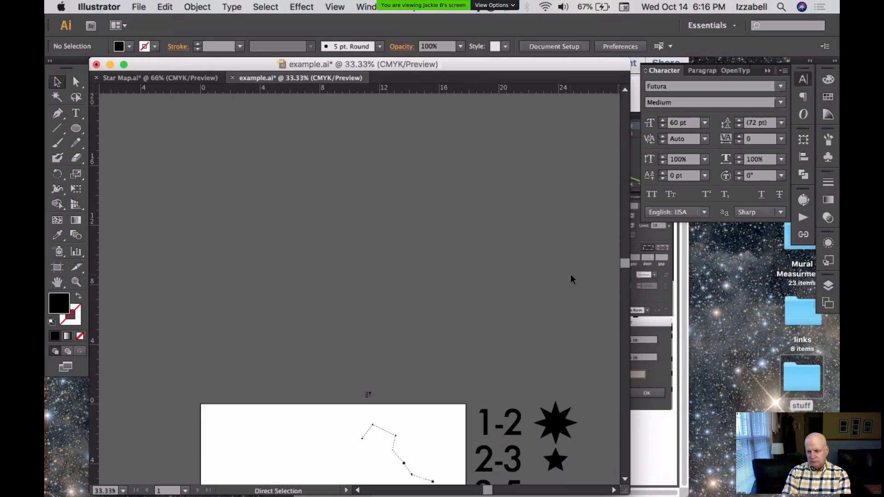
# - Select the whole magnitude key beside the artboard and scale it down proportionally to a text size of about 113 pt
pyautogui.press('super+0')
pyautogui.keyDown('alt'); pyautogui.keyDown('super'); pyautogui.click(447, 268); pyautogui.keyUp('super'); pyautogui.keyUp('alt')
pyautogui.keyDown('alt'); pyautogui.keyDown('super'); pyautogui.click(448, 268); pyautogui.keyUp('super'); pyautogui.keyUp('alt')
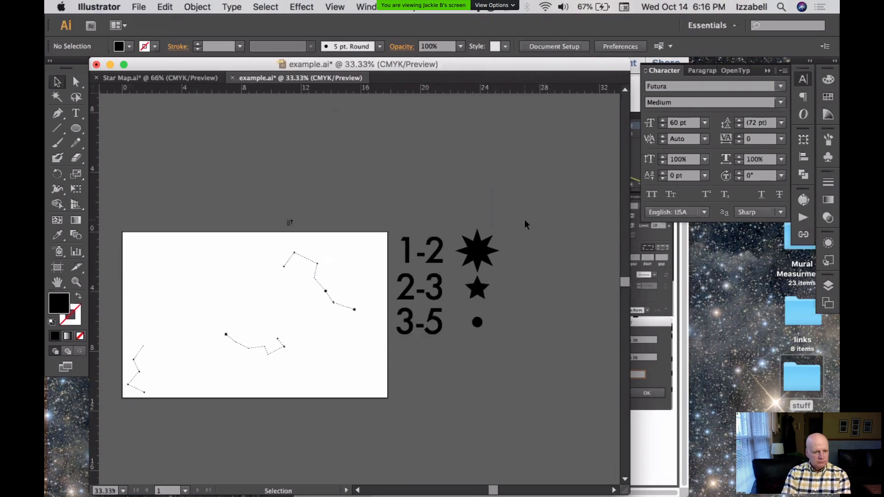
pyautogui.moveTo(400, 352); pyautogui.dragTo(460, 249)
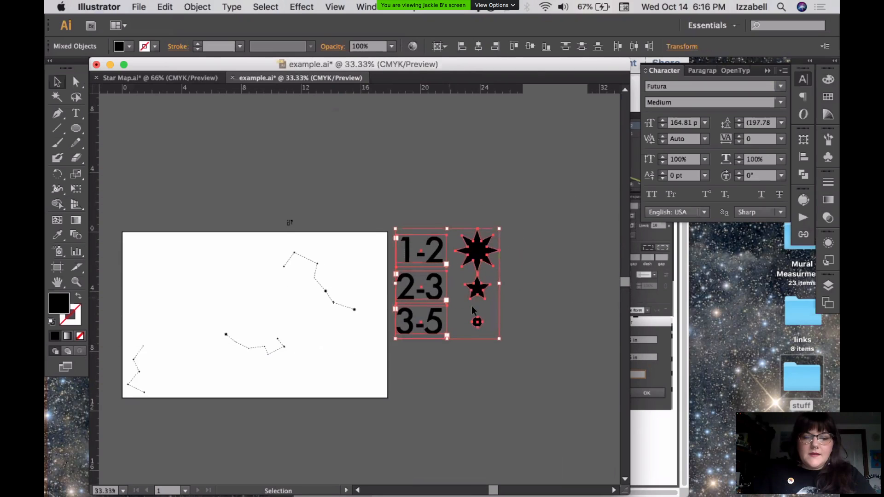
pyautogui.moveTo(500, 338); pyautogui.dragTo(466, 304)
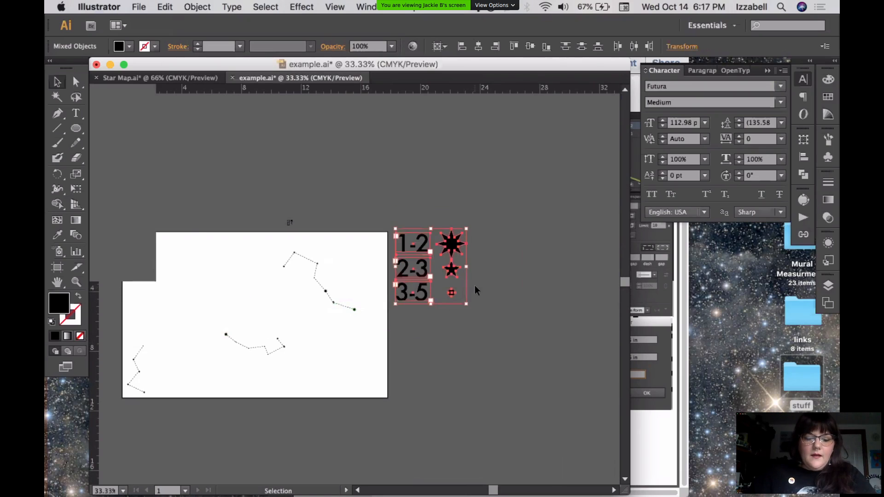
# - Group the magnitude key, place it in the artboard's upper-left corner, shrink it slightly more, and deselect it
pyautogui.press('super+g')
pyautogui.moveTo(453, 267); pyautogui.dragTo(190, 274)
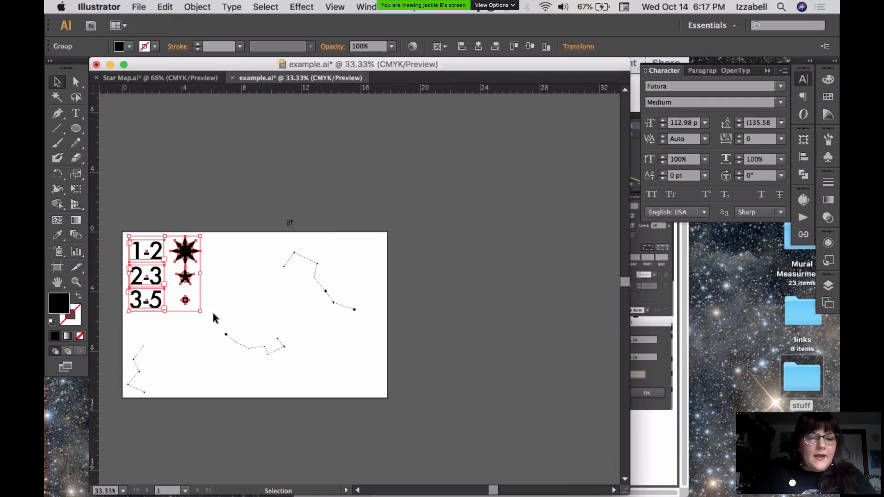
pyautogui.moveTo(200, 311); pyautogui.dragTo(185, 296)
pyautogui.click(443, 303)
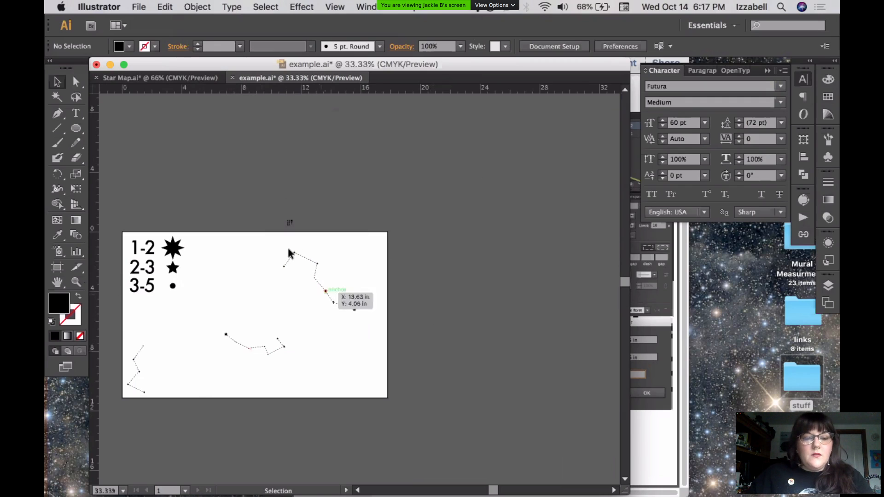
# - Draw a straight Pen tool line from the first star of the upper constellation to the first star of the middle one
pyautogui.click(57, 113)
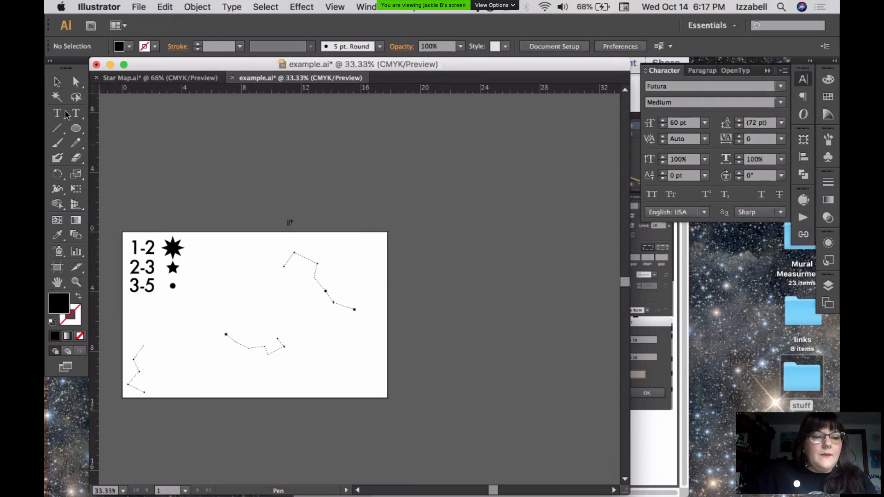
pyautogui.click(280, 266)
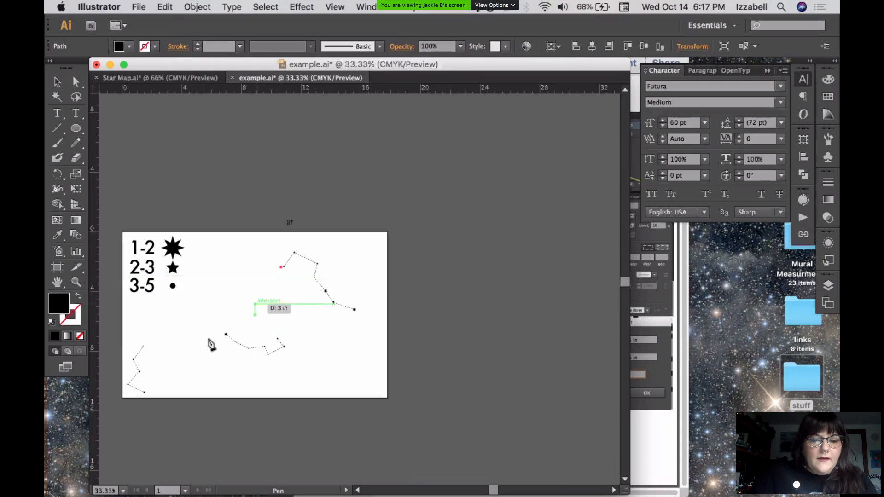
pyautogui.click(227, 334)
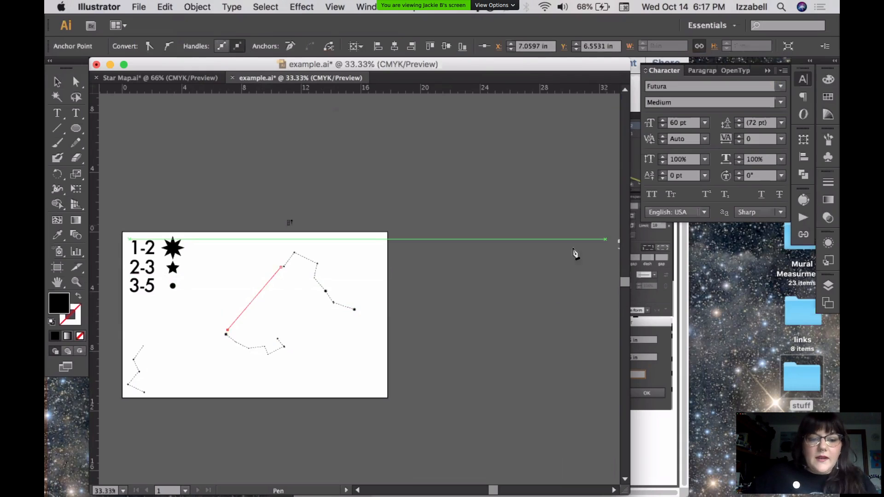
# - Swap the new line's fill and stroke so it has no fill and a 1 pt black stroke, and deselect it
pyautogui.click(828, 184)
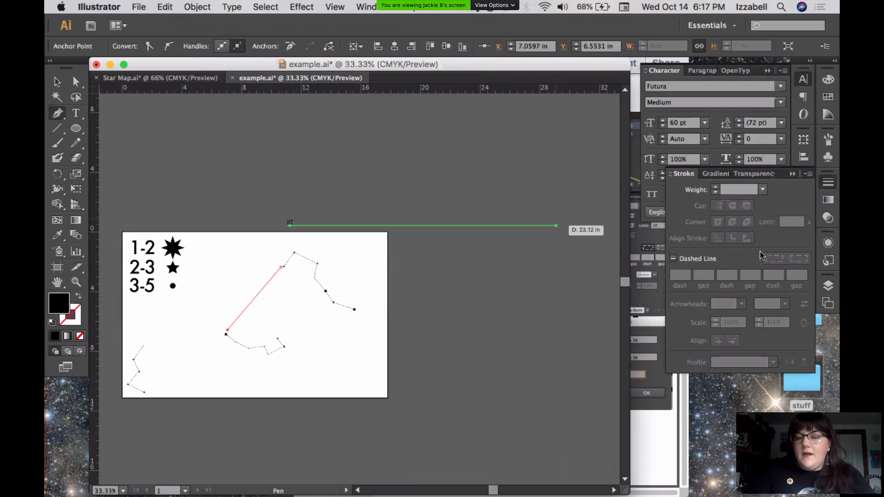
pyautogui.press('super+space')
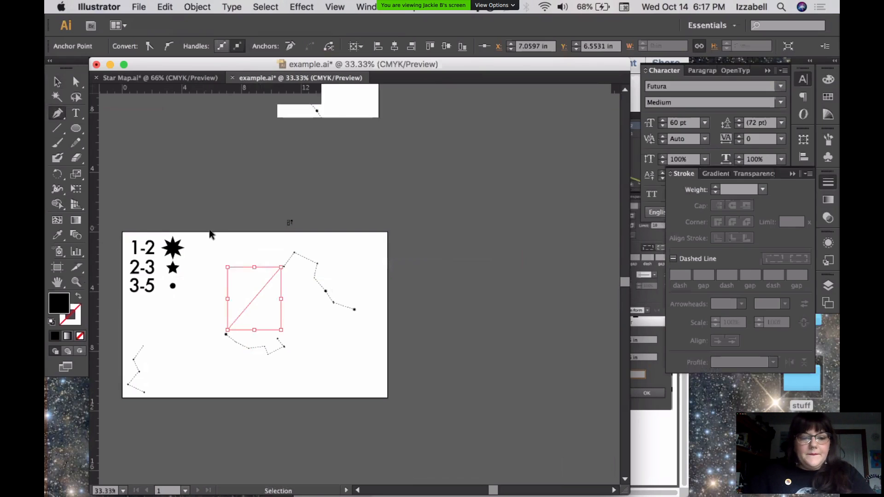
pyautogui.moveTo(178, 229); pyautogui.dragTo(375, 397)
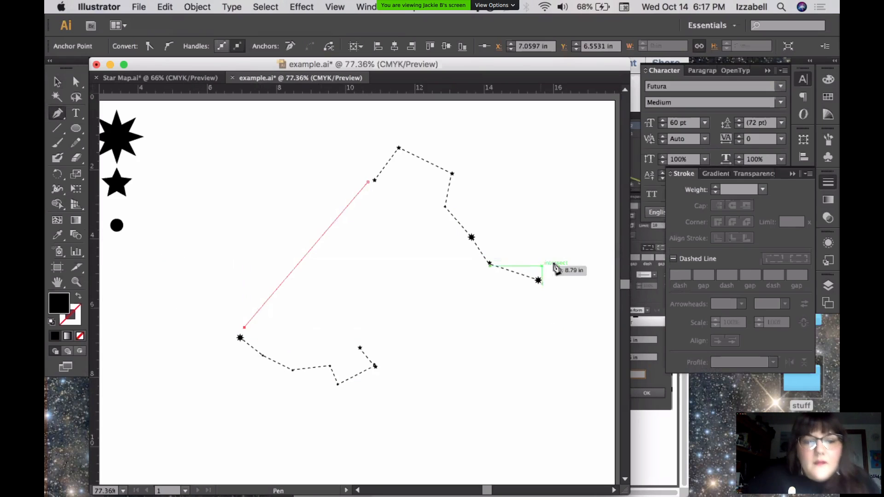
pyautogui.press('super+space')
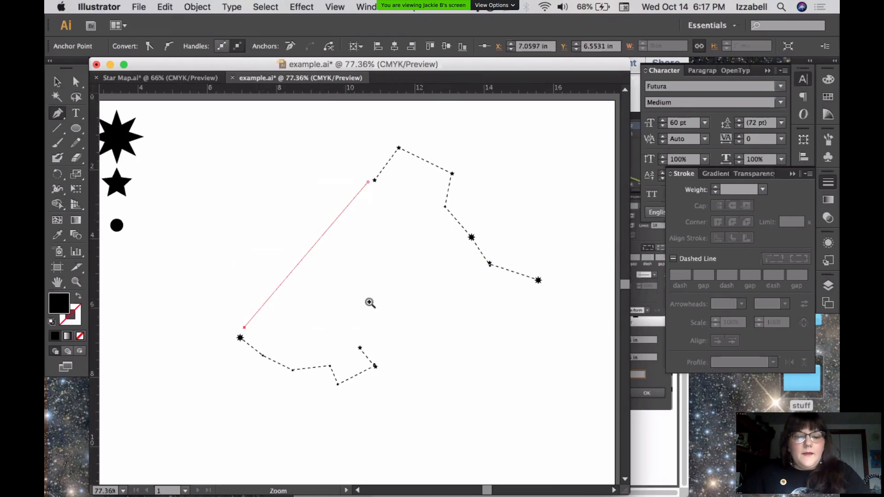
pyautogui.moveTo(375, 308); pyautogui.dragTo(276, 223)
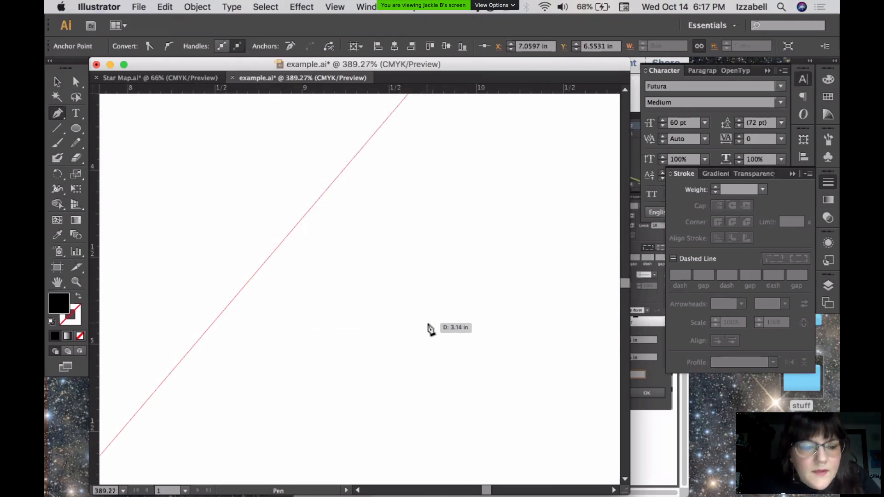
pyautogui.press('super+minus')
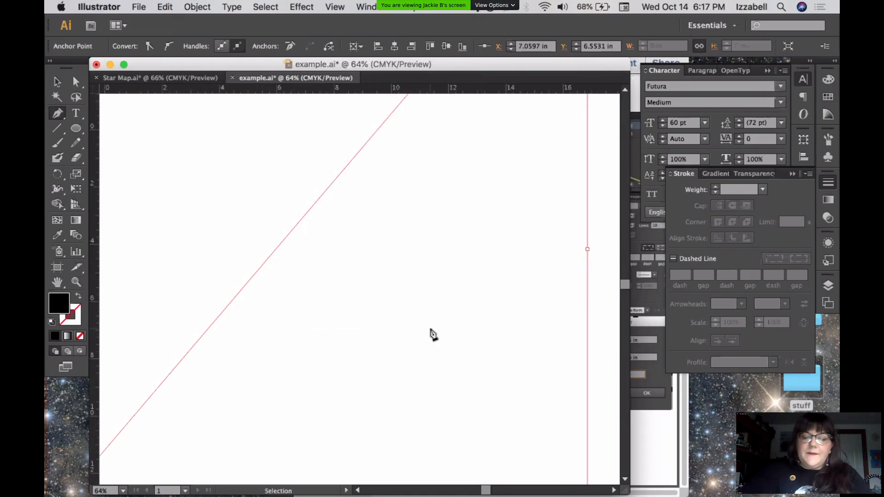
pyautogui.press('super+0')
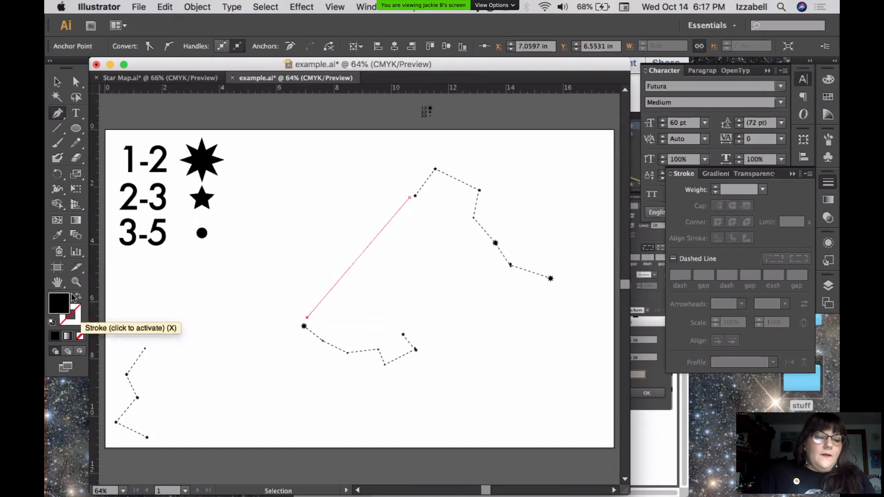
pyautogui.click(80, 298)
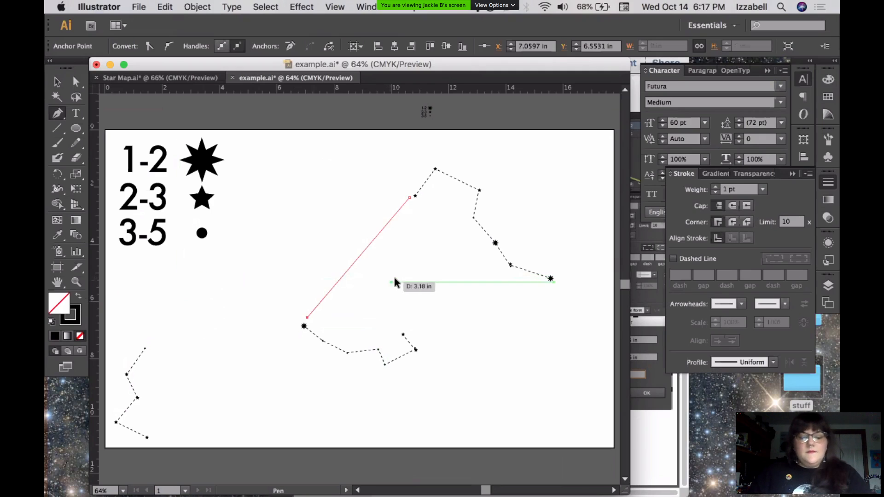
pyautogui.keyDown('super'); pyautogui.click(407, 280); pyautogui.keyUp('super')
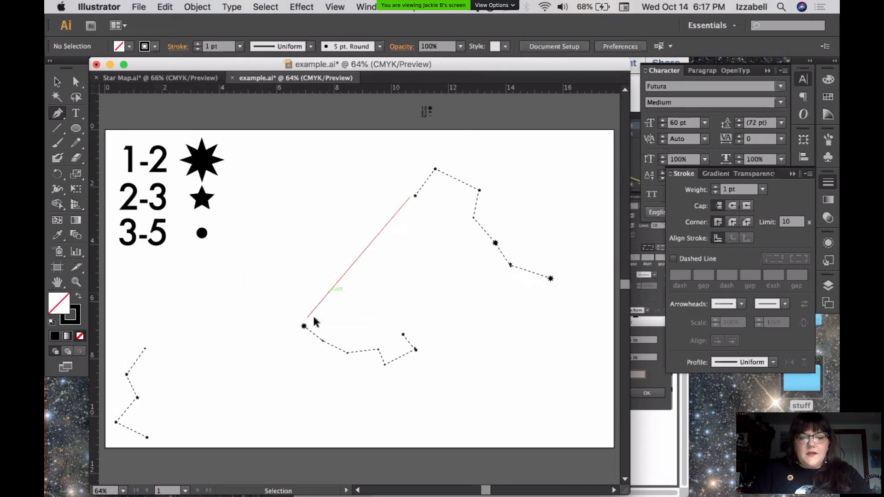
# - Stretch the line's upper end to reach the first star of the upper constellation, and deselect it
pyautogui.keyDown('super'); pyautogui.click(405, 203); pyautogui.keyUp('super')
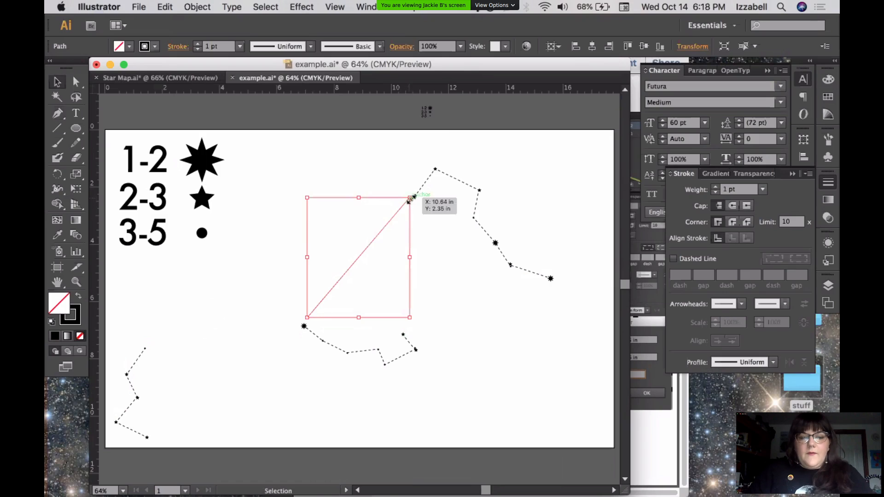
pyautogui.press('z')
pyautogui.moveTo(295, 150); pyautogui.dragTo(490, 324)
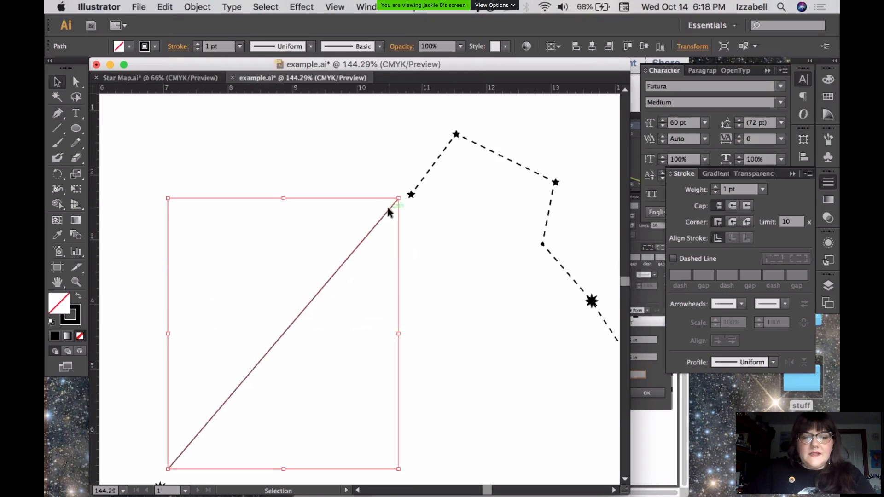
pyautogui.moveTo(399, 199); pyautogui.dragTo(407, 200)
pyautogui.click(457, 236)
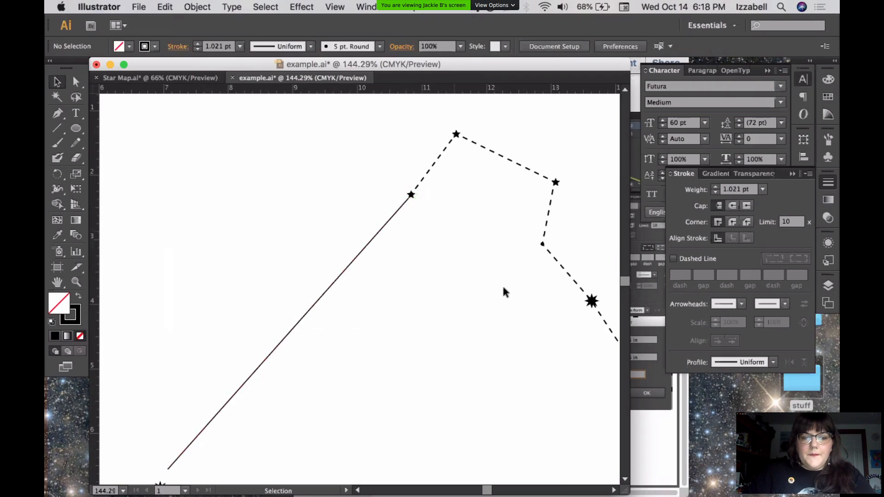
# - Apply the Arrow 1 arrowhead to the start point of the line and check it at the upper constellation
pyautogui.moveTo(415, 345); pyautogui.dragTo(444, 192)
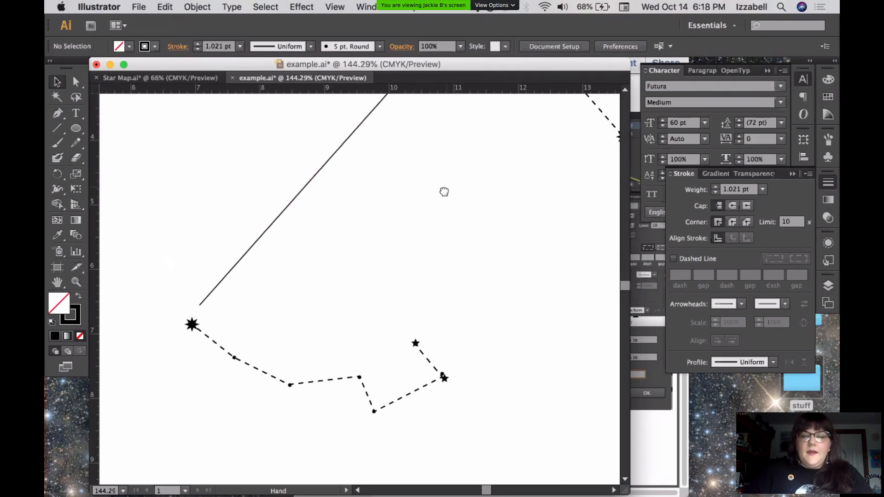
pyautogui.click(300, 194)
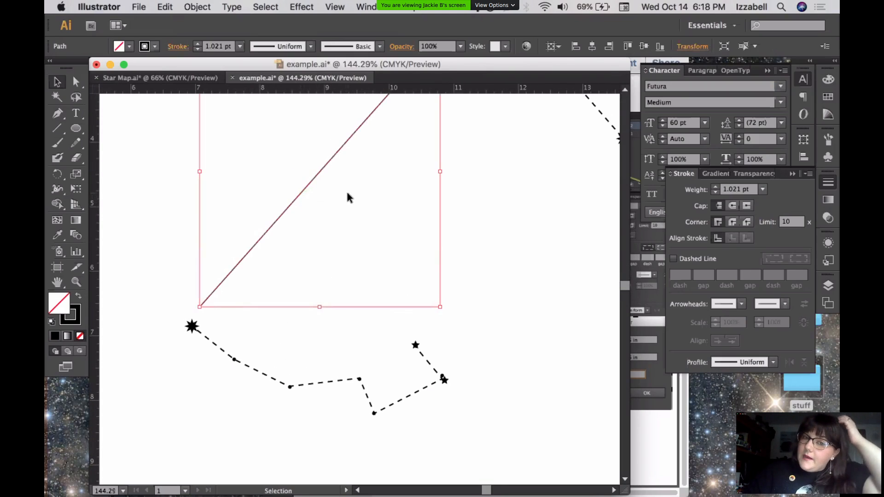
pyautogui.click(742, 306)
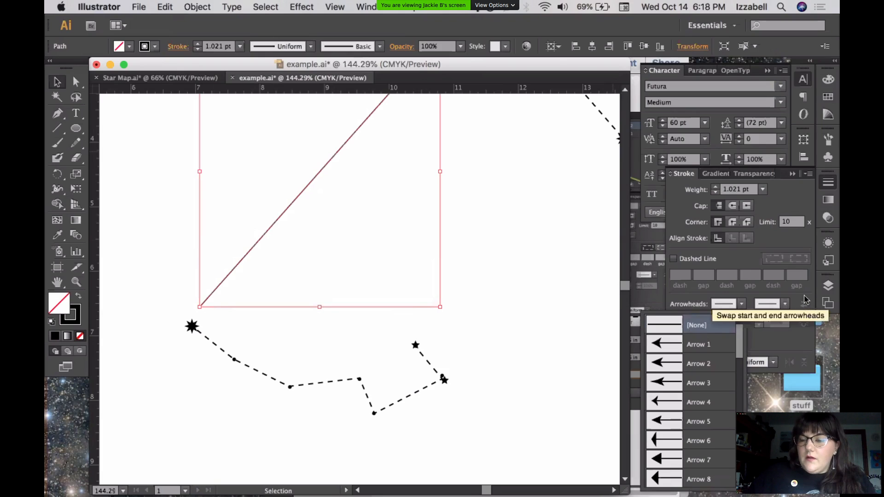
pyautogui.click(742, 304)
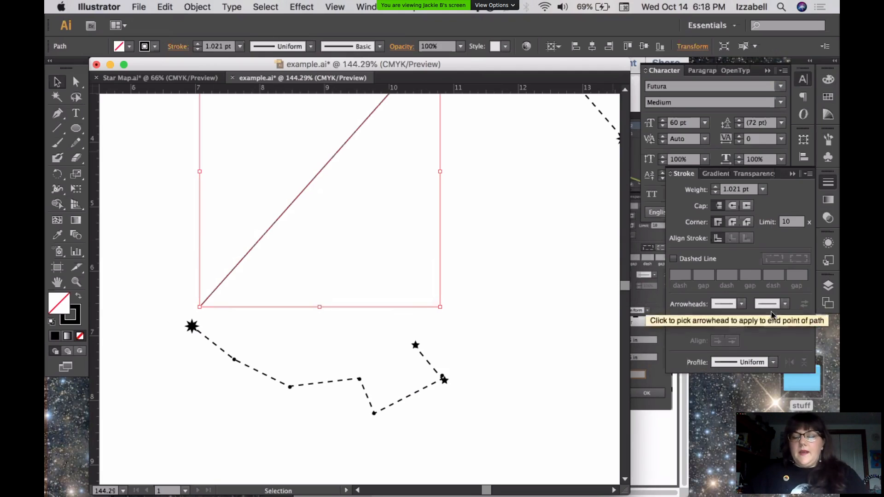
pyautogui.click(744, 309)
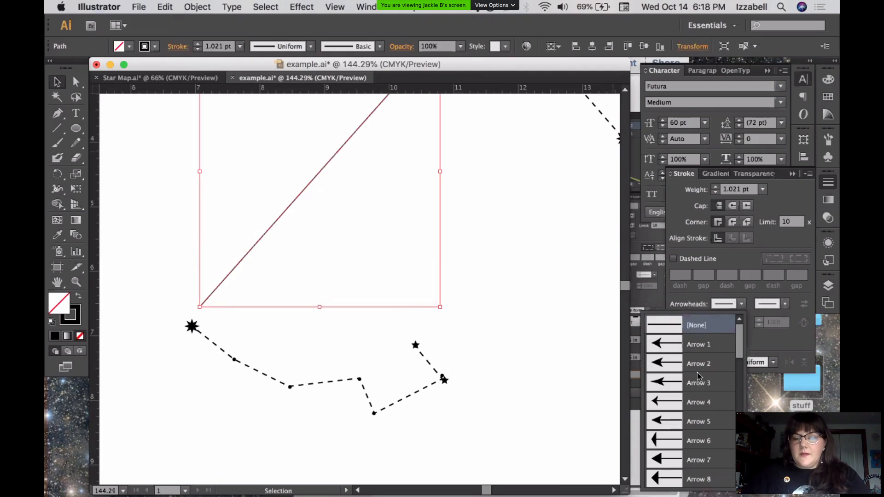
pyautogui.moveTo(744, 344)
pyautogui.mouseDown()
pyautogui.moveTo(751, 466)
pyautogui.moveTo(735, 341)
pyautogui.mouseUp()
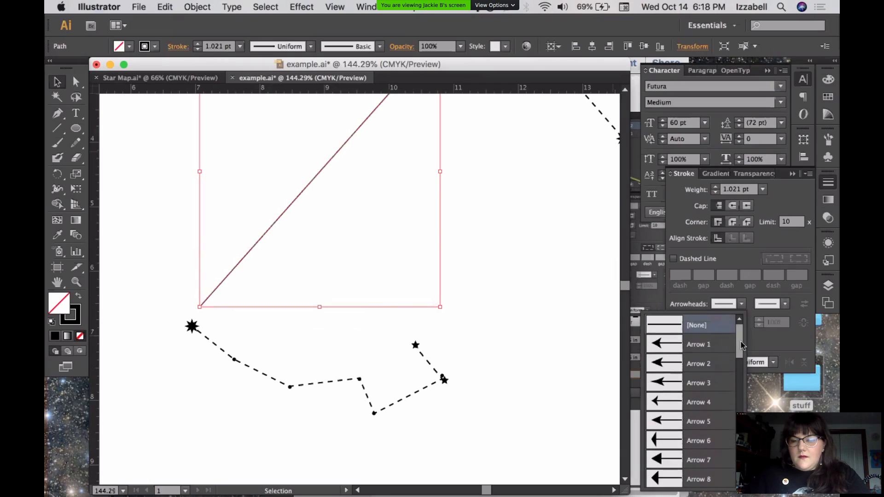
pyautogui.click(671, 351)
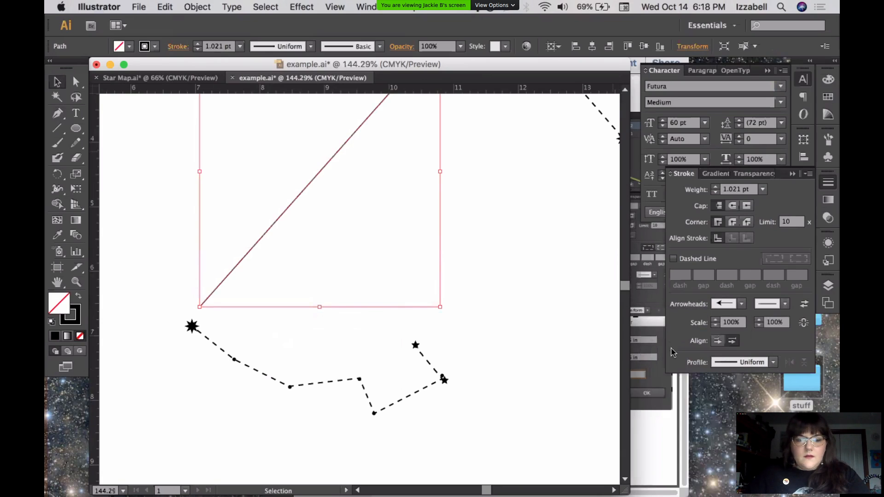
pyautogui.click(433, 275)
pyautogui.moveTo(424, 209); pyautogui.dragTo(424, 380)
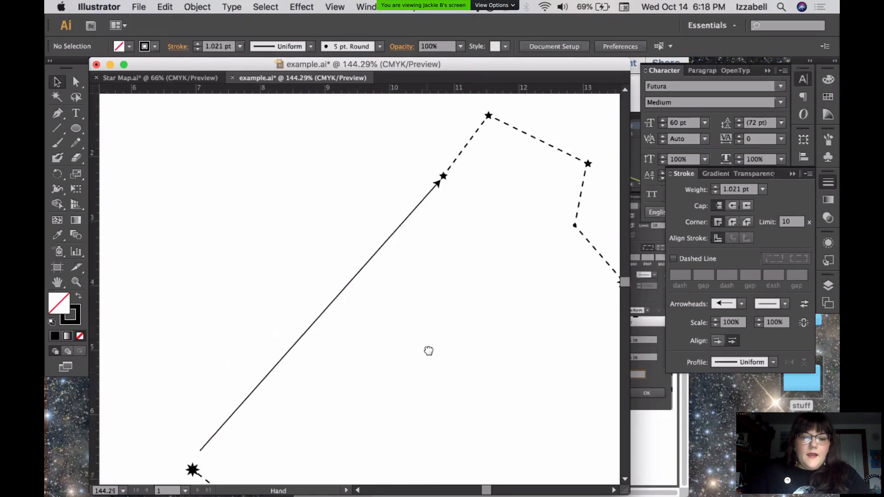
pyautogui.moveTo(428, 351); pyautogui.dragTo(431, 339)
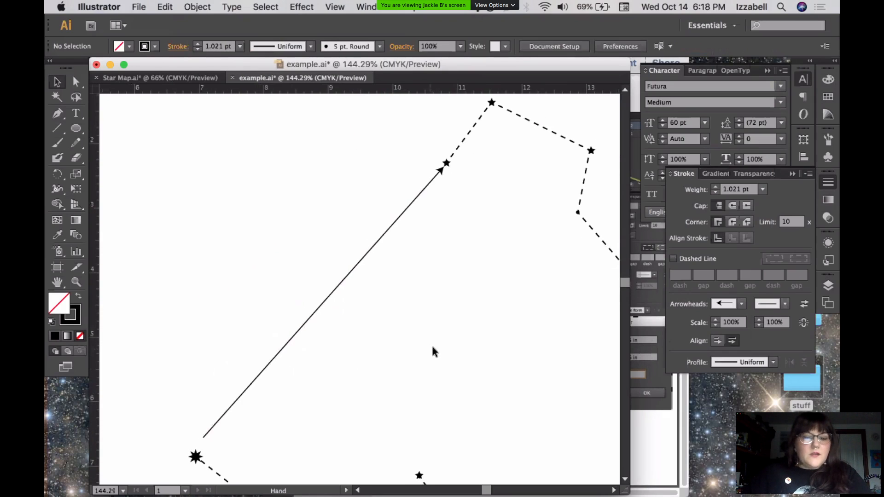
# - Set the line's start arrowhead to None, apply Arrow 1 to its end point, and deselect the line
pyautogui.click(439, 175)
pyautogui.click(741, 304)
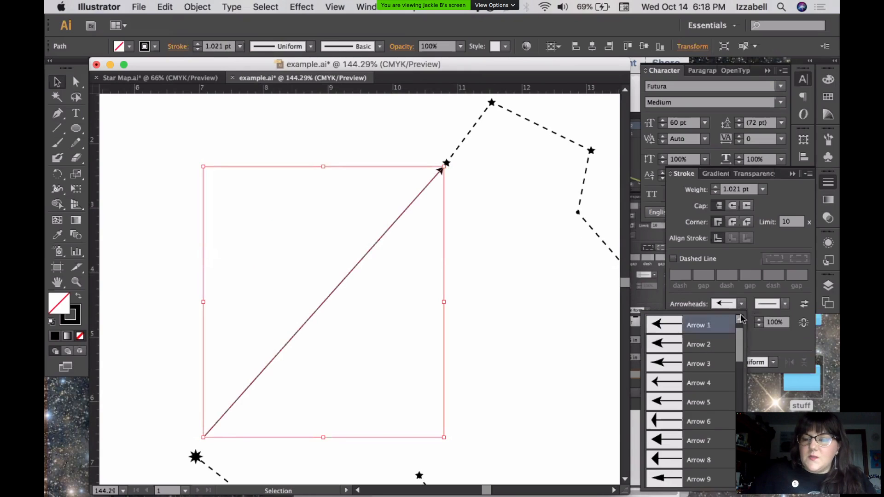
pyautogui.moveTo(740, 342); pyautogui.dragTo(740, 326)
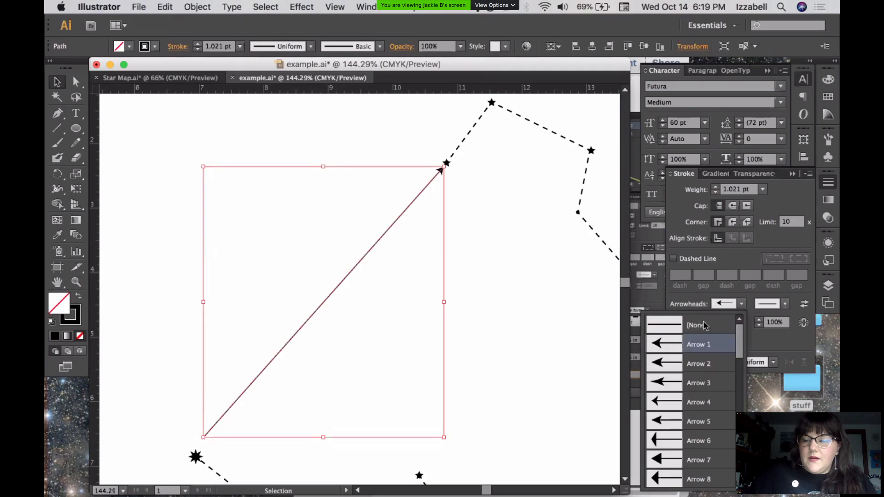
pyautogui.click(703, 326)
pyautogui.click(785, 304)
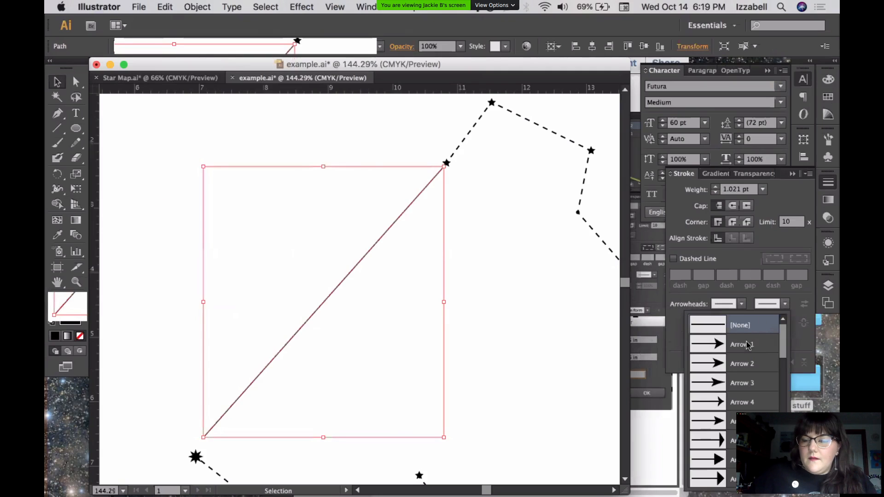
pyautogui.click(747, 346)
pyautogui.click(490, 352)
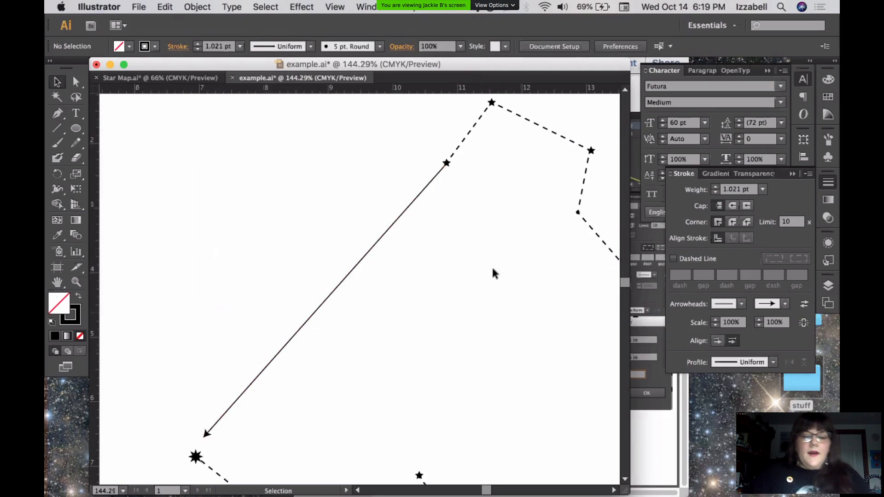
# - Select the arrow line between the constellations, raise its stroke weight to 45 pt, and deselect it
pyautogui.click(292, 346)
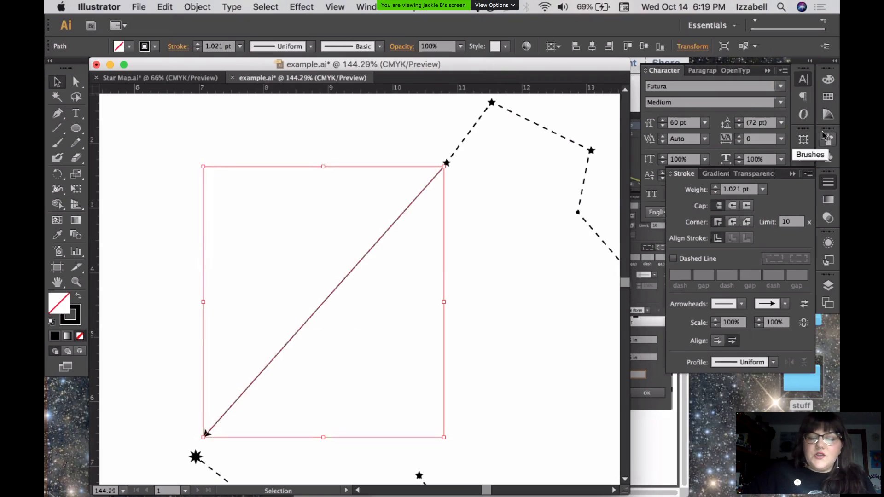
pyautogui.click(715, 187)
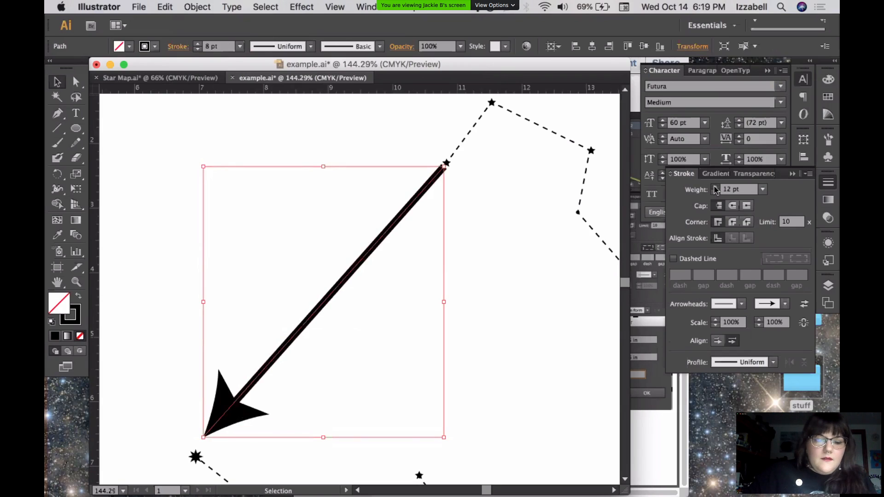
pyautogui.click(715, 187)
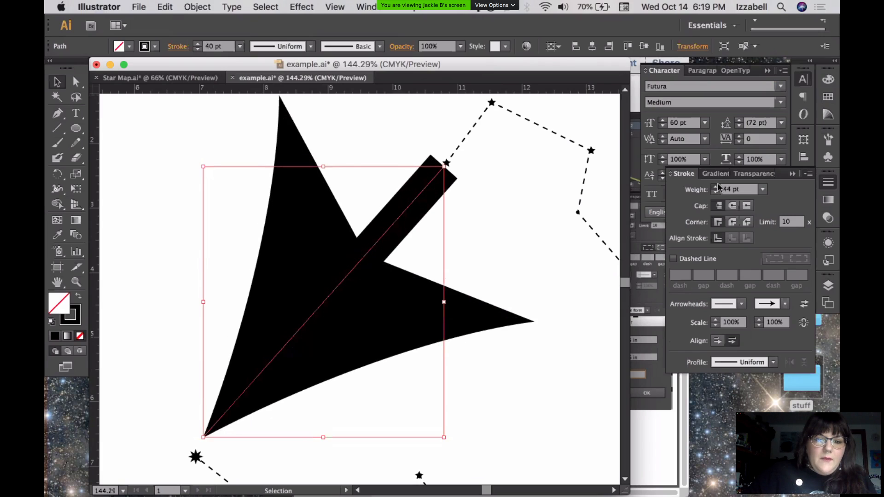
pyautogui.click(519, 198)
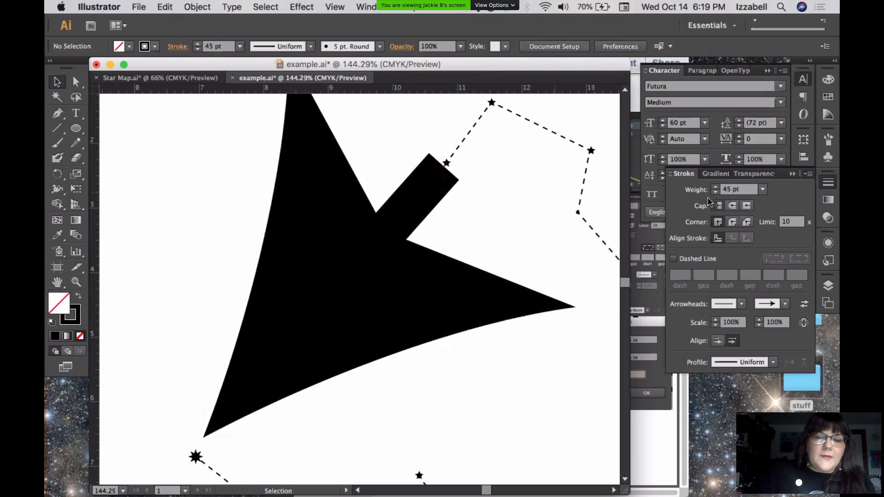
pyautogui.press('super+0')
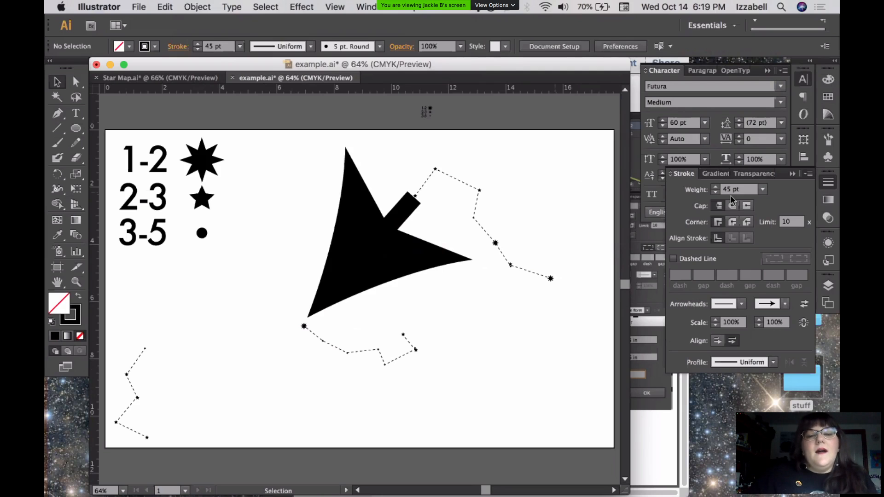
# - Reselect the oversized arrow line and lower its stroke weight to 5 pt
pyautogui.click(396, 240)
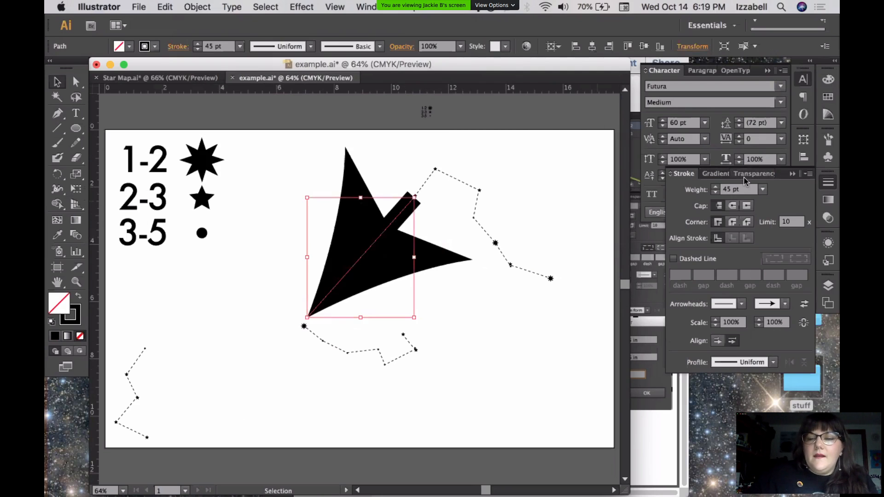
pyautogui.click(716, 192)
pyautogui.click(716, 192)
pyautogui.click(716, 193)
pyautogui.click(716, 192)
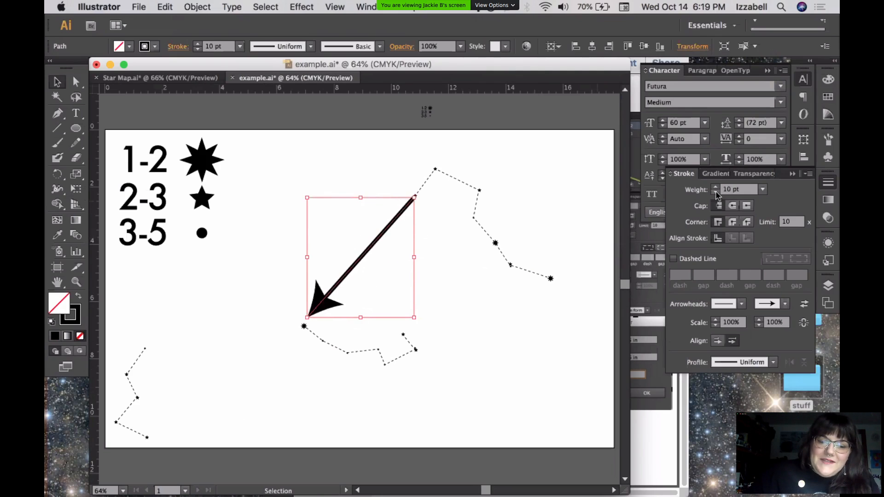
pyautogui.click(716, 193)
pyautogui.click(716, 193)
pyautogui.click(715, 193)
pyautogui.click(716, 193)
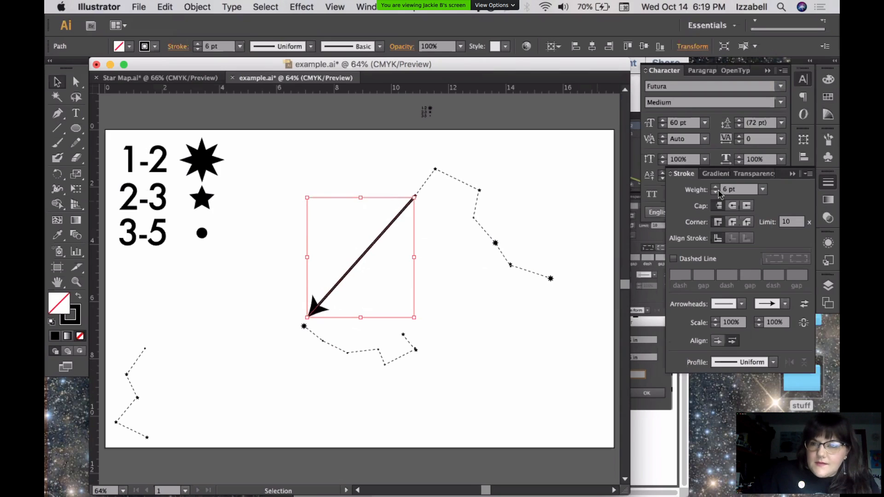
pyautogui.click(716, 193)
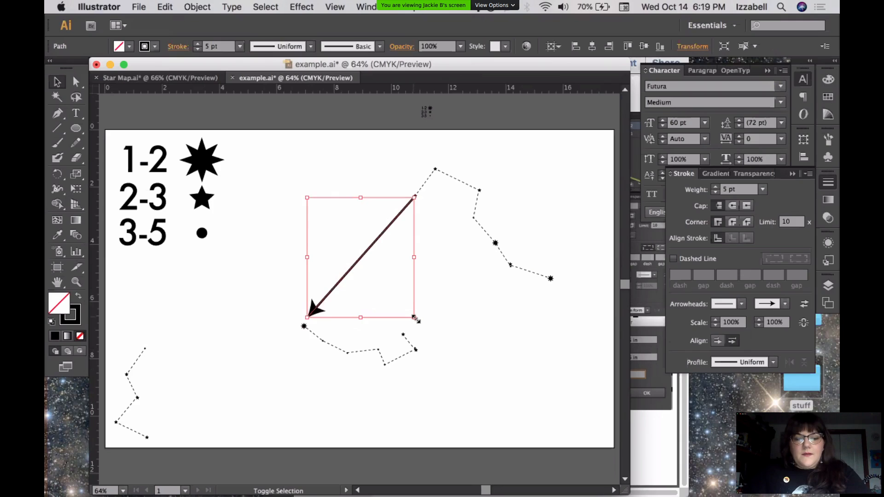
# - Try enlarging the arrow line proportionally, both from its center and from its corner, and undo each resize
pyautogui.moveTo(415, 319); pyautogui.dragTo(439, 354)
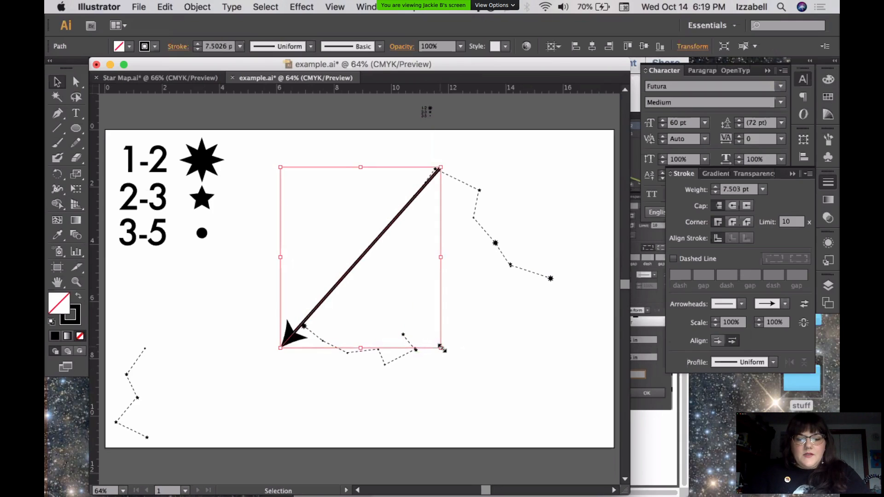
pyautogui.press('super+z')
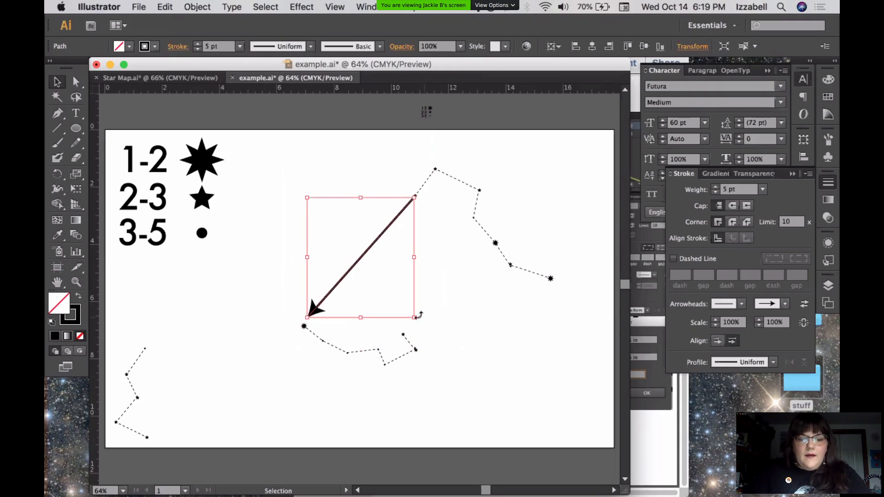
pyautogui.moveTo(414, 317); pyautogui.dragTo(433, 343)
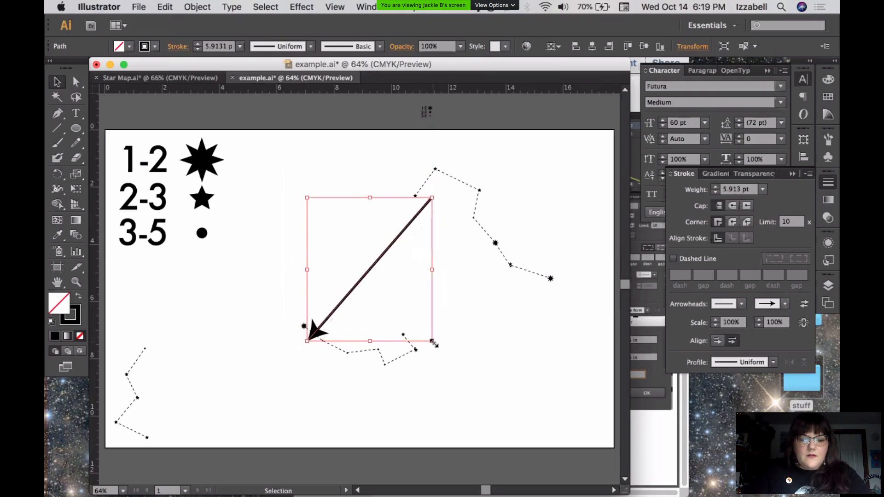
pyautogui.press('super+z')
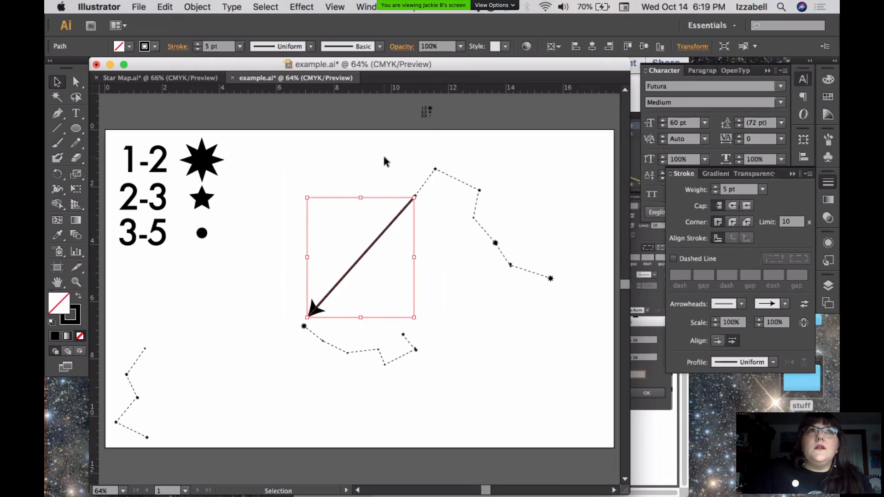
# - Convert the arrow line into a filled shape with Outline Stroke, and inspect its arrowhead up close
pyautogui.click(197, 7)
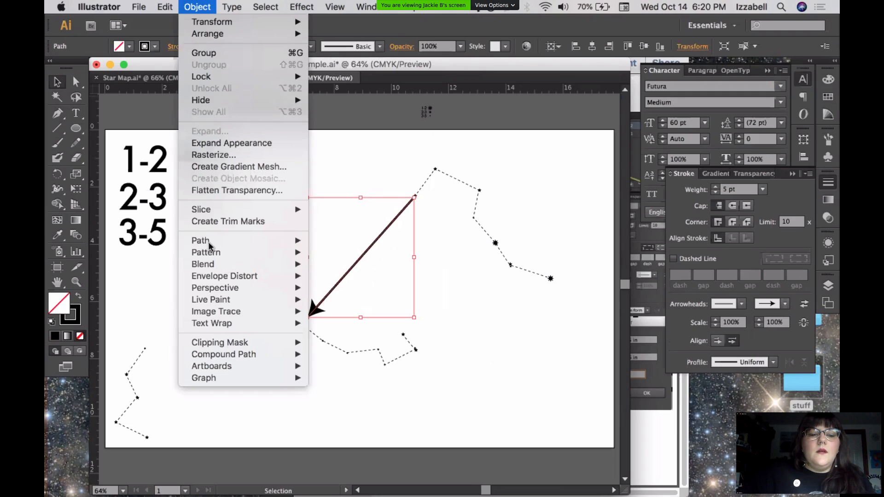
pyautogui.moveTo(201, 241)
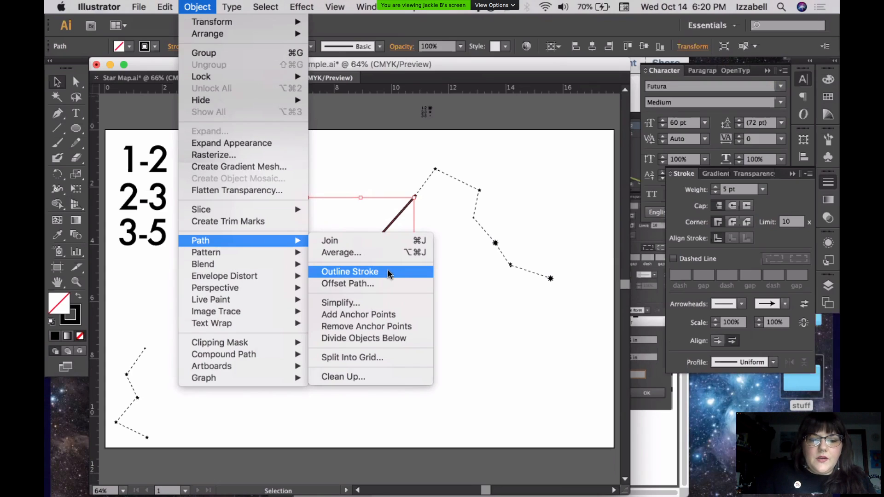
pyautogui.click(387, 272)
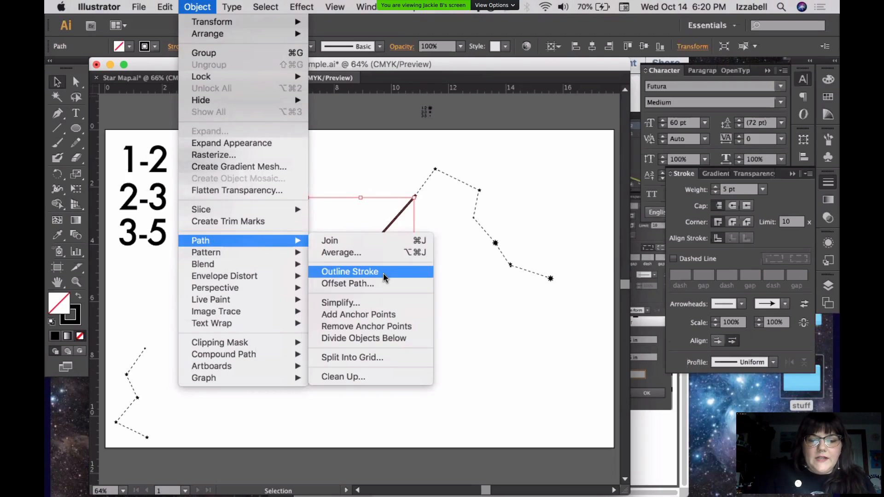
pyautogui.click(385, 275)
pyautogui.click(452, 299)
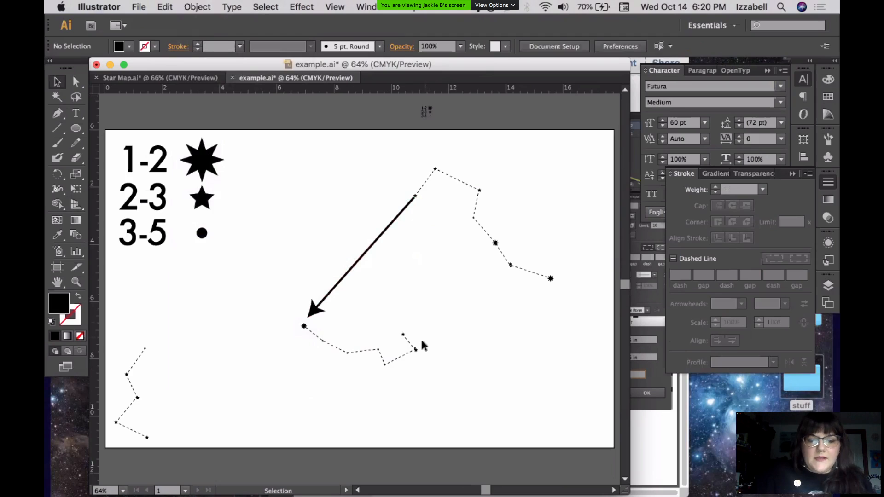
pyautogui.press('super+space')
pyautogui.moveTo(277, 268); pyautogui.dragTo(364, 353)
pyautogui.click(336, 290)
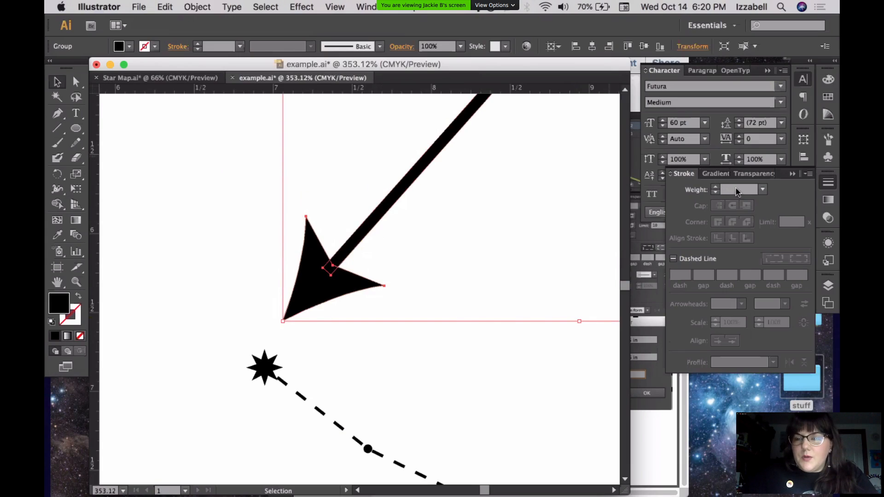
# - Try stretching and shrinking the outlined arrow by its corners, and undo the resizes
pyautogui.keyDown('alt'); pyautogui.keyDown('super'); pyautogui.click(454, 310); pyautogui.keyUp('super'); pyautogui.keyUp('alt')
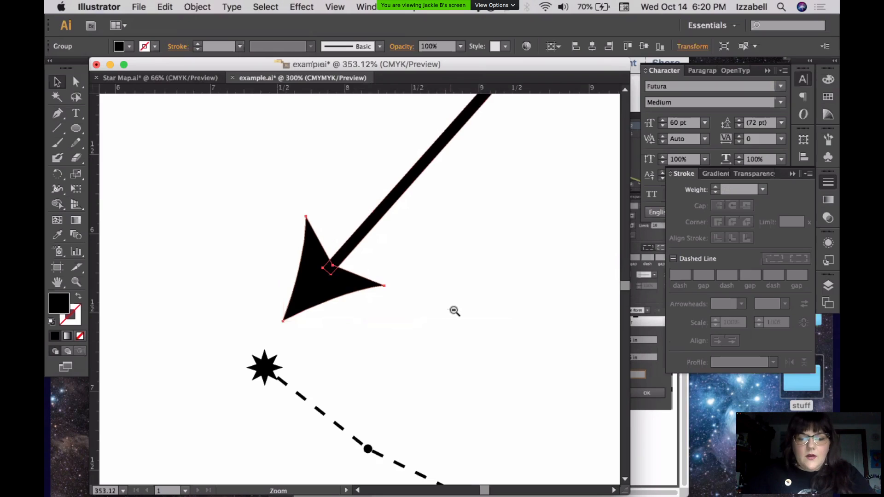
pyautogui.keyDown('alt'); pyautogui.keyDown('super'); pyautogui.click(455, 310); pyautogui.keyUp('super'); pyautogui.keyUp('alt')
pyautogui.keyDown('alt'); pyautogui.keyDown('super'); pyautogui.click(455, 311); pyautogui.keyUp('super'); pyautogui.keyUp('alt')
pyautogui.keyDown('alt'); pyautogui.keyDown('super'); pyautogui.click(471, 313); pyautogui.keyUp('super'); pyautogui.keyUp('alt')
pyautogui.moveTo(303, 216); pyautogui.dragTo(351, 322)
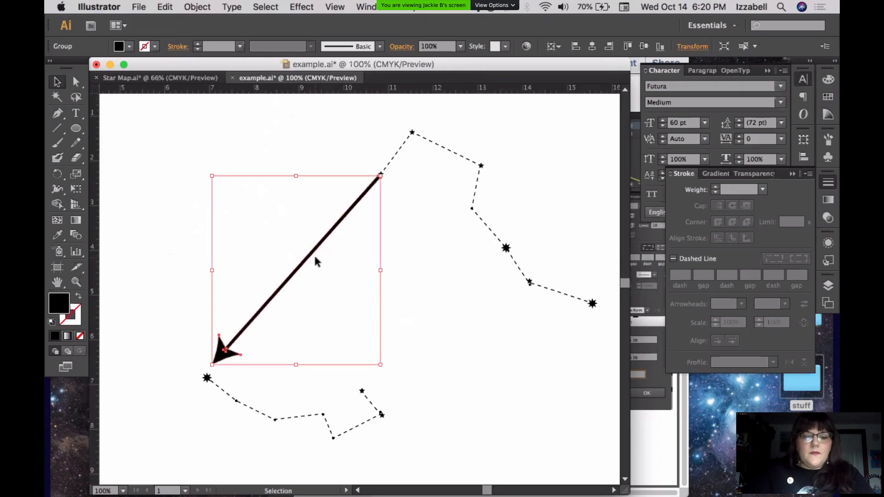
pyautogui.click(315, 258)
pyautogui.click(298, 265)
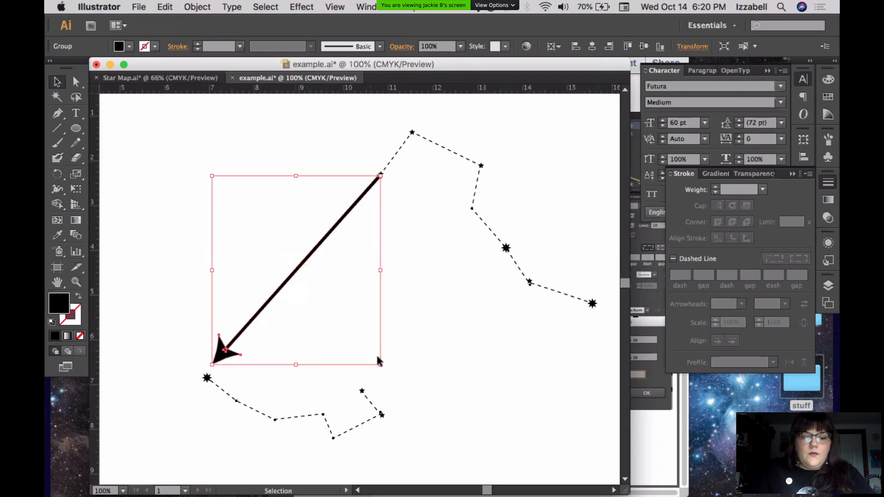
pyautogui.moveTo(380, 366); pyautogui.dragTo(479, 252)
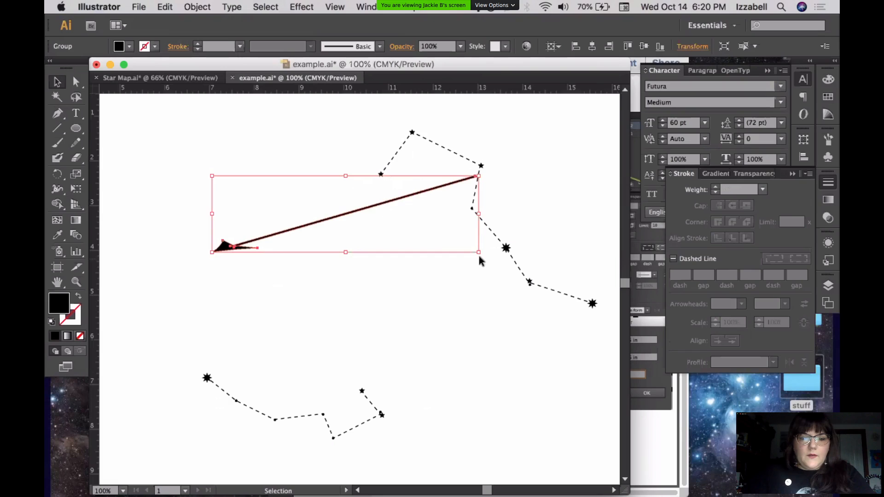
pyautogui.moveTo(479, 176); pyautogui.dragTo(289, 169)
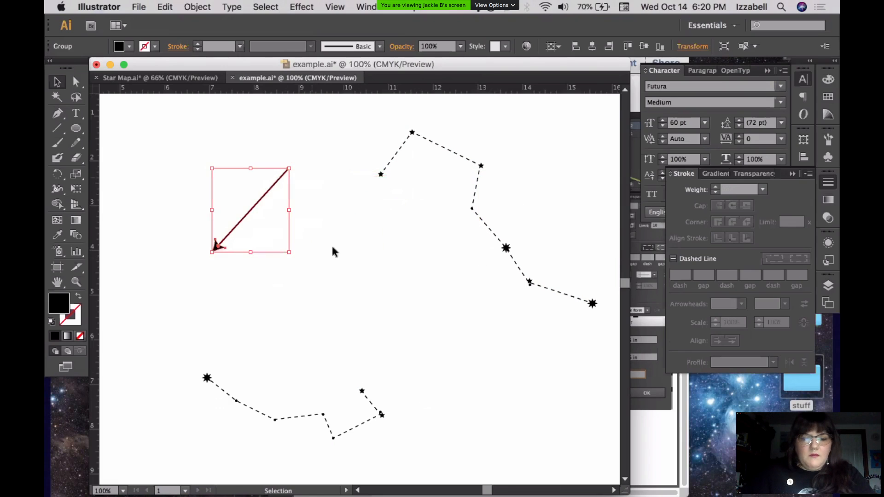
pyautogui.click(182, 159)
pyautogui.hotkey('ctrl', 'z')
pyautogui.hotkey('ctrl', 'z')
pyautogui.hotkey('ctrl', 'z')
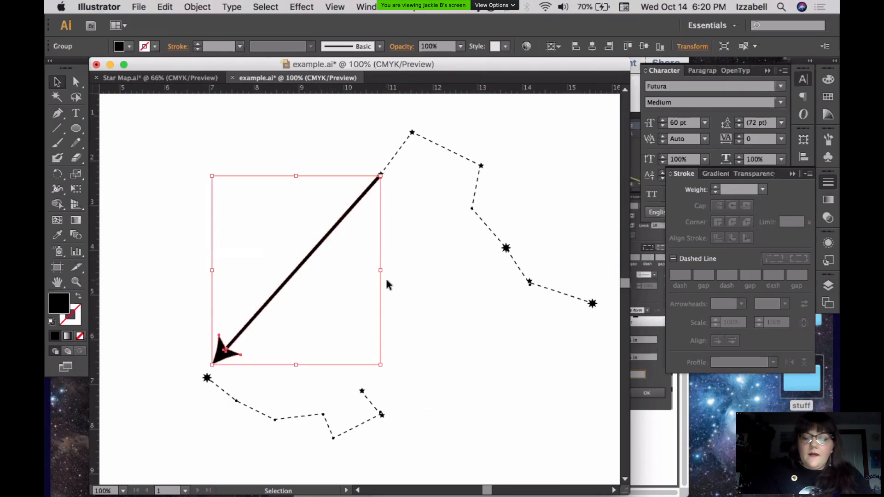
pyautogui.press('super+0')
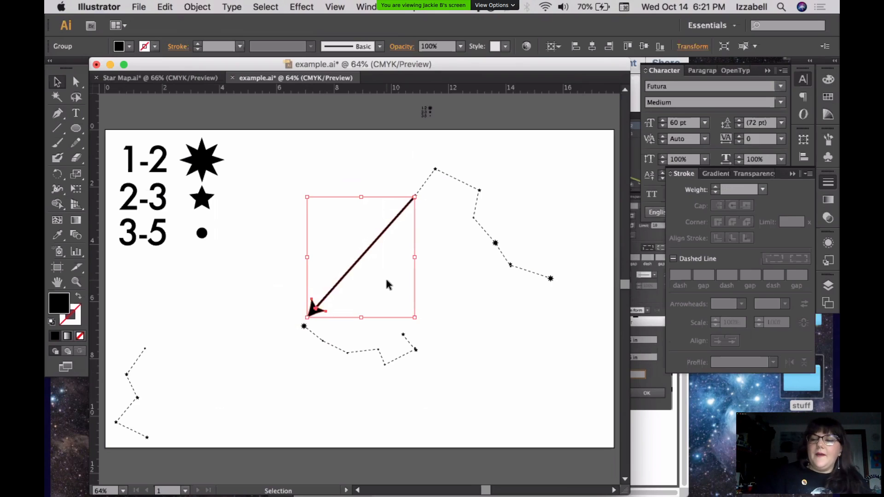
# - Put away the stroke settings and bring up the Pathfinder options
pyautogui.rightClick(795, 179)
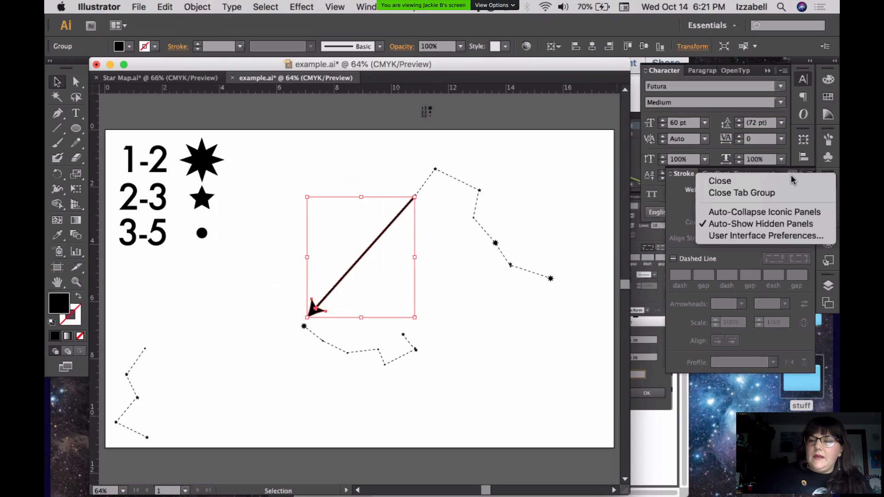
pyautogui.click(711, 181)
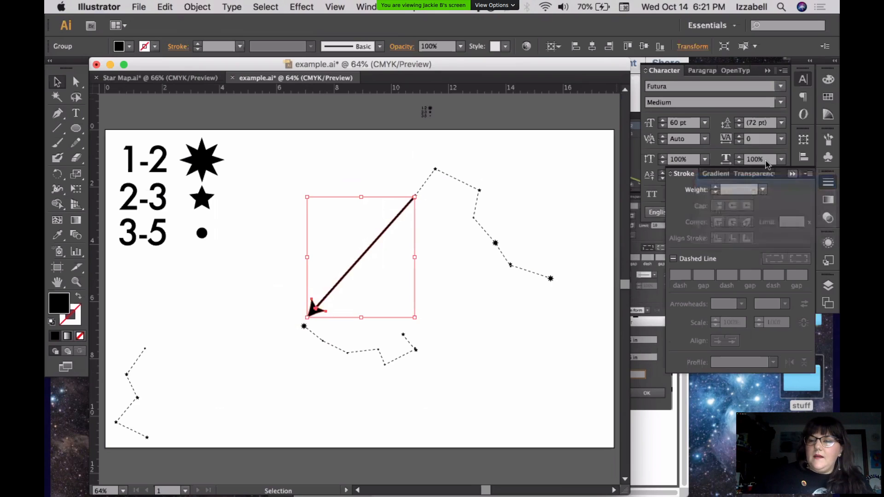
pyautogui.click(792, 174)
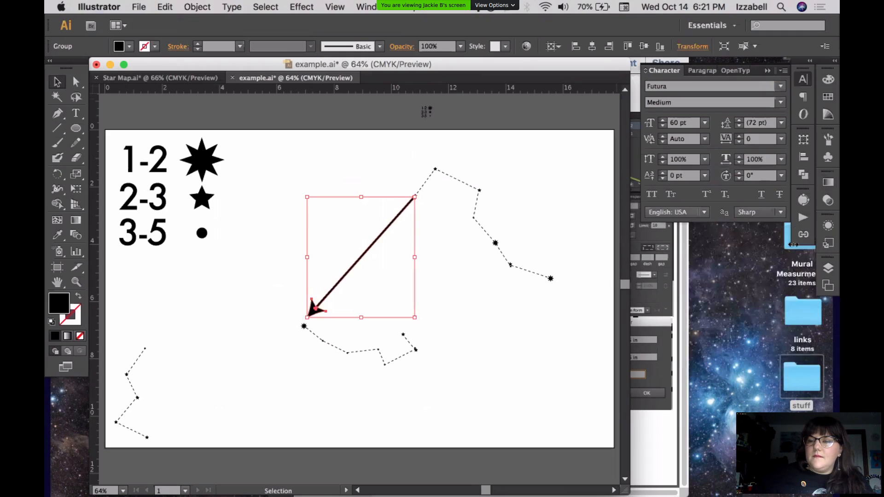
pyautogui.click(802, 178)
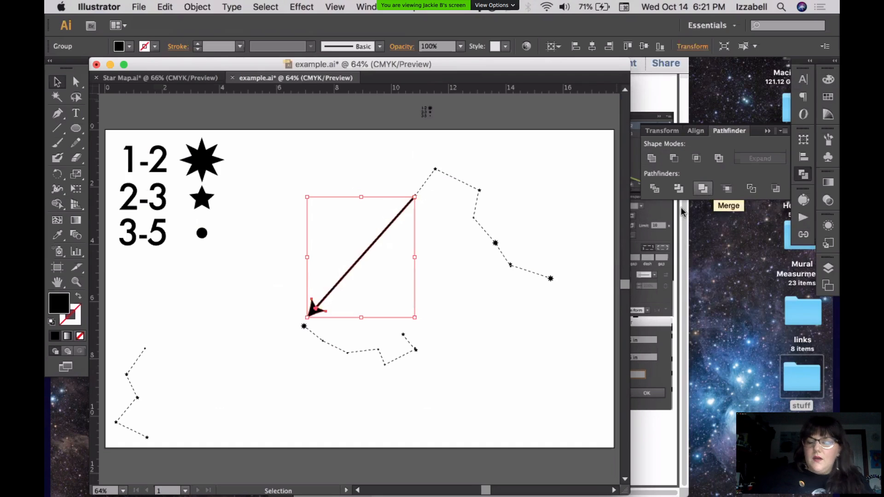
# - Draw a black circle about 3 in wide in the empty area below the upper constellation
pyautogui.click(586, 228)
pyautogui.press('l')
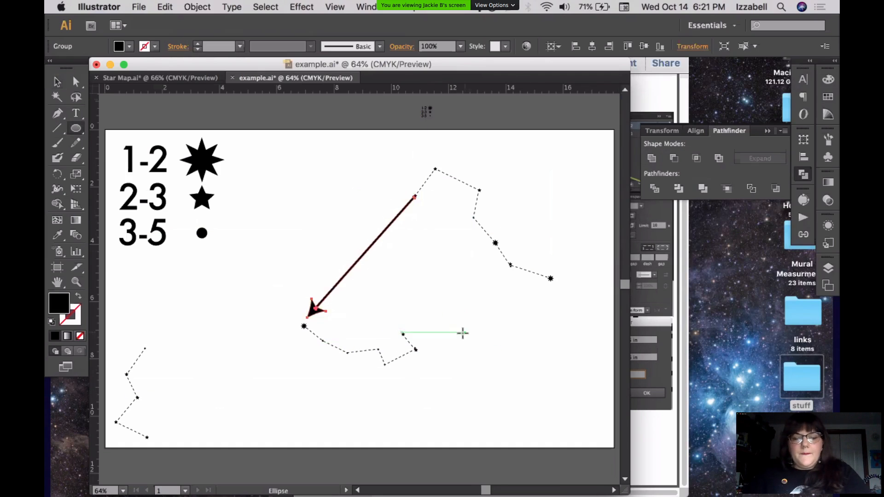
pyautogui.moveTo(459, 326); pyautogui.dragTo(500, 375)
pyautogui.moveTo(509, 380); pyautogui.dragTo(544, 410)
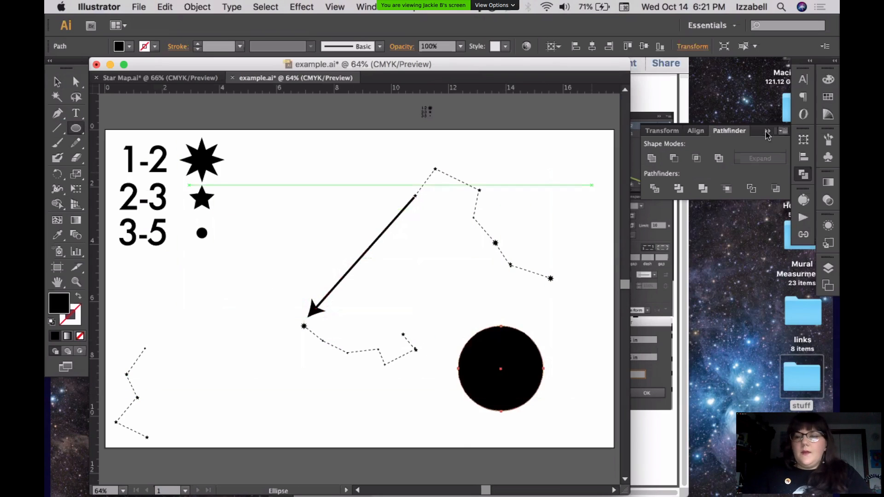
# - With nothing selected, set the fill to orange and draw a circle about 3.5 in wide overlapping the black one
pyautogui.click(827, 97)
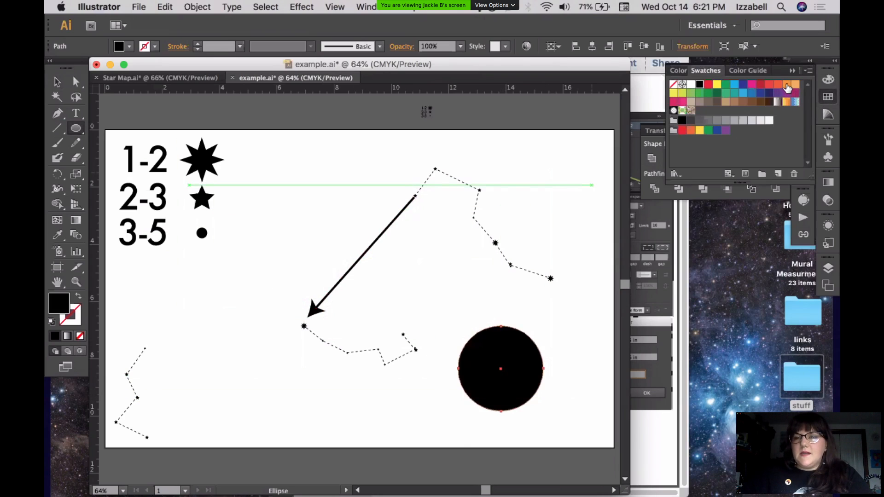
pyautogui.press('super+shift+a')
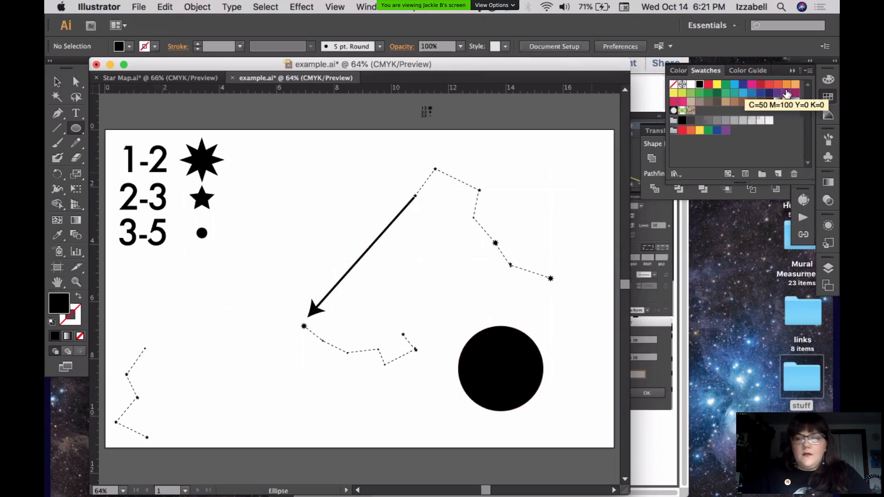
pyautogui.click(787, 84)
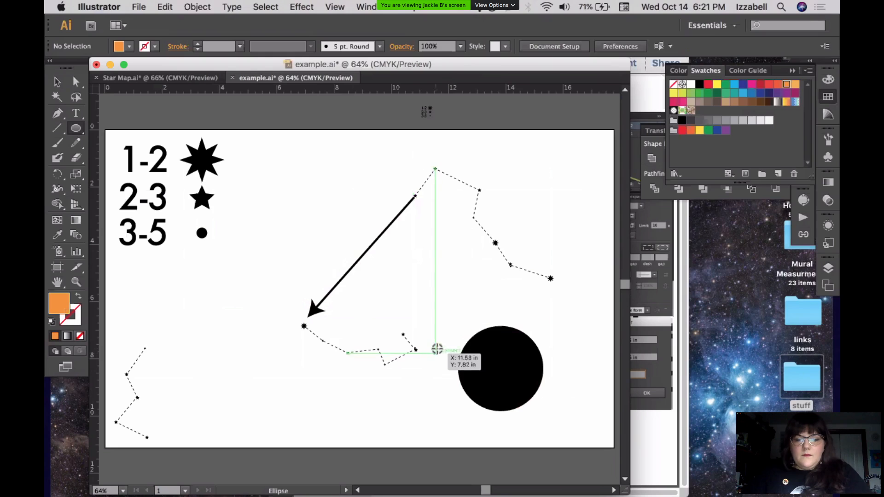
pyautogui.moveTo(435, 341); pyautogui.dragTo(486, 391)
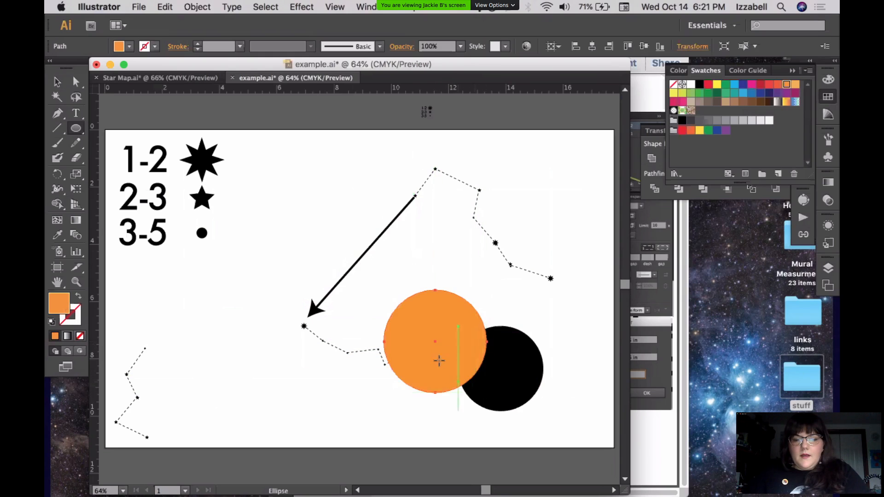
# - Move the orange circle onto the black circle and shrink it to about 2.8 in wide, leaving a black crescent exposed
pyautogui.press('v')
pyautogui.moveTo(435, 340); pyautogui.dragTo(460, 368)
pyautogui.moveTo(411, 319); pyautogui.dragTo(420, 328)
pyautogui.moveTo(459, 369); pyautogui.dragTo(465, 392)
# - Apply the Merge pathfinder operation to the overlapping orange and black circles
pyautogui.click(575, 350)
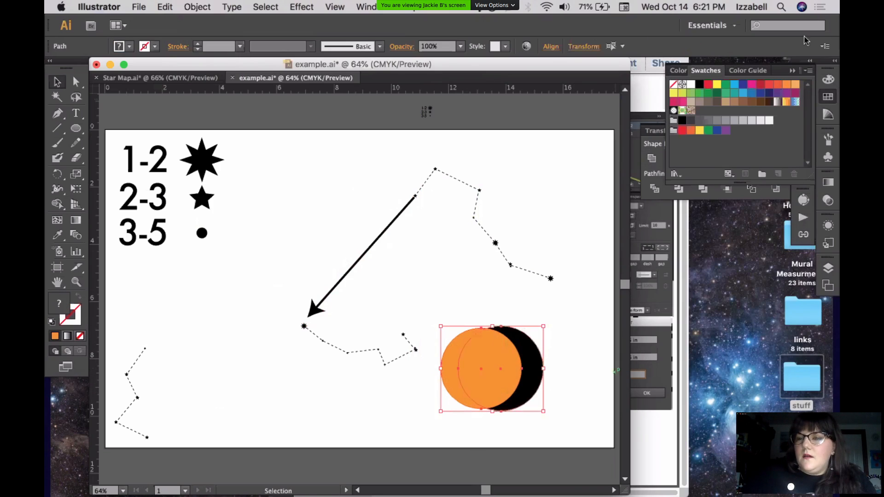
pyautogui.click(792, 71)
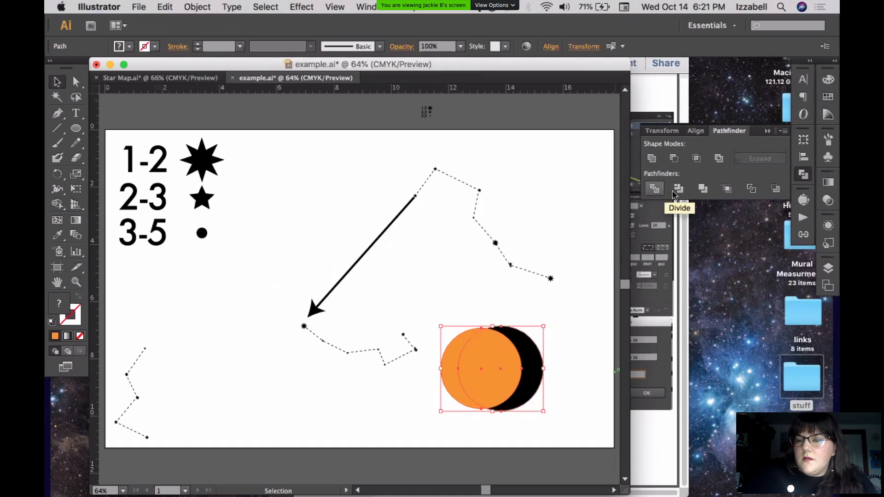
pyautogui.click(703, 190)
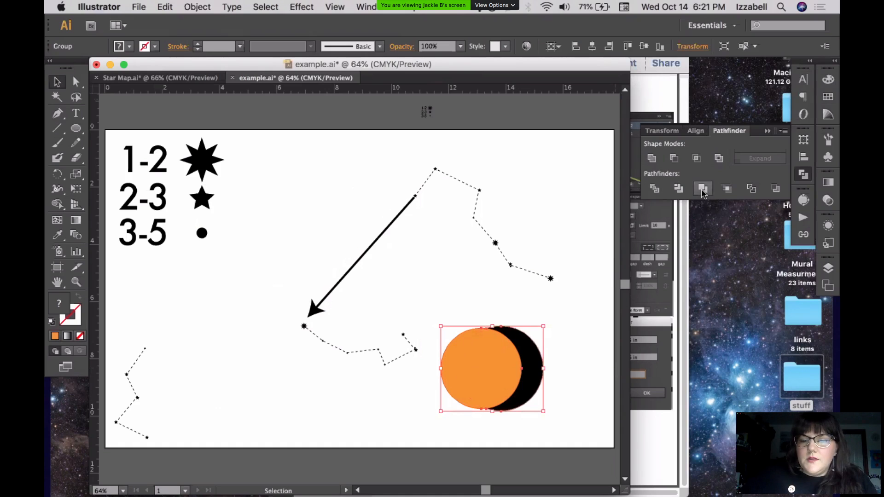
pyautogui.click(574, 350)
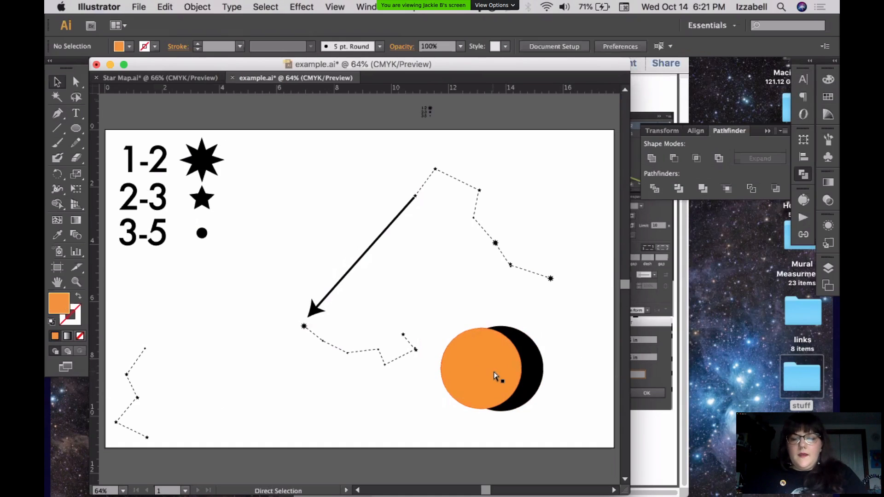
# - Delete only the orange circle from the merged group, keeping the black crescent
pyautogui.click(76, 83)
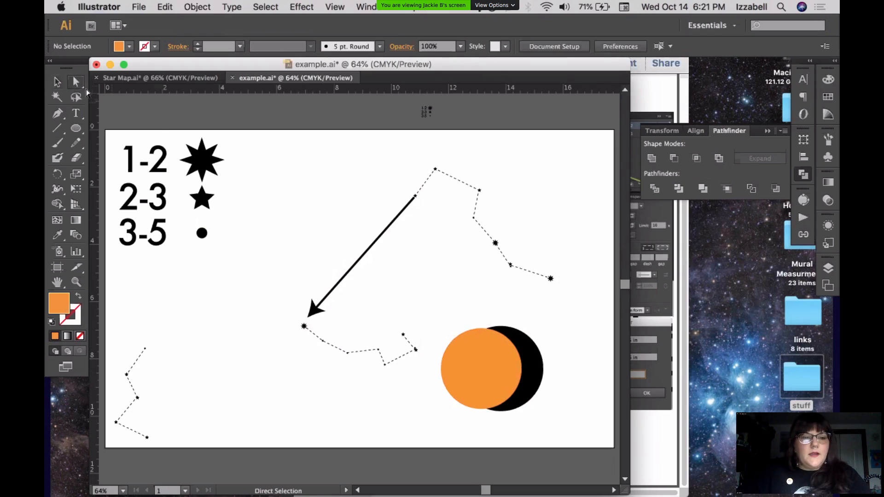
pyautogui.click(492, 364)
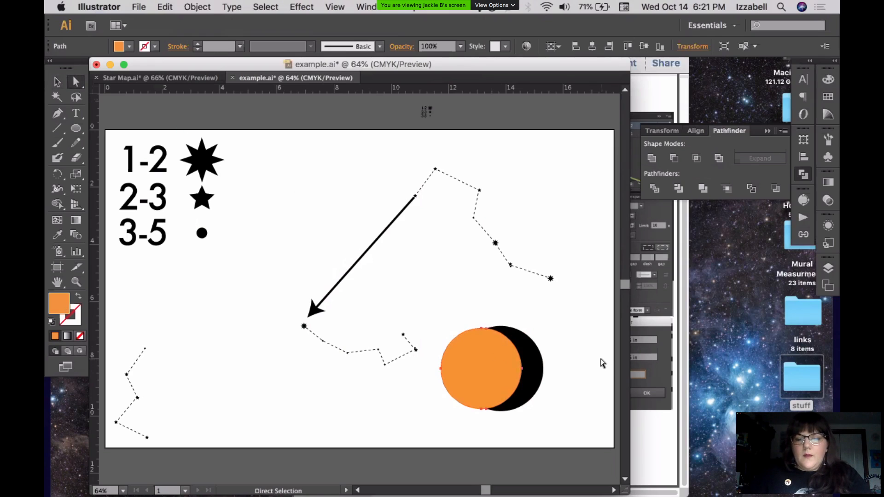
pyautogui.press('Delete')
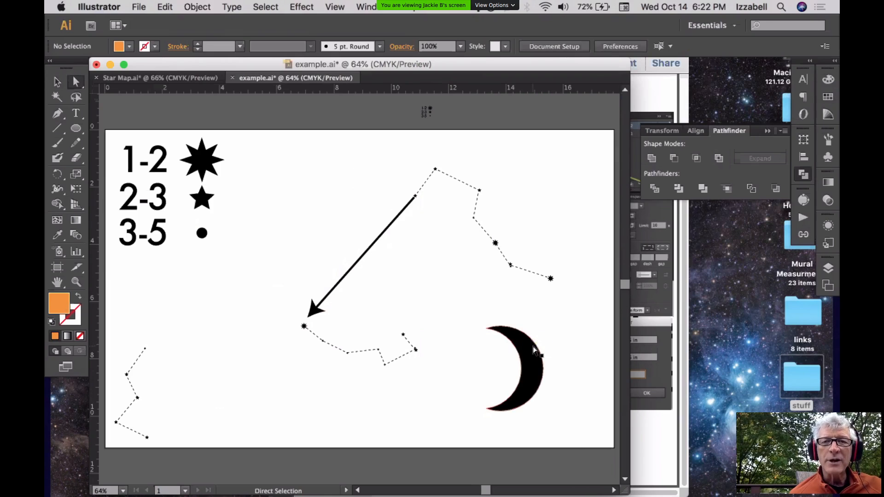
# - Bring up the document's list of layers
pyautogui.click(827, 270)
pyautogui.click(827, 272)
pyautogui.click(827, 274)
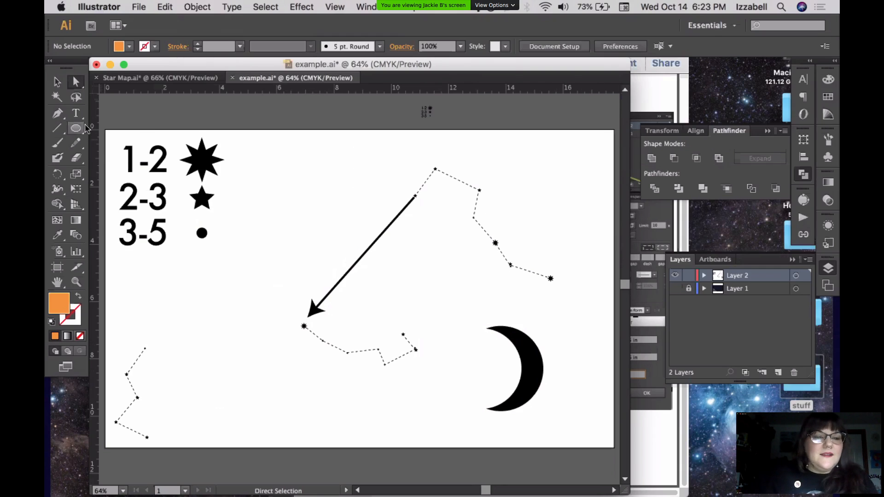
# - Draw an orange circle about 2.4 in wide below the star legend, and set the fill to black with nothing selected
pyautogui.click(86, 128)
pyautogui.moveTo(214, 306); pyautogui.dragTo(248, 340)
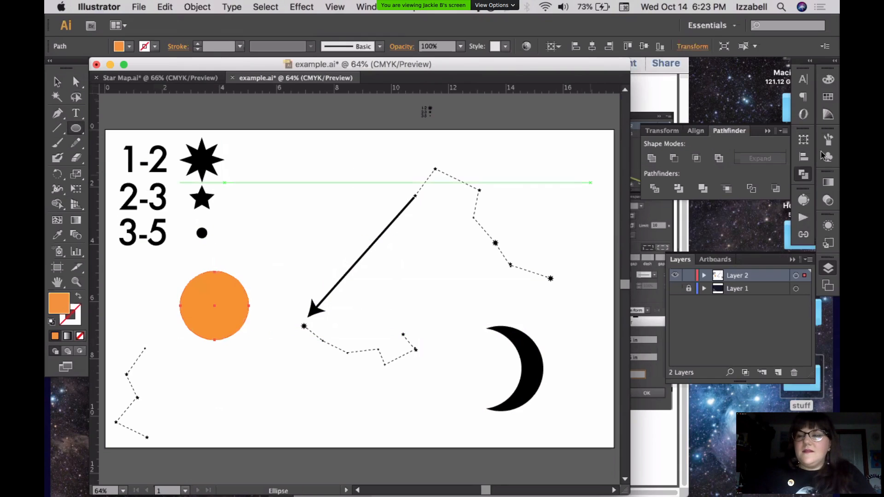
pyautogui.click(828, 80)
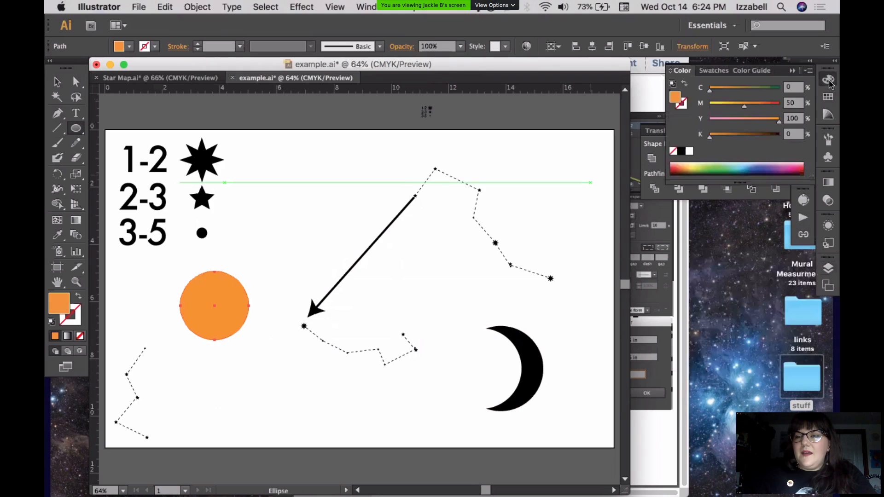
pyautogui.click(828, 97)
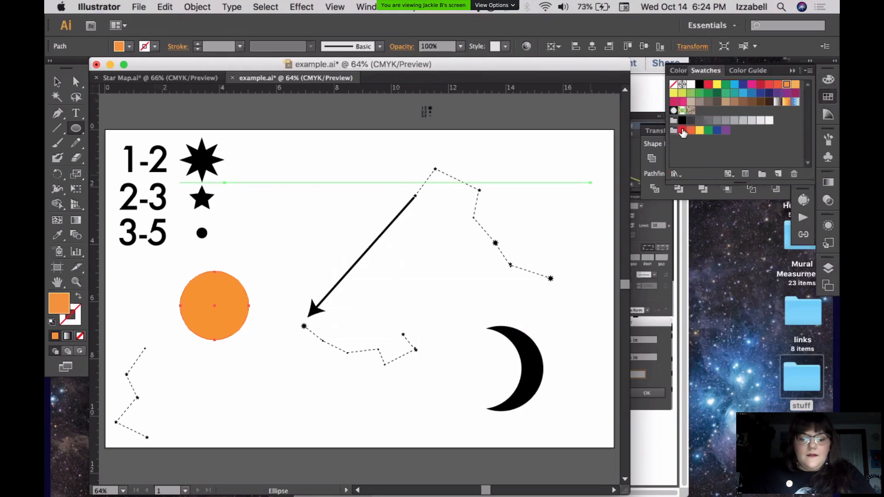
pyautogui.press('super+shift+a')
pyautogui.click(699, 86)
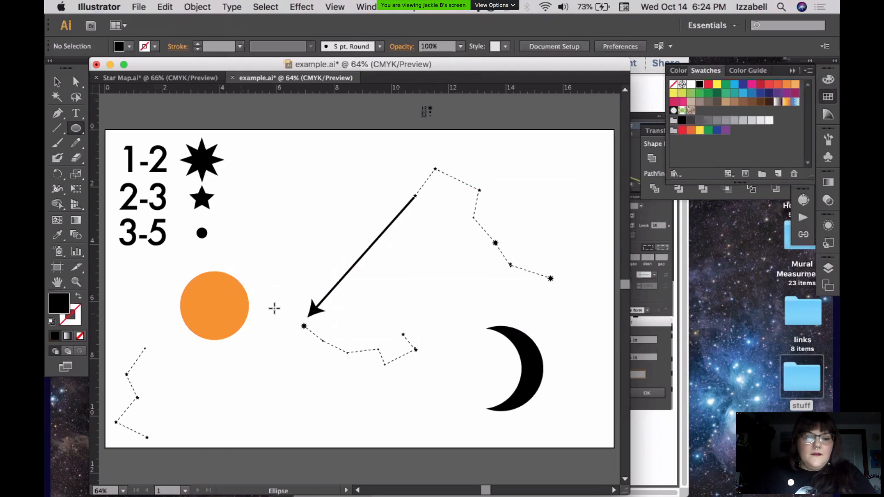
# - Duplicate the orange circle about 0.35 in to the right and fill the copy with red
pyautogui.press('v')
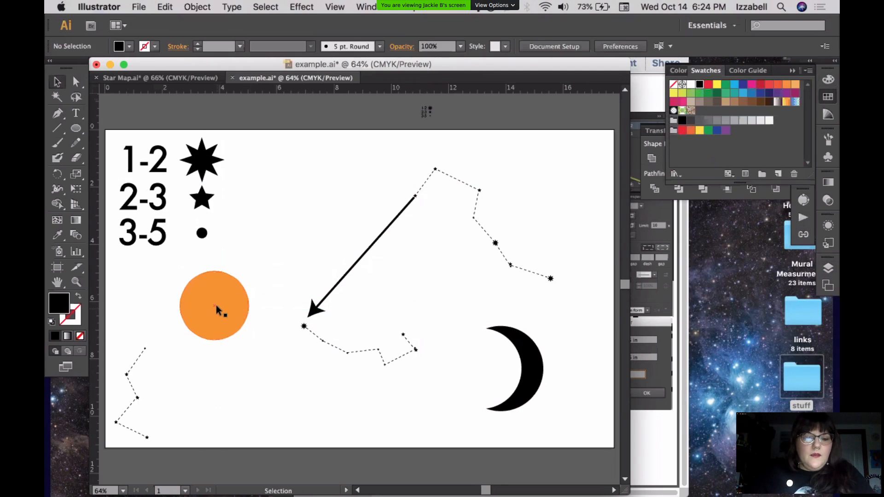
pyautogui.click(216, 305)
pyautogui.moveTo(217, 309); pyautogui.dragTo(226, 307)
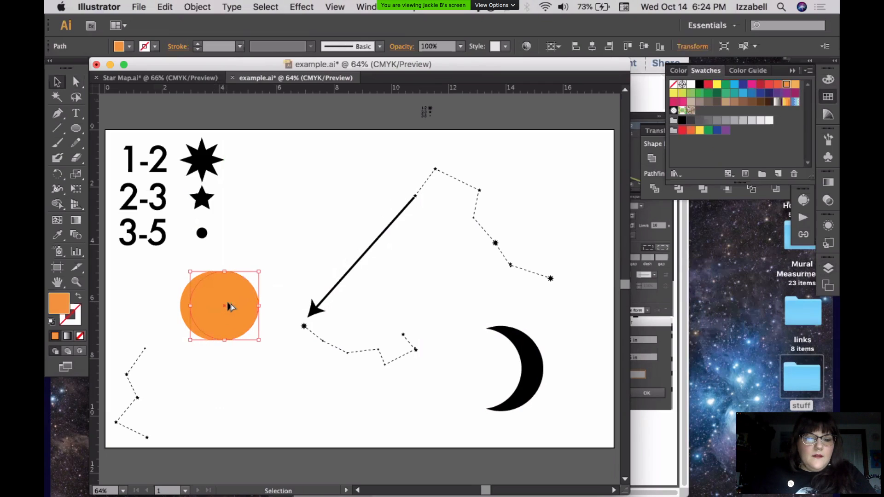
pyautogui.click(708, 88)
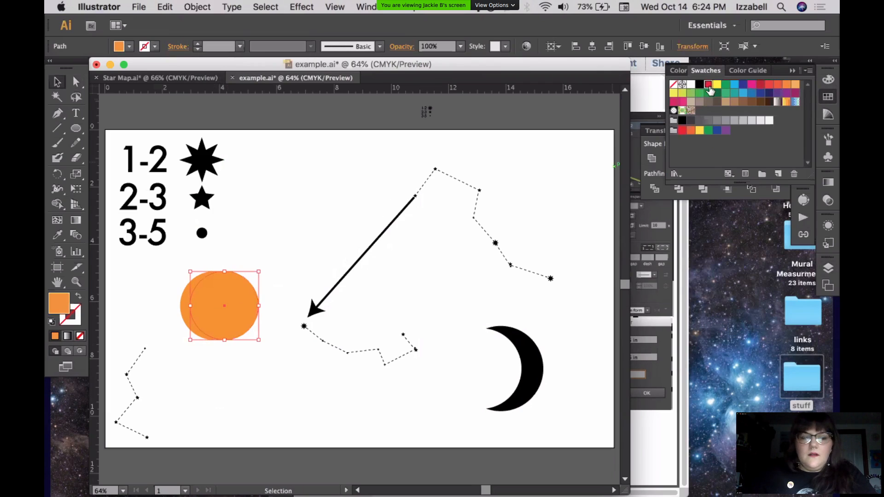
pyautogui.click(284, 382)
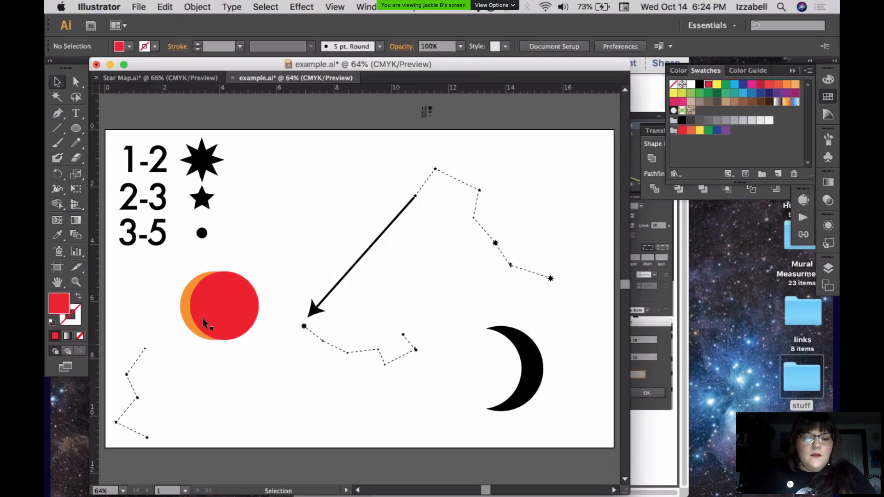
# - Try the Divide pathfinder operation on the orange and red circles, and undo it
pyautogui.moveTo(249, 239); pyautogui.dragTo(218, 335)
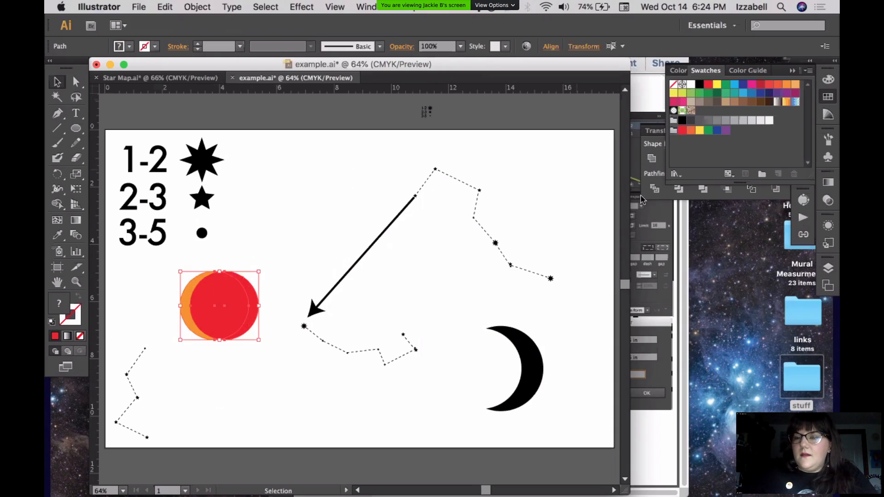
pyautogui.click(654, 189)
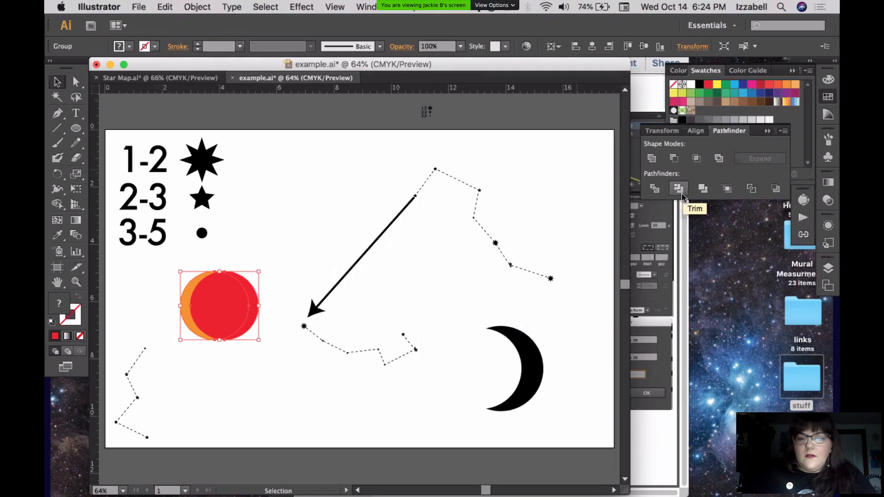
pyautogui.press('super+z')
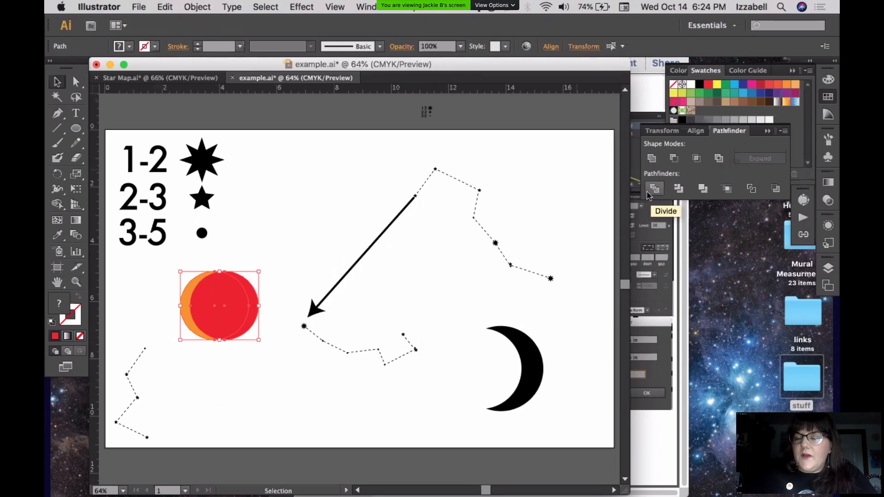
# - Merge the orange and red circles and delete the orange crescent
pyautogui.click(702, 189)
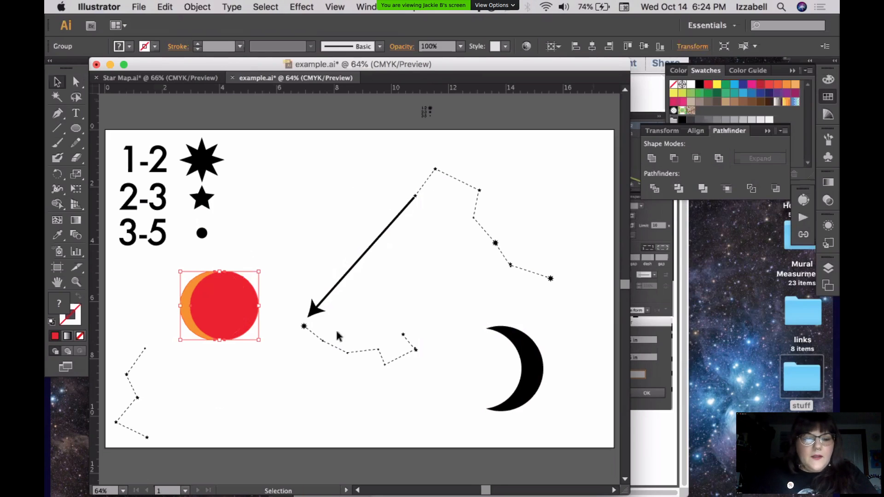
pyautogui.click(248, 402)
pyautogui.press('a')
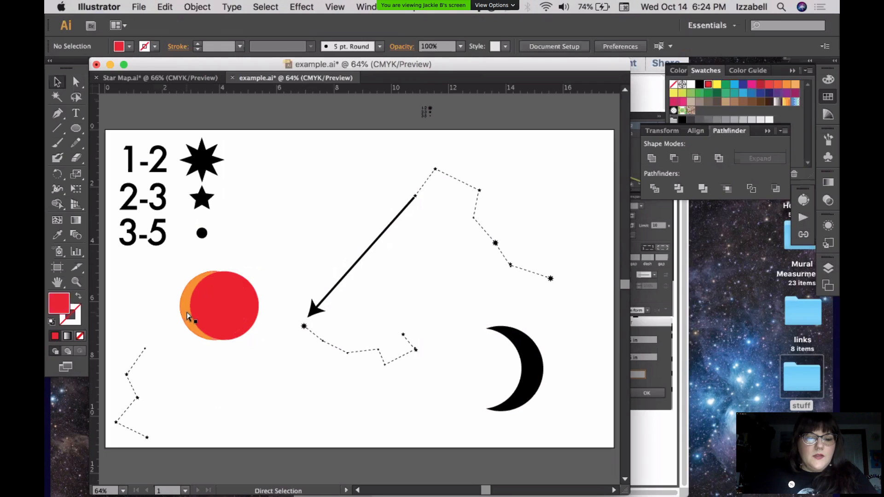
pyautogui.click(188, 317)
pyautogui.press('v')
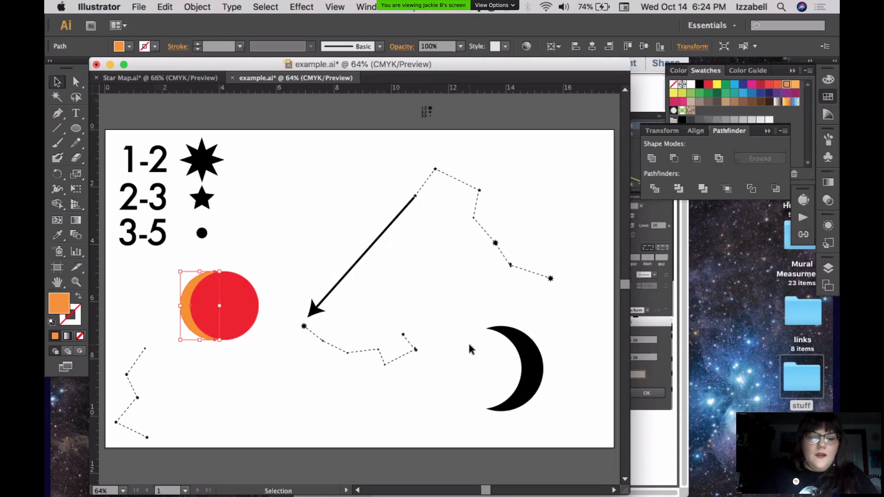
pyautogui.press('Delete')
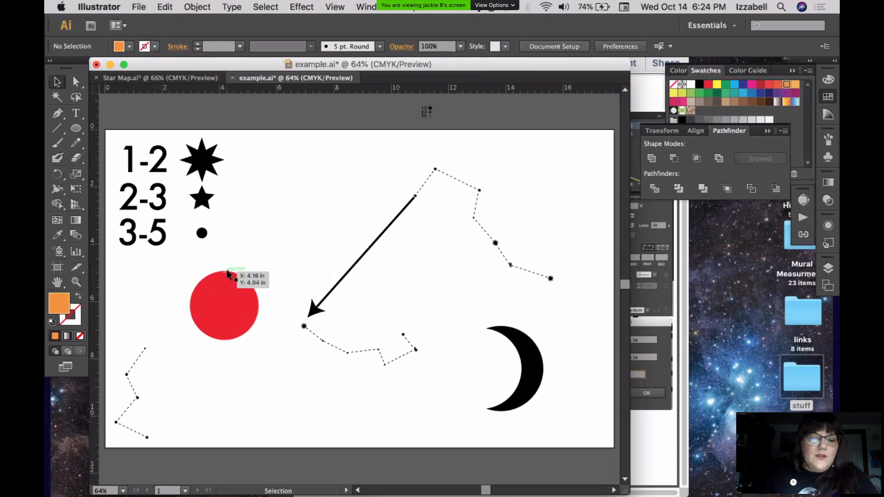
# - Undo the crescent's deletion and the merge of the orange and red circles
pyautogui.click(257, 292)
pyautogui.press('v')
pyautogui.click(280, 374)
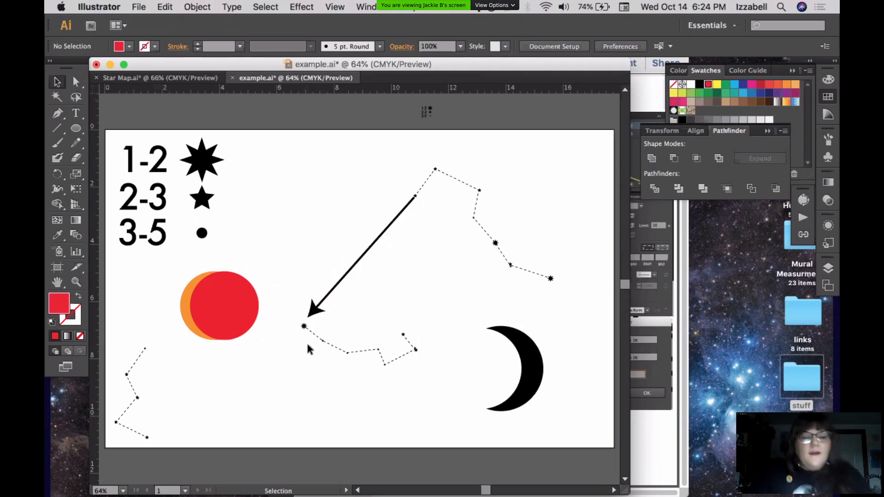
# - Examine the outlines of the orange and red circles up close, selecting them one at a time
pyautogui.press('z')
pyautogui.moveTo(168, 260); pyautogui.dragTo(333, 391)
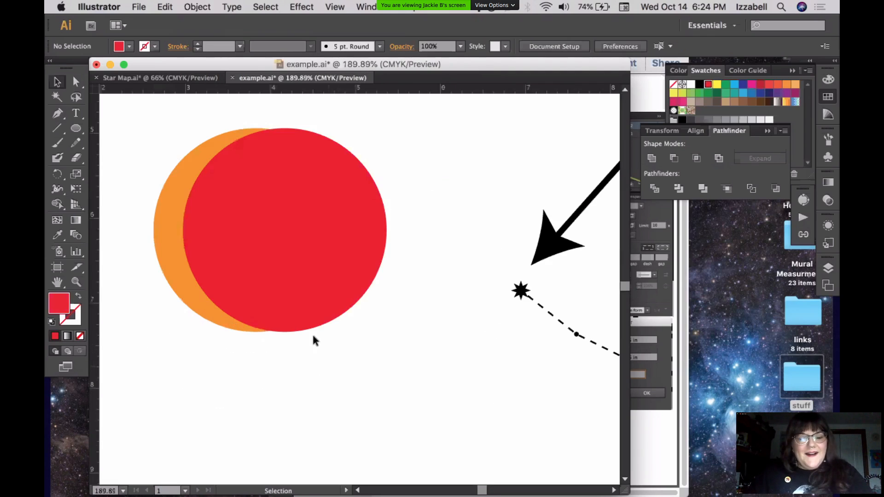
pyautogui.click(169, 243)
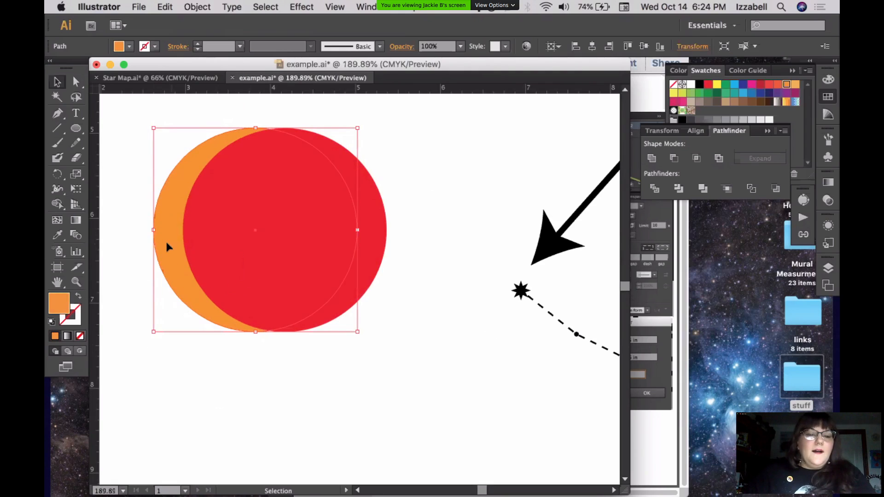
pyautogui.click(419, 225)
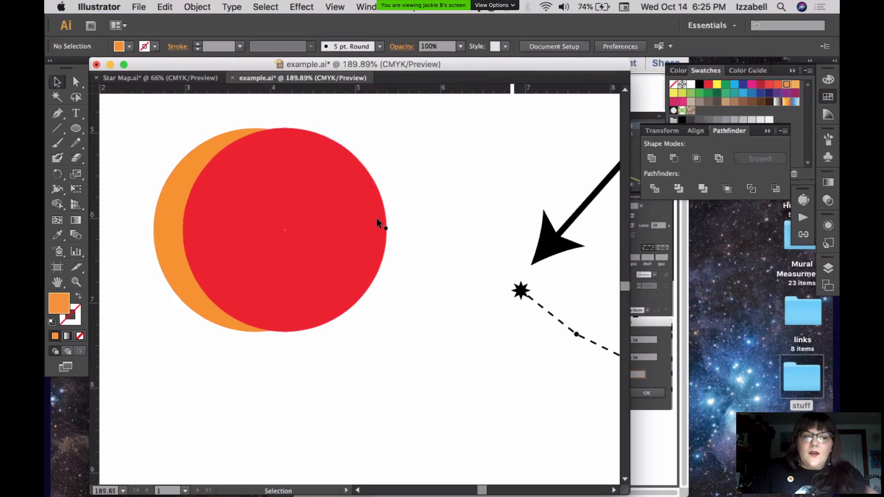
pyautogui.click(385, 227)
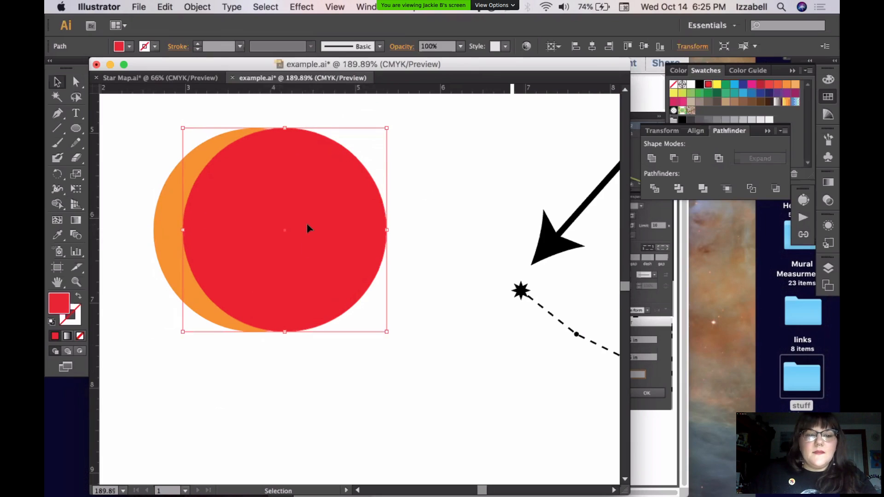
# - Apply the Merge pathfinder operation to the orange and red circles and select the resulting group
pyautogui.moveTo(137, 178); pyautogui.dragTo(322, 290)
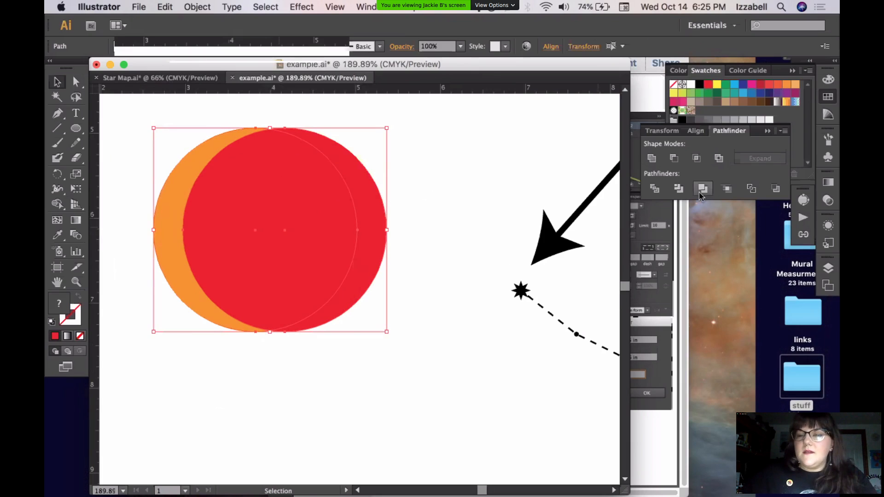
pyautogui.click(381, 340)
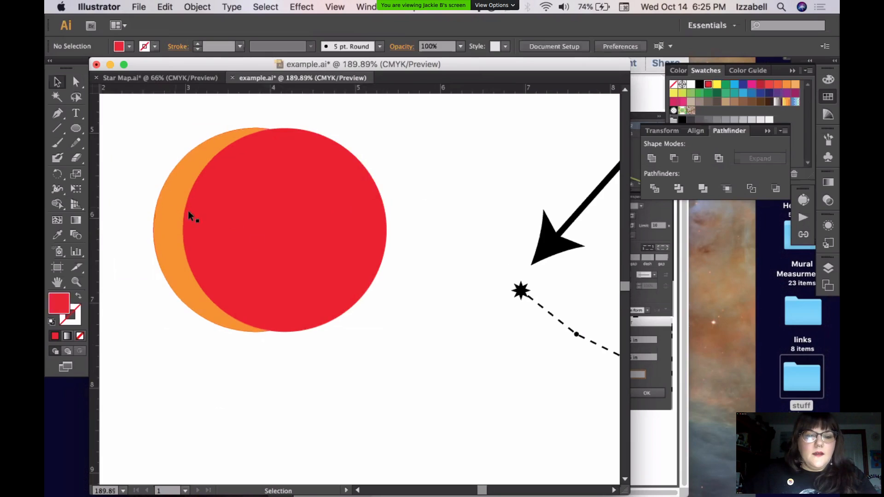
pyautogui.click(175, 213)
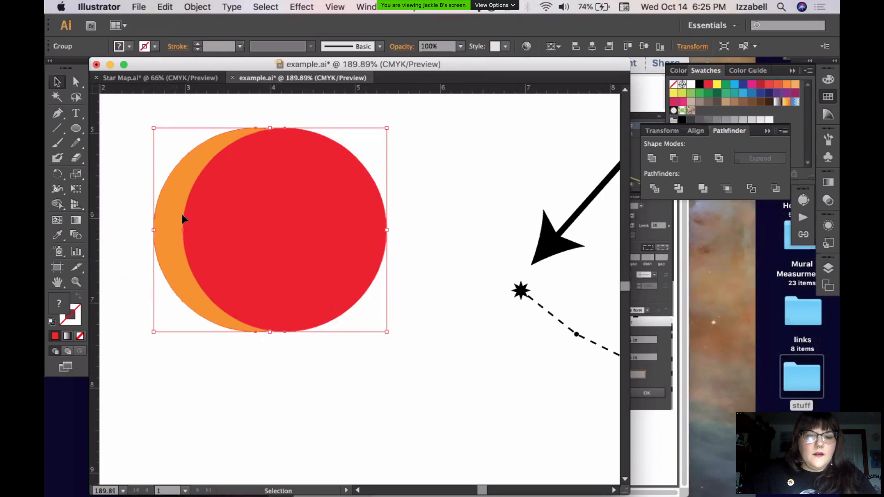
# - Move only the orange crescent about 0.35 in to the right over the red circle and bring it to the front
pyautogui.click(152, 198)
pyautogui.click(171, 203)
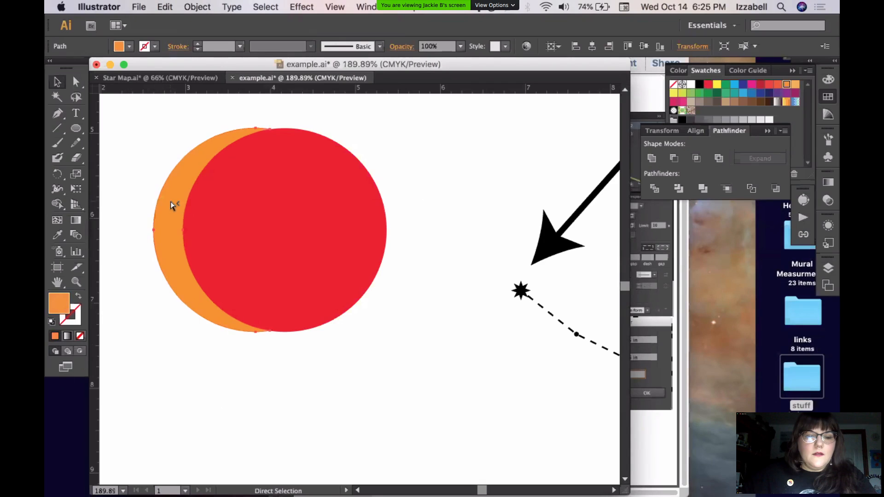
pyautogui.moveTo(172, 202); pyautogui.dragTo(206, 206)
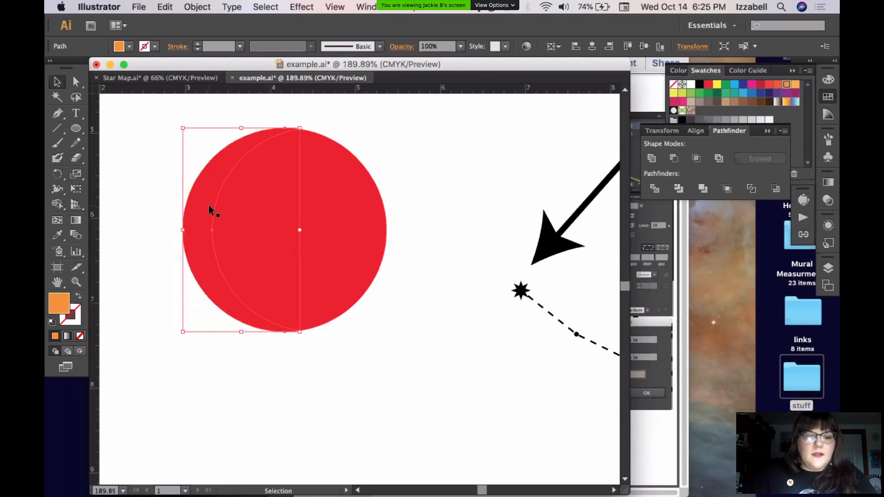
pyautogui.press('shift+super+bracketright')
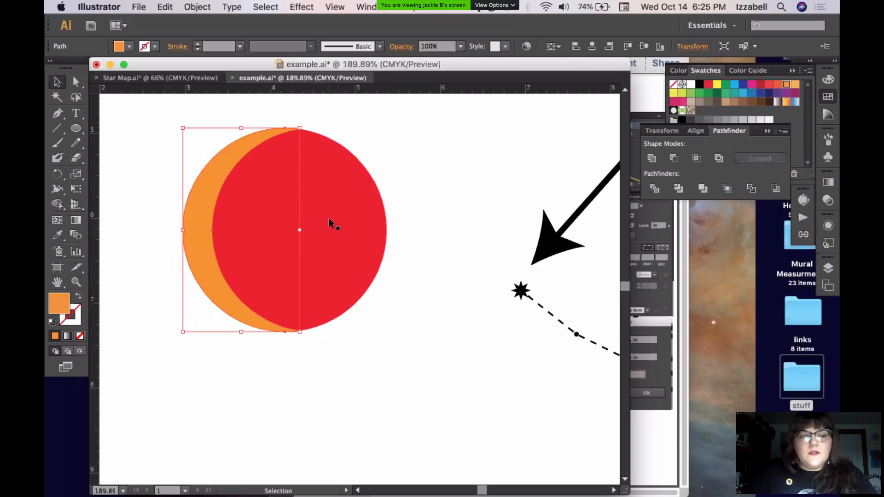
# - Merge the repositioned orange crescent with the red circle beneath it
pyautogui.click(428, 216)
pyautogui.moveTo(171, 144); pyautogui.dragTo(386, 257)
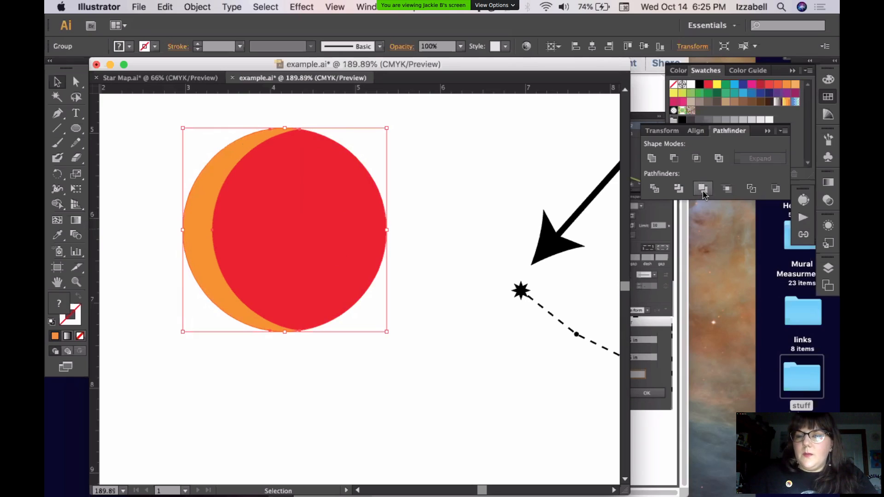
# - Merge the overlapping orange and red shapes, and delete the orange crescent from the result
pyautogui.click(703, 193)
pyautogui.click(406, 255)
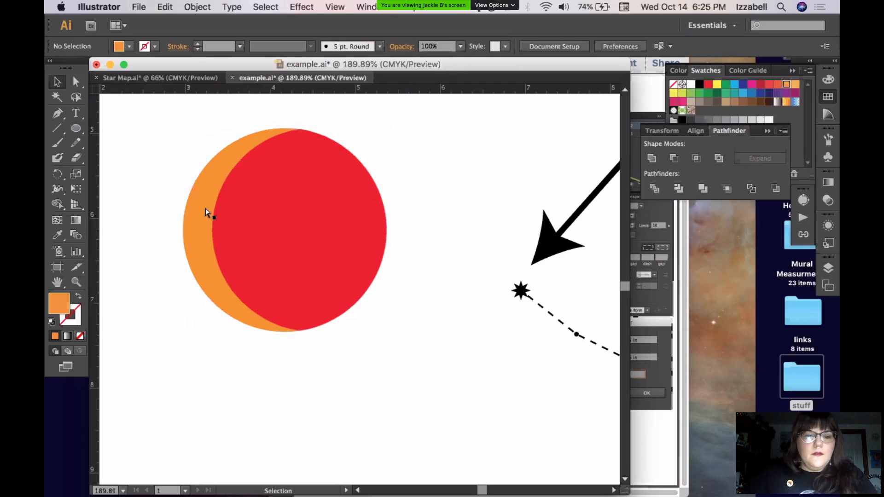
pyautogui.click(208, 214)
pyautogui.press('Delete')
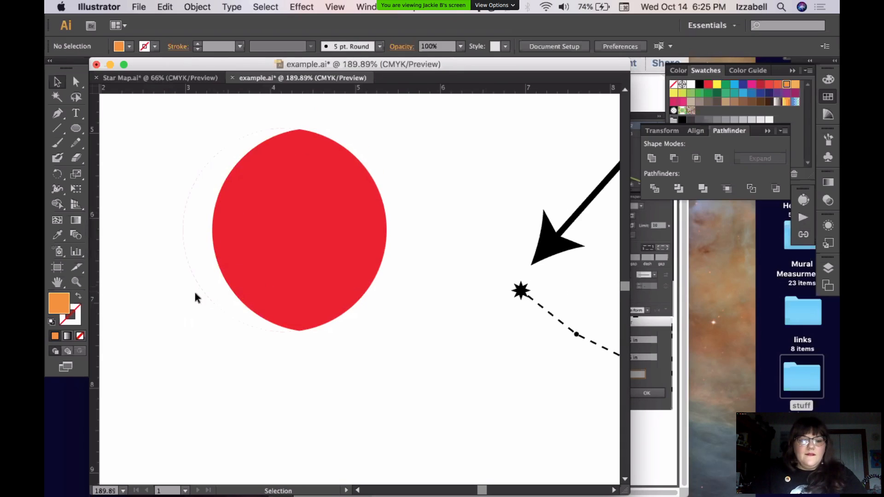
# - Draw an orange circle about 2 in across on the empty area beside the star magnitude legend
pyautogui.press('a')
pyautogui.press('super+0')
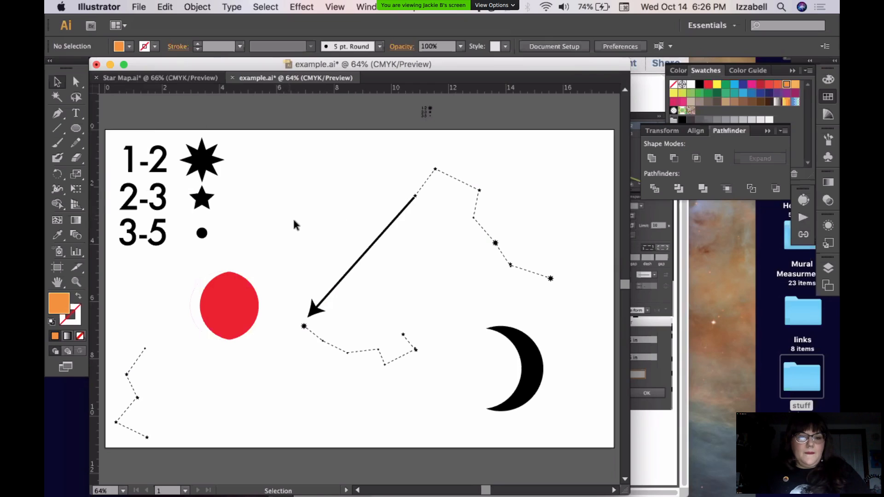
pyautogui.press('l')
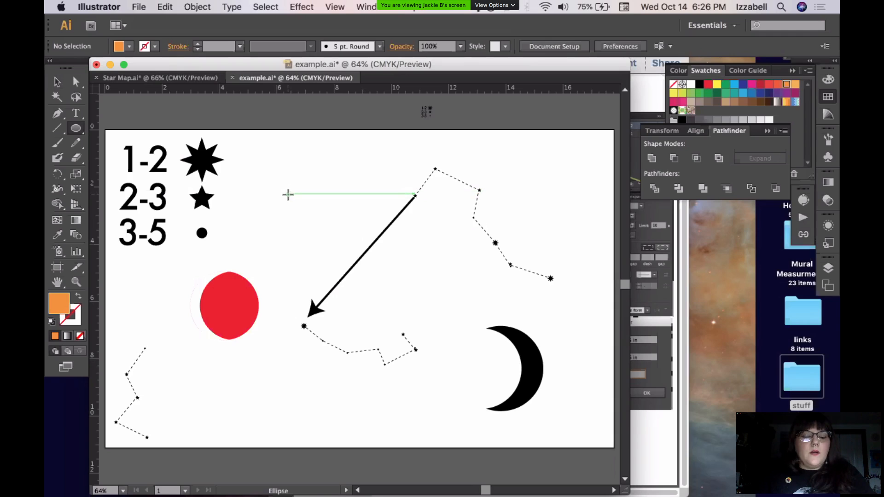
pyautogui.moveTo(288, 195); pyautogui.dragTo(316, 224)
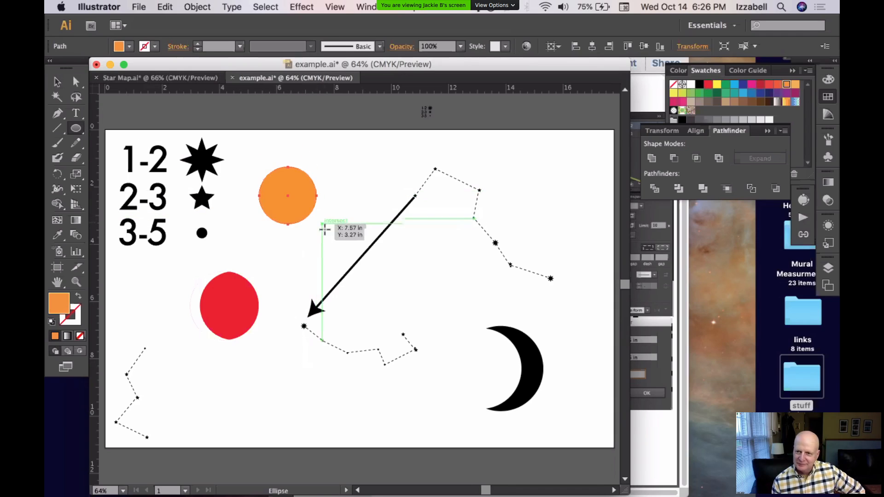
pyautogui.click(57, 82)
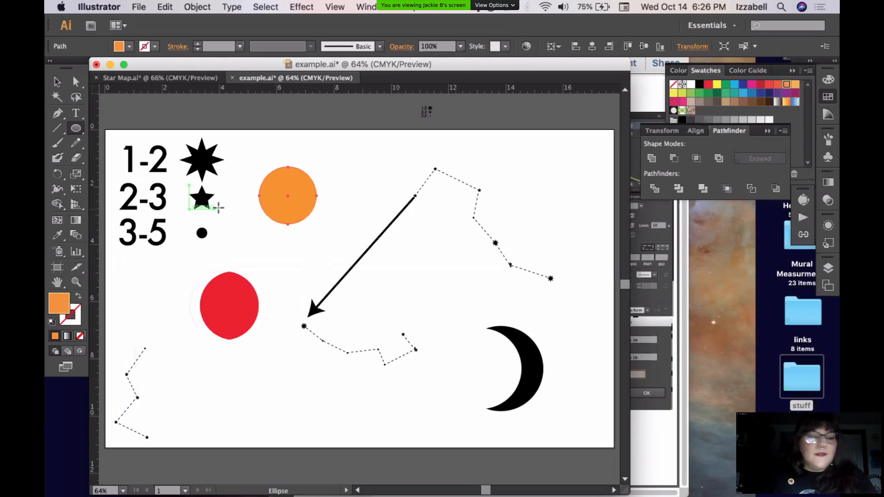
pyautogui.keyDown('super'); pyautogui.click(338, 222); pyautogui.keyUp('super')
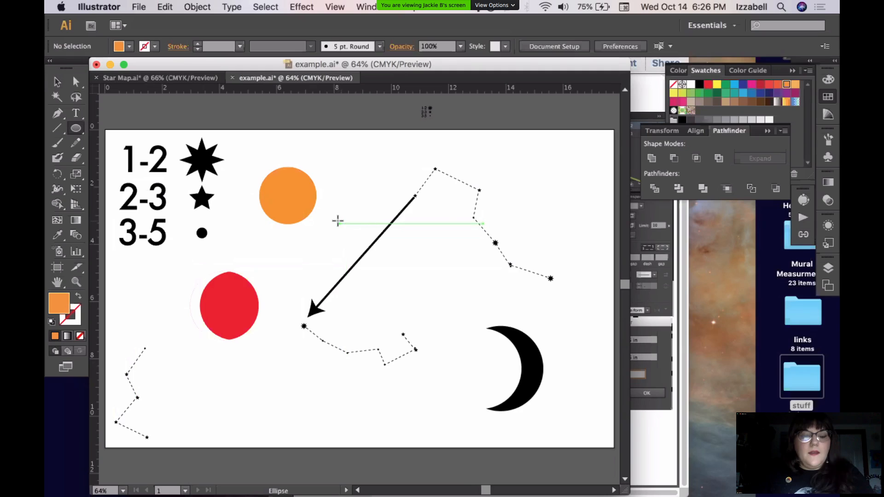
# - Draw a rectangle about 1.7 by 2.6 in covering the orange circle's right half and fill it dark blue
pyautogui.press('m')
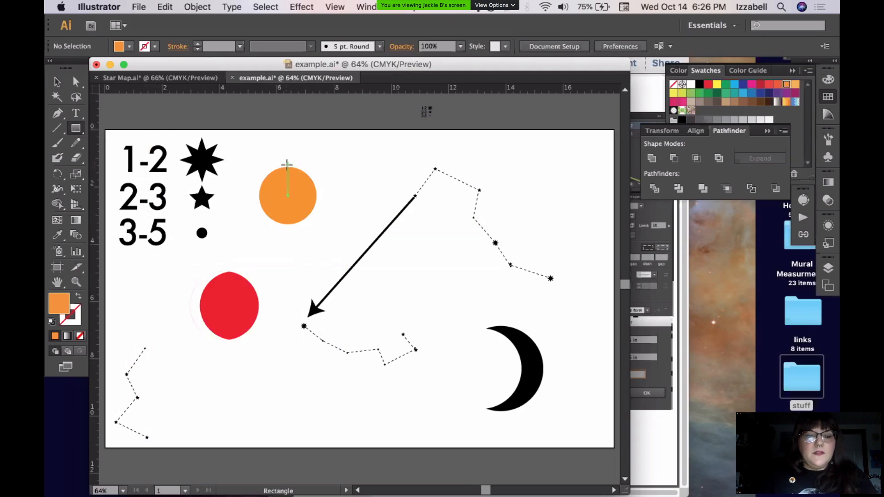
pyautogui.moveTo(288, 167)
pyautogui.mouseDown()
pyautogui.moveTo(294, 244)
pyautogui.moveTo(337, 242)
pyautogui.mouseUp()
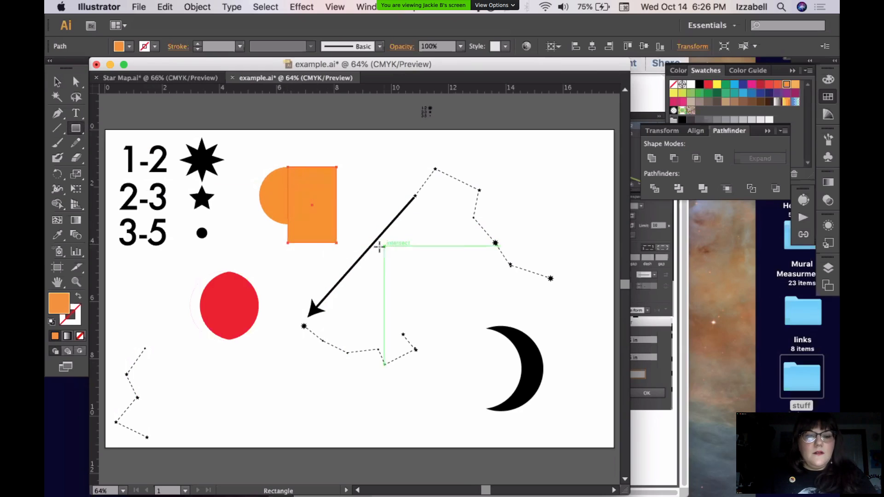
pyautogui.click(743, 84)
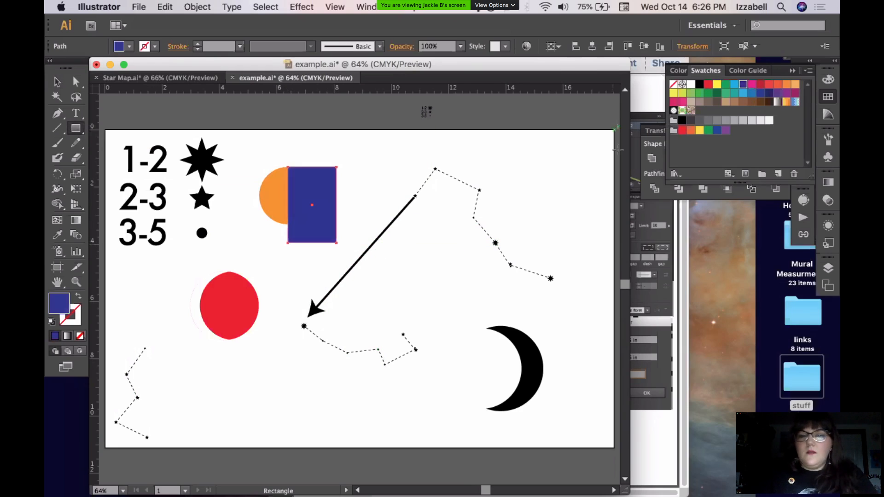
pyautogui.press('super+shift+a')
# - Merge the orange circle with the blue rectangle and delete the rectangle, leaving a half circle
pyautogui.press('v')
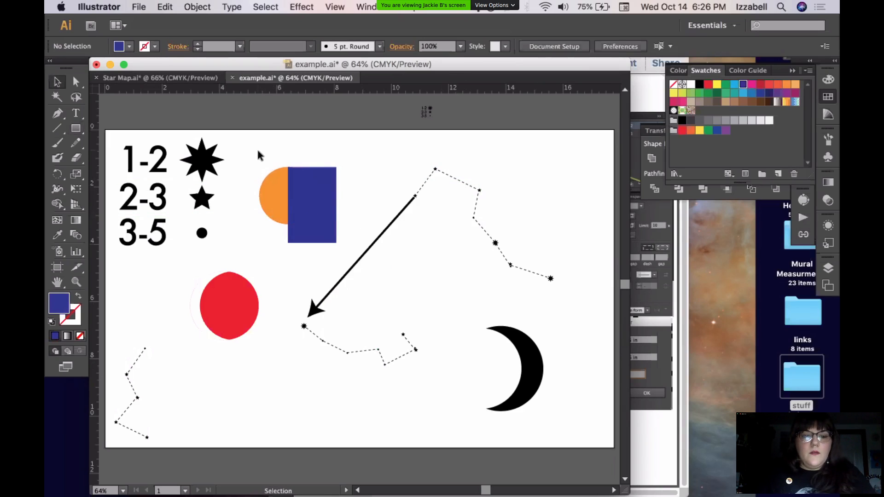
pyautogui.moveTo(257, 151); pyautogui.dragTo(322, 227)
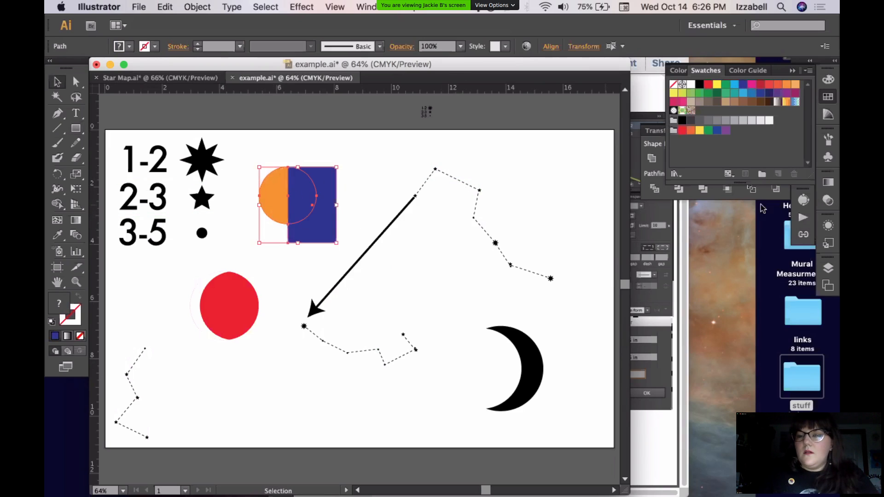
pyautogui.click(785, 195)
pyautogui.click(702, 188)
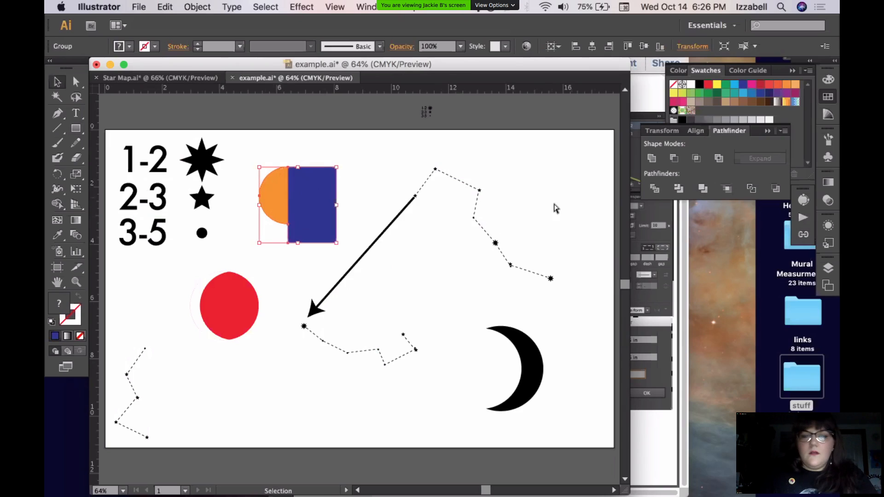
pyautogui.press('super+shift+a')
pyautogui.click(328, 201)
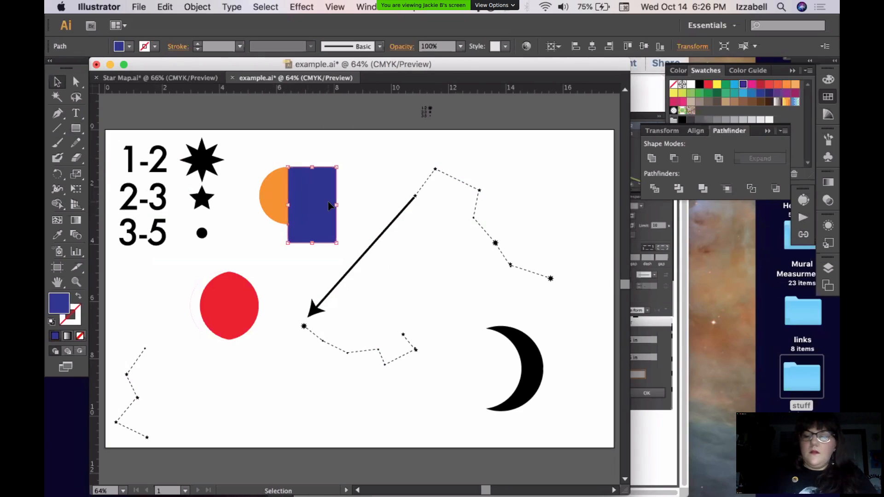
pyautogui.press('Delete')
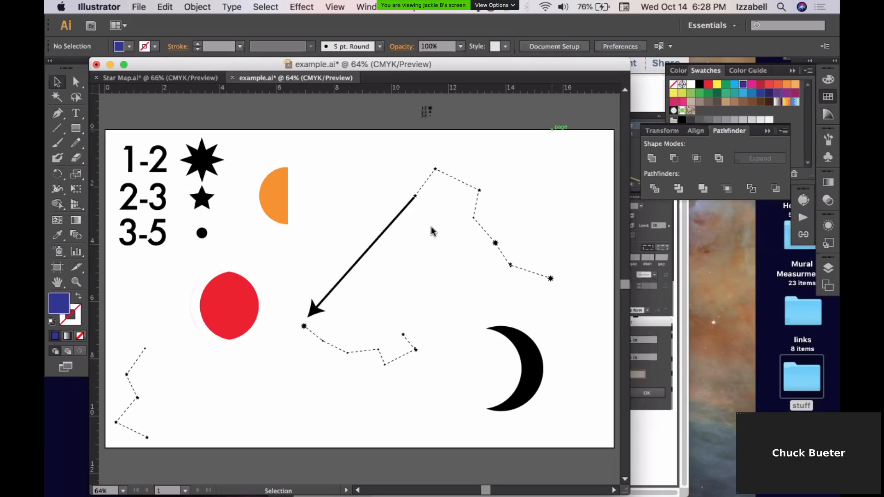
# - Display the document's symbols and ungroup the star magnitude legend
pyautogui.click(828, 158)
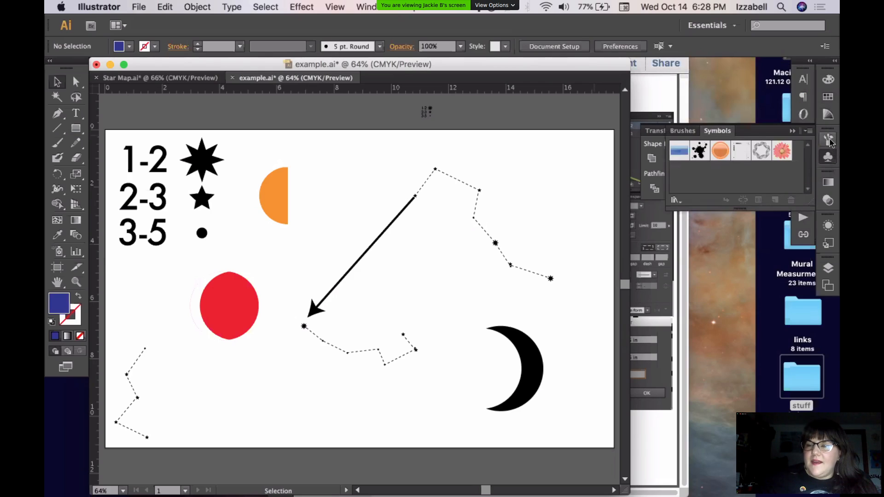
pyautogui.click(829, 142)
pyautogui.click(826, 158)
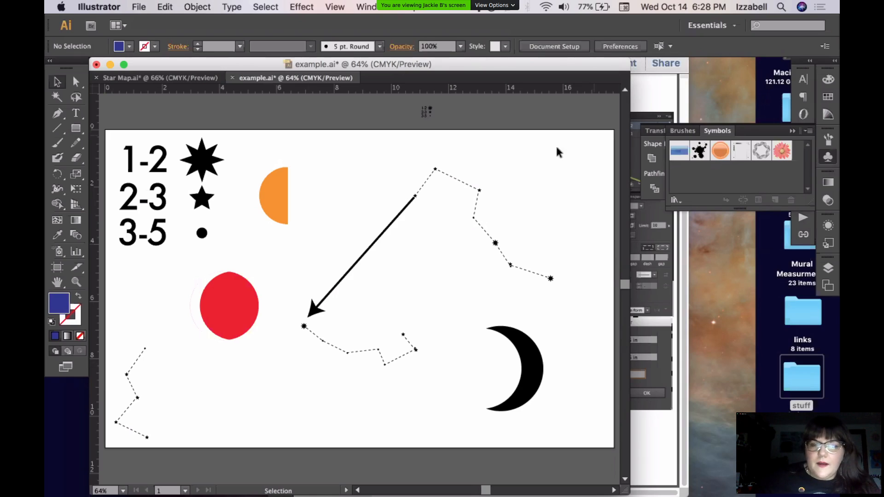
pyautogui.click(203, 204)
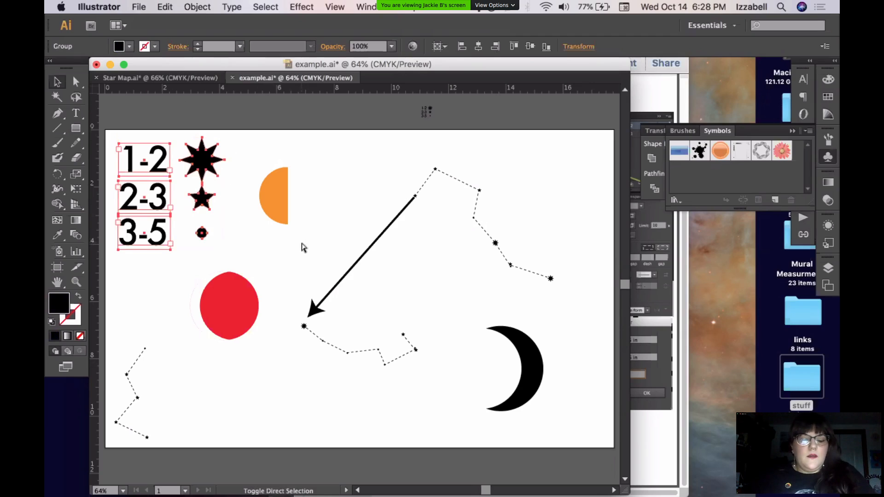
pyautogui.press('super+shift+g')
pyautogui.click(270, 252)
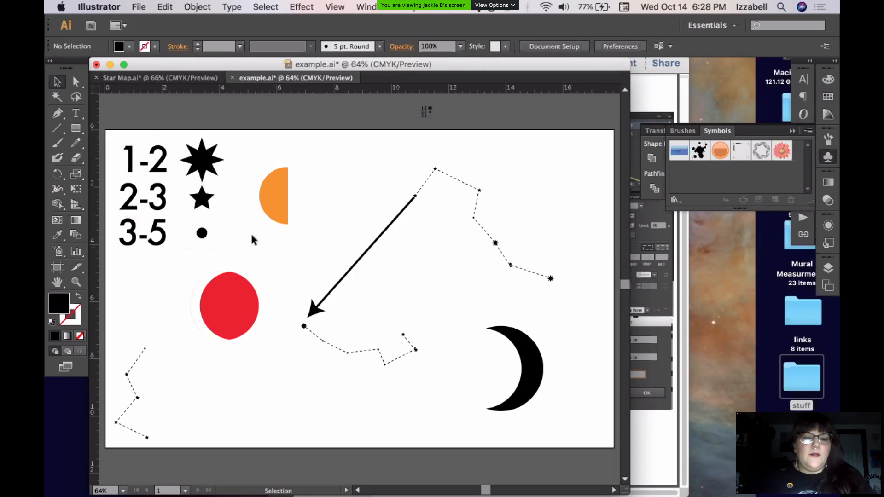
# - Define a copy of the legend's eight-pointed star as a Graphic symbol, and delete the copy from the artboard
pyautogui.click(200, 164)
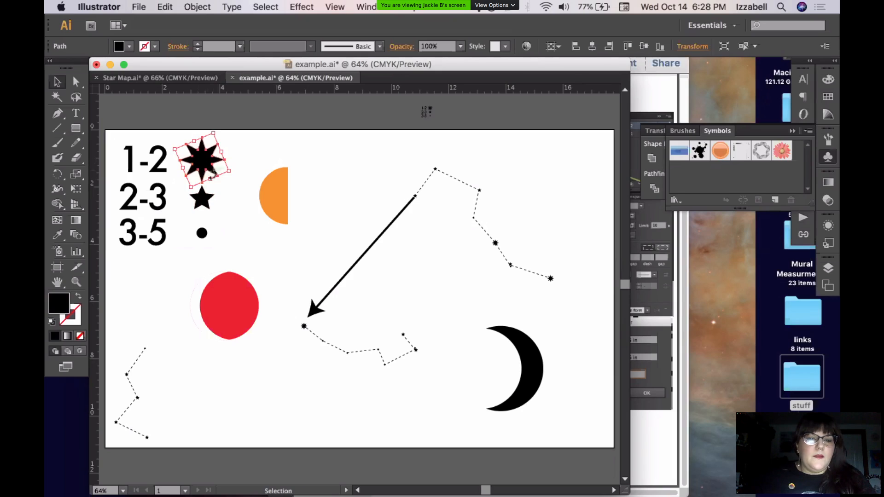
pyautogui.moveTo(205, 166); pyautogui.dragTo(690, 181)
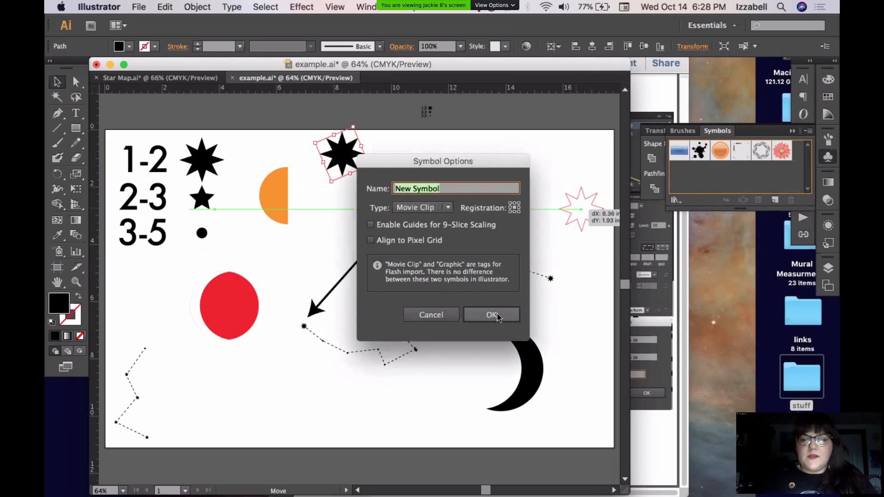
pyautogui.click(423, 208)
pyautogui.click(425, 236)
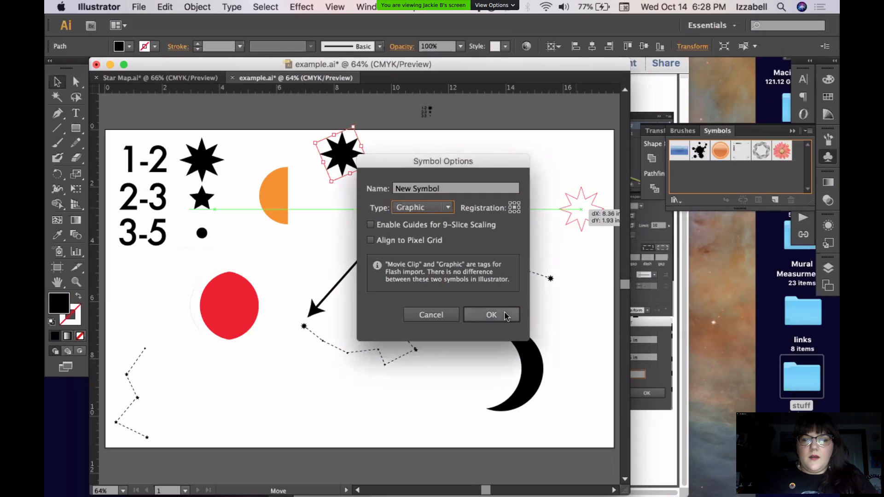
pyautogui.click(495, 314)
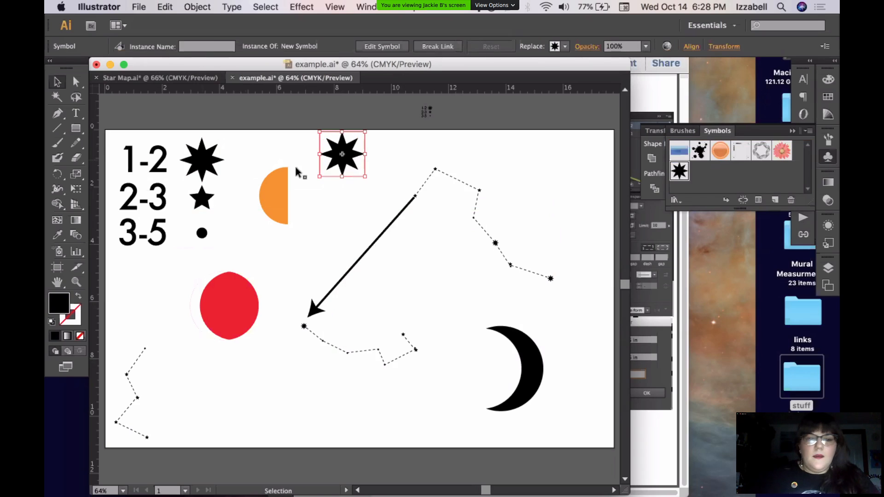
pyautogui.press('Delete')
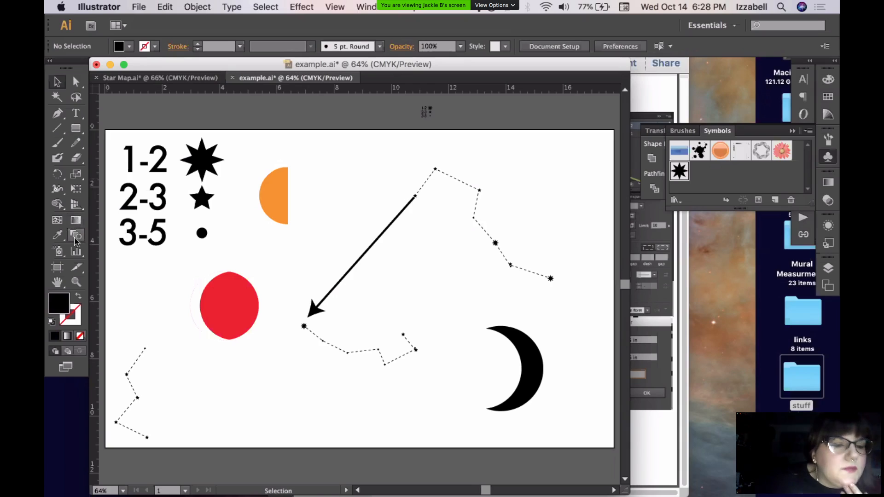
# - Spray many instances of the eight-pointed star symbol across the artboard with the Symbol Sprayer
pyautogui.click(61, 192)
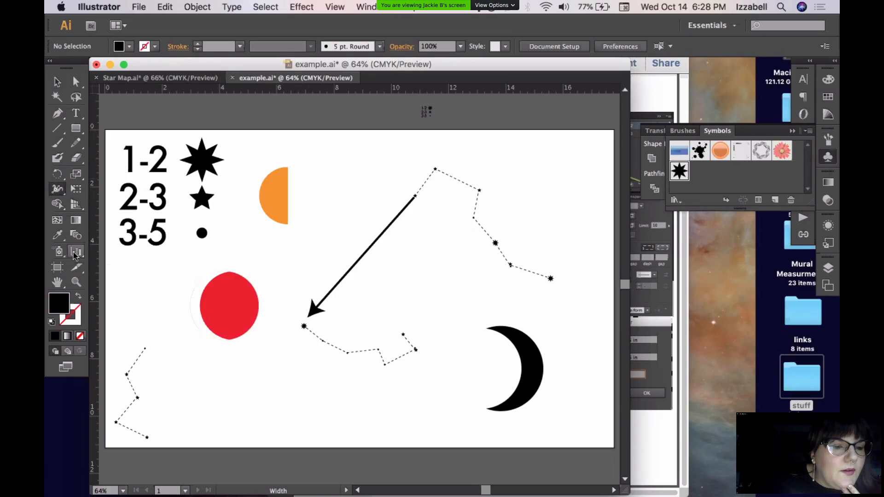
pyautogui.click(58, 251)
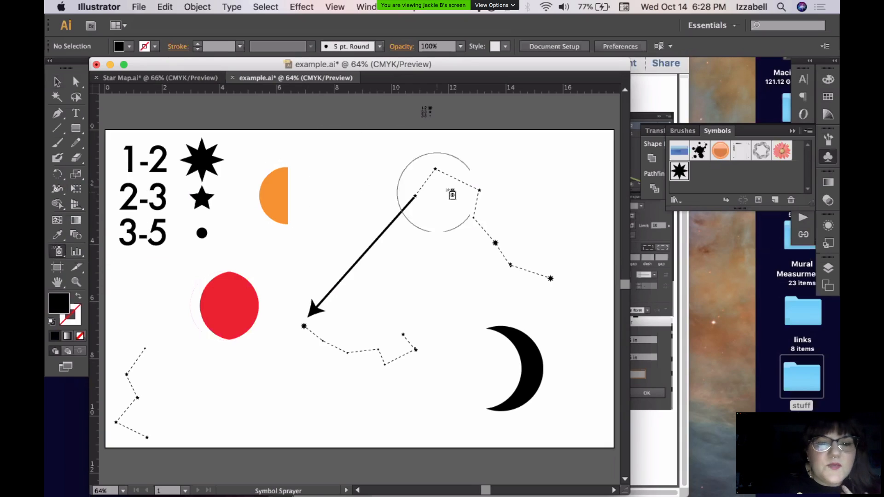
pyautogui.moveTo(471, 195)
pyautogui.mouseDown()
pyautogui.moveTo(435, 239)
pyautogui.moveTo(414, 198)
pyautogui.moveTo(479, 203)
pyautogui.moveTo(374, 197)
pyautogui.moveTo(437, 289)
pyautogui.moveTo(438, 351)
pyautogui.moveTo(345, 139)
pyautogui.moveTo(369, 351)
pyautogui.mouseUp()
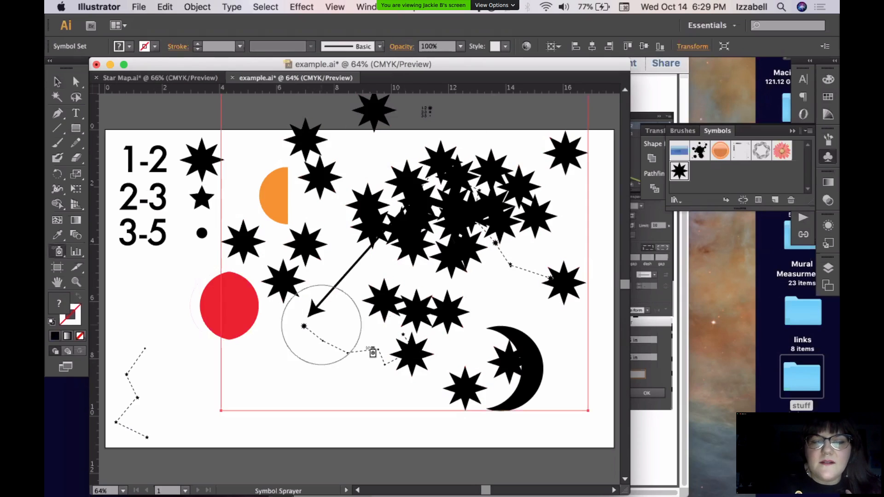
# - Spread the clustered star instances apart with the Symbol Shifter
pyautogui.click(59, 252)
pyautogui.moveTo(59, 252); pyautogui.dragTo(133, 270)
pyautogui.moveTo(499, 209)
pyautogui.mouseDown()
pyautogui.moveTo(355, 188)
pyautogui.moveTo(345, 197)
pyautogui.moveTo(365, 246)
pyautogui.moveTo(328, 293)
pyautogui.mouseUp()
pyautogui.moveTo(376, 277)
pyautogui.mouseDown()
pyautogui.moveTo(343, 314)
pyautogui.moveTo(435, 316)
pyautogui.moveTo(447, 378)
pyautogui.moveTo(426, 250)
pyautogui.moveTo(516, 194)
pyautogui.moveTo(448, 202)
pyautogui.moveTo(494, 156)
pyautogui.moveTo(451, 214)
pyautogui.moveTo(398, 206)
pyautogui.moveTo(376, 173)
pyautogui.moveTo(332, 214)
pyautogui.moveTo(341, 194)
pyautogui.moveTo(284, 182)
pyautogui.moveTo(328, 259)
pyautogui.moveTo(327, 204)
pyautogui.moveTo(345, 178)
pyautogui.moveTo(322, 213)
pyautogui.moveTo(371, 190)
pyautogui.moveTo(392, 193)
pyautogui.moveTo(356, 191)
pyautogui.moveTo(382, 182)
pyautogui.moveTo(376, 176)
pyautogui.moveTo(379, 219)
pyautogui.moveTo(390, 201)
pyautogui.moveTo(352, 205)
pyautogui.moveTo(439, 190)
pyautogui.mouseUp()
pyautogui.moveTo(343, 150); pyautogui.dragTo(364, 161)
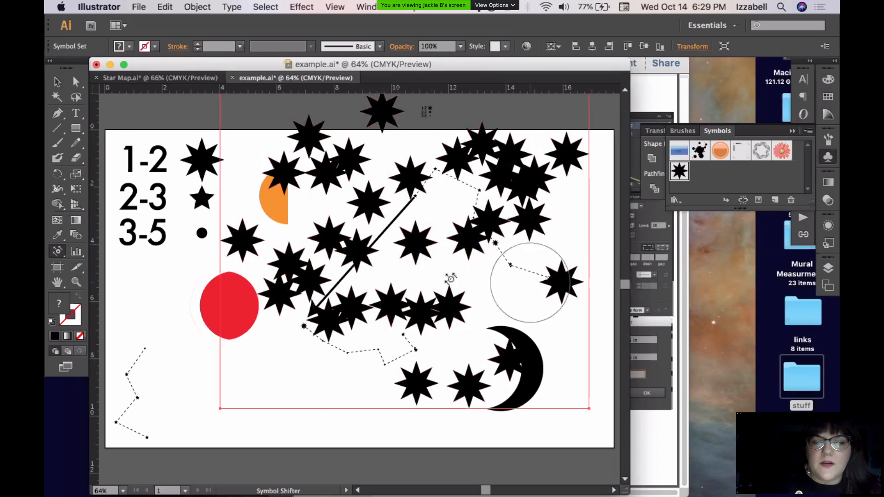
# - Enlarge a star near the centre and shrink several others with the Symbol Sizer, and delete the whole symbol set
pyautogui.click(58, 254)
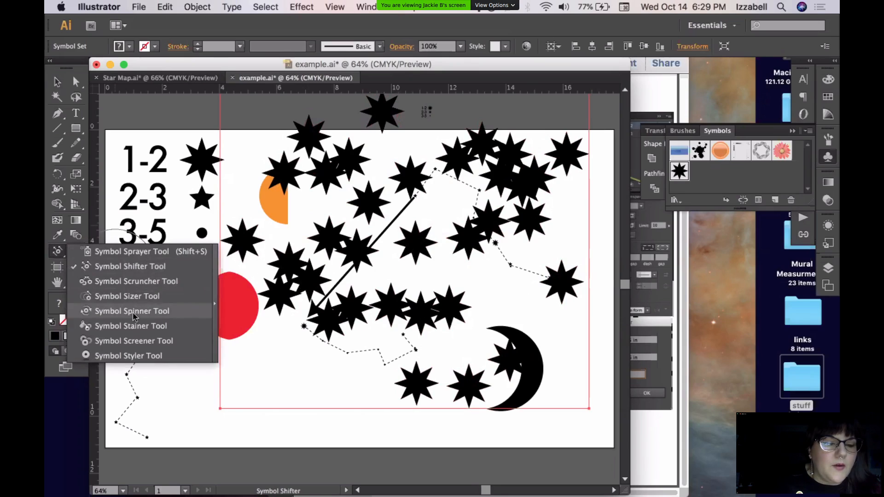
pyautogui.click(129, 296)
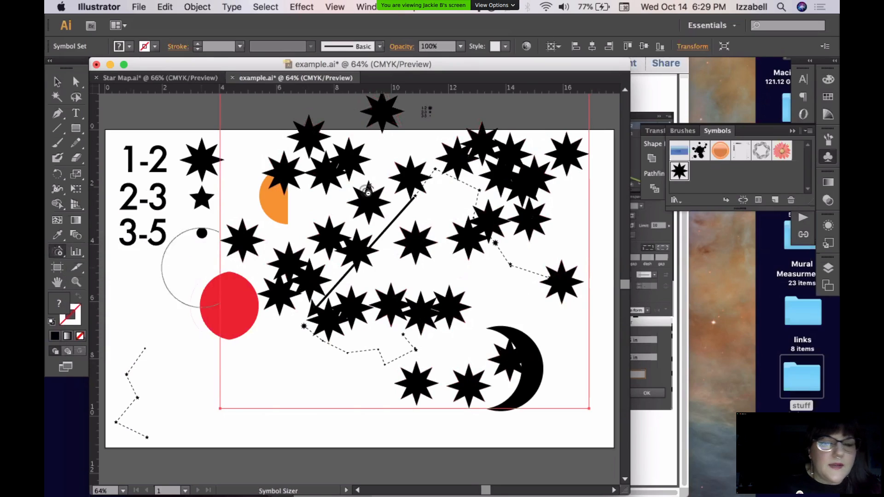
pyautogui.click(369, 196)
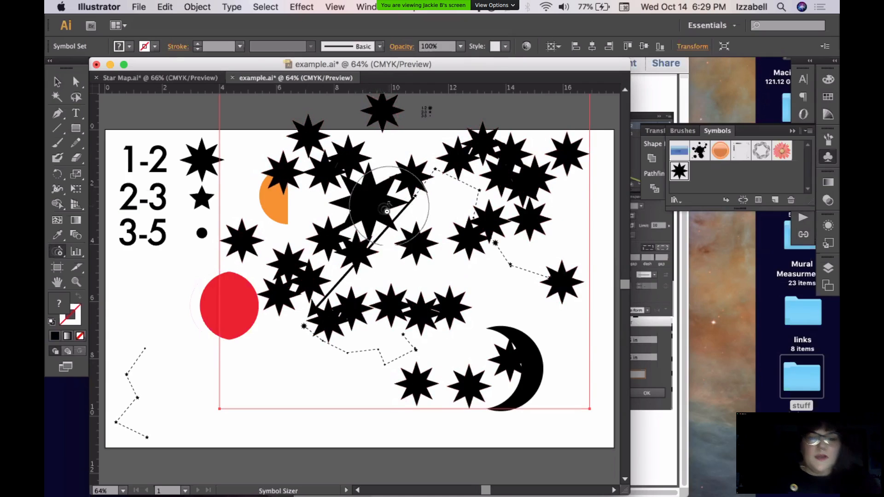
pyautogui.moveTo(444, 184)
pyautogui.mouseDown()
pyautogui.moveTo(508, 170)
pyautogui.moveTo(527, 179)
pyautogui.moveTo(495, 230)
pyautogui.moveTo(428, 264)
pyautogui.moveTo(395, 315)
pyautogui.moveTo(322, 313)
pyautogui.moveTo(294, 286)
pyautogui.moveTo(300, 267)
pyautogui.moveTo(430, 300)
pyautogui.mouseUp()
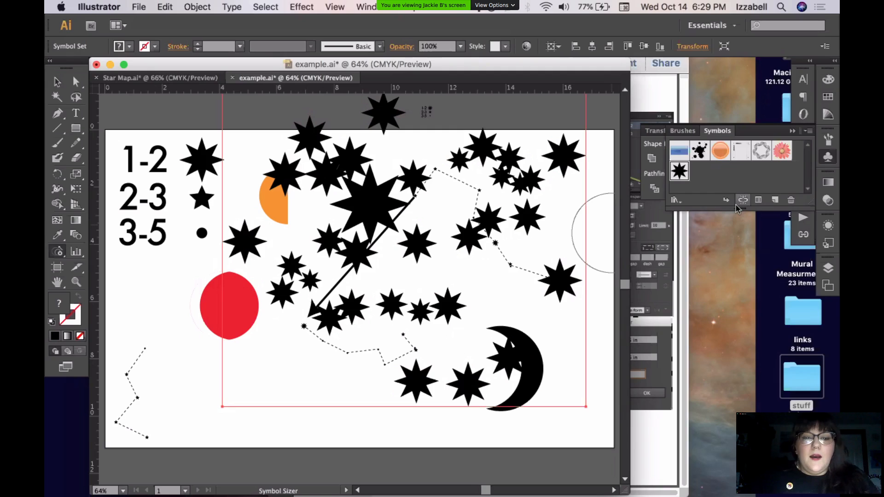
pyautogui.press('Delete')
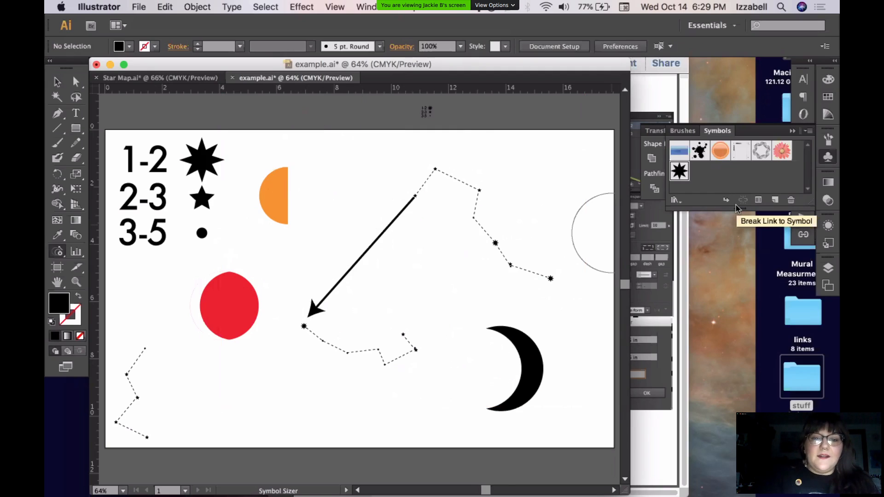